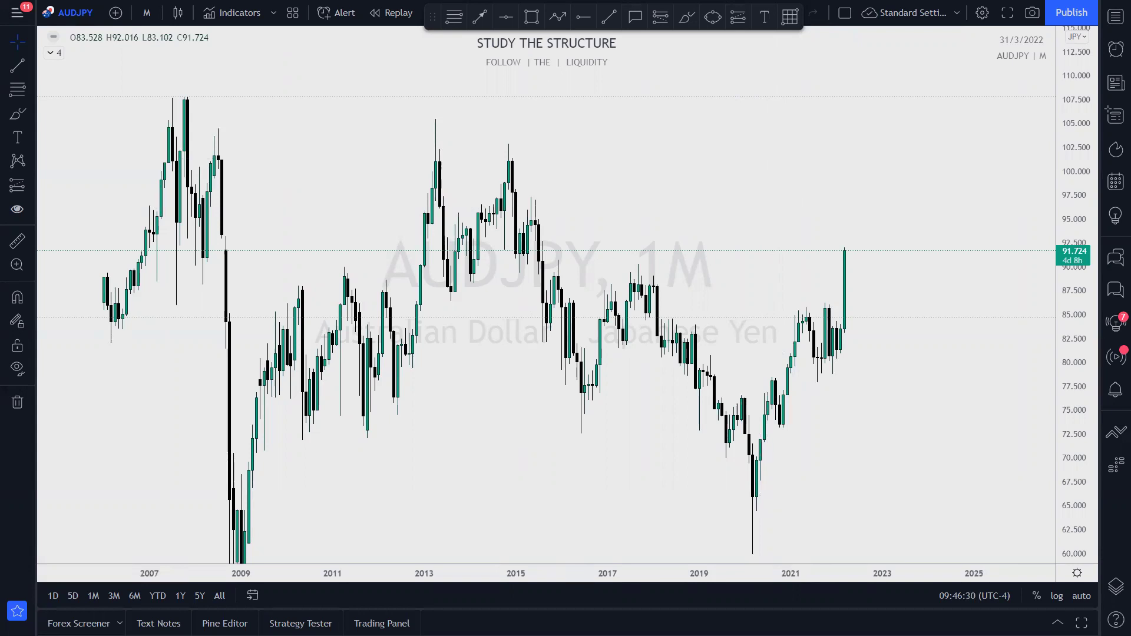
# Switch to the RT Money Meter workbook in Excel, review the currency pair rankings, and return to the AUDJPY chart
pyautogui.moveTo(566, 634)
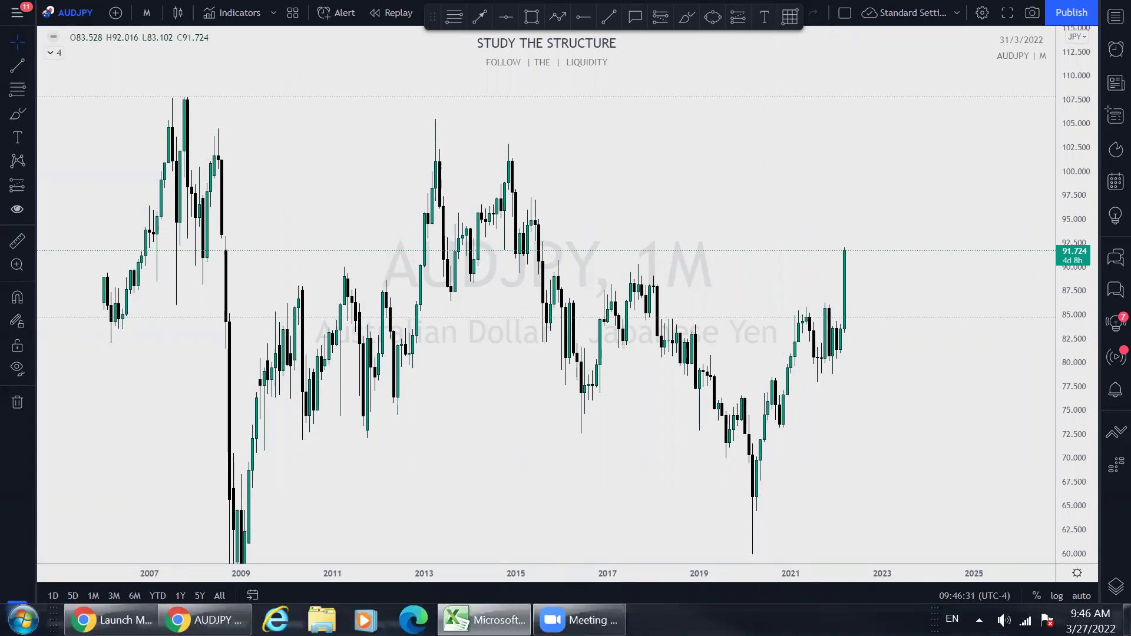
pyautogui.click(484, 620)
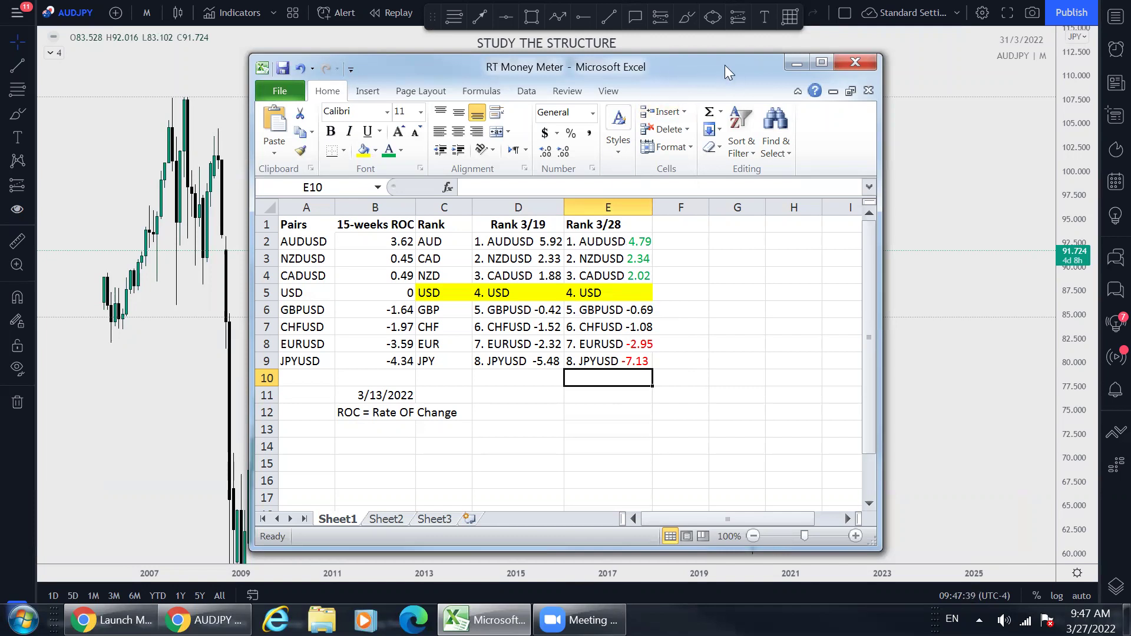
pyautogui.click(980, 270)
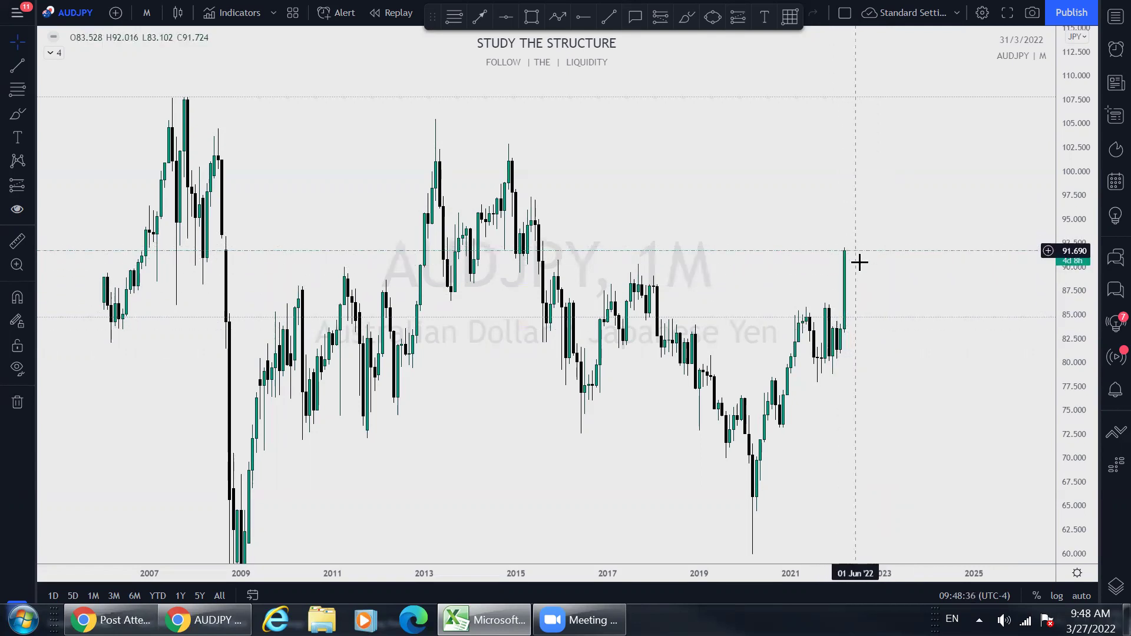
# Sketch freehand blue brush paths of a pullback and rally from the latest monthly AUDJPY candles, and undo them
pyautogui.click(687, 16)
pyautogui.moveTo(848, 255)
pyautogui.mouseDown()
pyautogui.moveTo(855, 283)
pyautogui.moveTo(864, 266)
pyautogui.moveTo(877, 301)
pyautogui.moveTo(896, 157)
pyautogui.moveTo(883, 187)
pyautogui.moveTo(916, 206)
pyautogui.mouseUp()
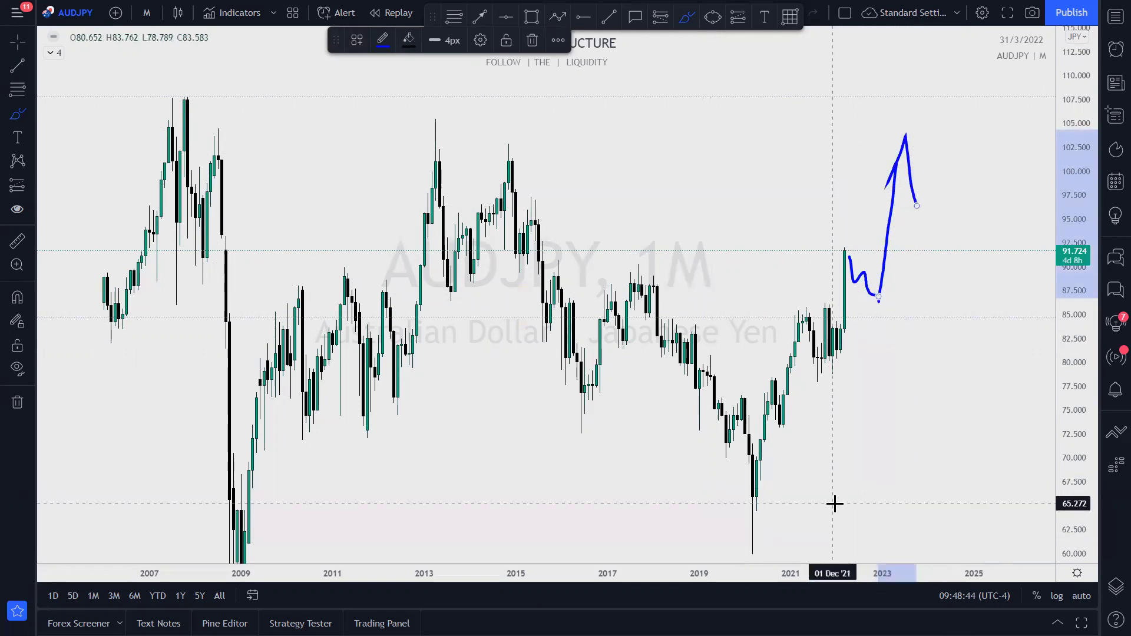
pyautogui.hotkey('ctrl', 'z')
pyautogui.hotkey('ctrl', 'z')
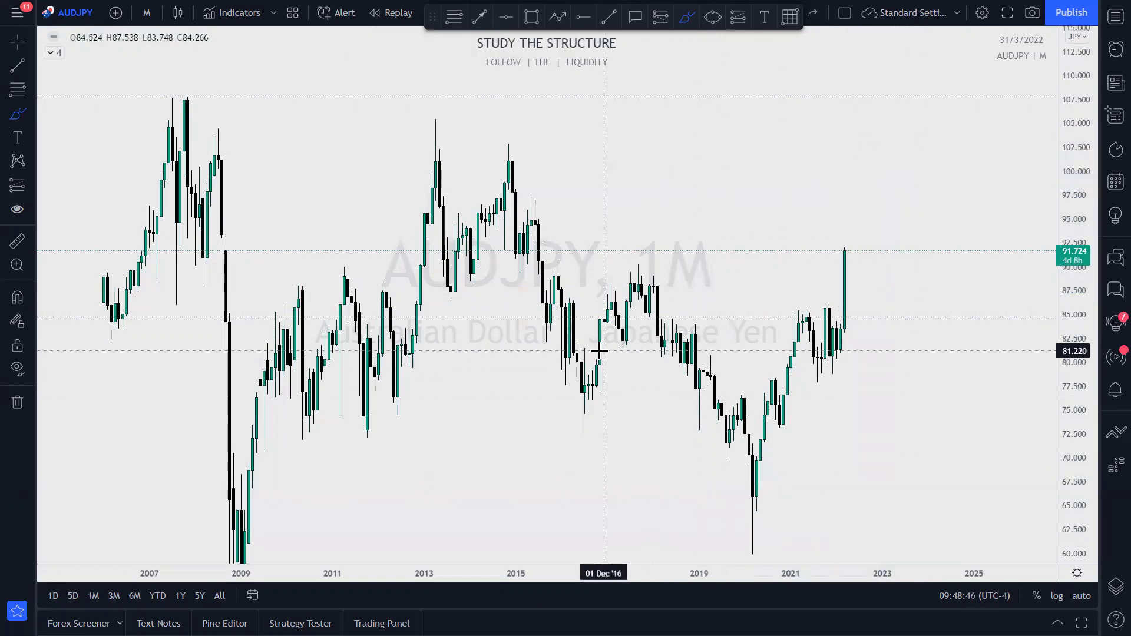
pyautogui.moveTo(835, 357)
pyautogui.mouseDown()
pyautogui.moveTo(853, 246)
pyautogui.moveTo(883, 318)
pyautogui.moveTo(901, 171)
pyautogui.mouseUp()
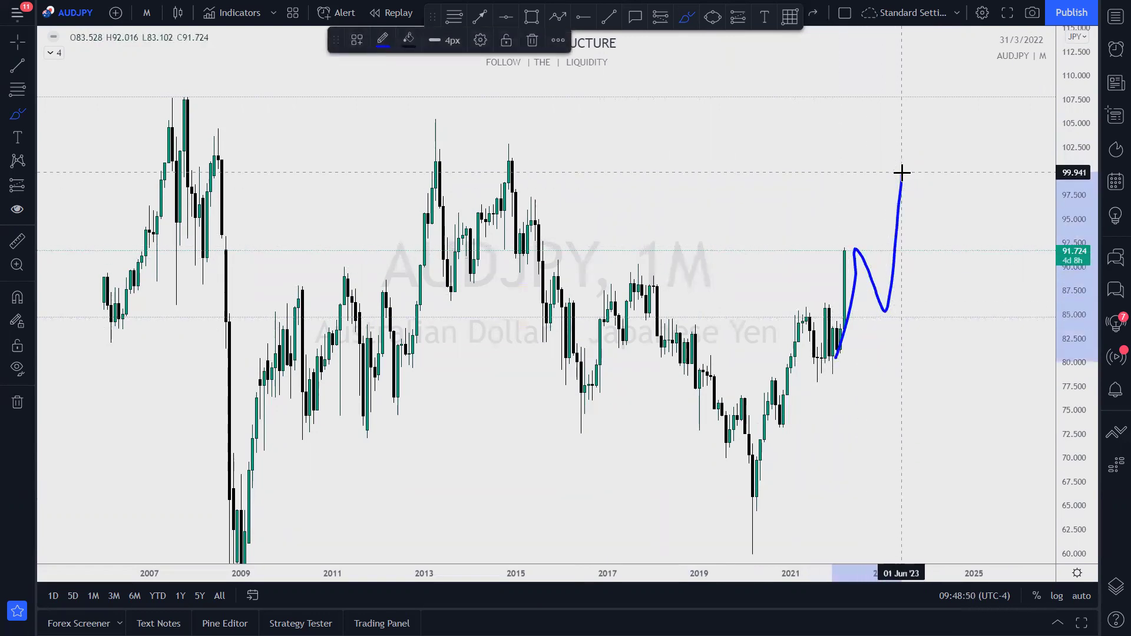
pyautogui.hotkey('ctrl', 'z')
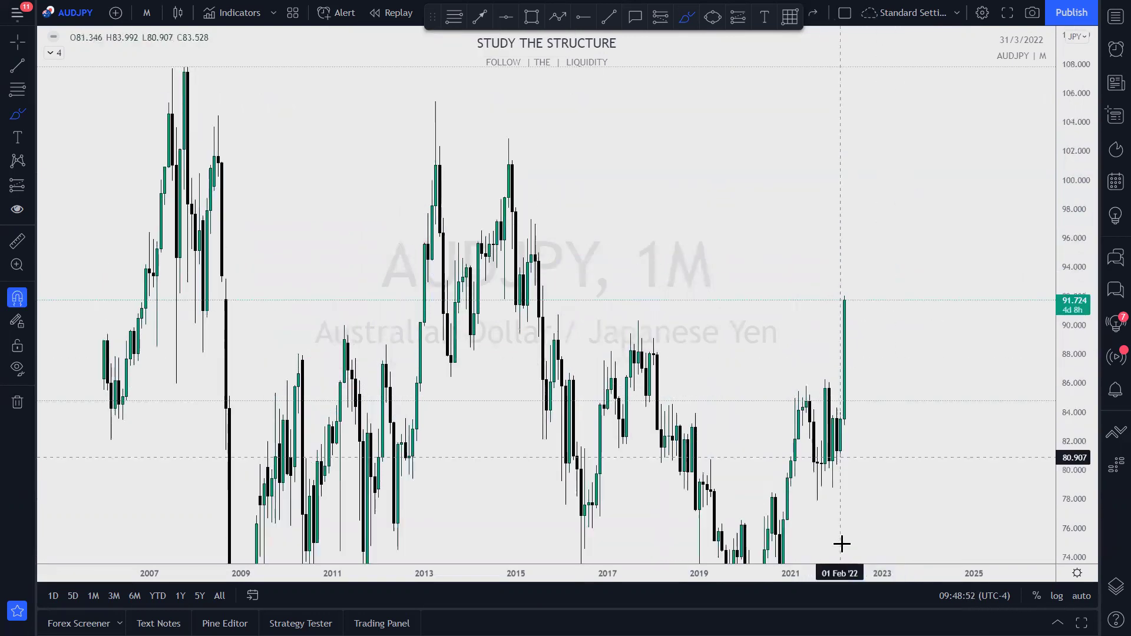
# Draw a horizontal trend line from the December 2015 high at about 90.7 to February 2022 and apply the template labelled x
pyautogui.scroll(-3, 854, 349)
pyautogui.moveTo(1072, 112); pyautogui.dragTo(954, 369)
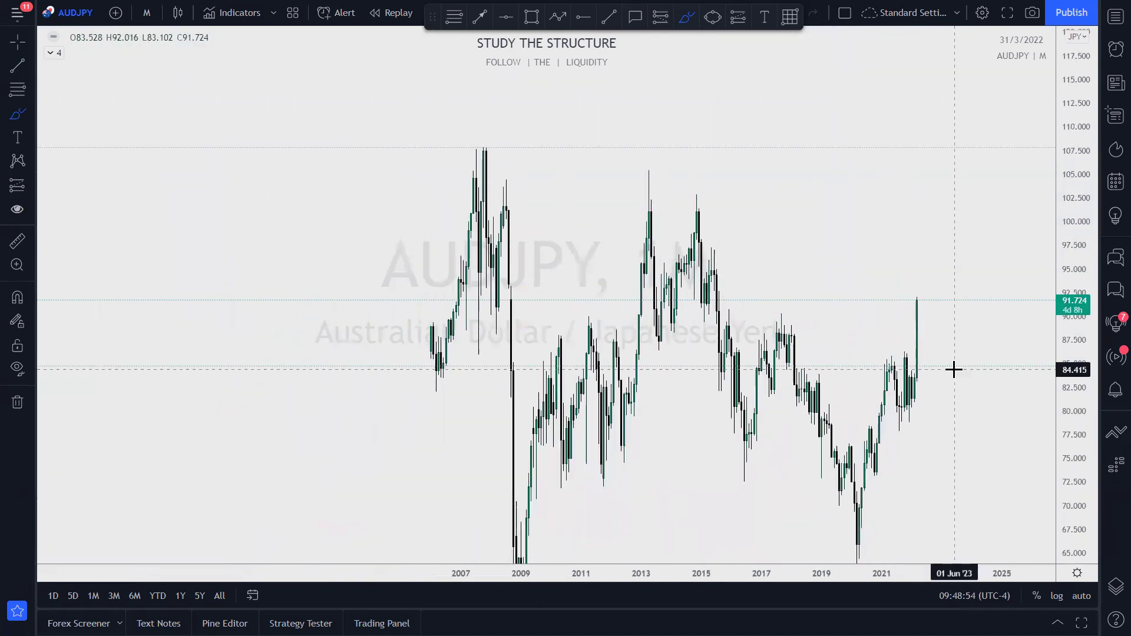
pyautogui.scroll(3, 952, 429)
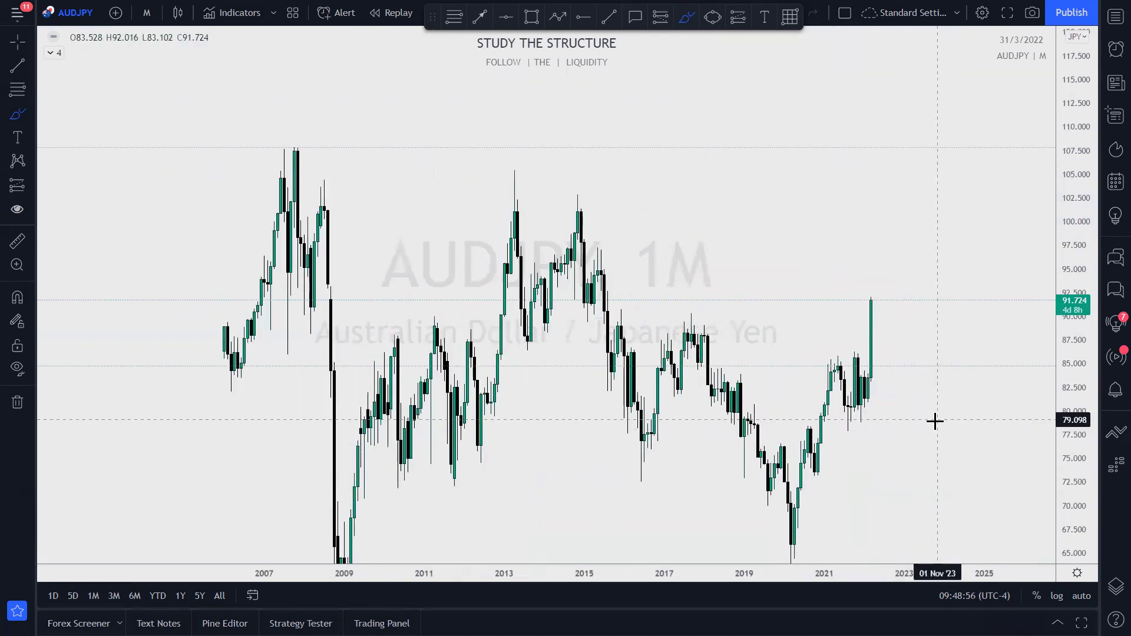
pyautogui.press('Escape')
pyautogui.moveTo(892, 368); pyautogui.dragTo(924, 301)
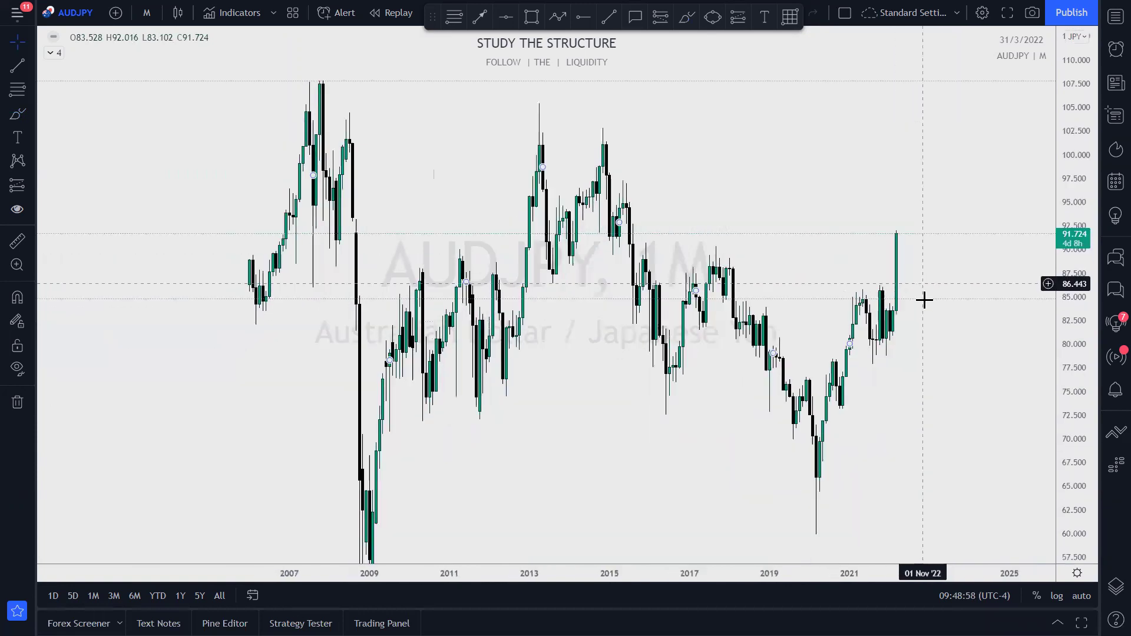
pyautogui.scroll(3, 889, 442)
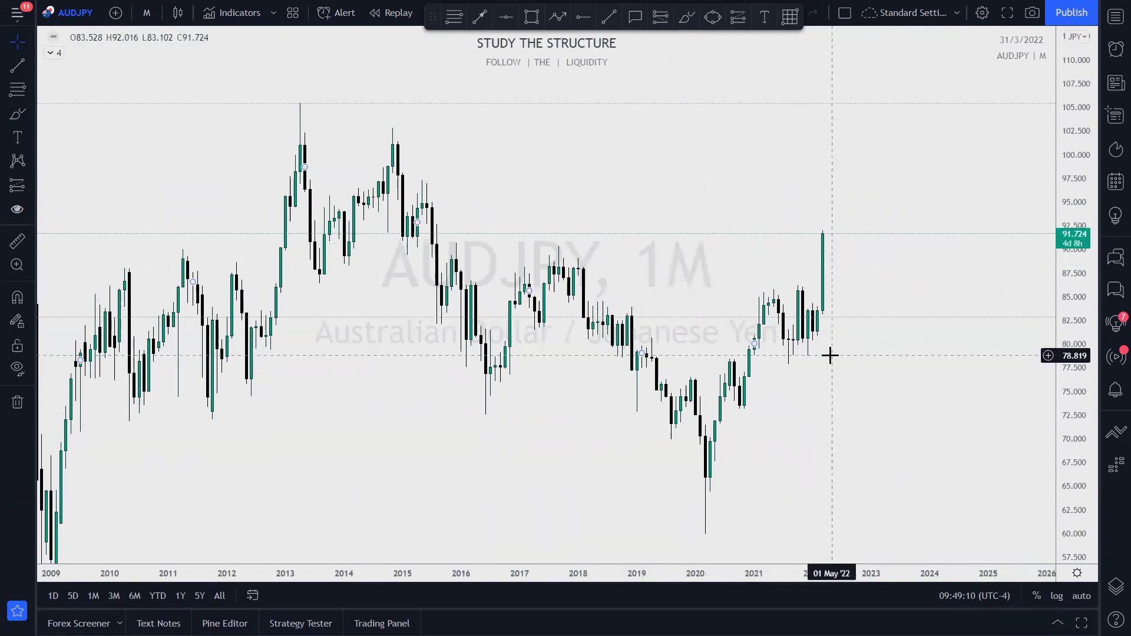
pyautogui.scroll(-3, 795, 394)
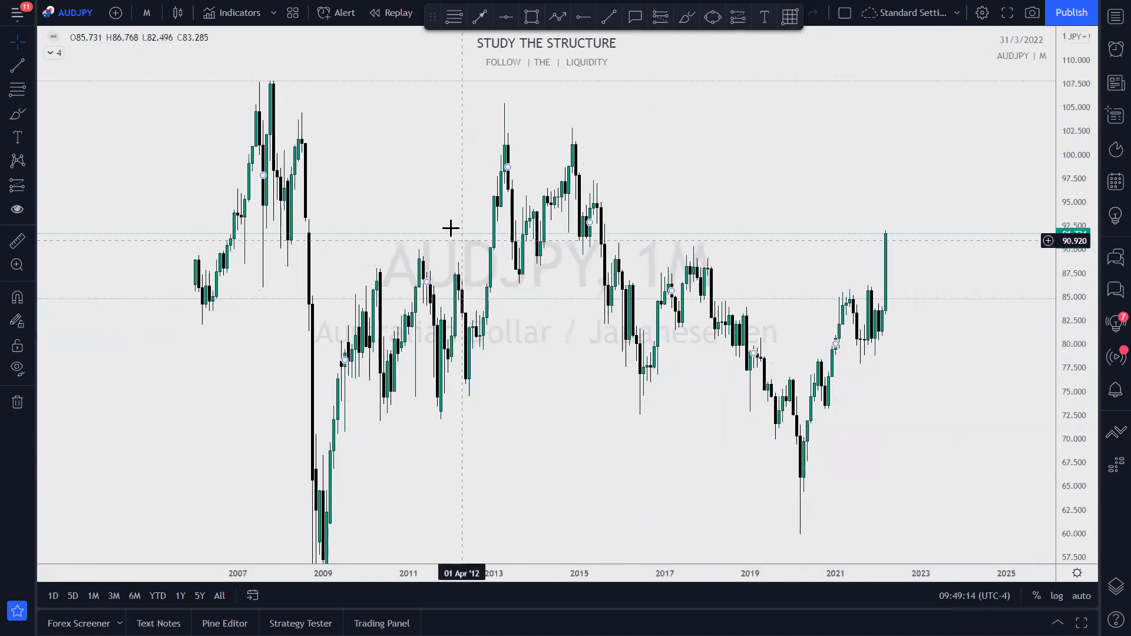
pyautogui.click(609, 18)
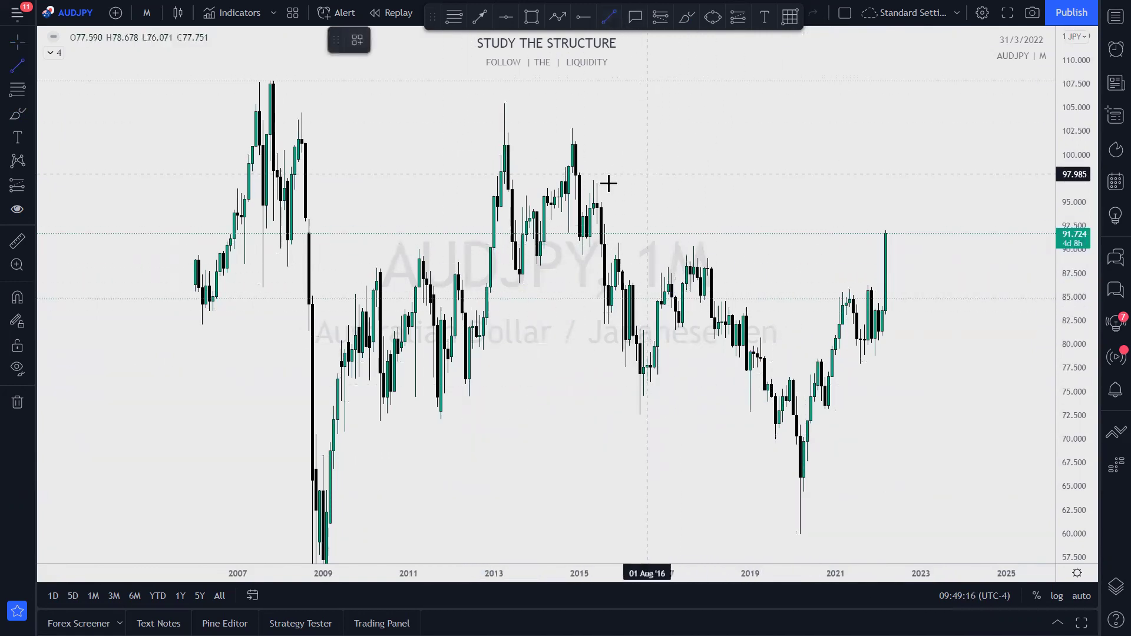
pyautogui.click(618, 243)
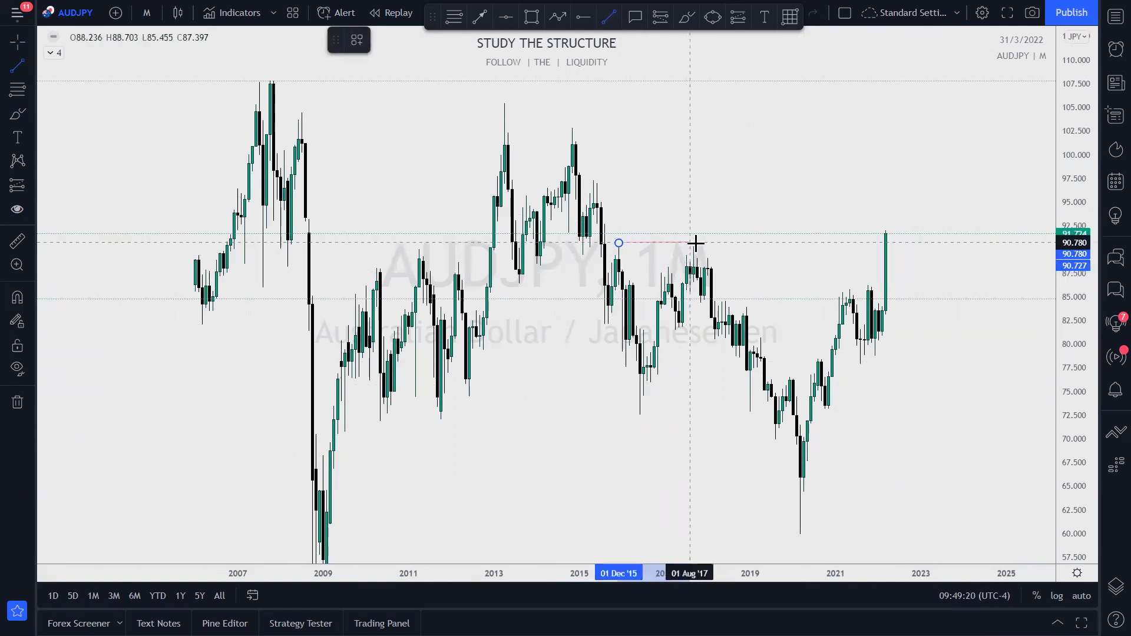
pyautogui.click(695, 242)
pyautogui.click(618, 252)
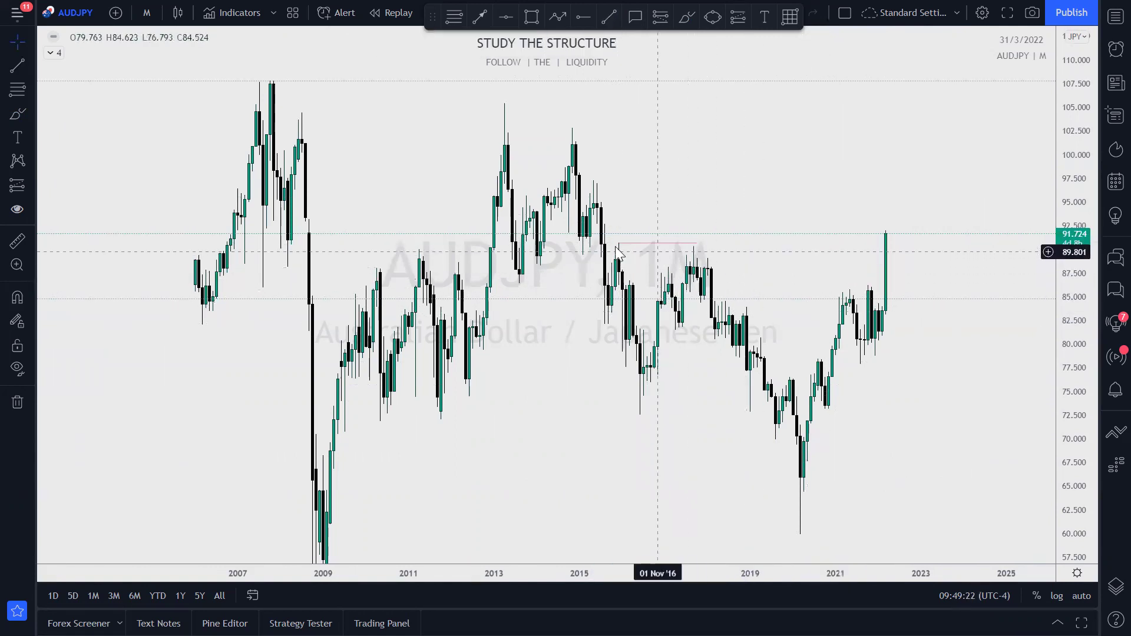
pyautogui.moveTo(696, 242); pyautogui.dragTo(880, 239)
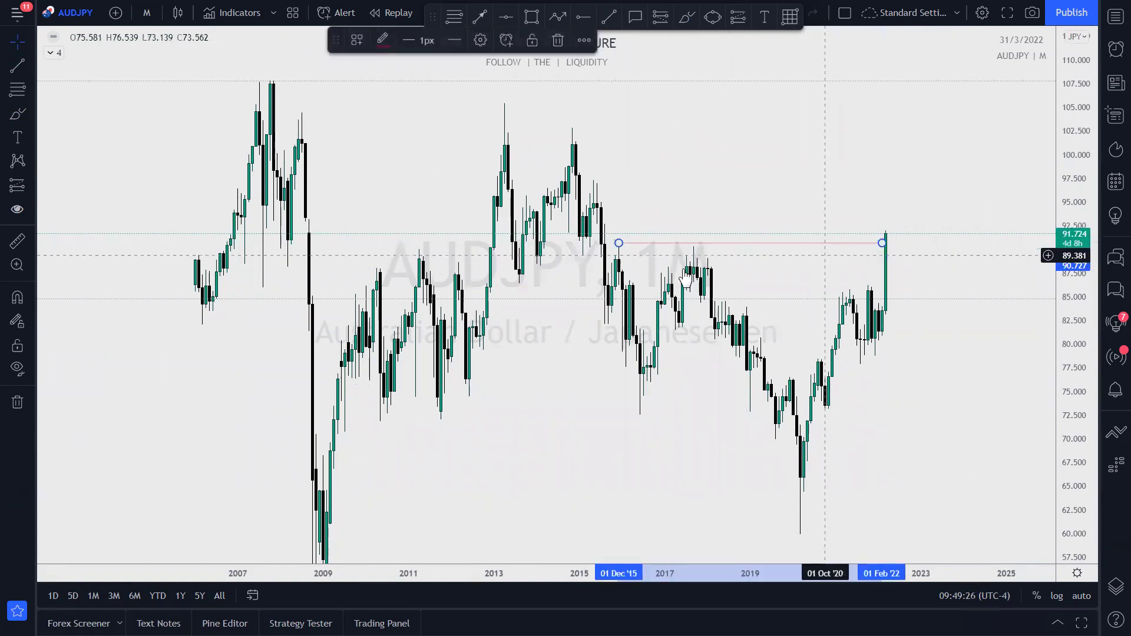
pyautogui.click(357, 40)
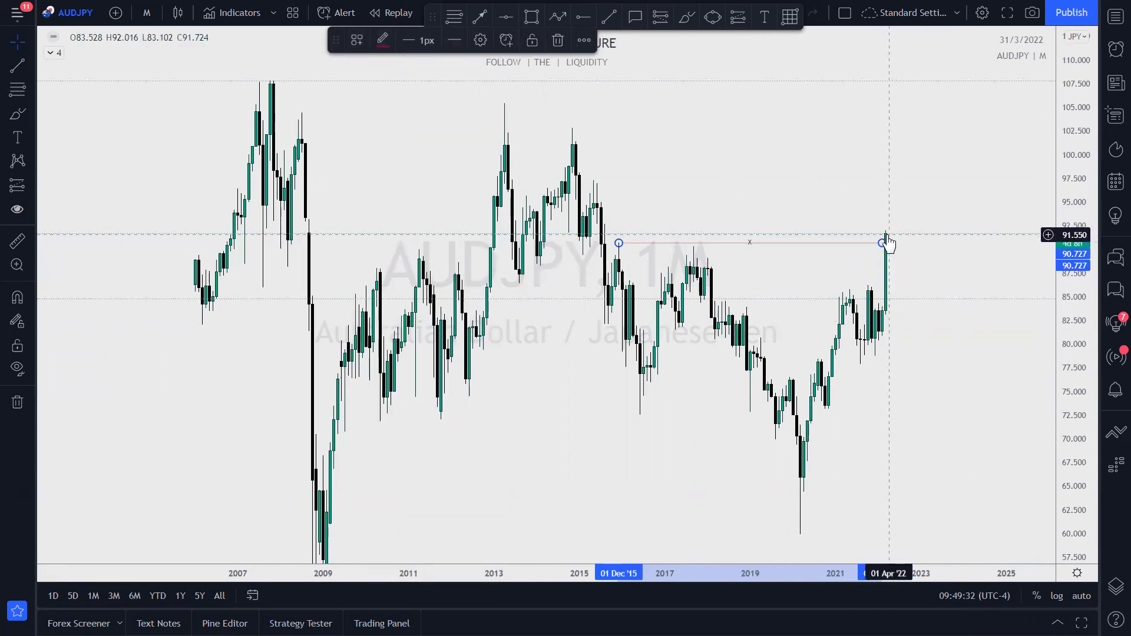
# Draw a rectangle zone from August 2015 to August 2022 between about 90.573 and 92.697
pyautogui.scroll(3, 959, 356)
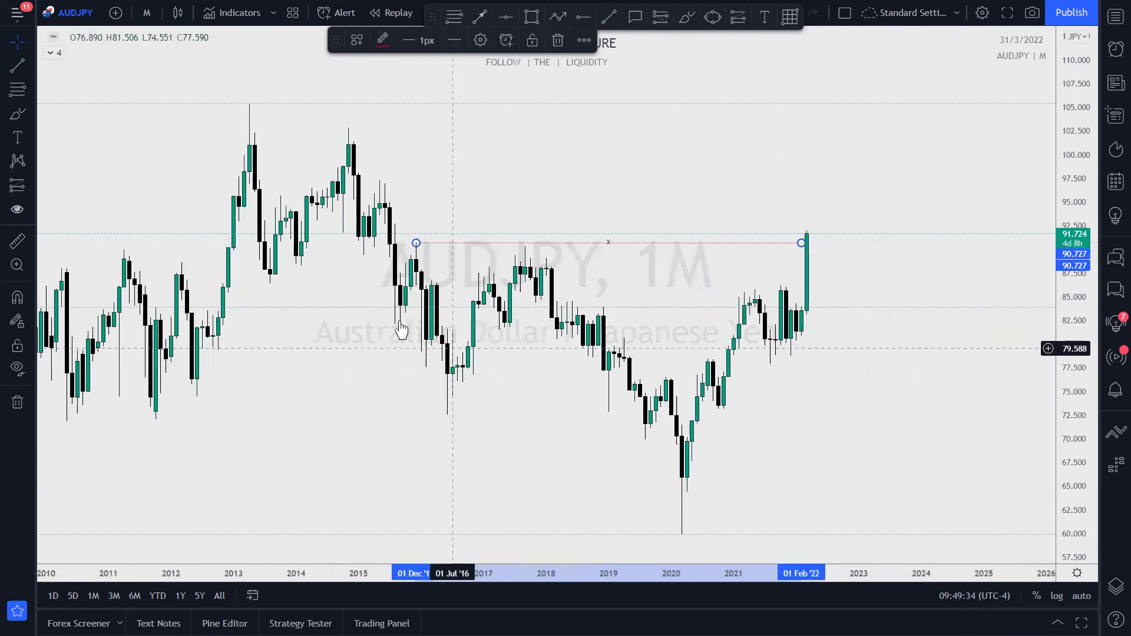
pyautogui.moveTo(440, 14); pyautogui.dragTo(542, 25)
pyautogui.click(530, 19)
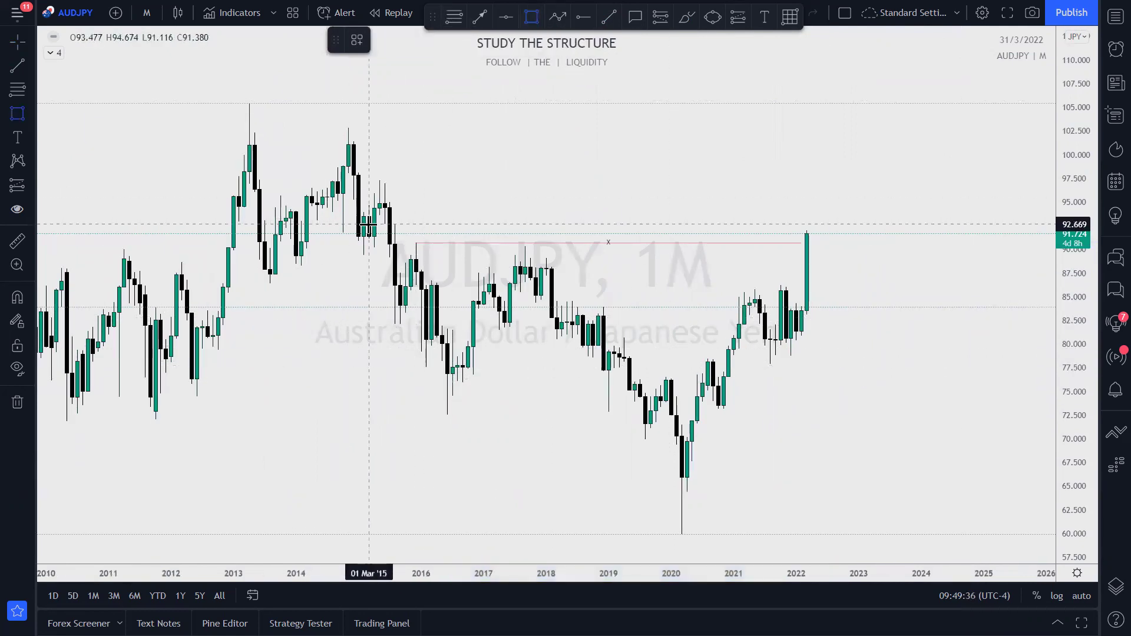
pyautogui.click(395, 243)
pyautogui.moveTo(399, 235); pyautogui.dragTo(832, 233)
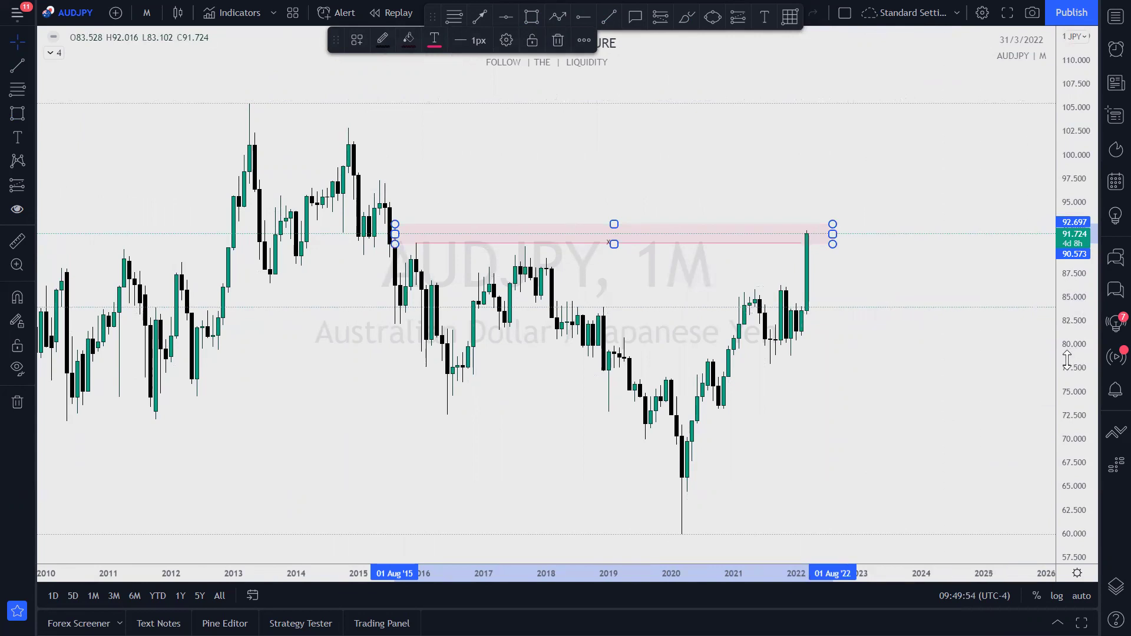
# Sketch two freehand brush paths falling from the latest candle inside the pink zone, and undo both strokes
pyautogui.moveTo(1067, 353); pyautogui.dragTo(1060, 151)
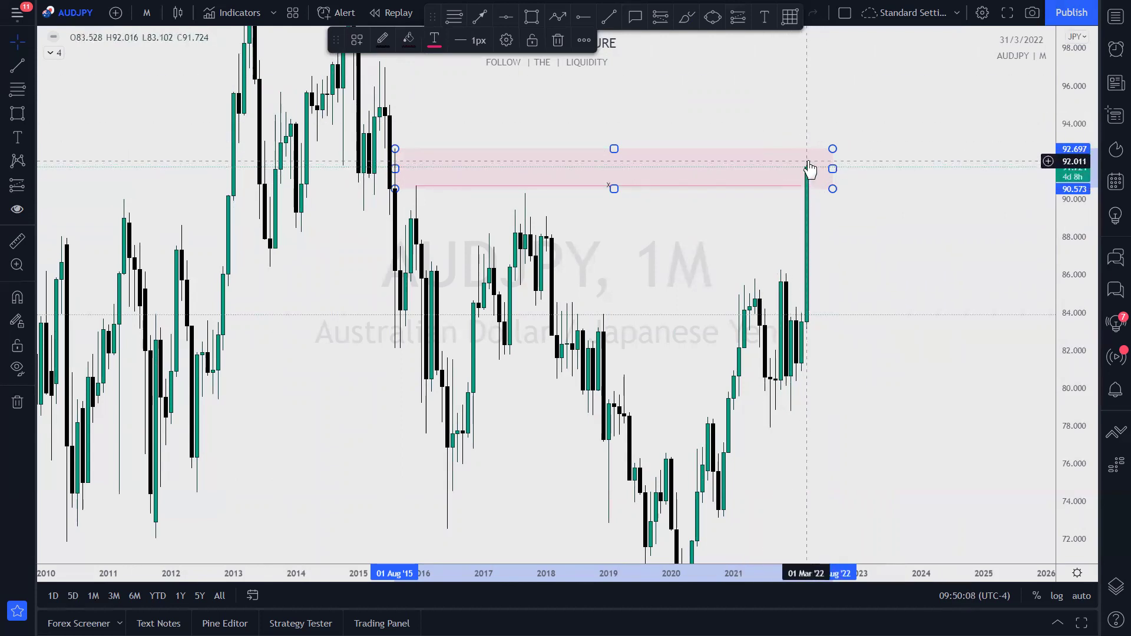
pyautogui.click(694, 15)
pyautogui.moveTo(812, 163)
pyautogui.mouseDown()
pyautogui.moveTo(863, 214)
pyautogui.moveTo(869, 244)
pyautogui.mouseUp()
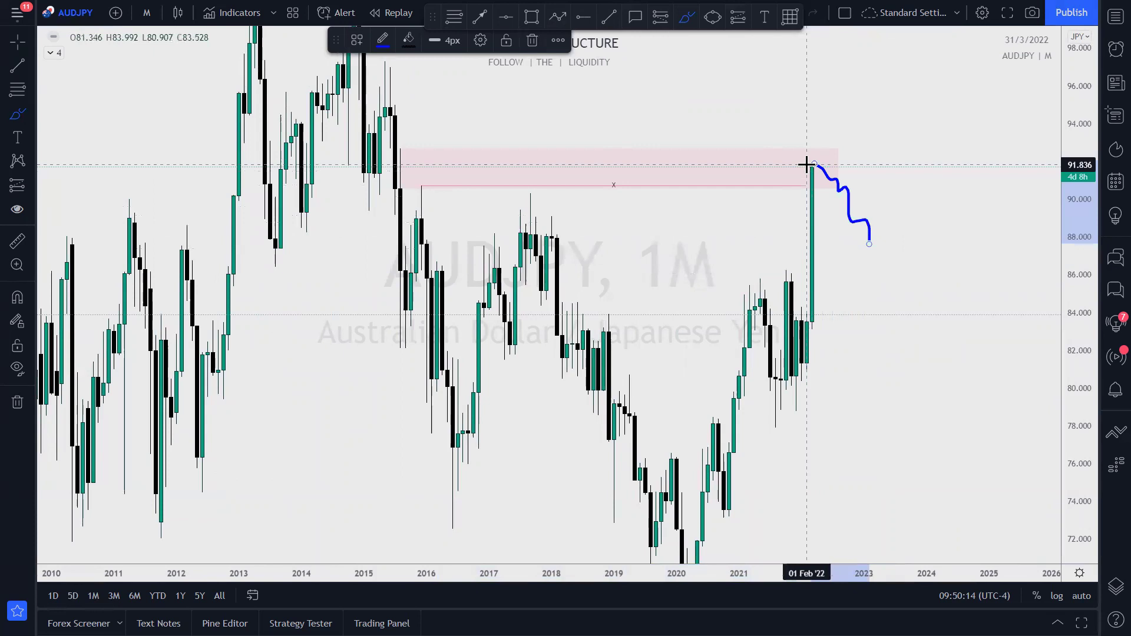
pyautogui.moveTo(819, 167); pyautogui.dragTo(875, 258)
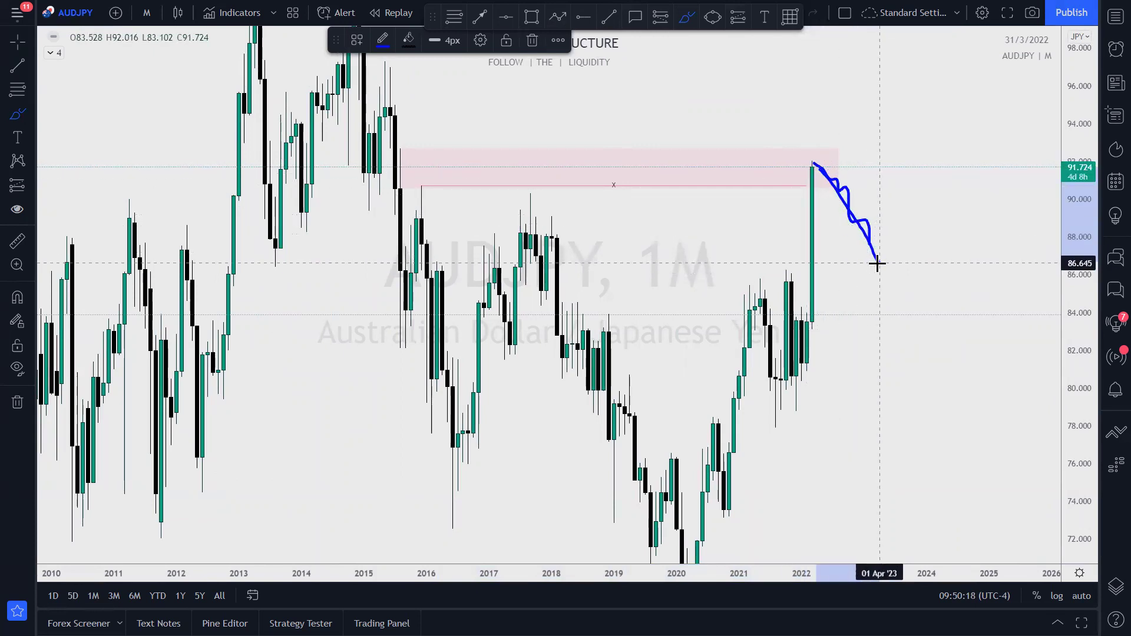
pyautogui.hotkey('ctrl', 'z')
pyautogui.hotkey('ctrl', 'z')
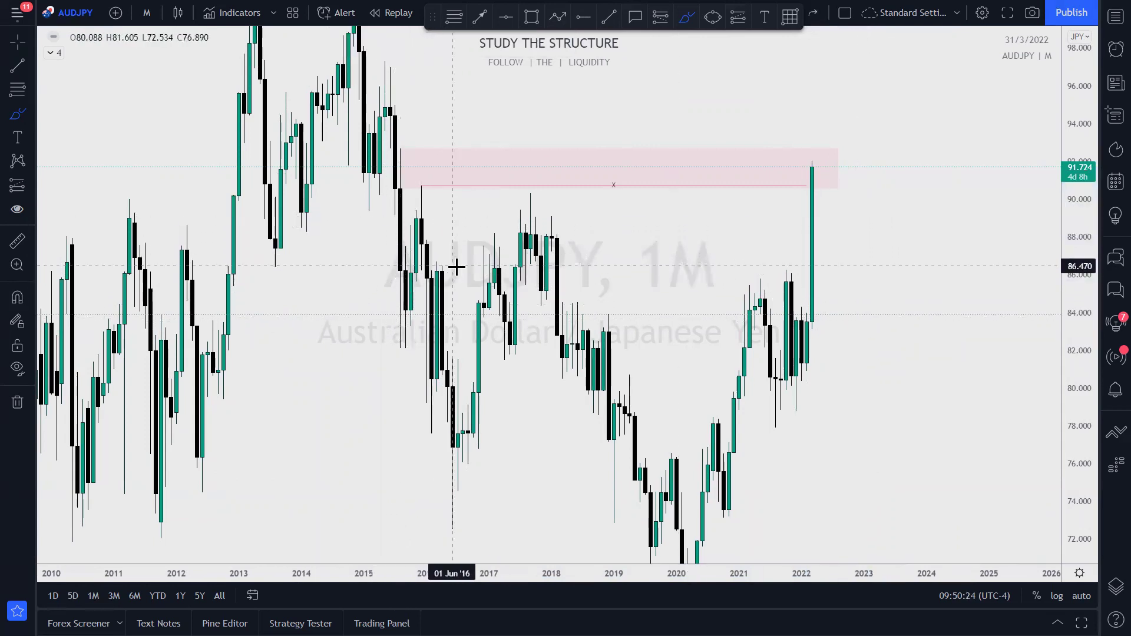
# Draw a second rectangle directly above the first zone, from the mid-2015 high at about 97 down to the first zone's upper edge
pyautogui.scroll(-1, 909, 224)
pyautogui.scroll(1, 924, 288)
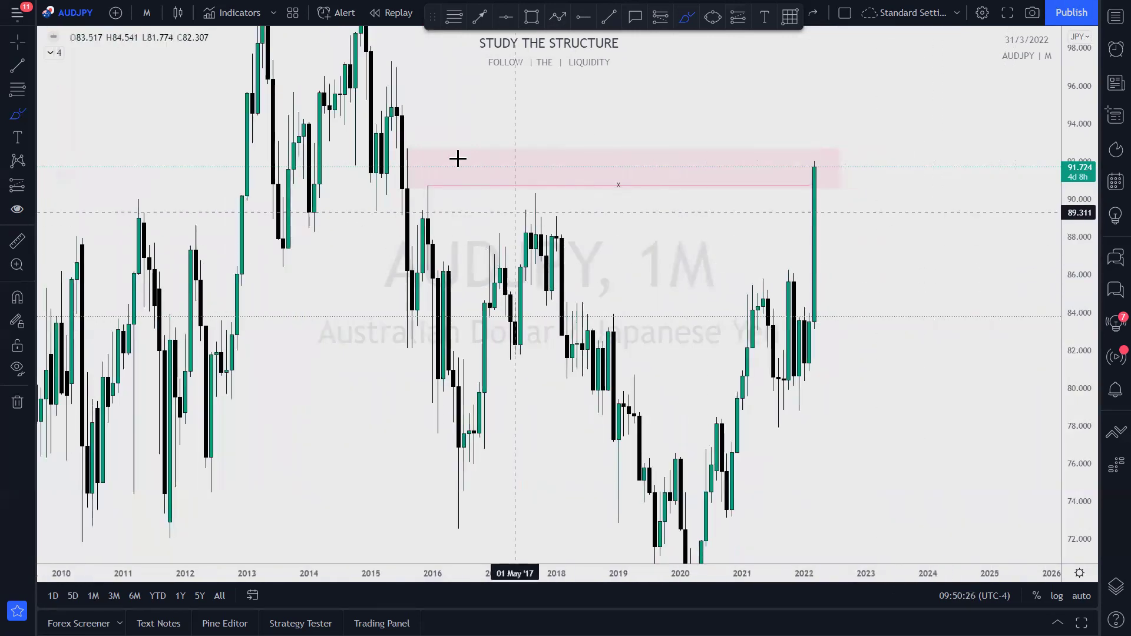
pyautogui.doubleClick(1069, 144)
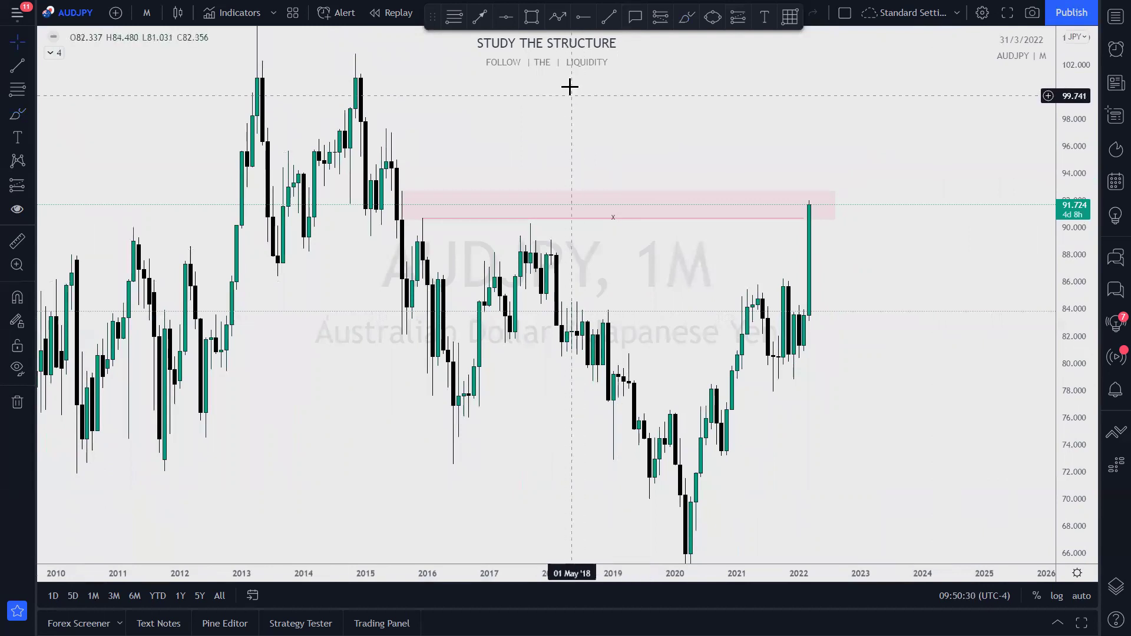
pyautogui.click(531, 16)
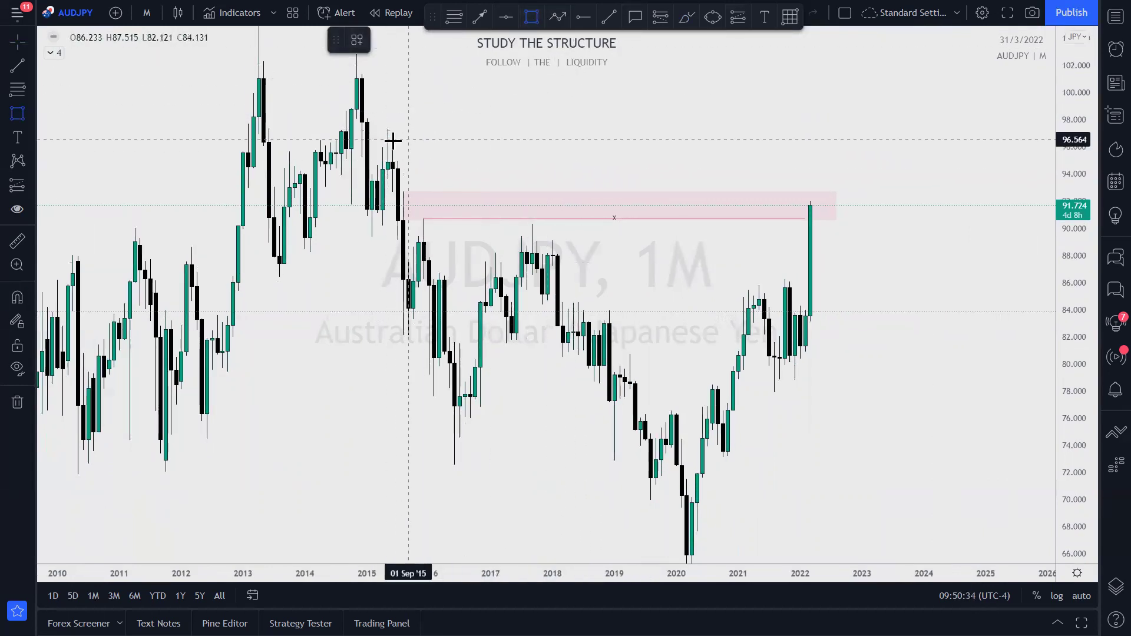
pyautogui.moveTo(392, 192)
pyautogui.mouseDown()
pyautogui.moveTo(397, 126)
pyautogui.moveTo(887, 162)
pyautogui.mouseUp()
pyautogui.click(380, 206)
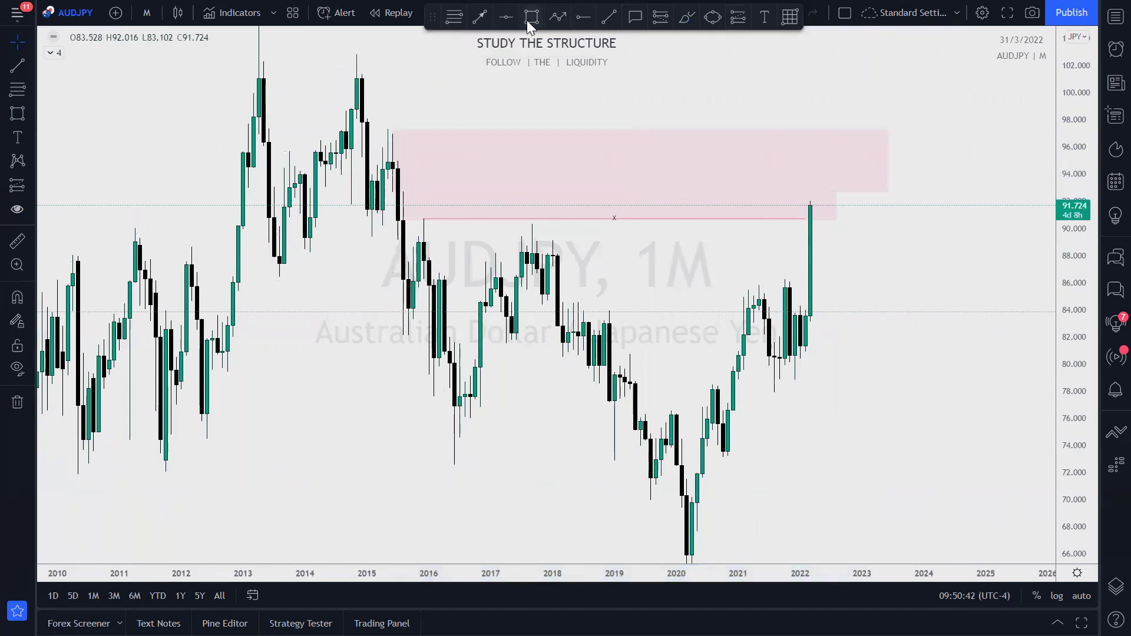
# Try a horizontal line at about 92.75 along the boundary between the two pink zones, and delete it
pyautogui.click(505, 17)
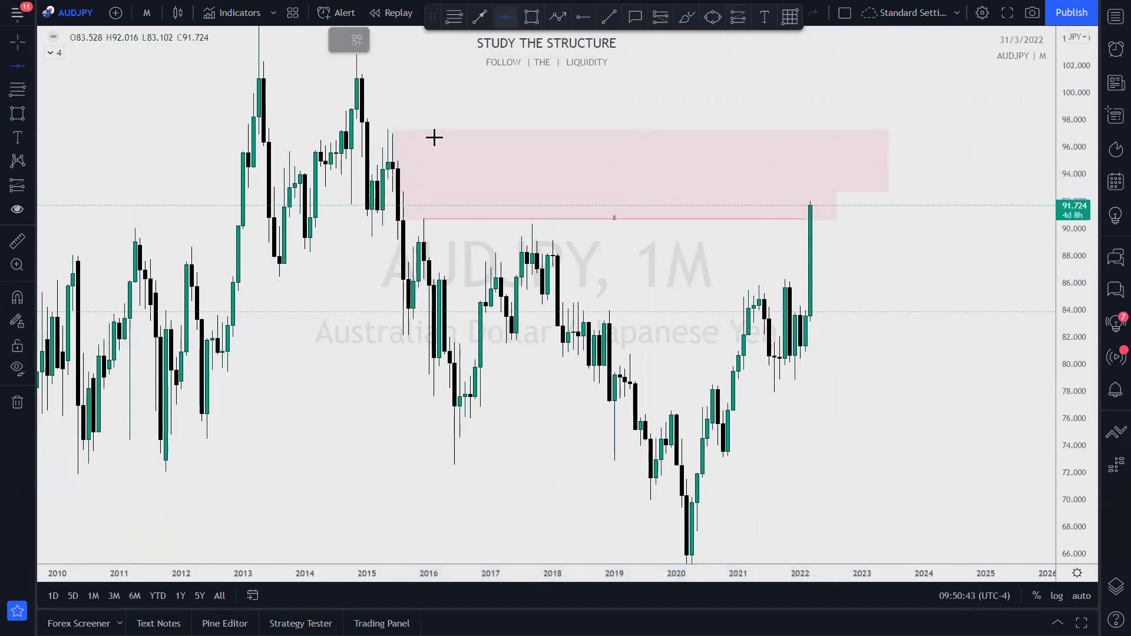
pyautogui.click(394, 201)
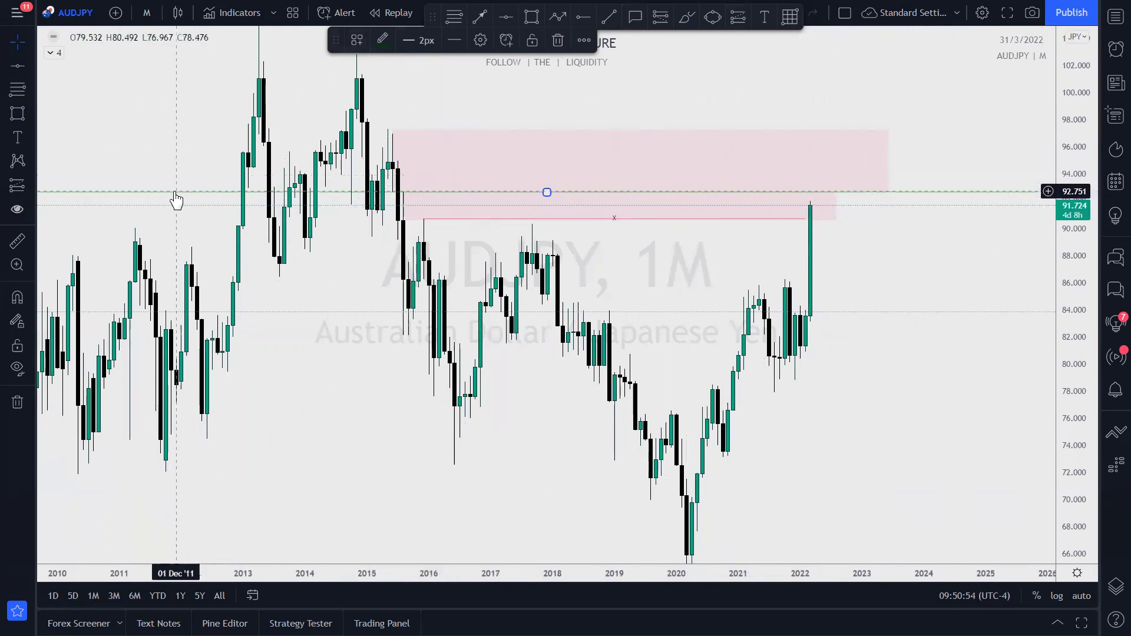
pyautogui.click(557, 41)
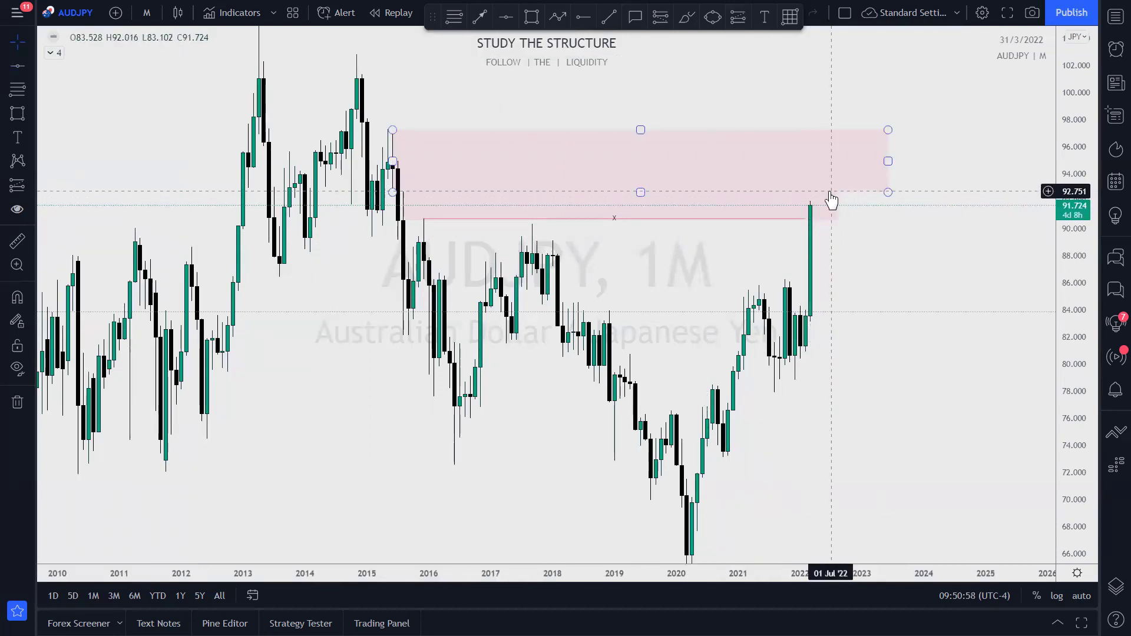
pyautogui.moveTo(394, 192)
pyautogui.mouseDown()
pyautogui.moveTo(391, 147)
pyautogui.moveTo(392, 192)
pyautogui.mouseUp()
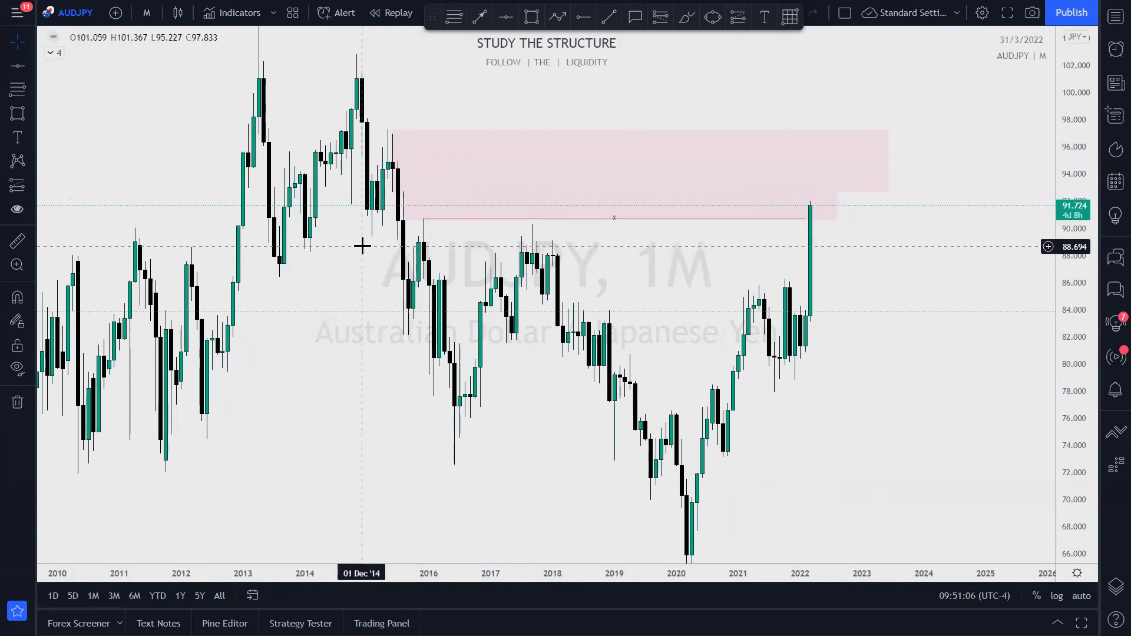
# Examine the mid-2015 candles where the two pink zones begin
pyautogui.scroll(3, 151, 202)
pyautogui.moveTo(169, 239); pyautogui.dragTo(652, 258)
pyautogui.scroll(2, 652, 258)
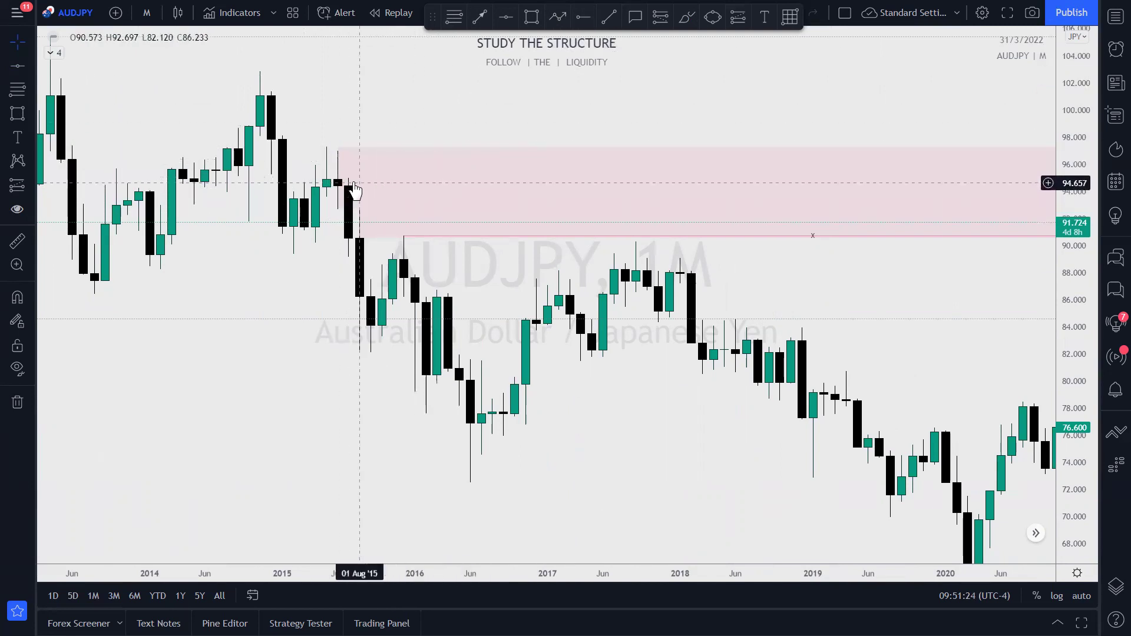
pyautogui.scroll(-1, 660, 134)
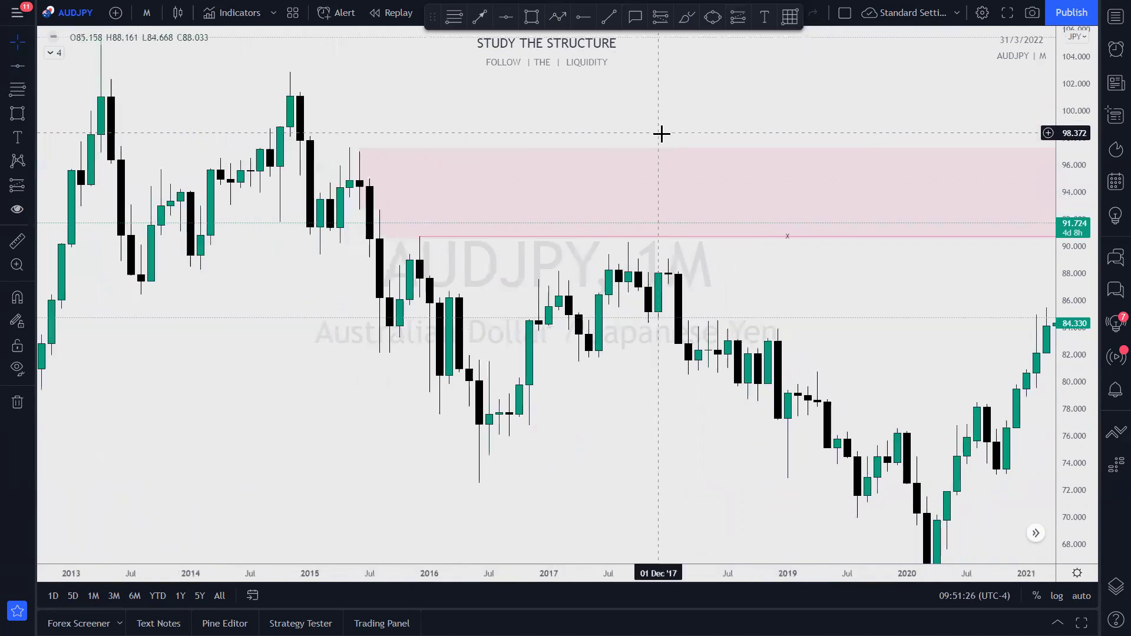
pyautogui.scroll(-1, 661, 134)
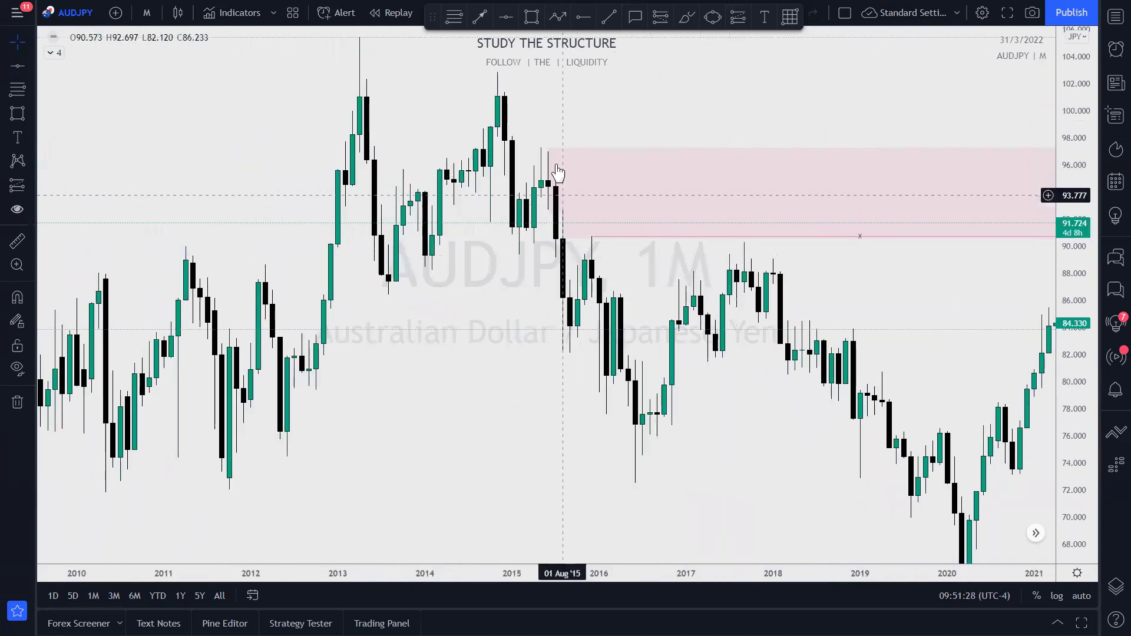
# Delete the upper pink rectangle that starts at the mid-2015 high, keeping the first zone below it
pyautogui.click(547, 148)
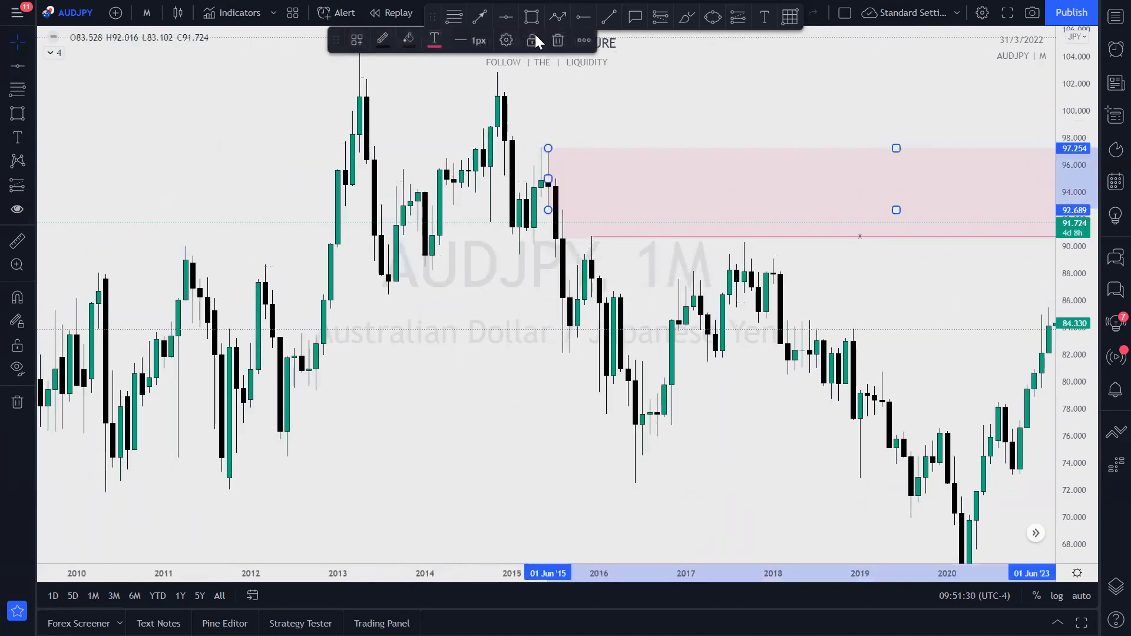
pyautogui.click(557, 40)
# Draw a horizontal ray at 92.689 from June 2015 along the remaining pink zone's upper edge, with 1px thickness
pyautogui.moveTo(722, 121)
pyautogui.mouseDown()
pyautogui.moveTo(505, 82)
pyautogui.moveTo(386, 74)
pyautogui.mouseUp()
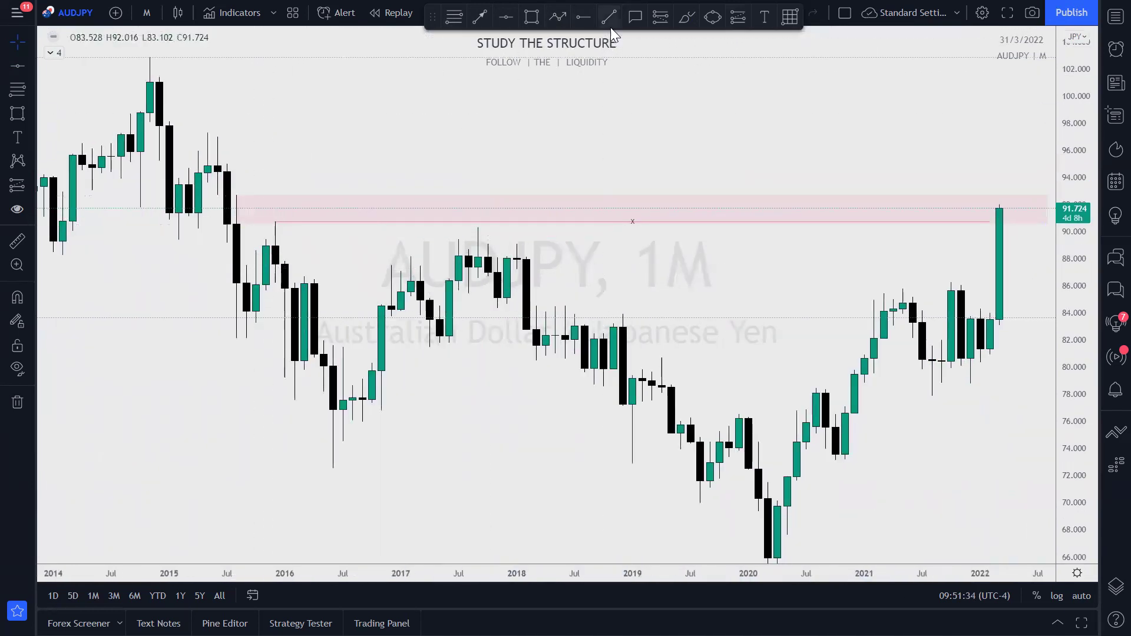
pyautogui.click(588, 15)
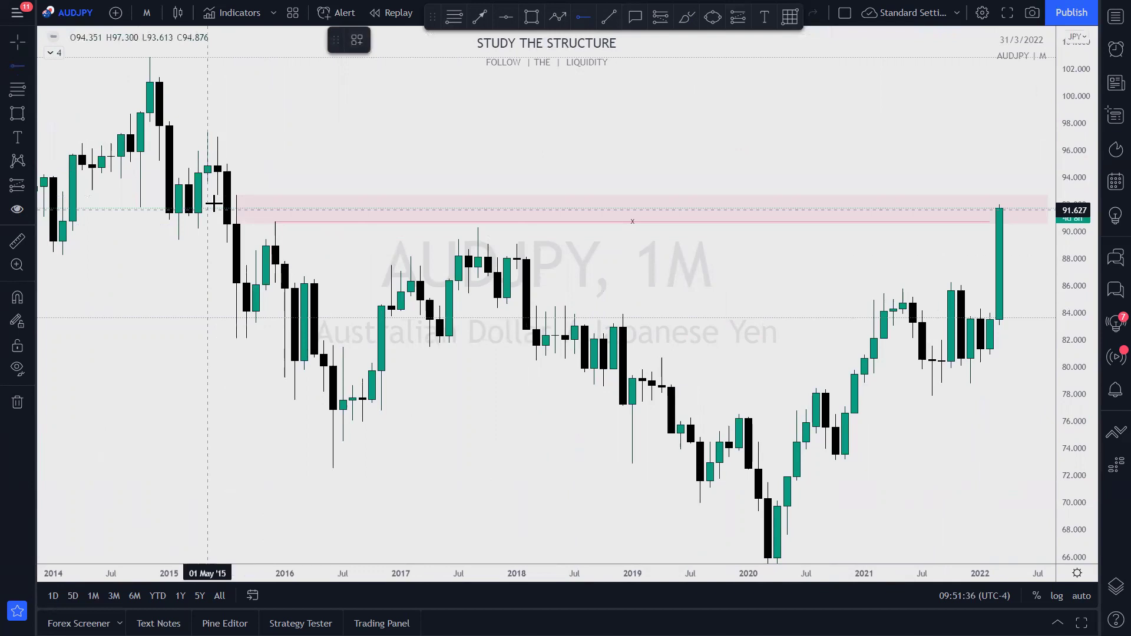
pyautogui.click(217, 195)
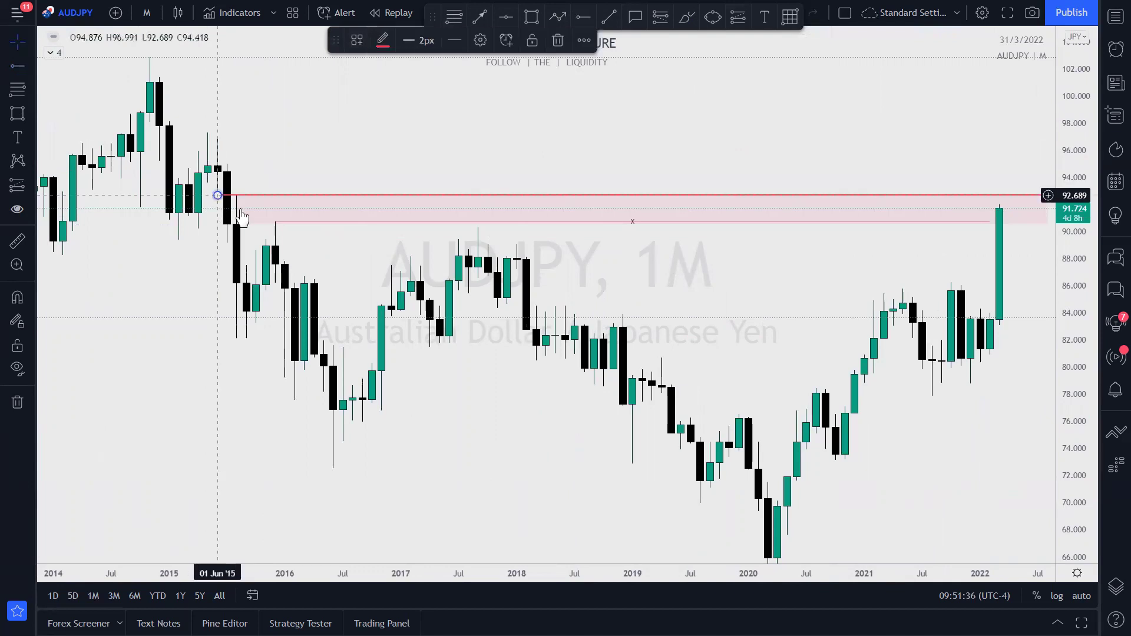
pyautogui.click(407, 40)
pyautogui.click(410, 68)
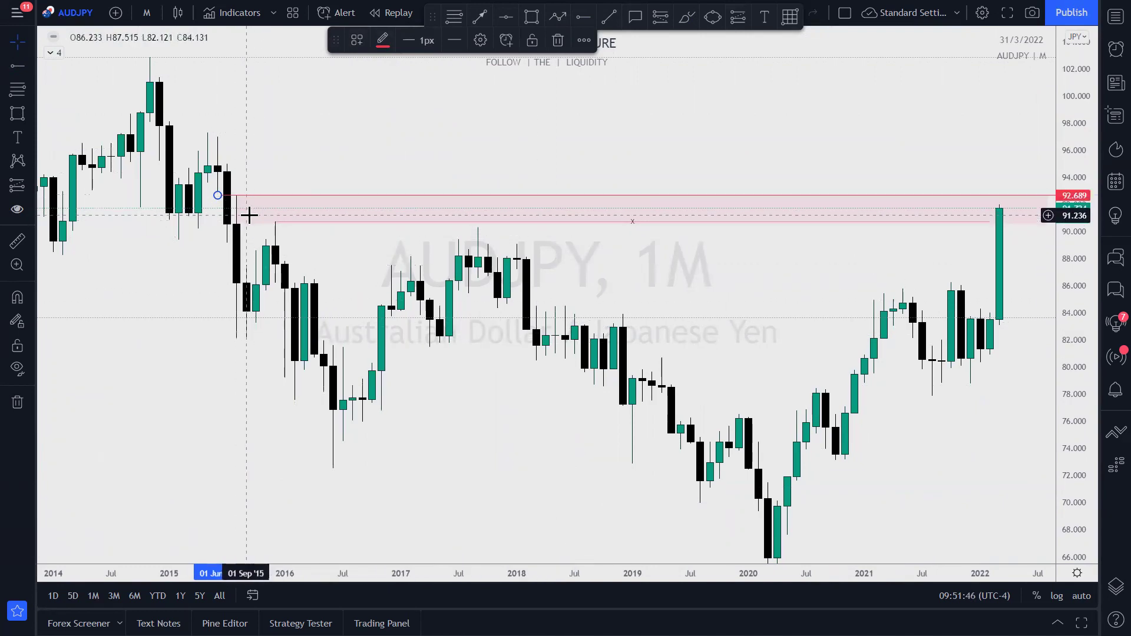
# Switch the AUDJPY chart to the 1 week interval and bring the pink zone's 2015 origin into view
pyautogui.click(149, 13)
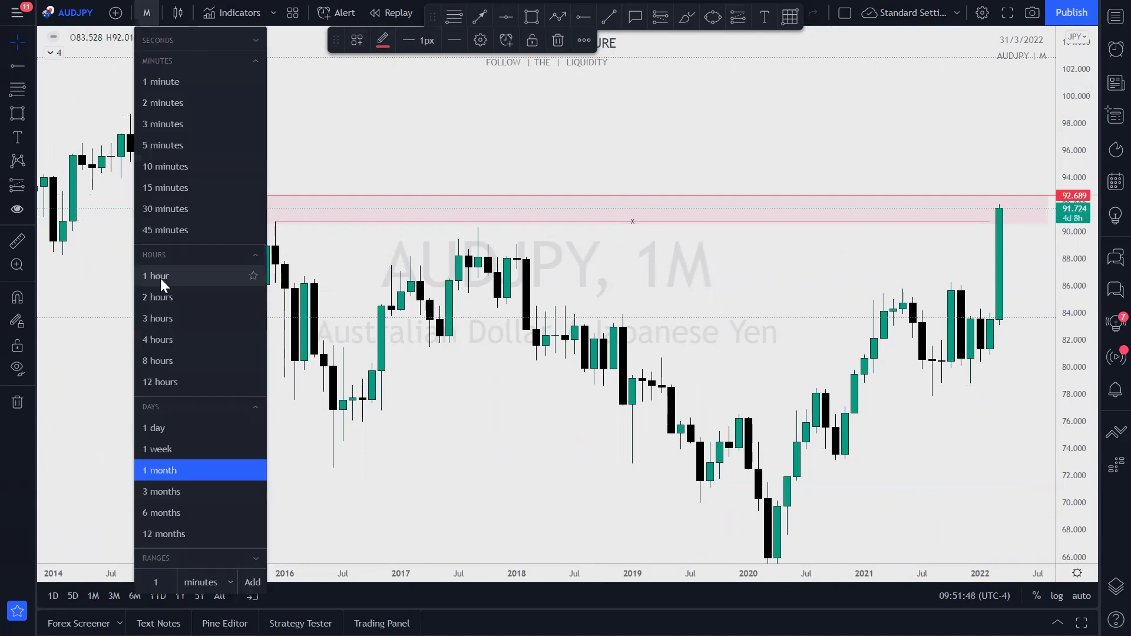
pyautogui.click(161, 453)
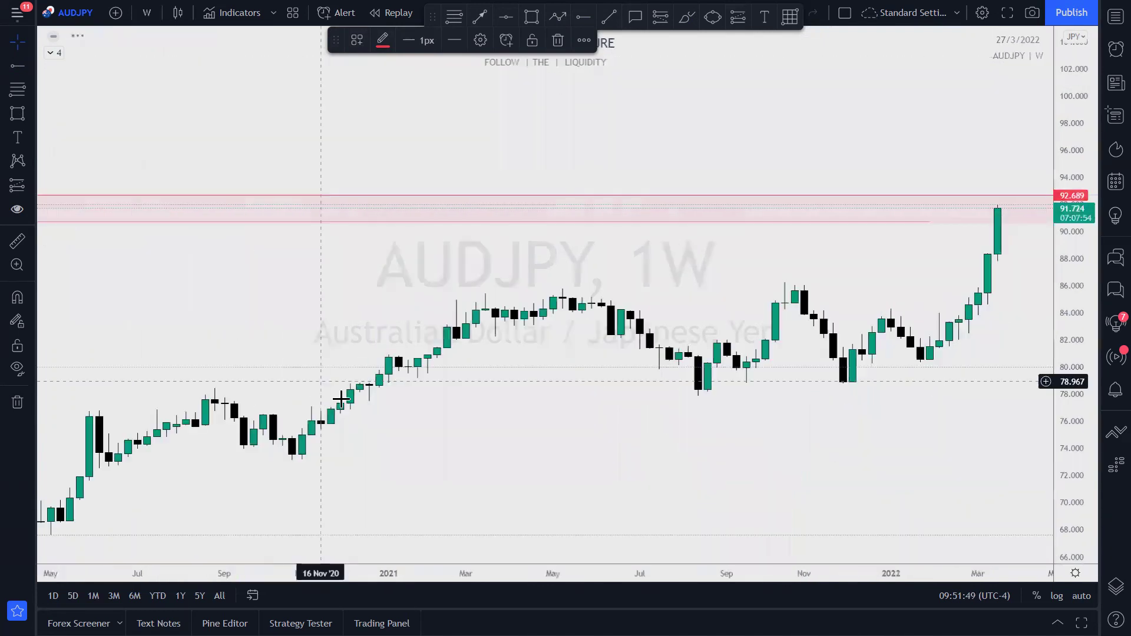
pyautogui.moveTo(383, 265); pyautogui.dragTo(345, 265)
pyautogui.click(298, 227)
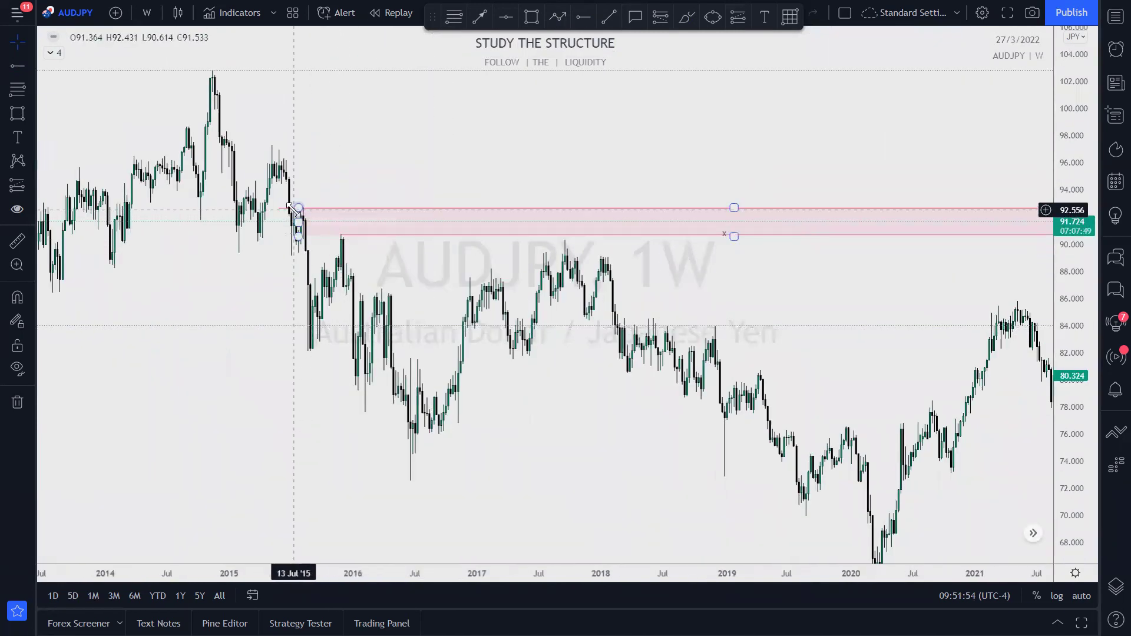
# Restyle the horizontal ray at 92.689 as a black dashed line
pyautogui.click(281, 216)
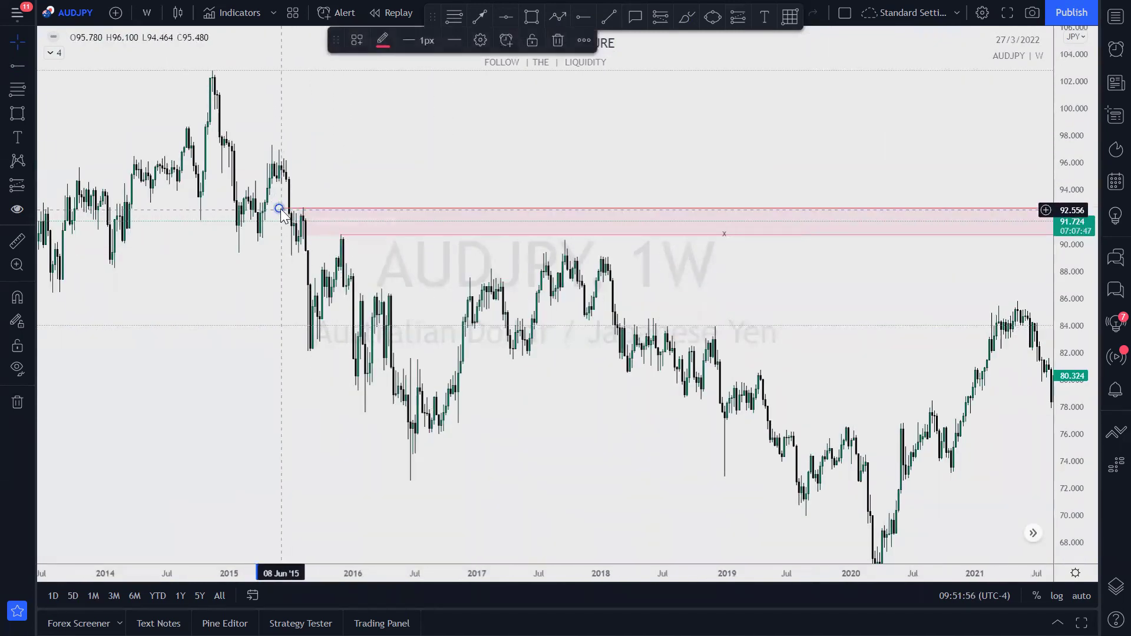
pyautogui.click(390, 44)
pyautogui.click(520, 68)
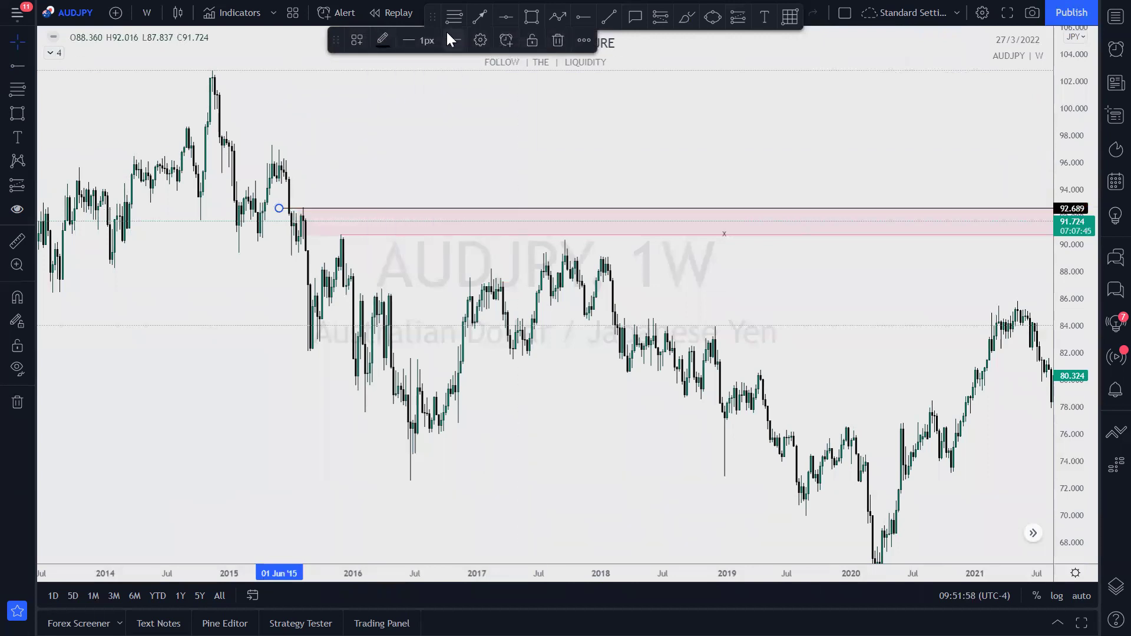
pyautogui.click(452, 39)
pyautogui.click(465, 90)
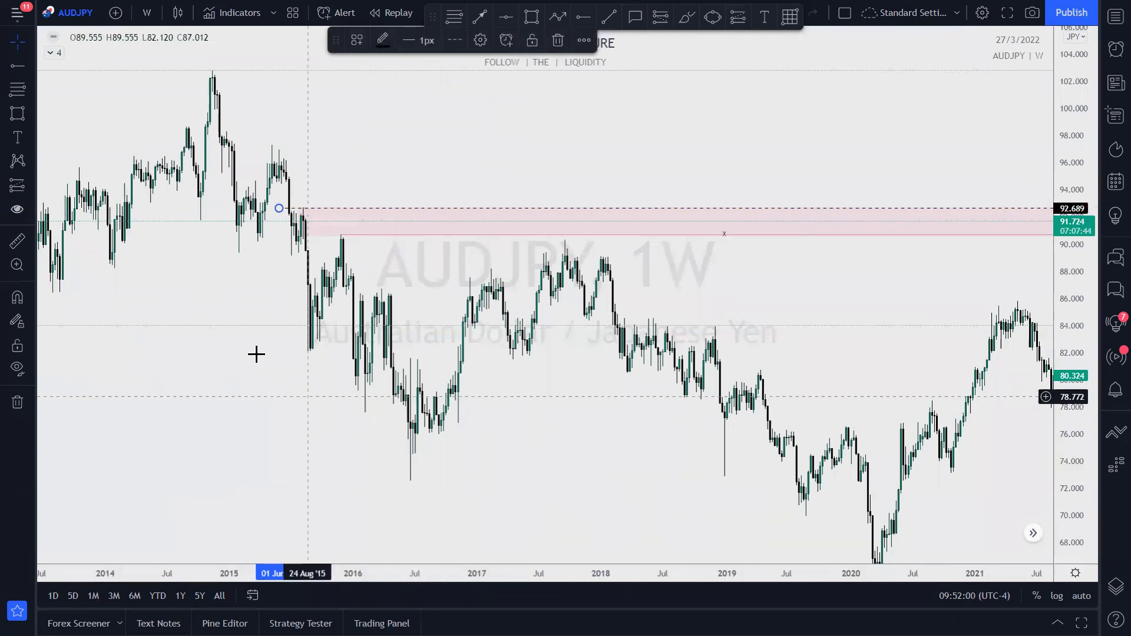
pyautogui.click(308, 442)
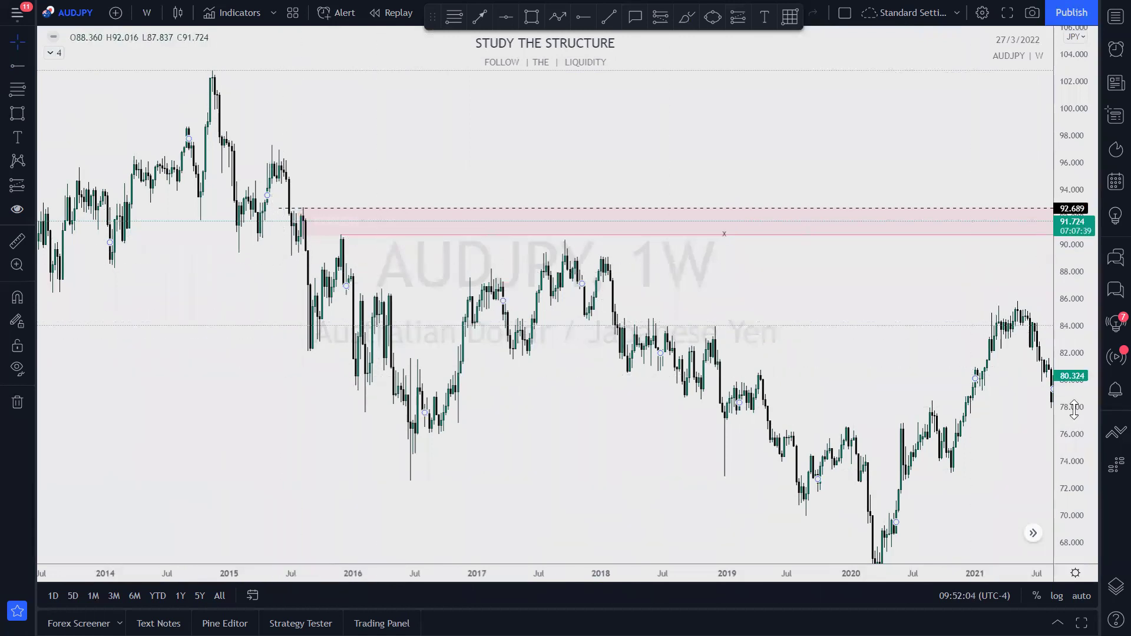
# Raise the pink zone's lower edge to about 91.79, leaving its upper edge on the dashed line
pyautogui.moveTo(1054, 209); pyautogui.dragTo(505, 214)
pyautogui.moveTo(530, 261); pyautogui.dragTo(701, 318)
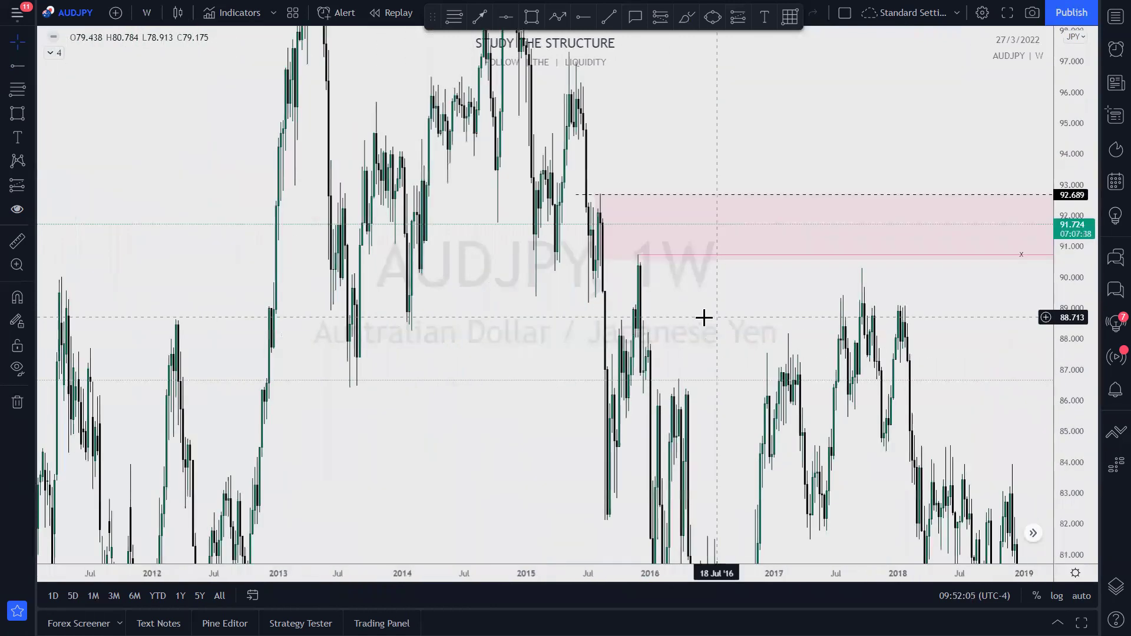
pyautogui.rightClick(693, 358)
pyautogui.scroll(4, 527, 353)
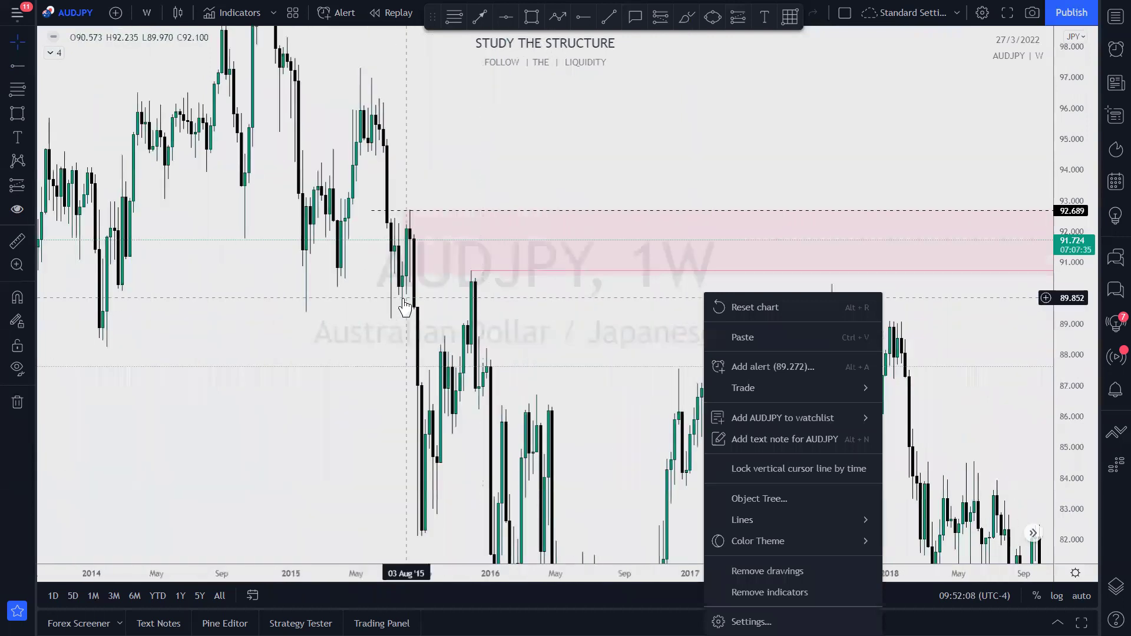
pyautogui.moveTo(406, 273); pyautogui.dragTo(410, 237)
pyautogui.click(409, 245)
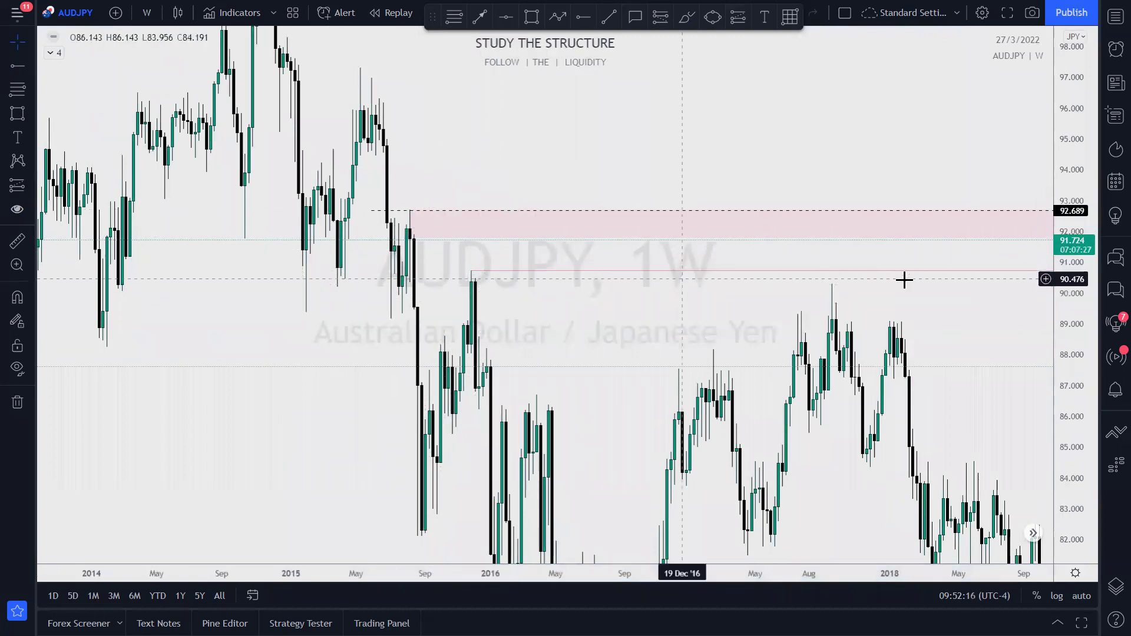
# Shorten the pink zone so that it ends just past the latest weekly candle, at 02 May '22
pyautogui.moveTo(447, 212); pyautogui.dragTo(240, 251)
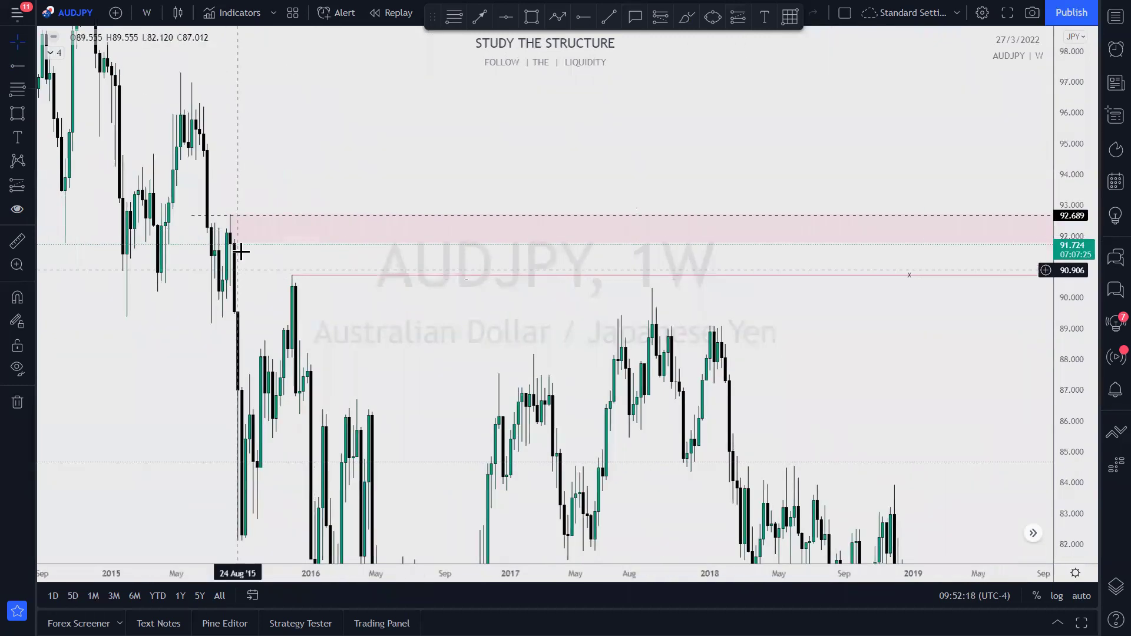
pyautogui.scroll(-3, 750, 185)
pyautogui.moveTo(824, 147); pyautogui.dragTo(407, 149)
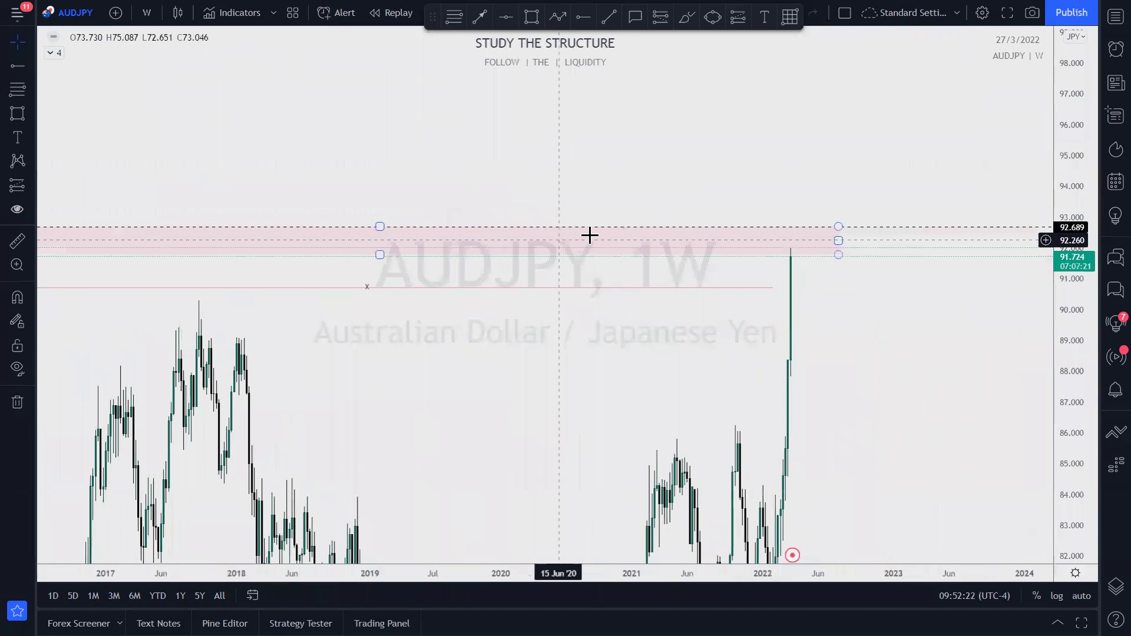
pyautogui.scroll(3, 934, 348)
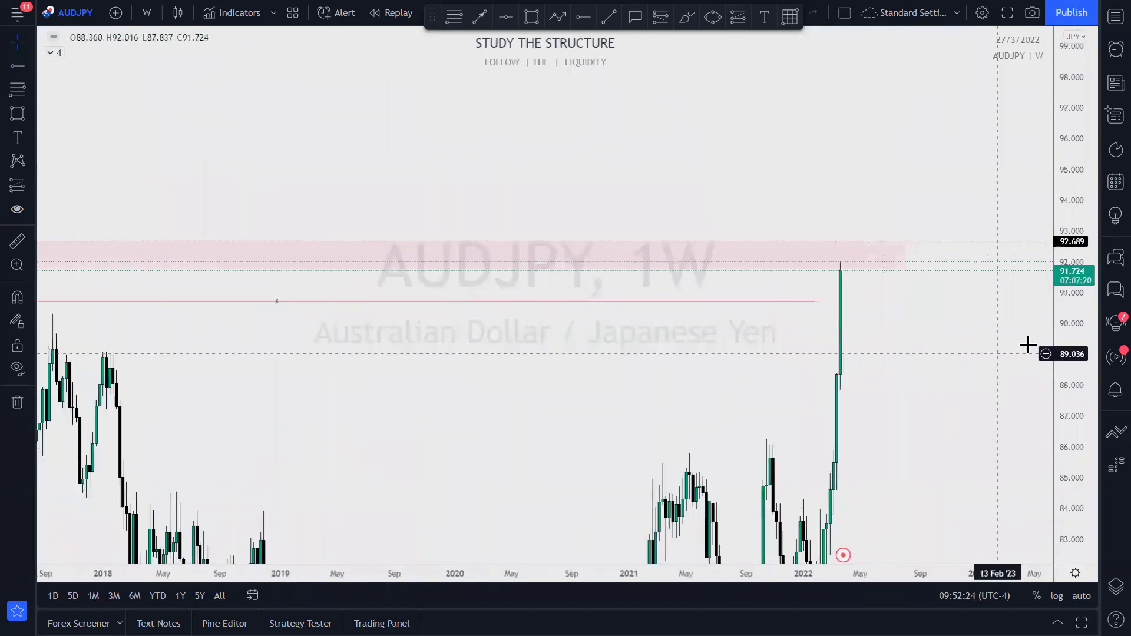
pyautogui.moveTo(1063, 387); pyautogui.dragTo(1062, 247)
pyautogui.click(903, 209)
pyautogui.moveTo(903, 209); pyautogui.dragTo(860, 211)
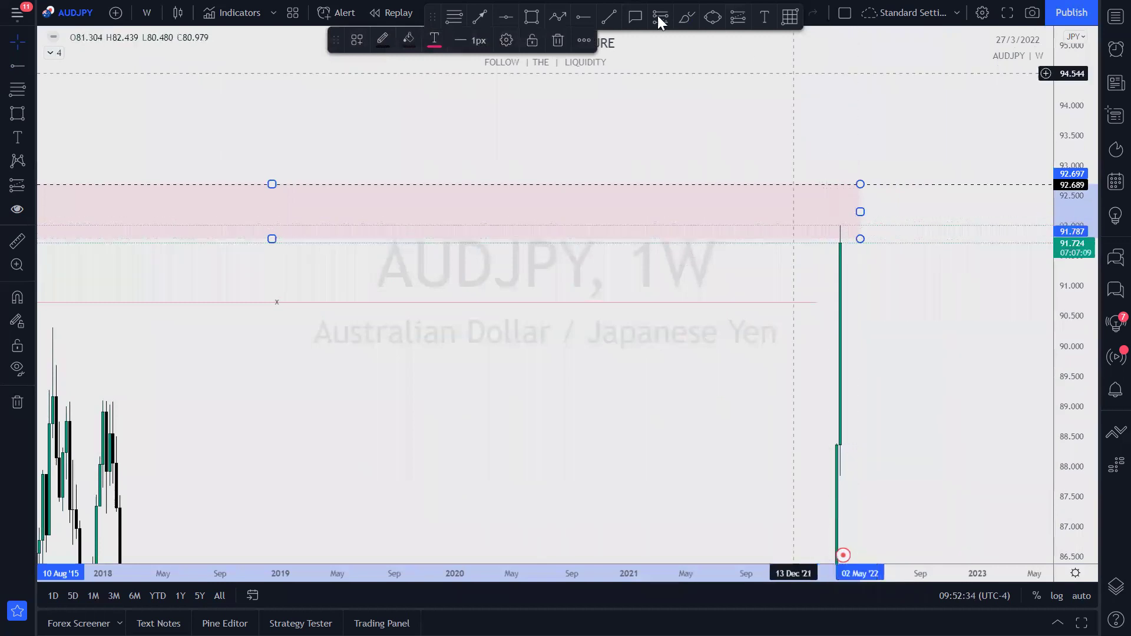
# Sketch a stepped brush path falling from the pink zone to about 89.4, and undo it
pyautogui.moveTo(833, 237)
pyautogui.mouseDown()
pyautogui.moveTo(848, 214)
pyautogui.moveTo(871, 268)
pyautogui.moveTo(997, 386)
pyautogui.mouseUp()
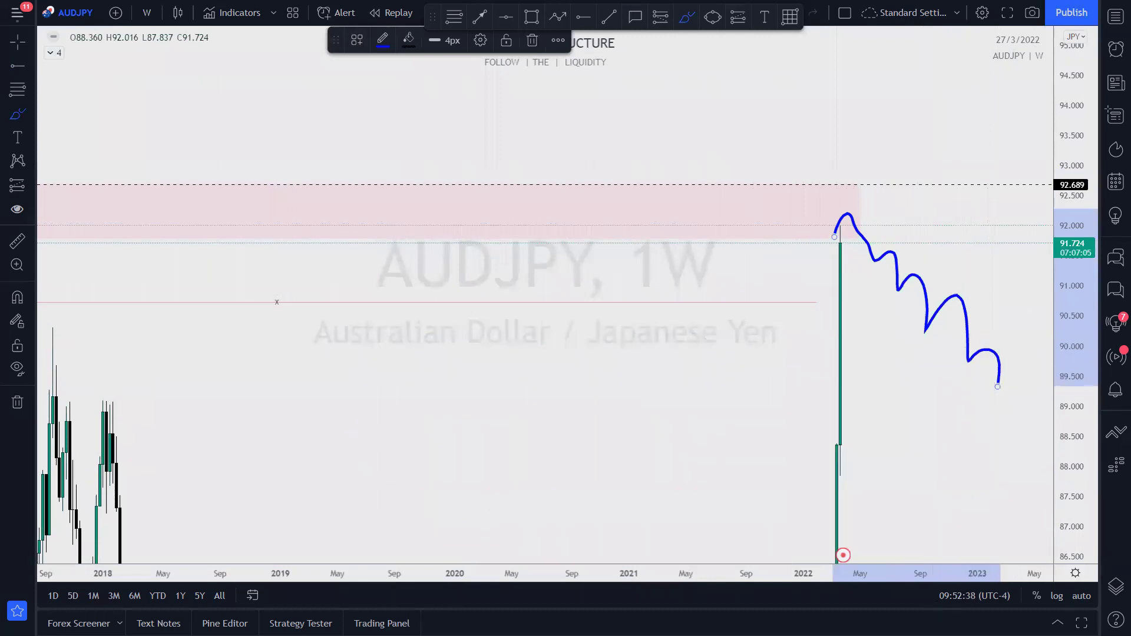
pyautogui.hotkey('ctrl', 'z')
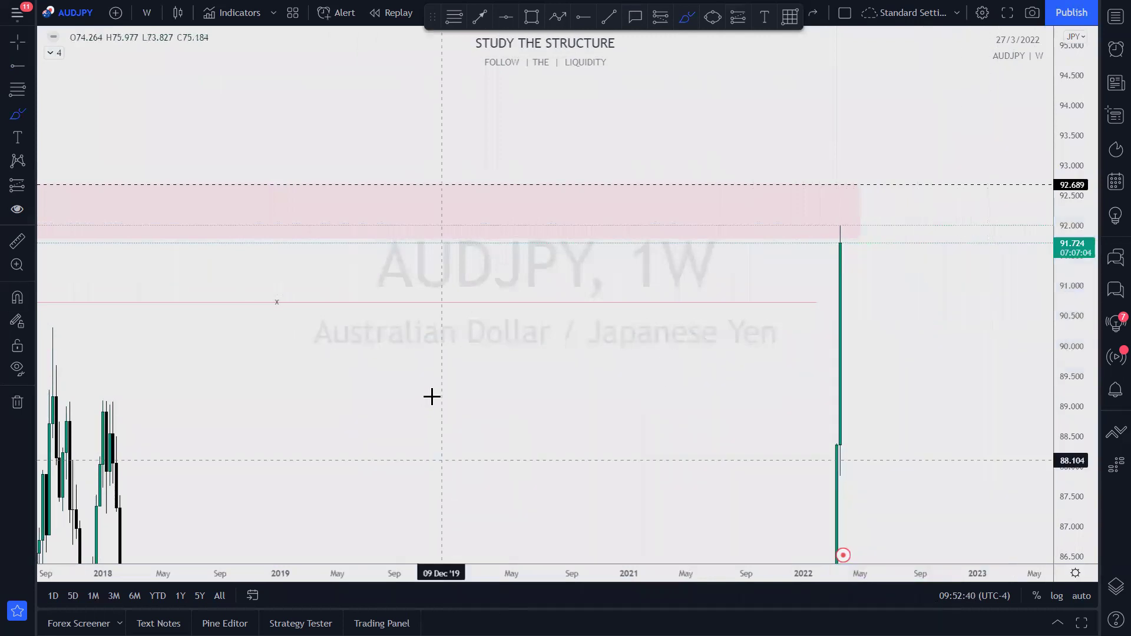
# Sketch brush strokes tracing the 2021 to 2022 swings, with lines along the highs near 85.6 and the lows near 80 and 78.5
pyautogui.scroll(-3, 453, 418)
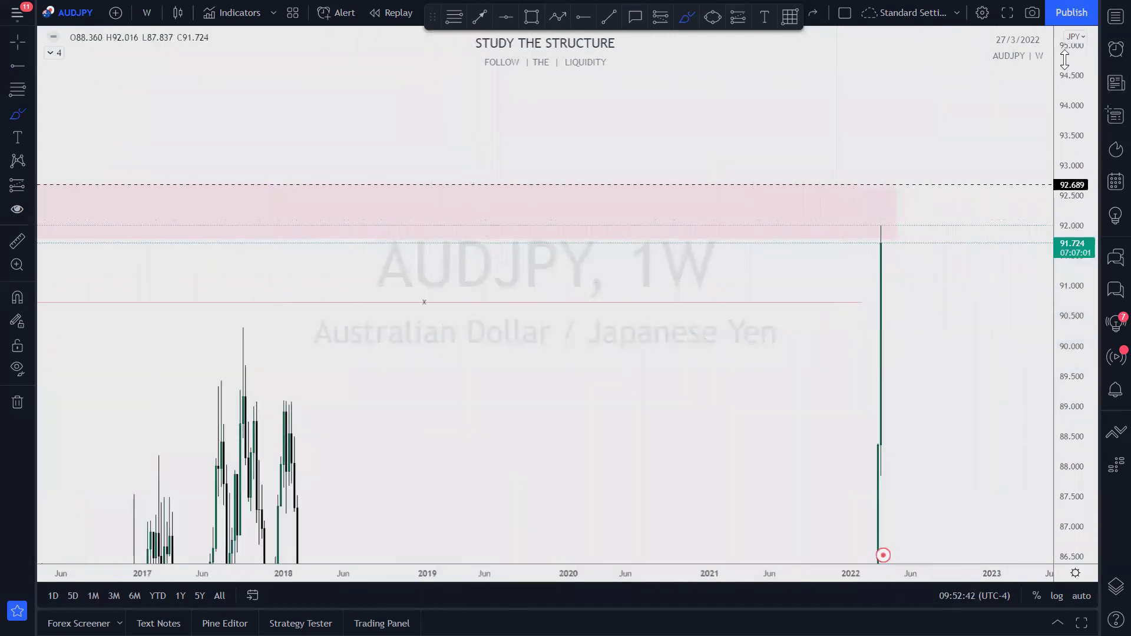
pyautogui.moveTo(1064, 59); pyautogui.dragTo(979, 538)
pyautogui.scroll(2, 898, 497)
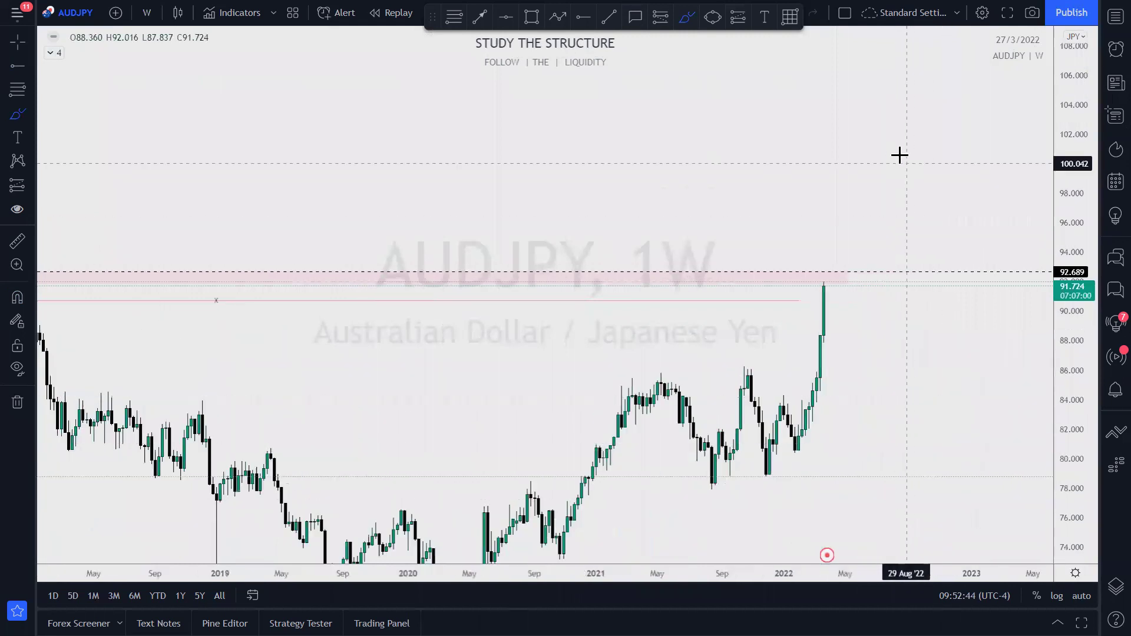
pyautogui.moveTo(841, 188); pyautogui.dragTo(732, 101)
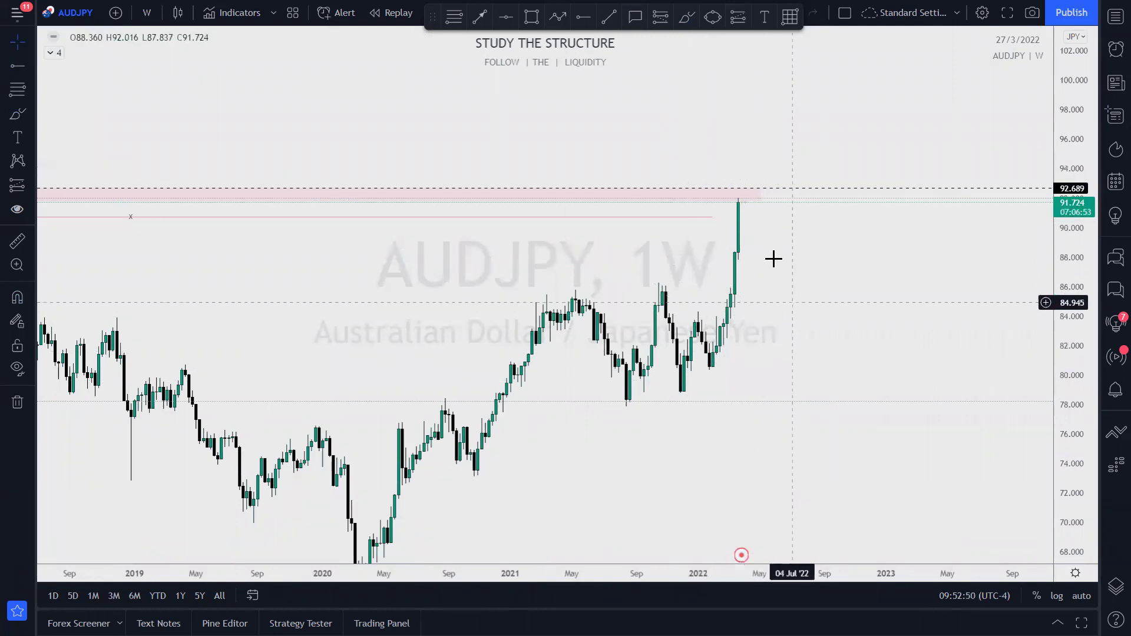
pyautogui.hotkey('alt', 'h')
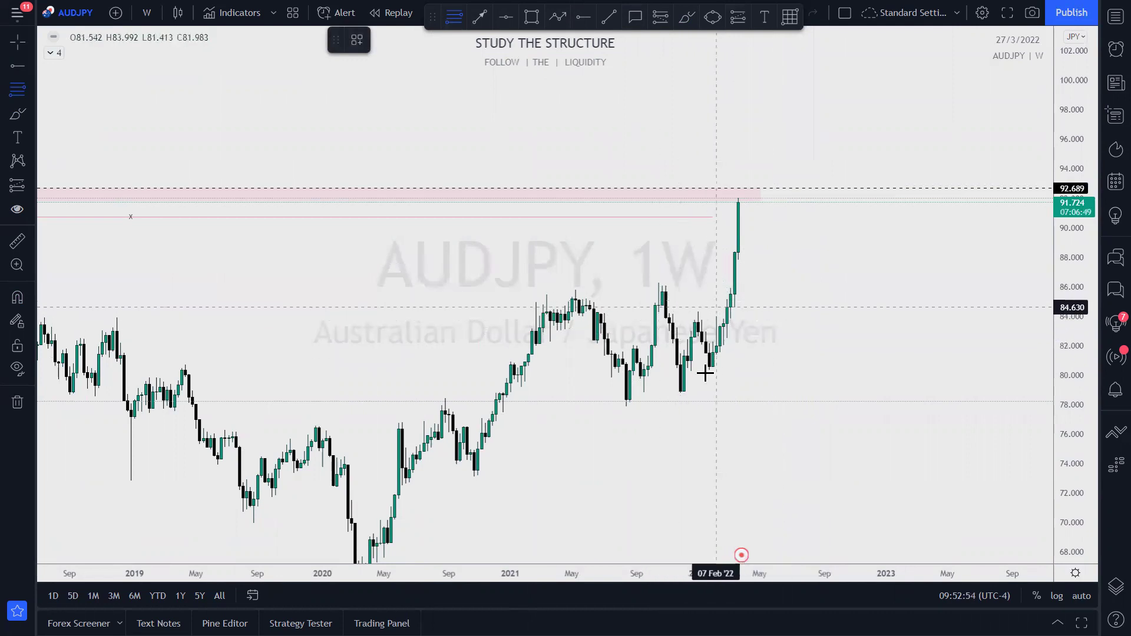
pyautogui.click(687, 17)
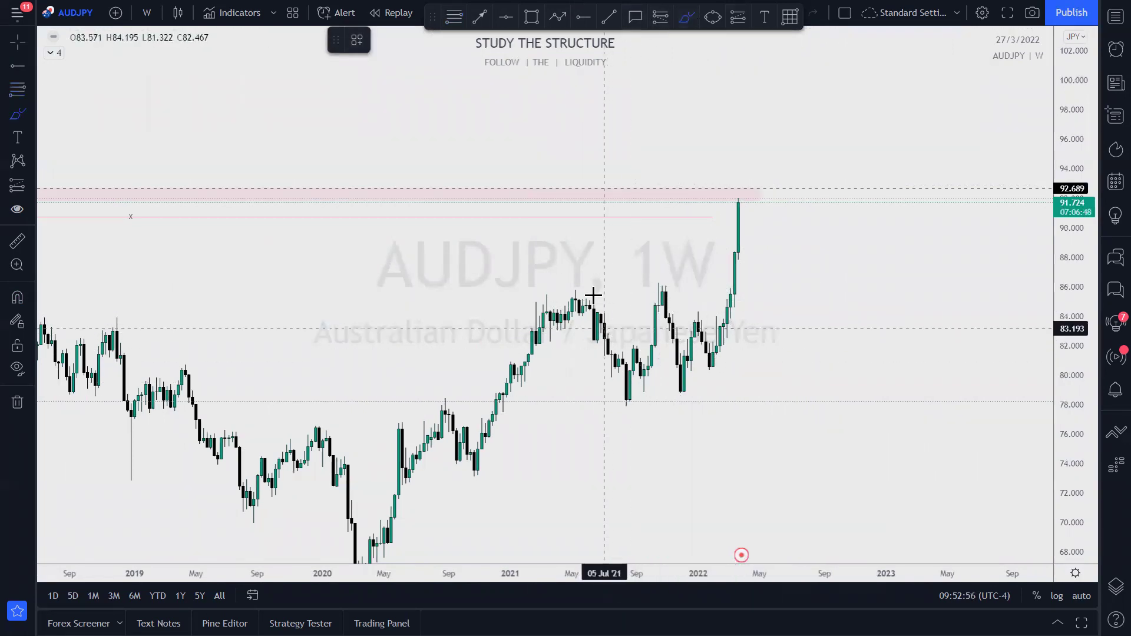
pyautogui.moveTo(570, 292); pyautogui.dragTo(658, 293)
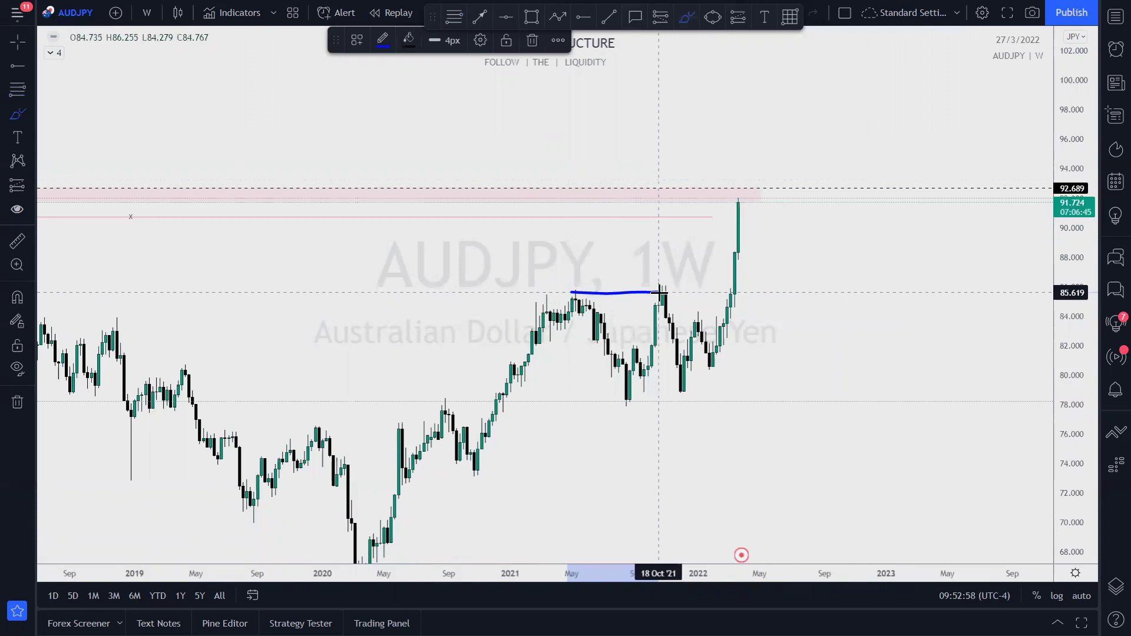
pyautogui.moveTo(575, 297)
pyautogui.mouseDown()
pyautogui.moveTo(631, 383)
pyautogui.moveTo(659, 285)
pyautogui.mouseUp()
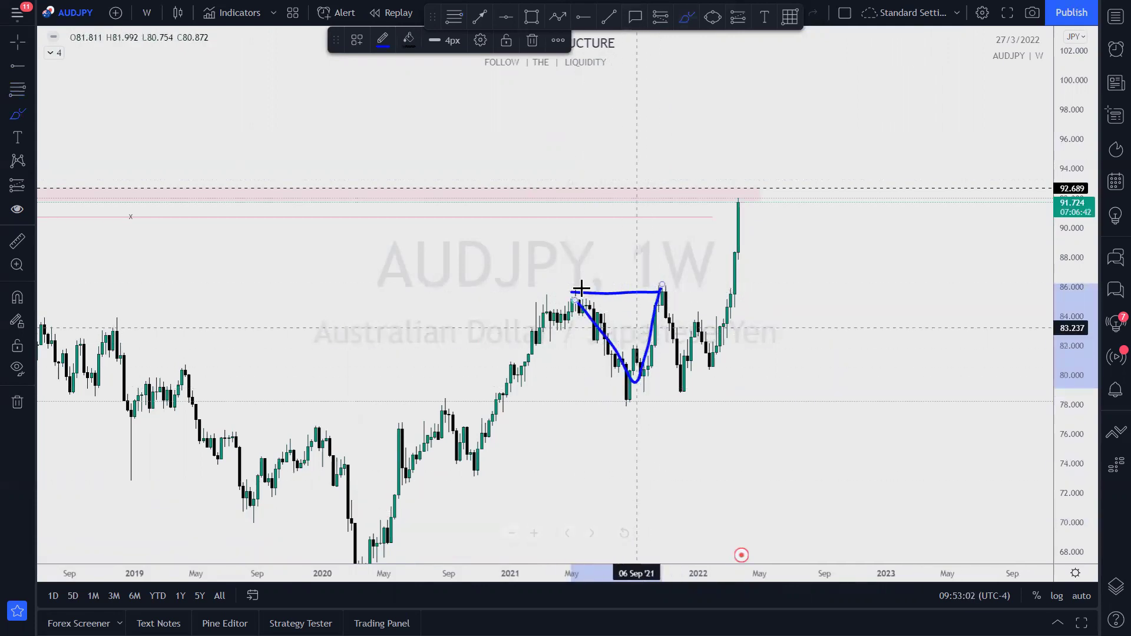
pyautogui.moveTo(660, 286); pyautogui.dragTo(681, 382)
pyautogui.moveTo(686, 378)
pyautogui.mouseDown()
pyautogui.moveTo(631, 377)
pyautogui.moveTo(741, 397)
pyautogui.mouseUp()
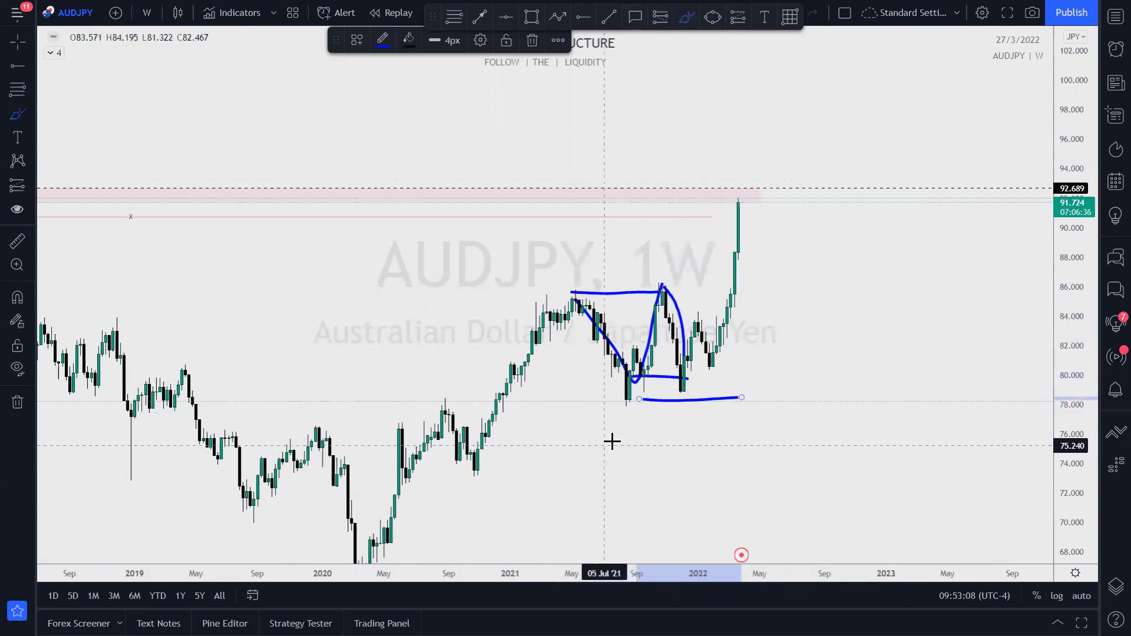
pyautogui.moveTo(688, 373)
pyautogui.mouseDown()
pyautogui.moveTo(698, 297)
pyautogui.moveTo(713, 353)
pyautogui.moveTo(735, 192)
pyautogui.mouseUp()
# Undo all the brush strokes drawn over the 2021 to 2022 swings
pyautogui.hotkey('ctrl', 'z')
pyautogui.hotkey('ctrl', 'z')
pyautogui.hotkey('ctrl', 'z')
pyautogui.hotkey('ctrl', 'z')
pyautogui.hotkey('ctrl', 'z')
pyautogui.hotkey('ctrl', 'z')
pyautogui.hotkey('ctrl', 'z')
pyautogui.hotkey('ctrl', 'z')
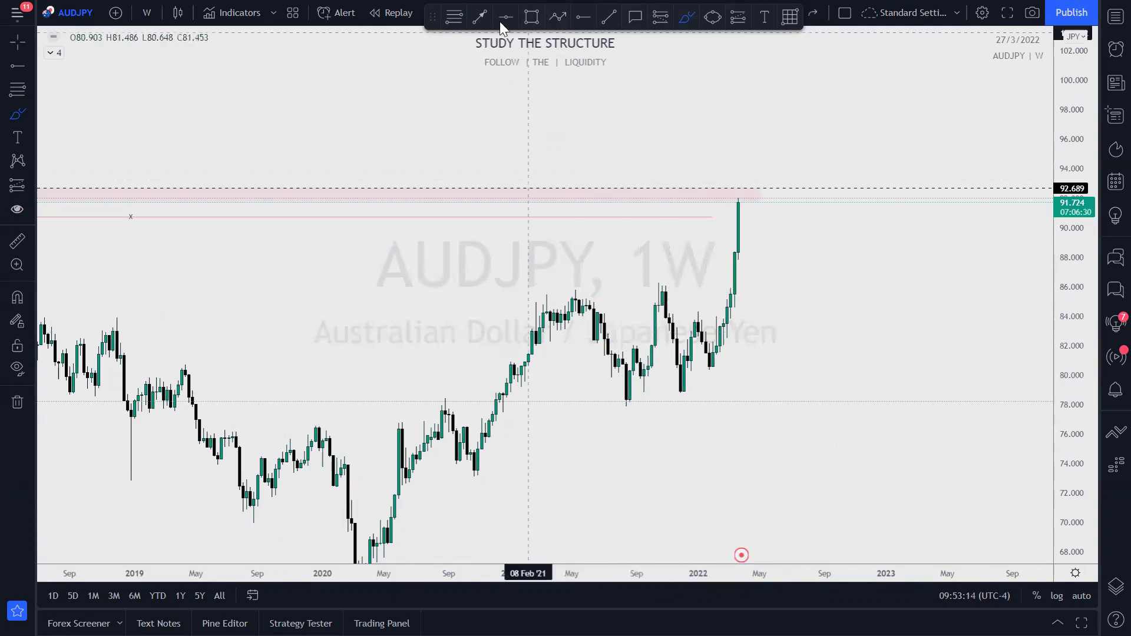
# Draw a Fibonacci retracement from the 29 Nov '21 swing low at 78.789 up to the latest high at 92.044
pyautogui.click(448, 16)
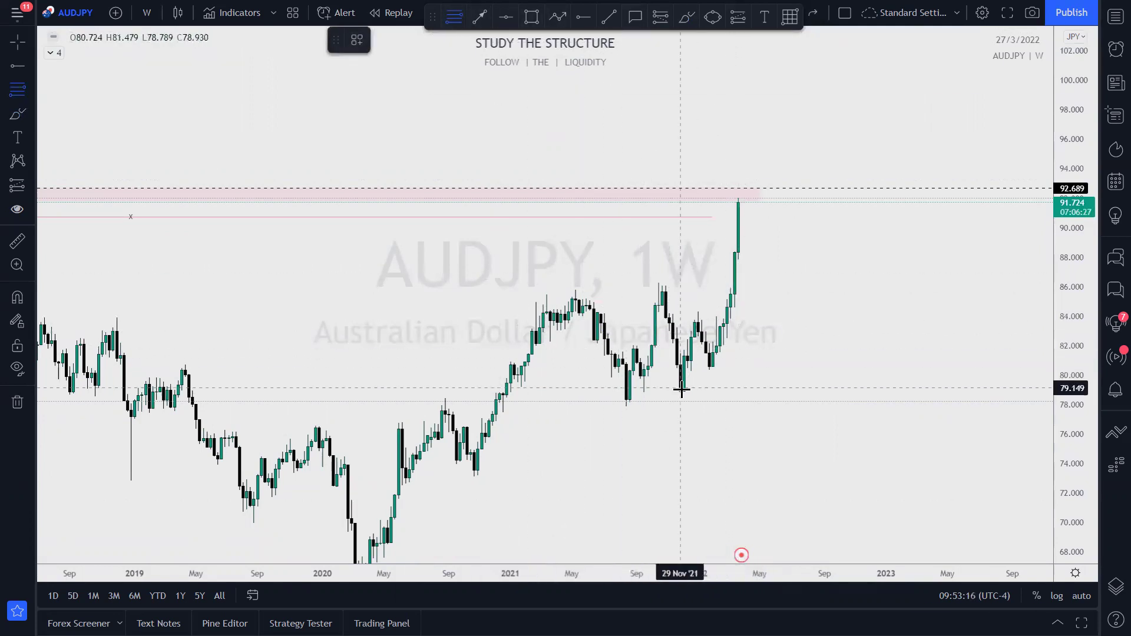
pyautogui.moveTo(681, 393)
pyautogui.mouseDown()
pyautogui.moveTo(903, 187)
pyautogui.moveTo(901, 197)
pyautogui.mouseUp()
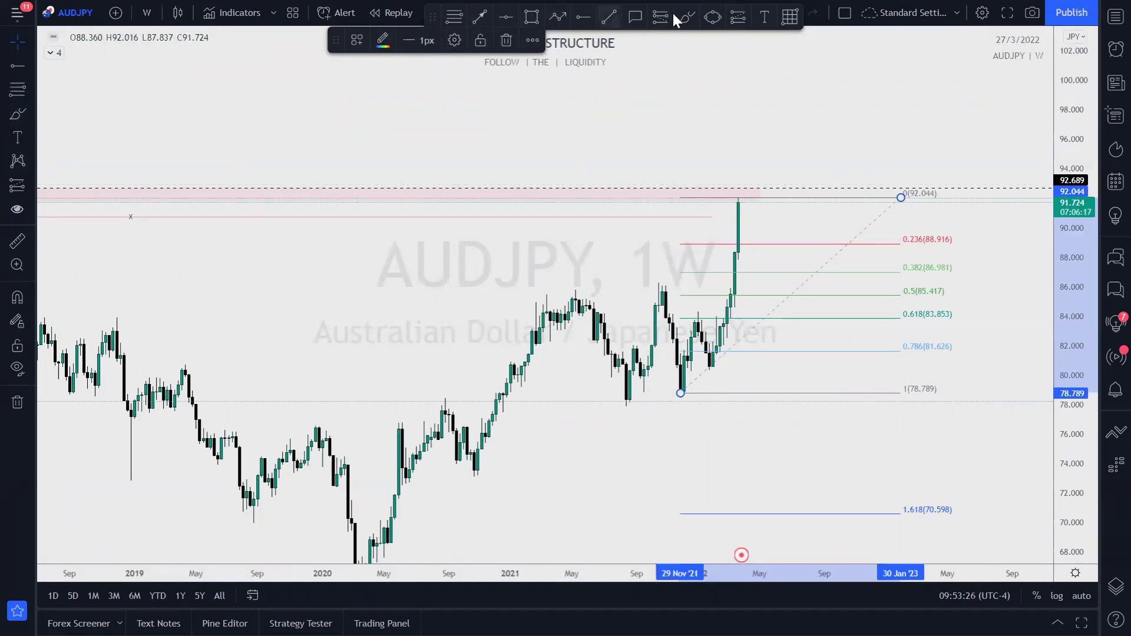
# Mark up the retracement with the brush: circle the 0.618 level and both swing ends, underline the 0.5 level, and trace the rally
pyautogui.click(688, 16)
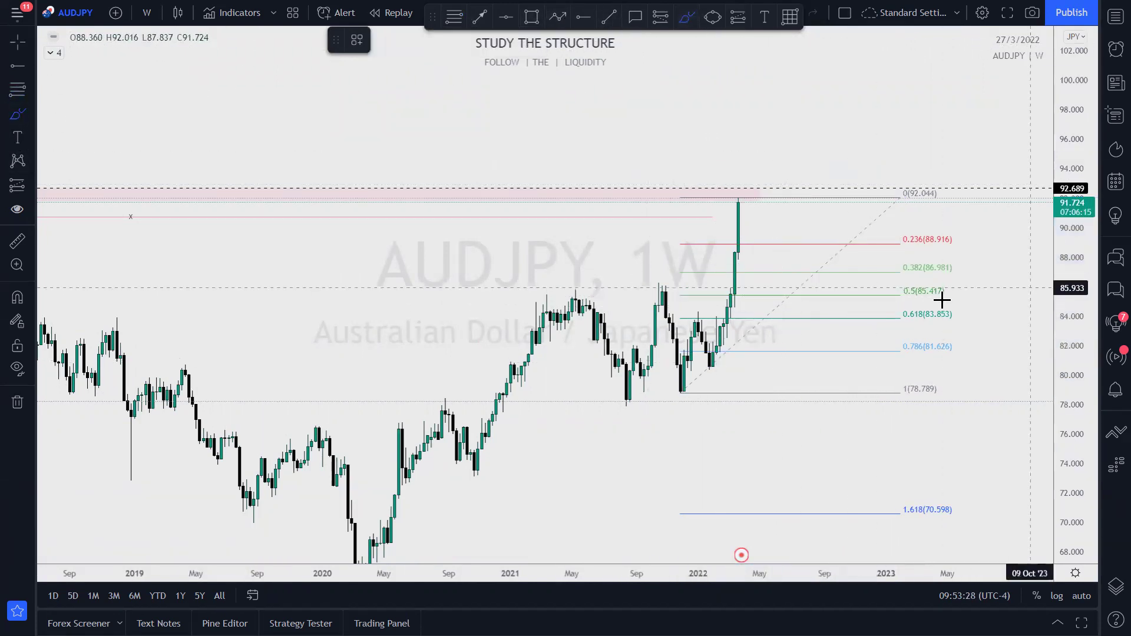
pyautogui.moveTo(954, 303)
pyautogui.mouseDown()
pyautogui.moveTo(911, 303)
pyautogui.moveTo(899, 335)
pyautogui.moveTo(967, 316)
pyautogui.moveTo(882, 298)
pyautogui.moveTo(642, 303)
pyautogui.moveTo(997, 296)
pyautogui.mouseUp()
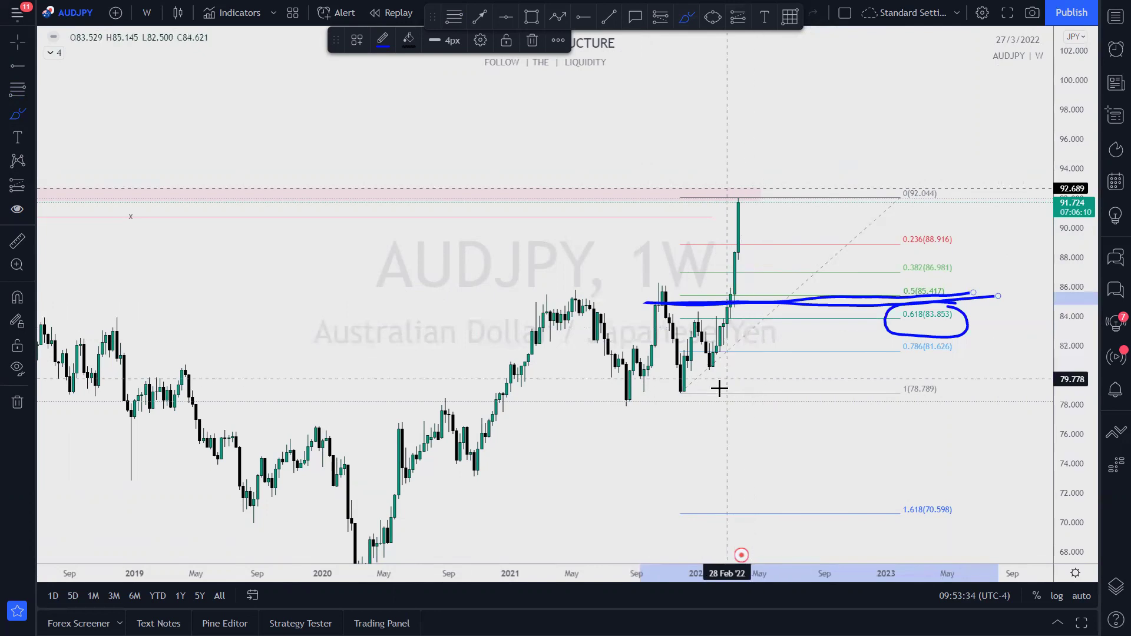
pyautogui.moveTo(699, 376)
pyautogui.mouseDown()
pyautogui.moveTo(669, 379)
pyautogui.moveTo(703, 381)
pyautogui.mouseUp()
pyautogui.moveTo(734, 180)
pyautogui.mouseDown()
pyautogui.moveTo(751, 194)
pyautogui.moveTo(748, 181)
pyautogui.moveTo(698, 399)
pyautogui.mouseUp()
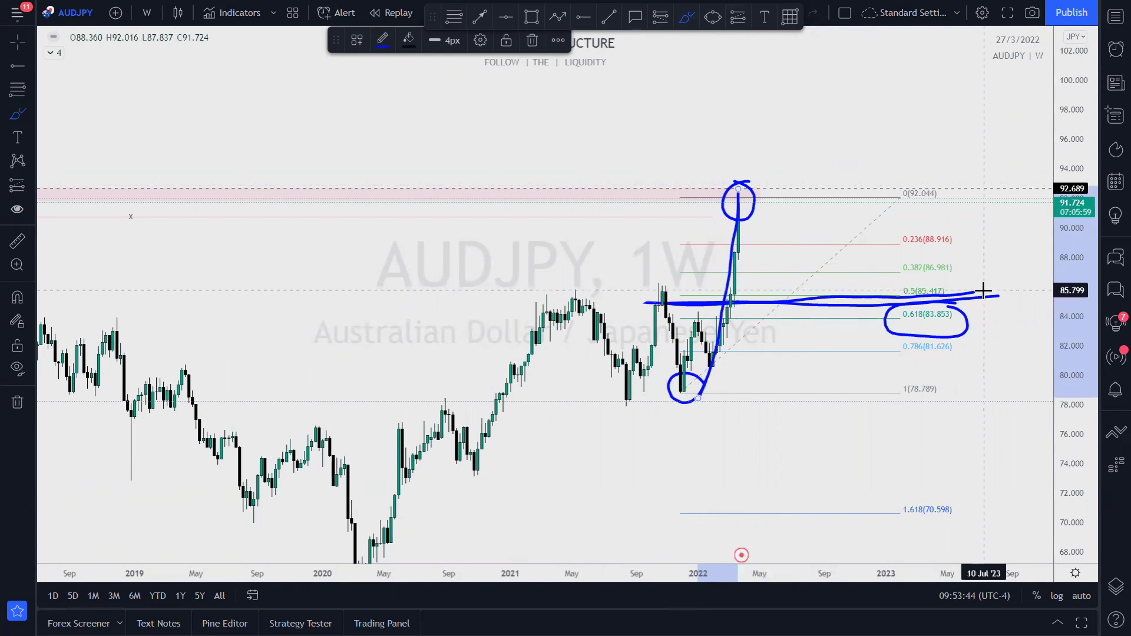
# Brush circles around the retracement's upper and lower halves, trace the 2020 to 2022 swings, and sketch a pullback to about 83 followed by a rally
pyautogui.moveTo(793, 227); pyautogui.dragTo(790, 235)
pyautogui.moveTo(781, 315); pyautogui.dragTo(867, 329)
pyautogui.moveTo(743, 348); pyautogui.dragTo(760, 330)
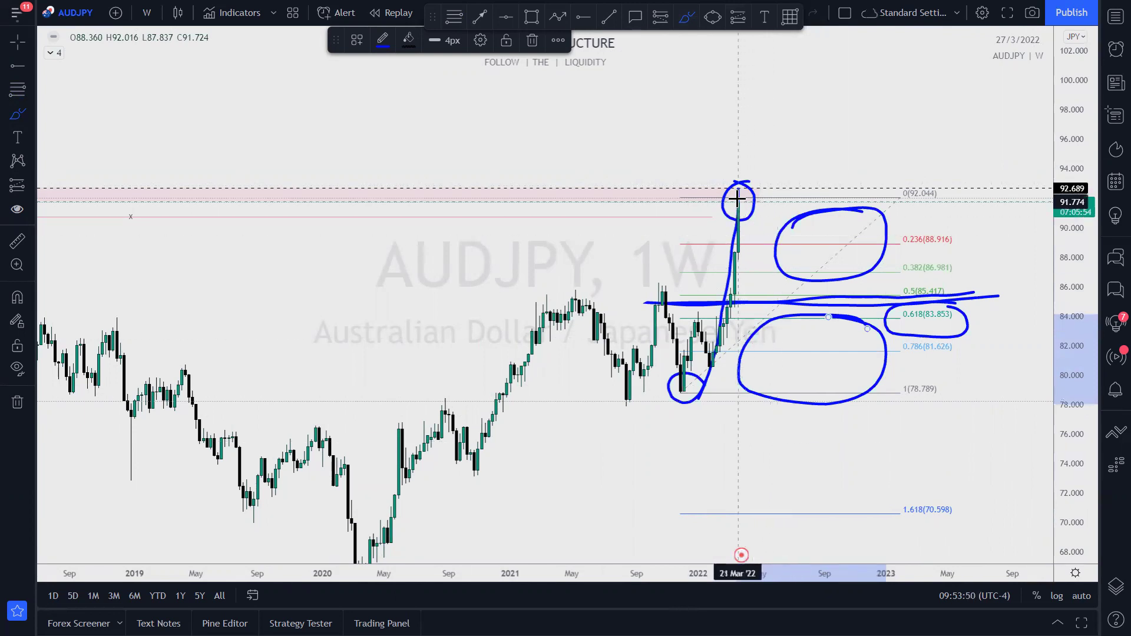
pyautogui.moveTo(737, 195)
pyautogui.mouseDown()
pyautogui.moveTo(765, 330)
pyautogui.moveTo(795, 324)
pyautogui.moveTo(798, 347)
pyautogui.moveTo(779, 334)
pyautogui.moveTo(810, 342)
pyautogui.moveTo(858, 83)
pyautogui.moveTo(901, 106)
pyautogui.moveTo(918, 133)
pyautogui.mouseUp()
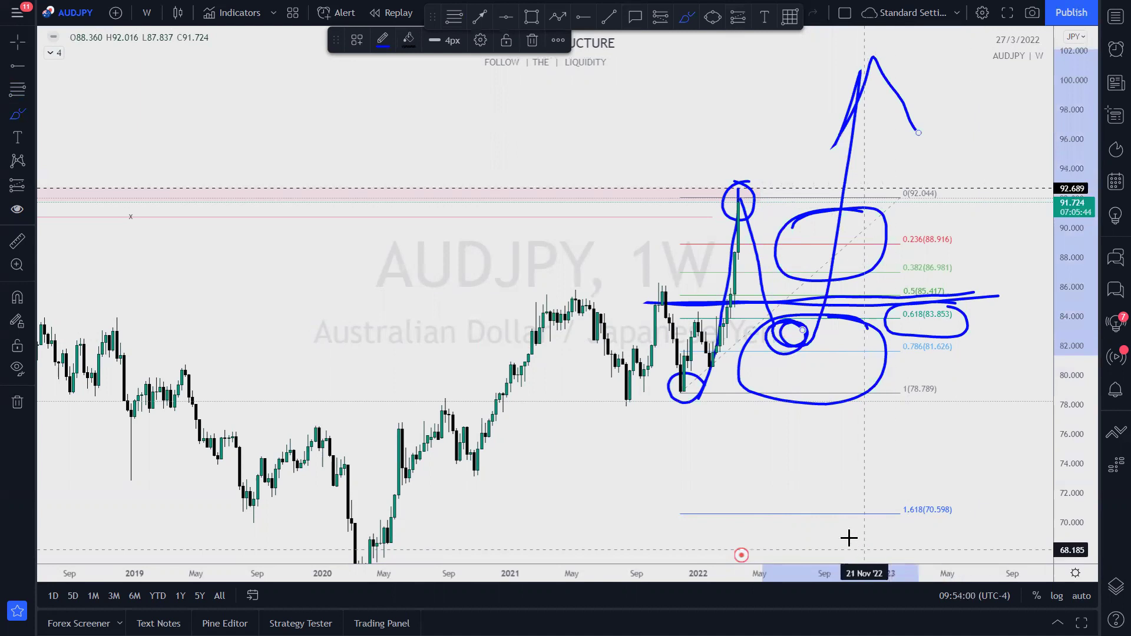
pyautogui.moveTo(389, 521)
pyautogui.mouseDown()
pyautogui.moveTo(459, 389)
pyautogui.moveTo(476, 468)
pyautogui.moveTo(560, 273)
pyautogui.moveTo(629, 399)
pyautogui.moveTo(709, 229)
pyautogui.moveTo(719, 177)
pyautogui.moveTo(777, 328)
pyautogui.mouseUp()
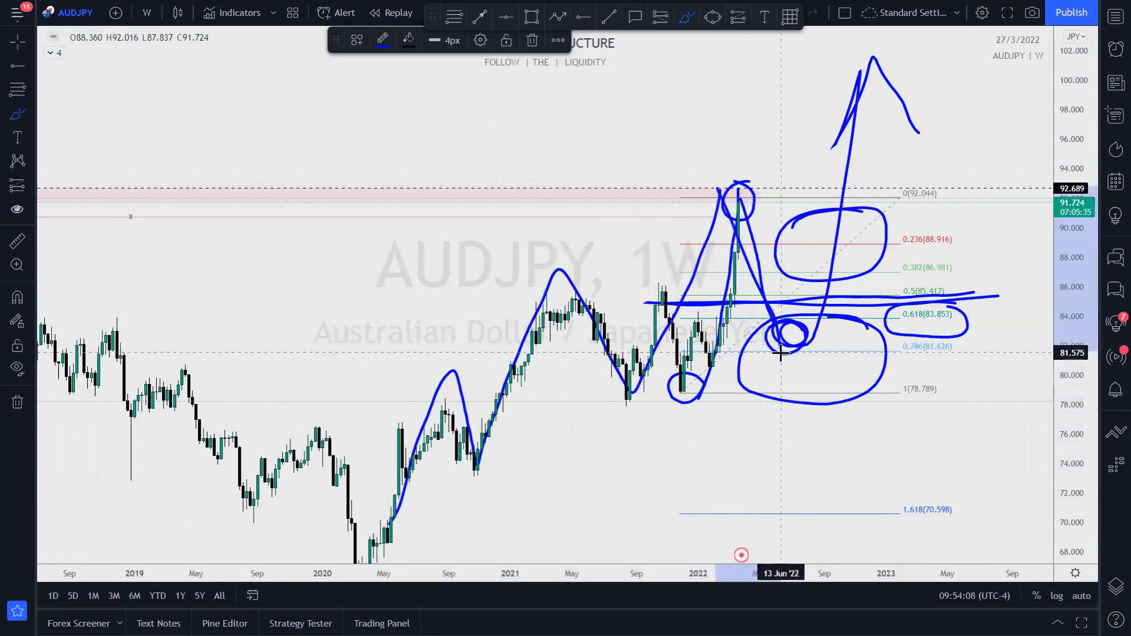
pyautogui.moveTo(832, 352)
pyautogui.mouseDown()
pyautogui.moveTo(783, 365)
pyautogui.moveTo(874, 52)
pyautogui.mouseUp()
# Undo the circles, swing traces, projected path and 0.5 level underline, keeping only the circle around the 0.618 level
pyautogui.hotkey('ctrl', 'z')
pyautogui.hotkey('ctrl', 'z')
pyautogui.hotkey('ctrl', 'z')
pyautogui.hotkey('ctrl', 'z')
pyautogui.hotkey('ctrl', 'z')
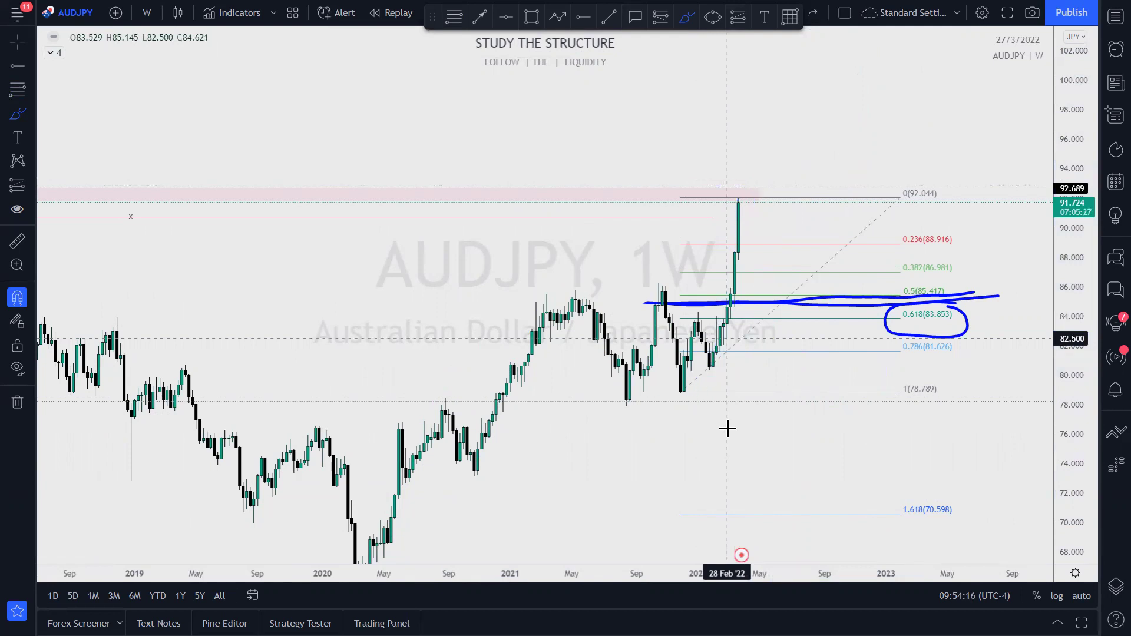
pyautogui.hotkey('ctrl', 'z')
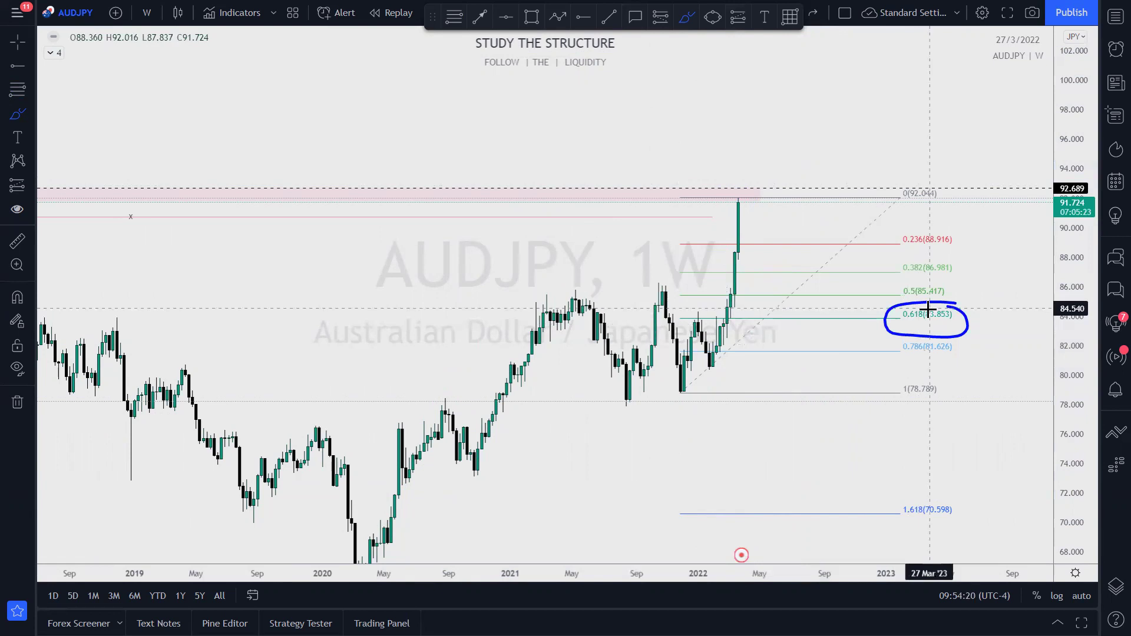
# With the brush, circle the 0.618 level and latest rally, draw lines near 83.8 and 85.3, and sketch pullback paths from the high
pyautogui.moveTo(945, 307)
pyautogui.mouseDown()
pyautogui.moveTo(896, 320)
pyautogui.moveTo(945, 318)
pyautogui.mouseUp()
pyautogui.moveTo(746, 204); pyautogui.dragTo(780, 316)
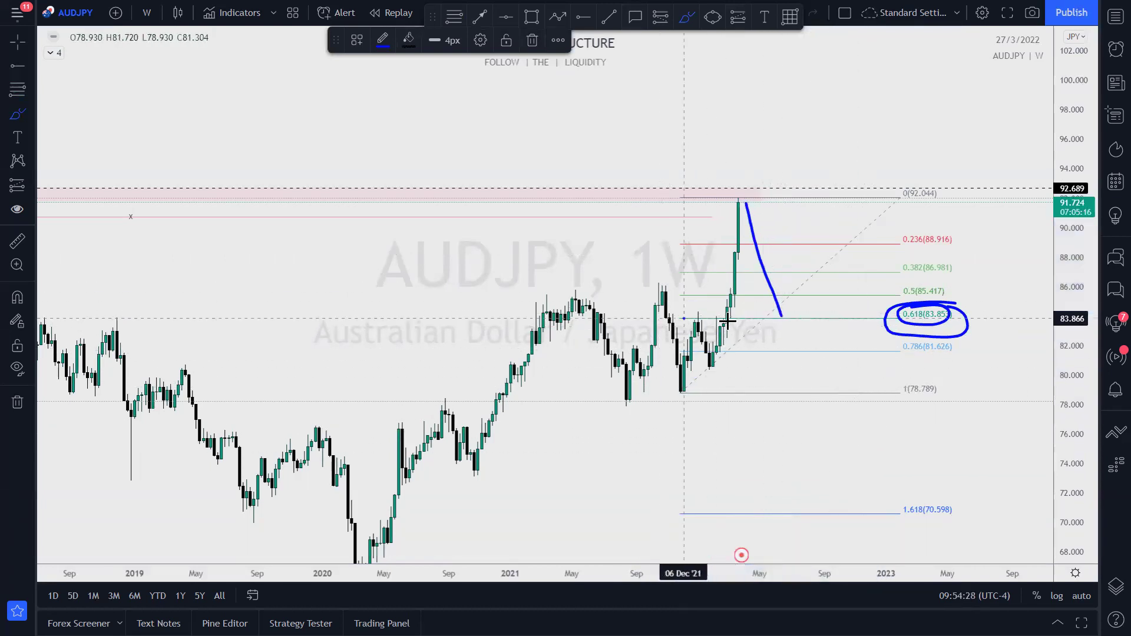
pyautogui.moveTo(684, 319); pyautogui.dragTo(808, 320)
pyautogui.moveTo(563, 299); pyautogui.dragTo(928, 299)
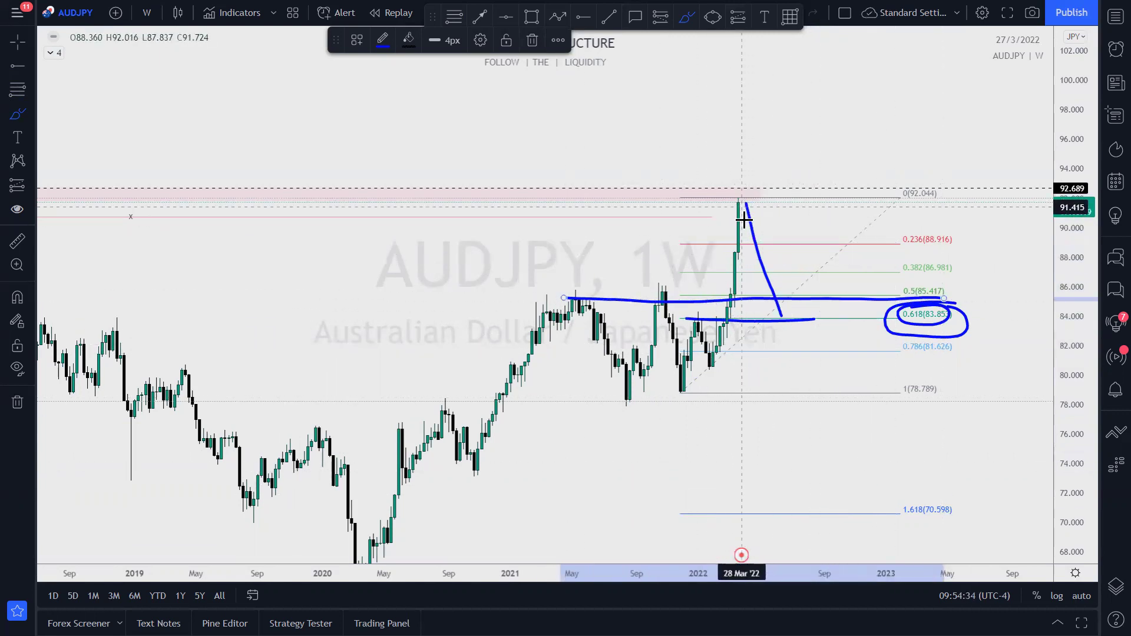
pyautogui.moveTo(747, 271)
pyautogui.mouseDown()
pyautogui.moveTo(728, 207)
pyautogui.moveTo(729, 306)
pyautogui.moveTo(749, 266)
pyautogui.mouseUp()
pyautogui.moveTo(744, 205)
pyautogui.mouseDown()
pyautogui.moveTo(767, 293)
pyautogui.moveTo(771, 242)
pyautogui.moveTo(824, 291)
pyautogui.mouseUp()
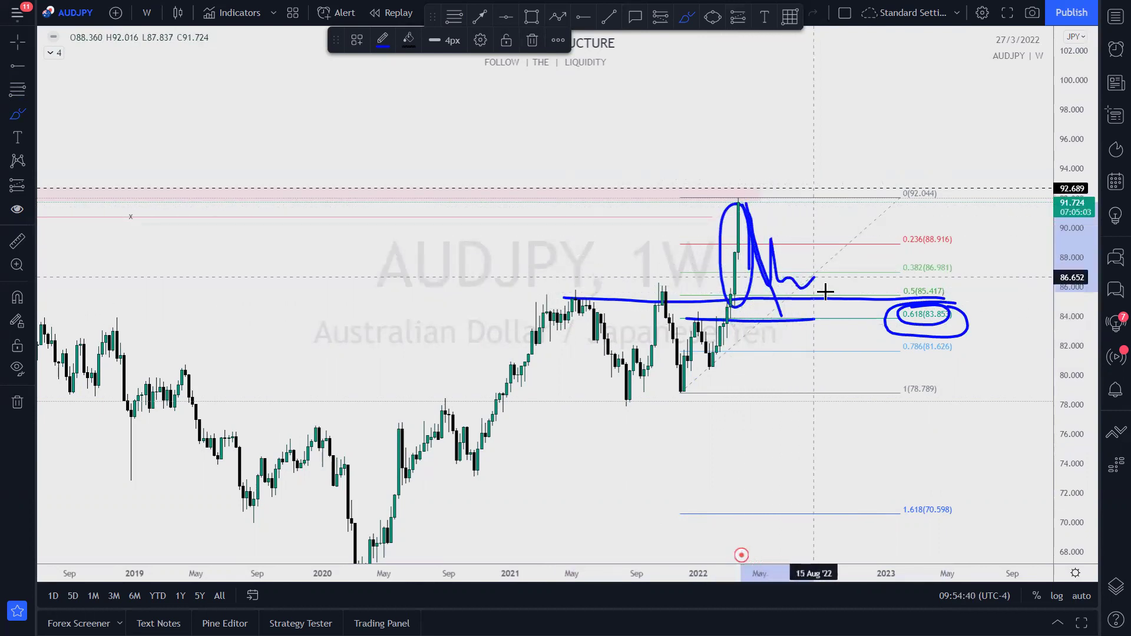
# Undo all the brush strokes drawn over the retracement
pyautogui.hotkey('ctrl', 'z')
pyautogui.hotkey('ctrl', 'z')
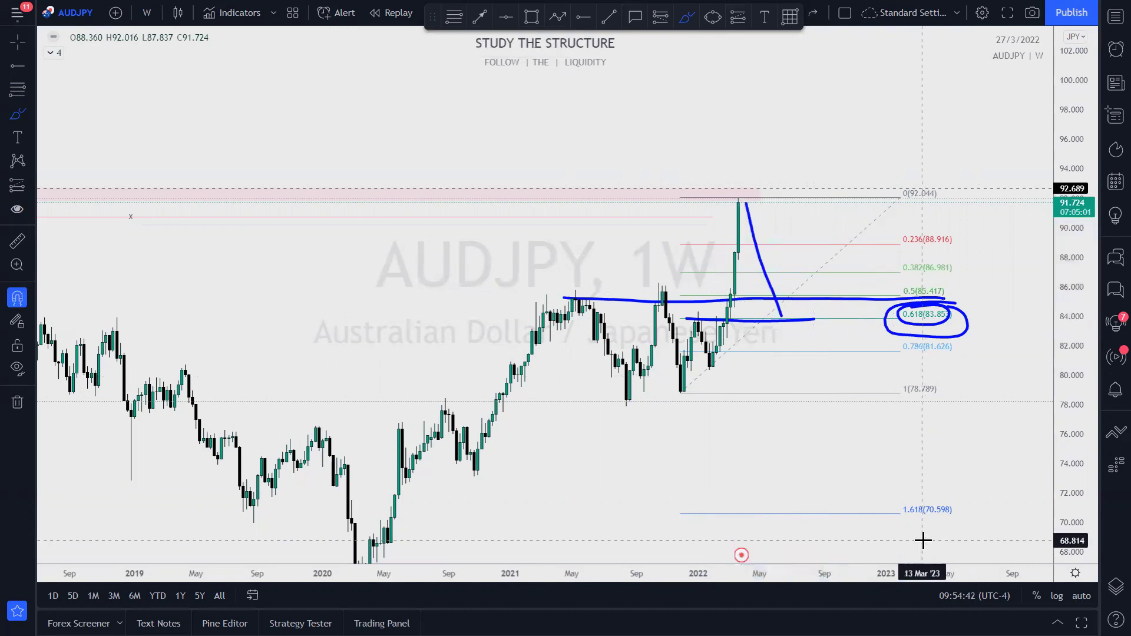
pyautogui.hotkey('ctrl', 'z')
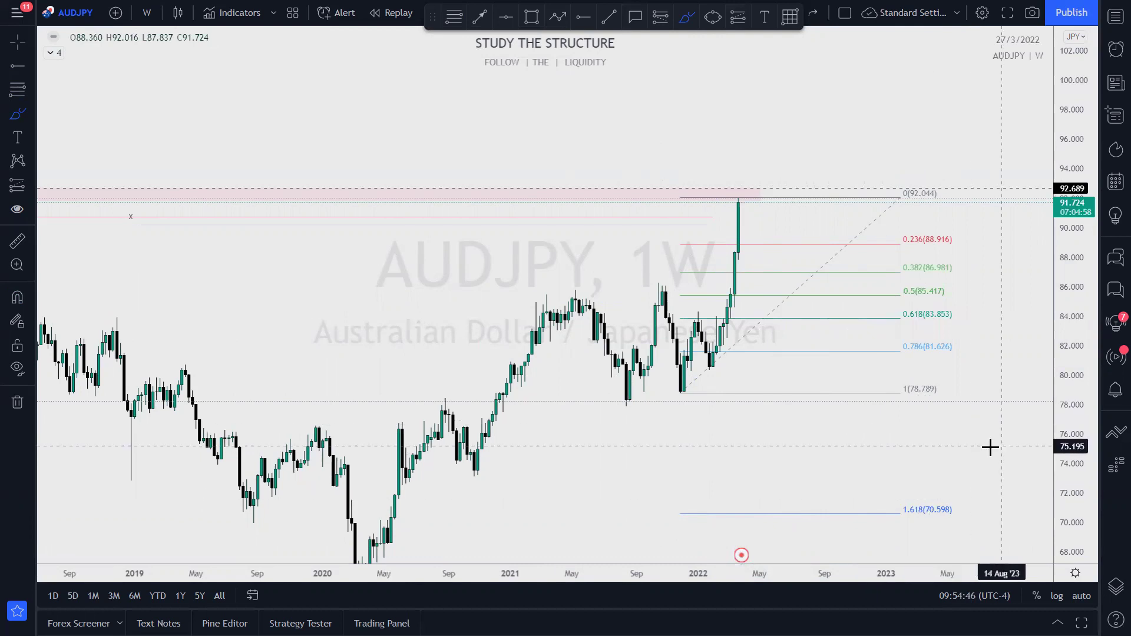
# Delete the Fibonacci retracement and the red horizontal line at 90.727 below the supply zone
pyautogui.click(853, 394)
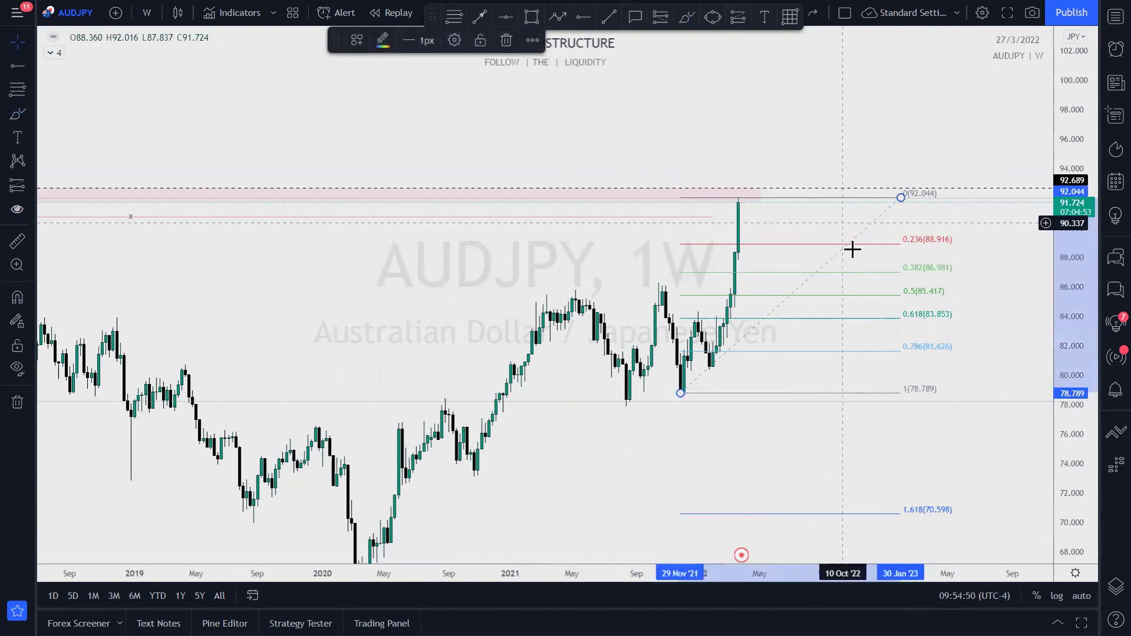
pyautogui.click(504, 38)
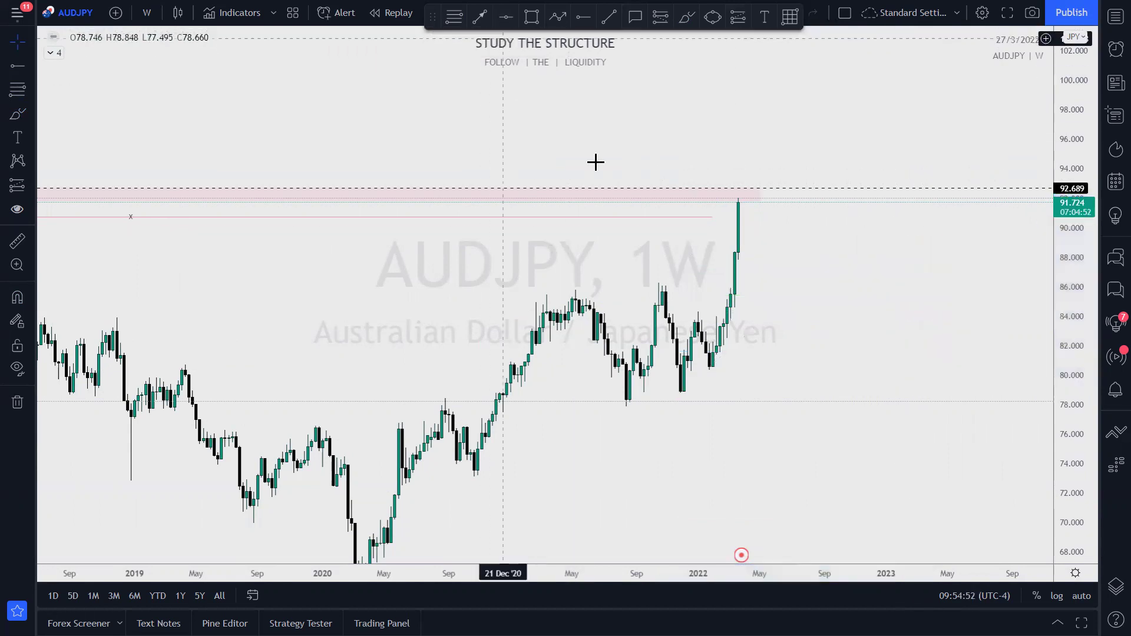
pyautogui.scroll(3, 799, 297)
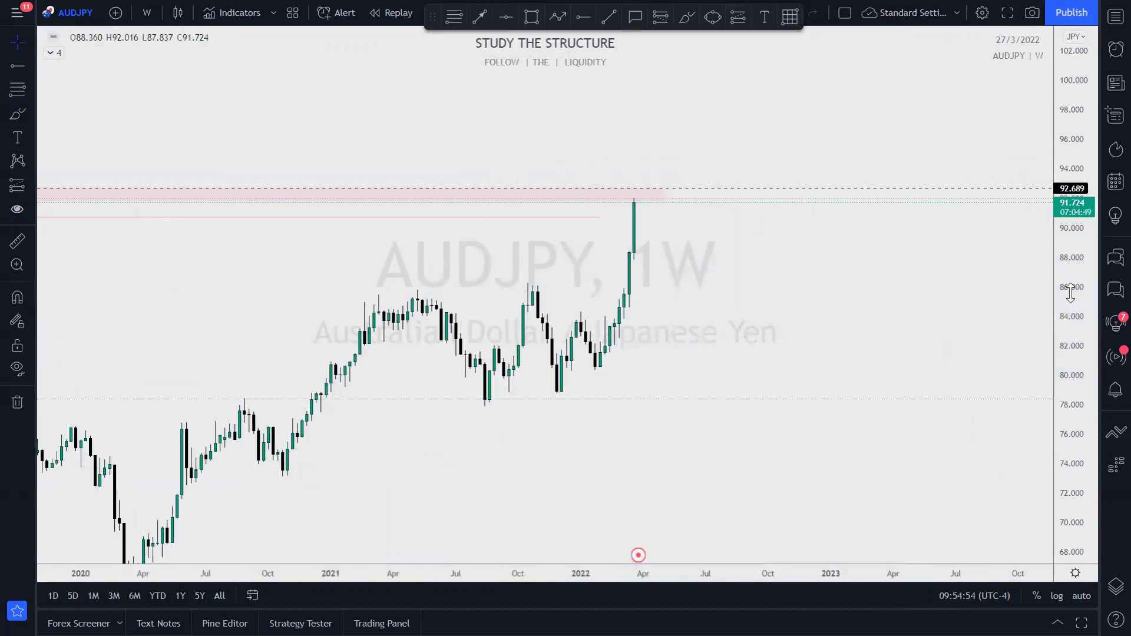
pyautogui.moveTo(1070, 293); pyautogui.dragTo(1070, 259)
pyautogui.rightClick(796, 176)
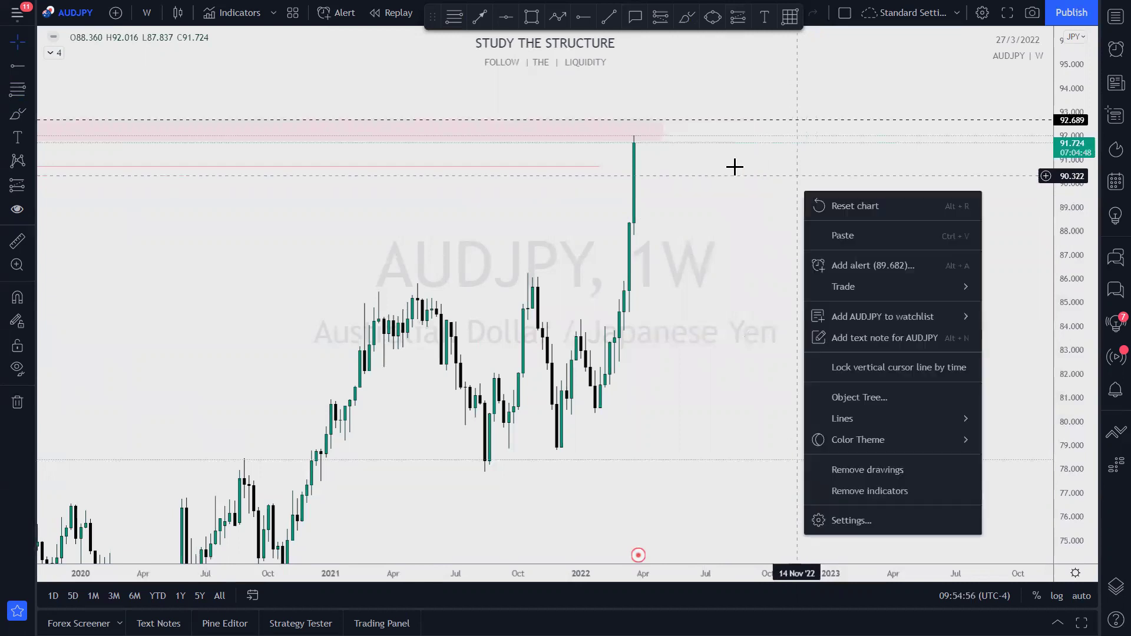
pyautogui.click(734, 166)
pyautogui.scroll(3, 911, 282)
pyautogui.moveTo(880, 306); pyautogui.dragTo(701, 214)
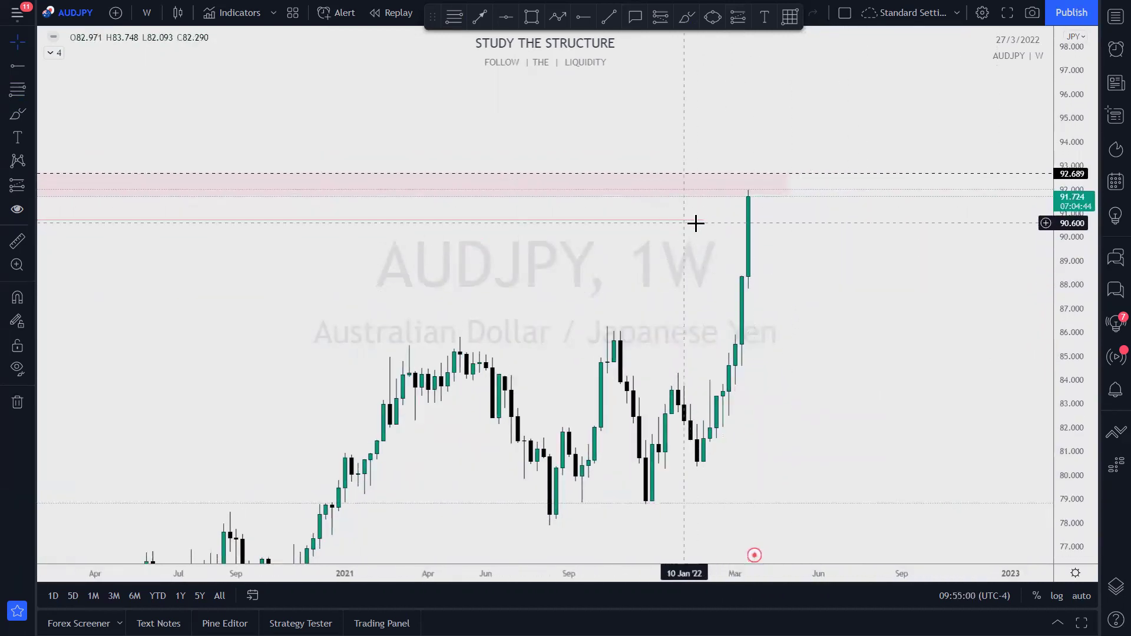
pyautogui.click(703, 219)
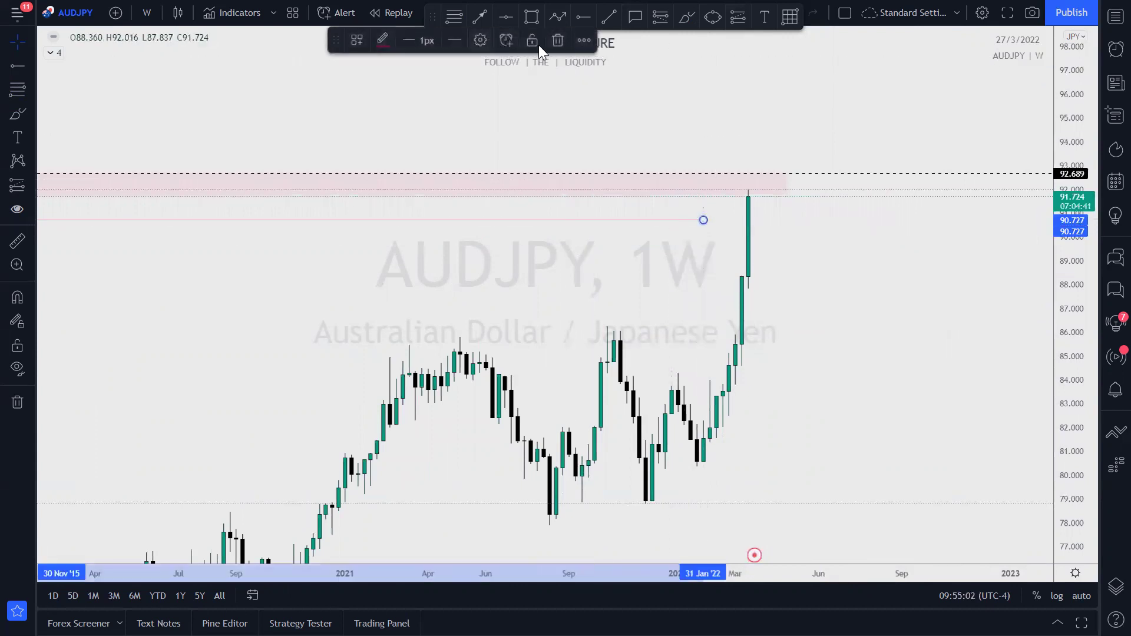
pyautogui.click(557, 43)
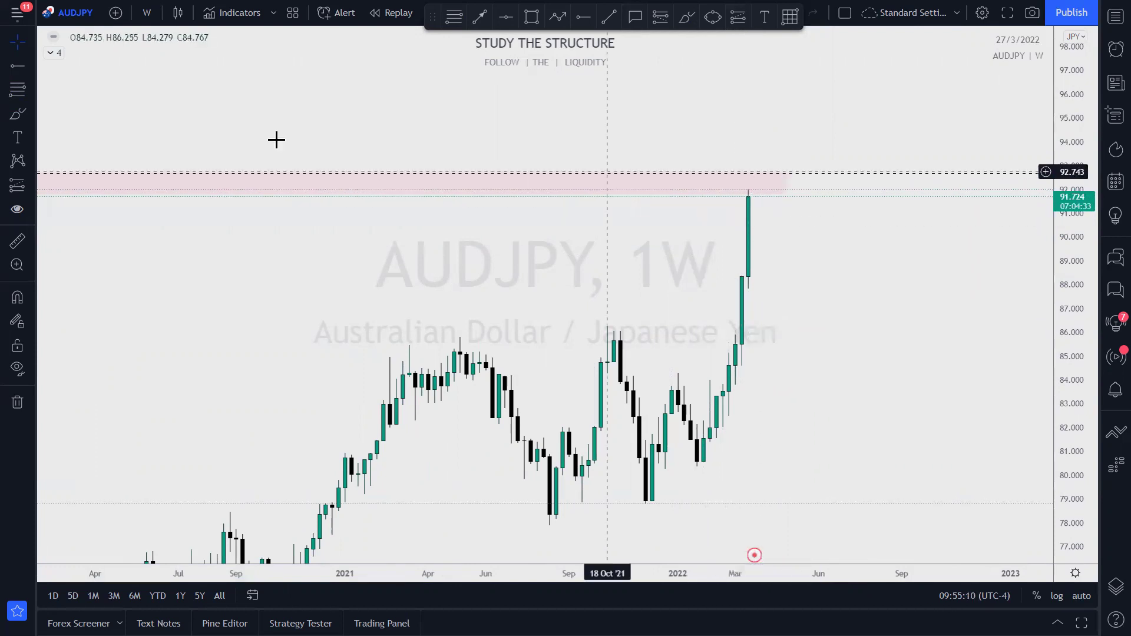
# Switch the chart to the 1 day timeframe and shorten the supply zone so that it ends on 10 Apr '22
pyautogui.click(146, 13)
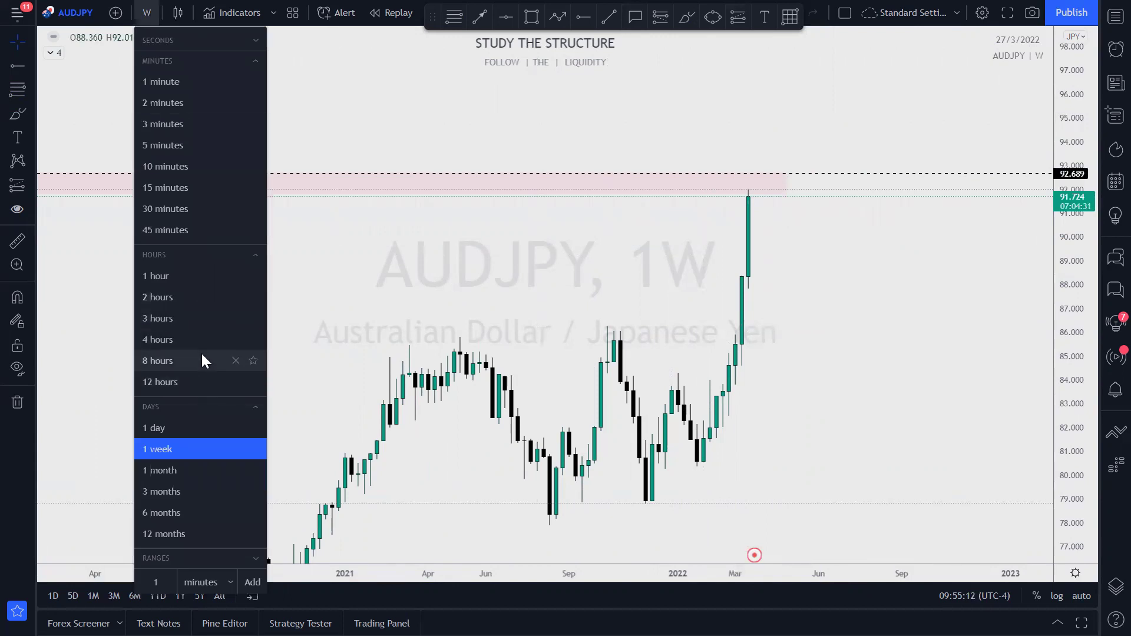
pyautogui.click(255, 420)
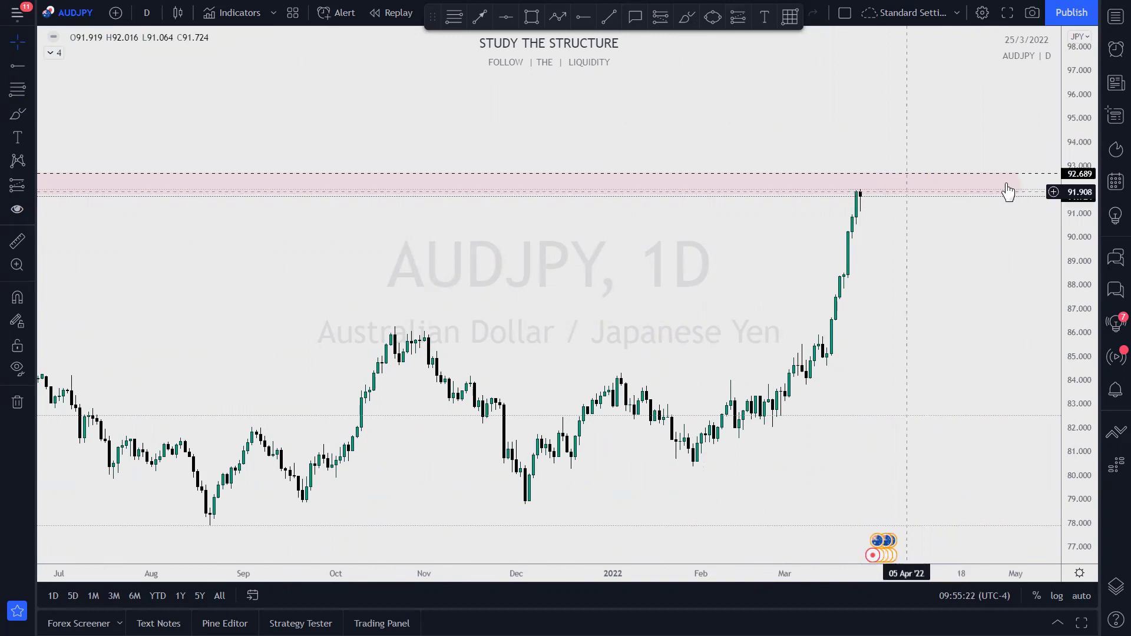
pyautogui.moveTo(1017, 186); pyautogui.dragTo(927, 186)
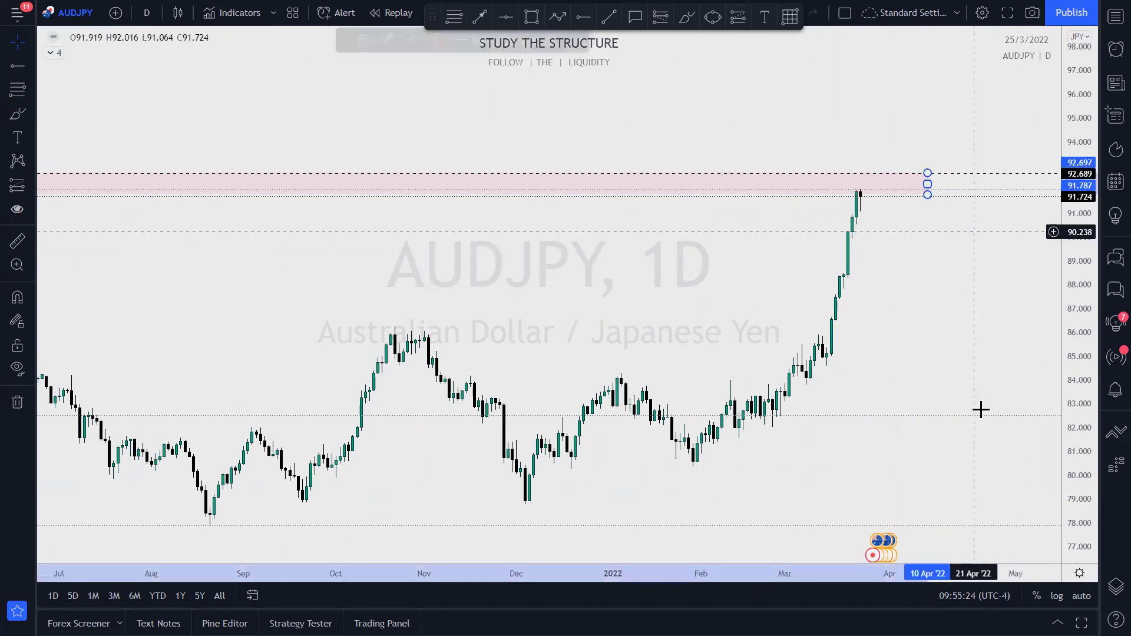
# Look closer at the daily candles reaching the supply zone and switch the chart to the 4 hours timeframe
pyautogui.moveTo(1063, 459); pyautogui.dragTo(1047, 298)
pyautogui.scroll(4, 972, 324)
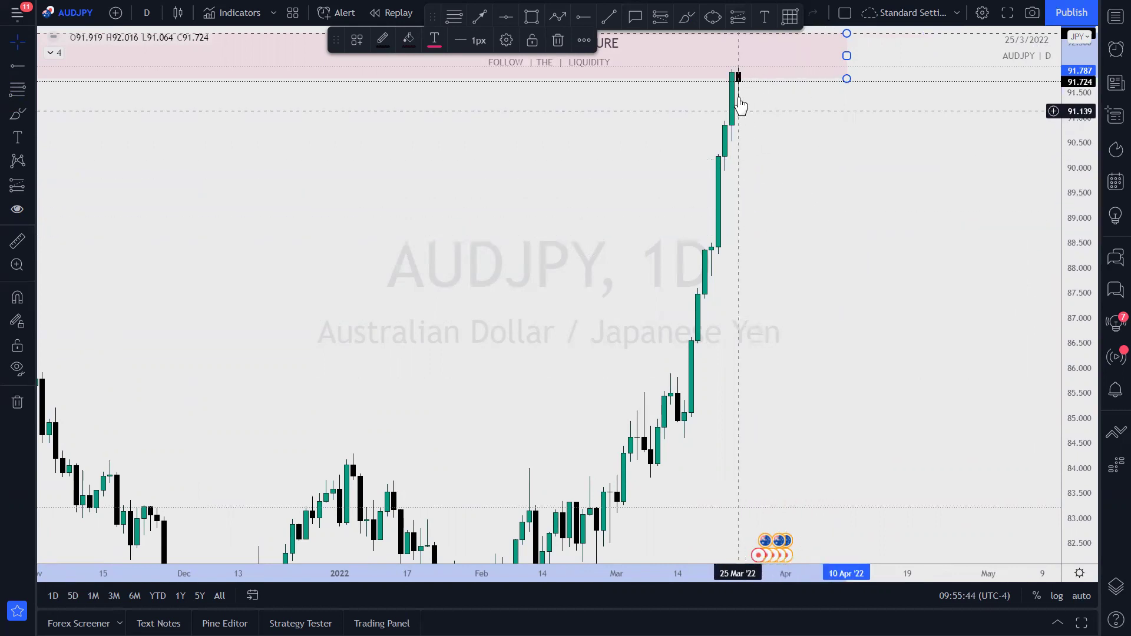
pyautogui.click(147, 13)
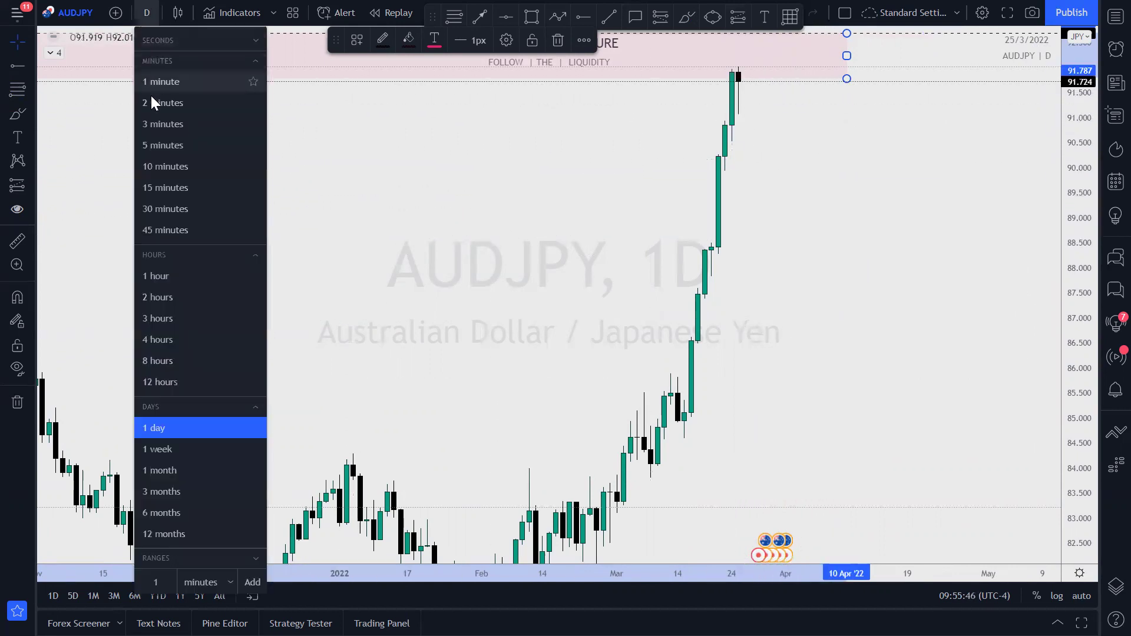
pyautogui.click(177, 339)
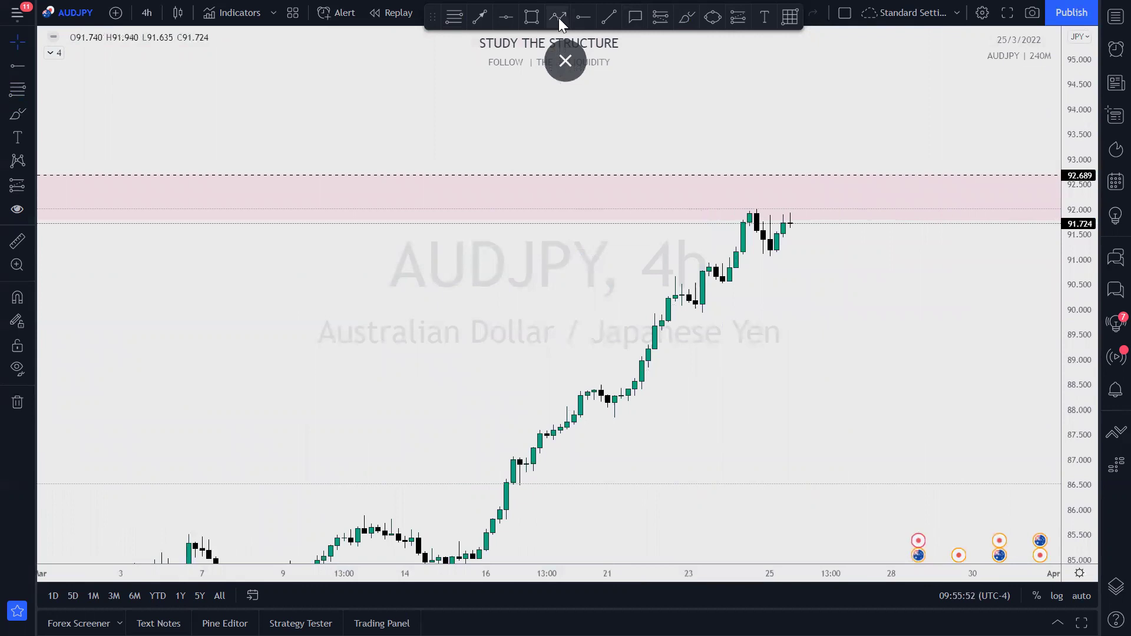
# Brush over the late-March rising swings and sketch a projected spike to about 93.5, a break of the prior low, a retest and a drop
pyautogui.click(686, 17)
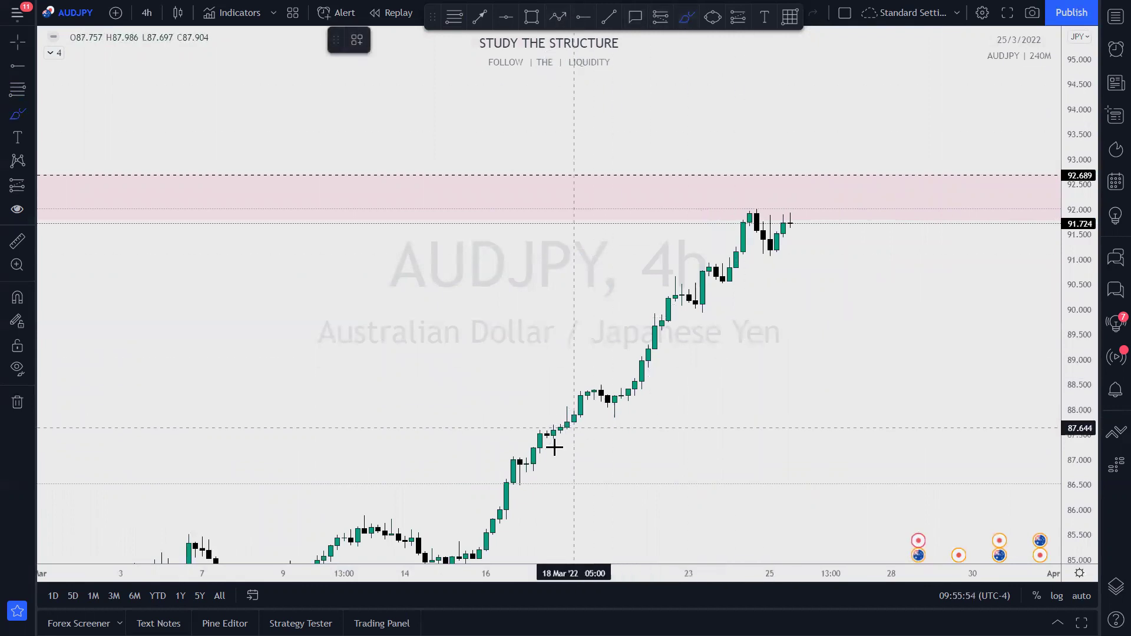
pyautogui.moveTo(593, 385)
pyautogui.mouseDown()
pyautogui.moveTo(609, 411)
pyautogui.moveTo(636, 384)
pyautogui.moveTo(689, 266)
pyautogui.moveTo(701, 300)
pyautogui.moveTo(715, 262)
pyautogui.moveTo(732, 283)
pyautogui.moveTo(758, 202)
pyautogui.moveTo(770, 248)
pyautogui.mouseUp()
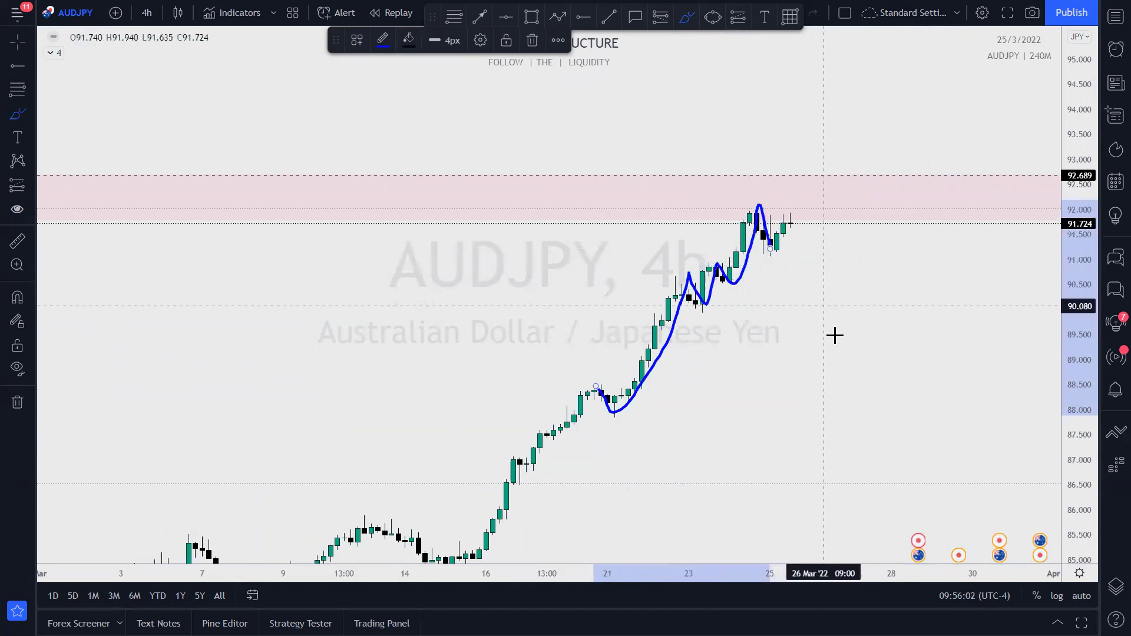
pyautogui.moveTo(837, 382)
pyautogui.mouseDown()
pyautogui.moveTo(843, 187)
pyautogui.moveTo(865, 236)
pyautogui.moveTo(879, 130)
pyautogui.mouseUp()
pyautogui.moveTo(845, 192); pyautogui.dragTo(877, 190)
pyautogui.moveTo(880, 129)
pyautogui.mouseDown()
pyautogui.moveTo(904, 253)
pyautogui.moveTo(898, 231)
pyautogui.mouseUp()
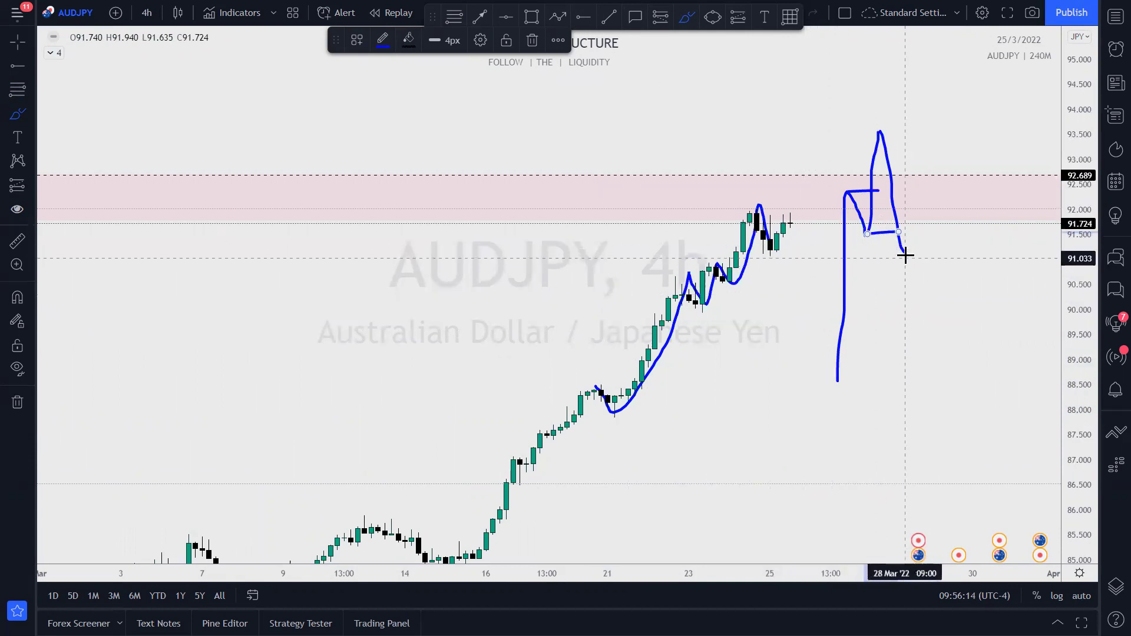
pyautogui.moveTo(905, 253); pyautogui.dragTo(918, 186)
pyautogui.moveTo(880, 127); pyautogui.dragTo(891, 244)
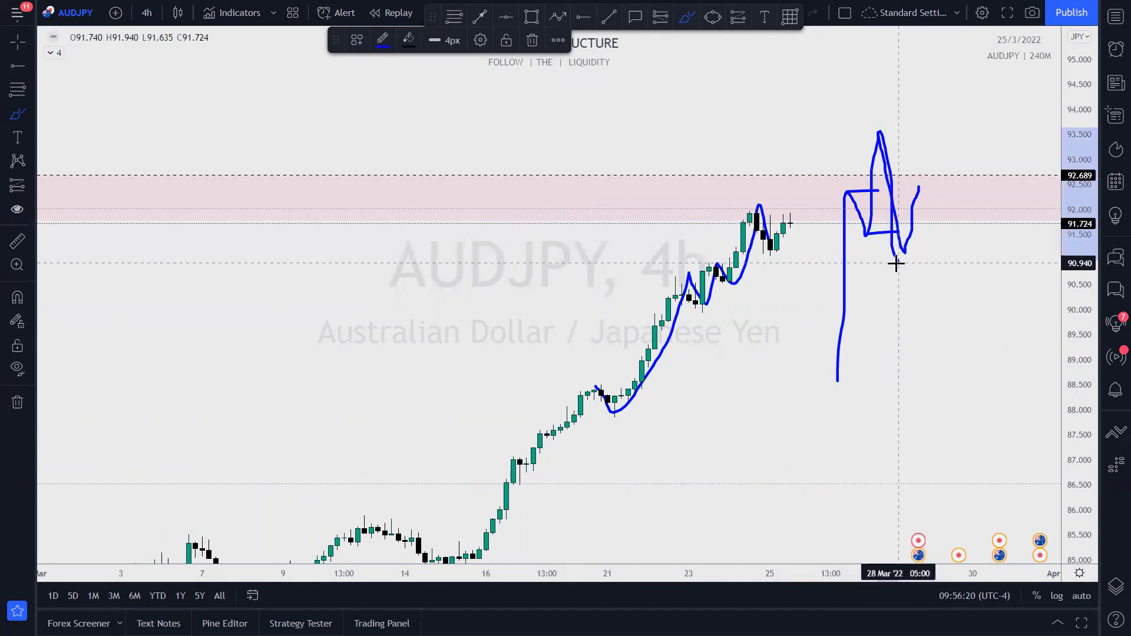
pyautogui.moveTo(895, 263); pyautogui.dragTo(898, 262)
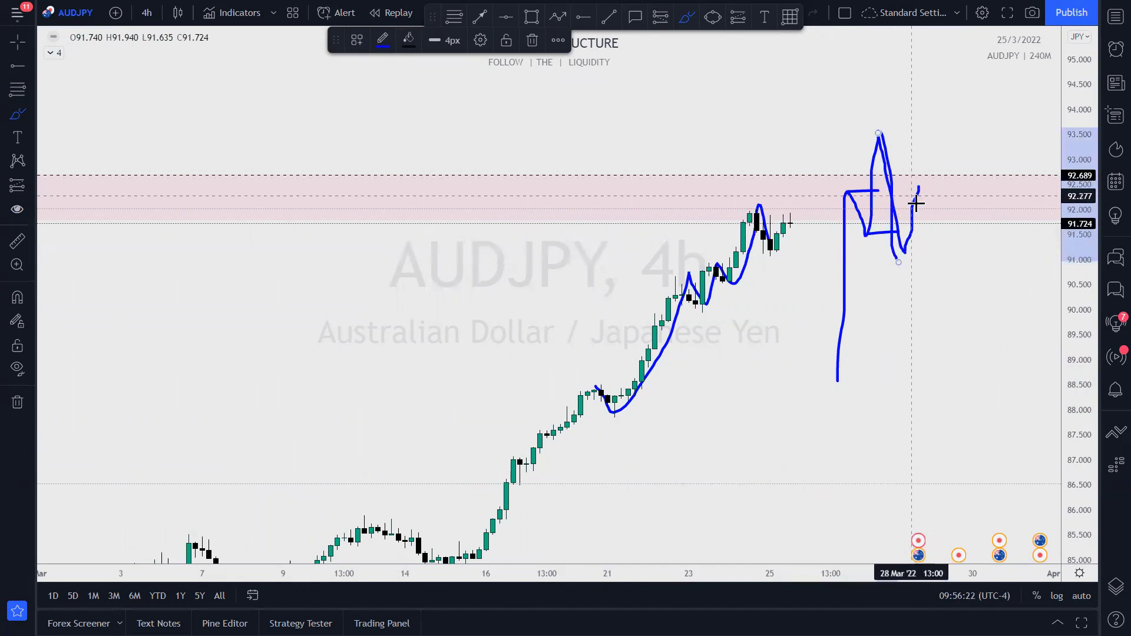
pyautogui.moveTo(920, 187); pyautogui.dragTo(973, 402)
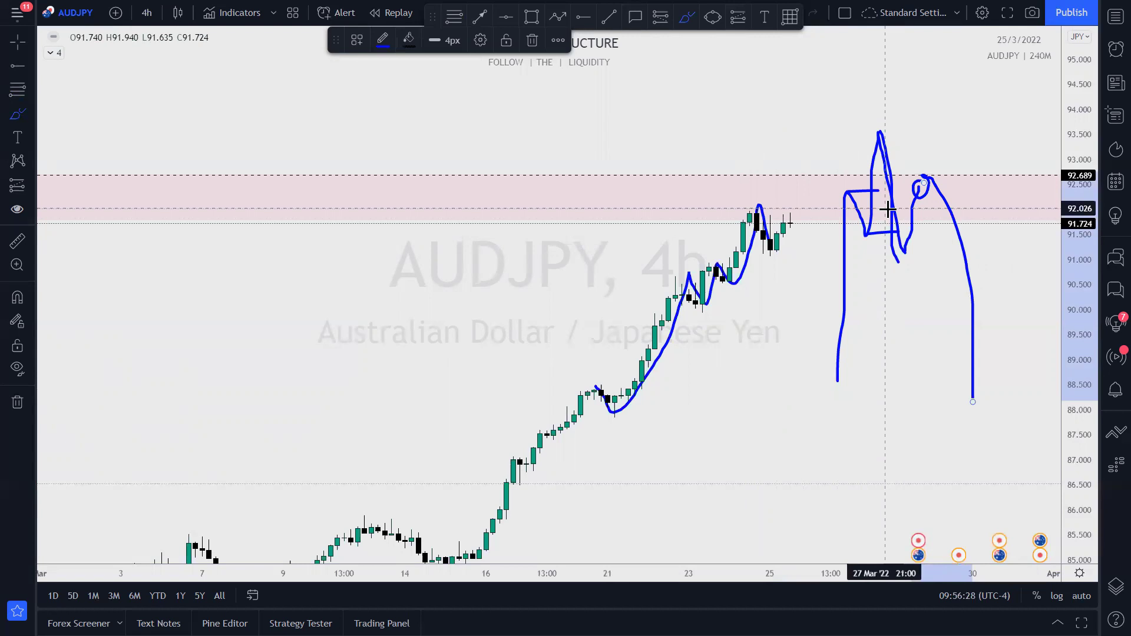
# Undo the projected reversal sketch and the swing trace on the 4-hour chart
pyautogui.hotkey('ctrl', 'z')
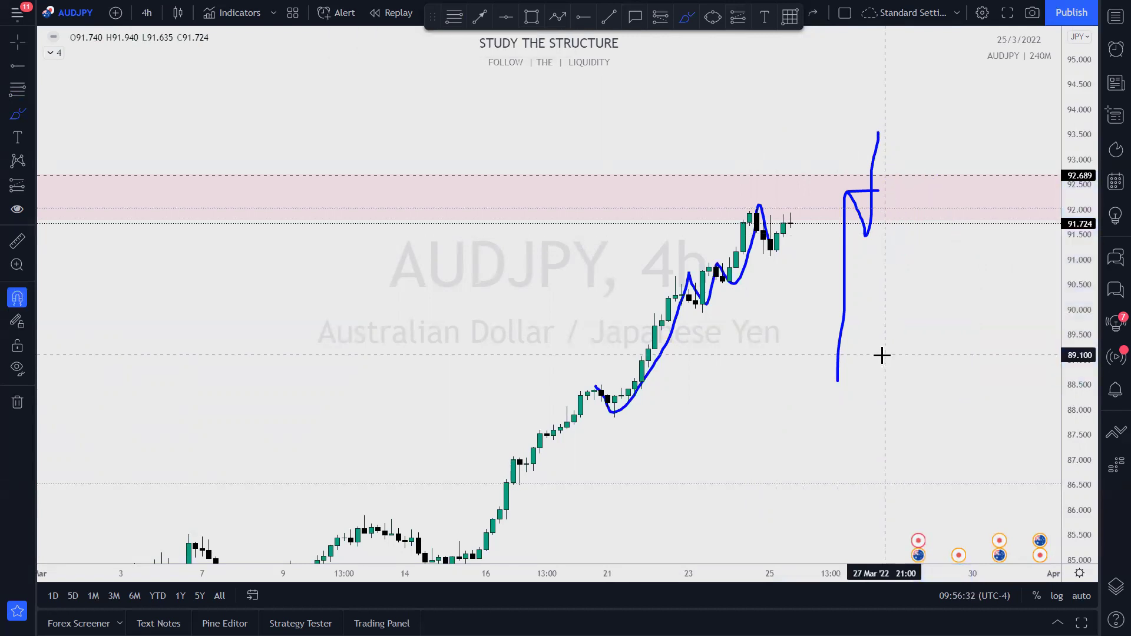
pyautogui.hotkey('ctrl', 'z')
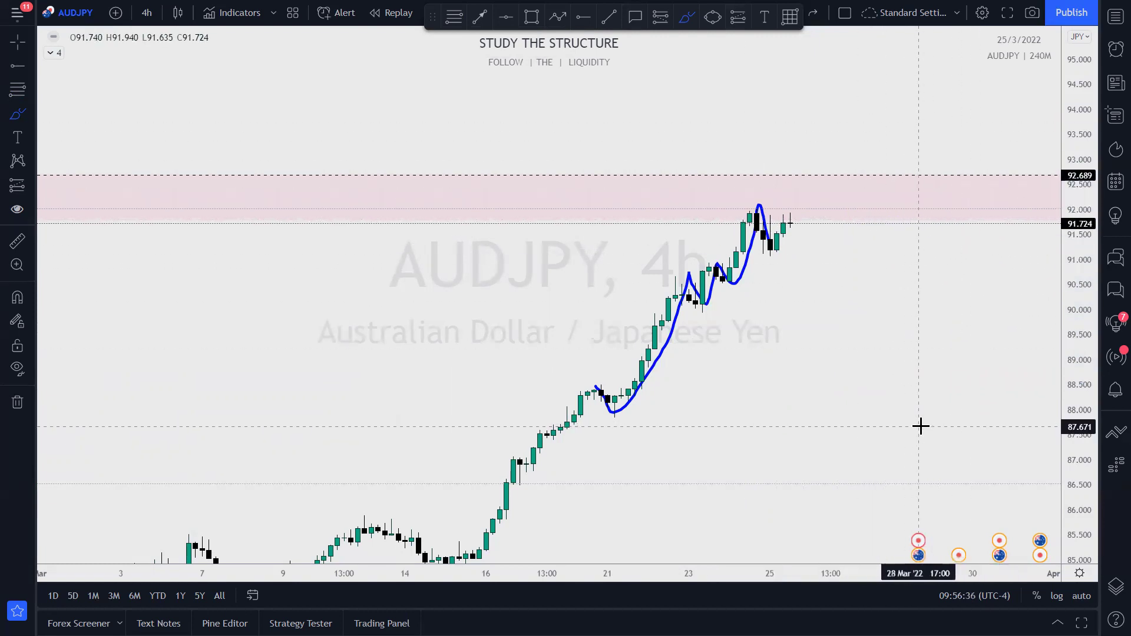
pyautogui.hotkey('ctrl', 'z')
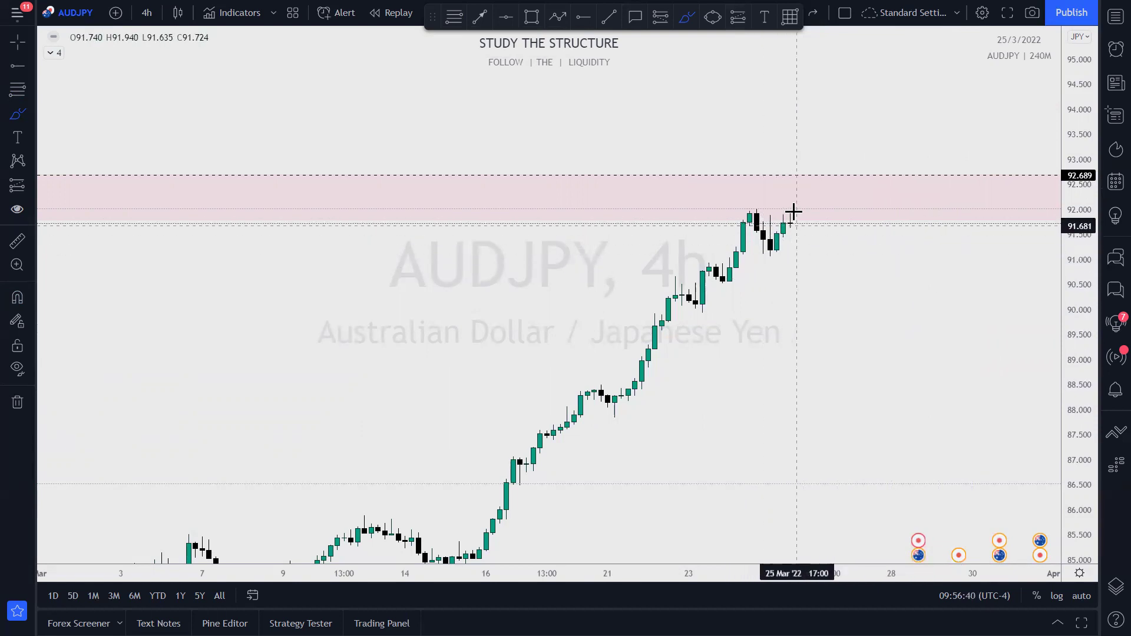
# Brush a projected path peaking near 93.6, dipping to about 90.6 and rebounding to about 92.1, and underline the latest swing low near 91.1
pyautogui.moveTo(804, 224)
pyautogui.mouseDown()
pyautogui.moveTo(808, 178)
pyautogui.moveTo(820, 215)
pyautogui.moveTo(835, 165)
pyautogui.moveTo(850, 244)
pyautogui.moveTo(858, 152)
pyautogui.moveTo(892, 264)
pyautogui.mouseUp()
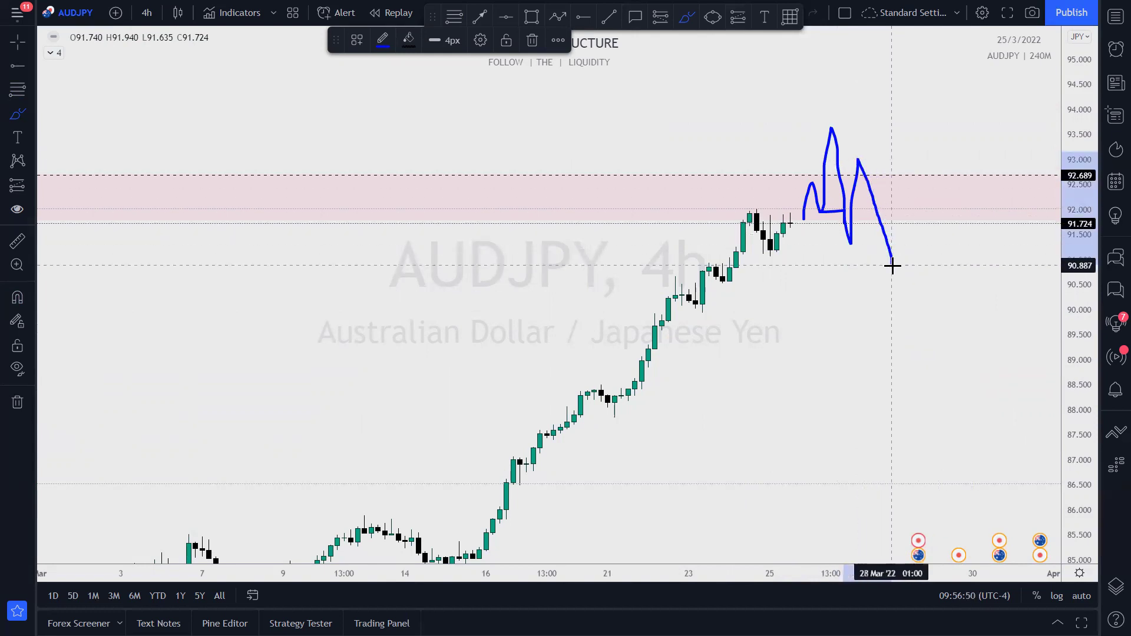
pyautogui.moveTo(751, 252); pyautogui.dragTo(868, 254)
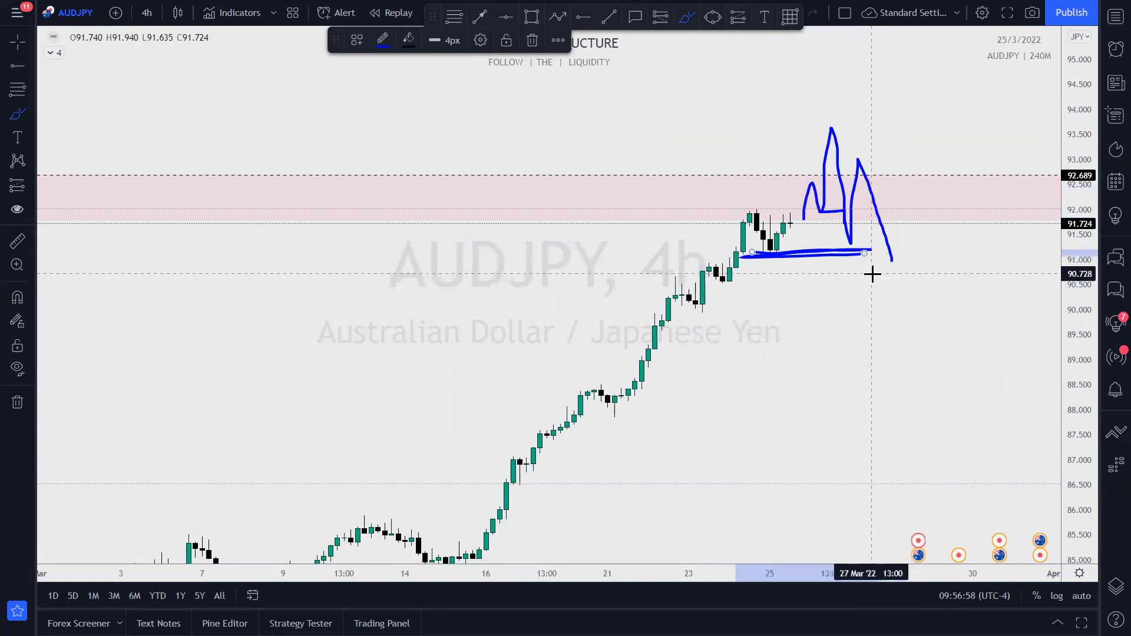
pyautogui.moveTo(892, 261)
pyautogui.mouseDown()
pyautogui.moveTo(903, 287)
pyautogui.moveTo(921, 202)
pyautogui.mouseUp()
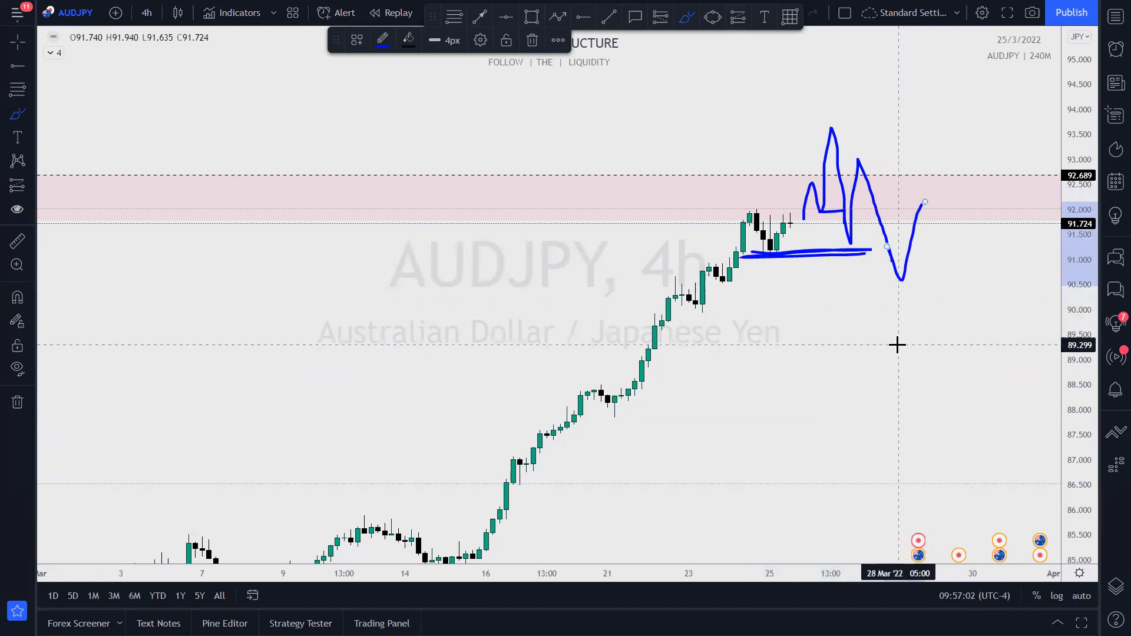
# Undo the projected path and the swing-low underlines on the 4-hour chart
pyautogui.hotkey('ctrl', 'z')
pyautogui.hotkey('ctrl', 'z')
pyautogui.hotkey('ctrl', 'z')
pyautogui.hotkey('ctrl', 'z')
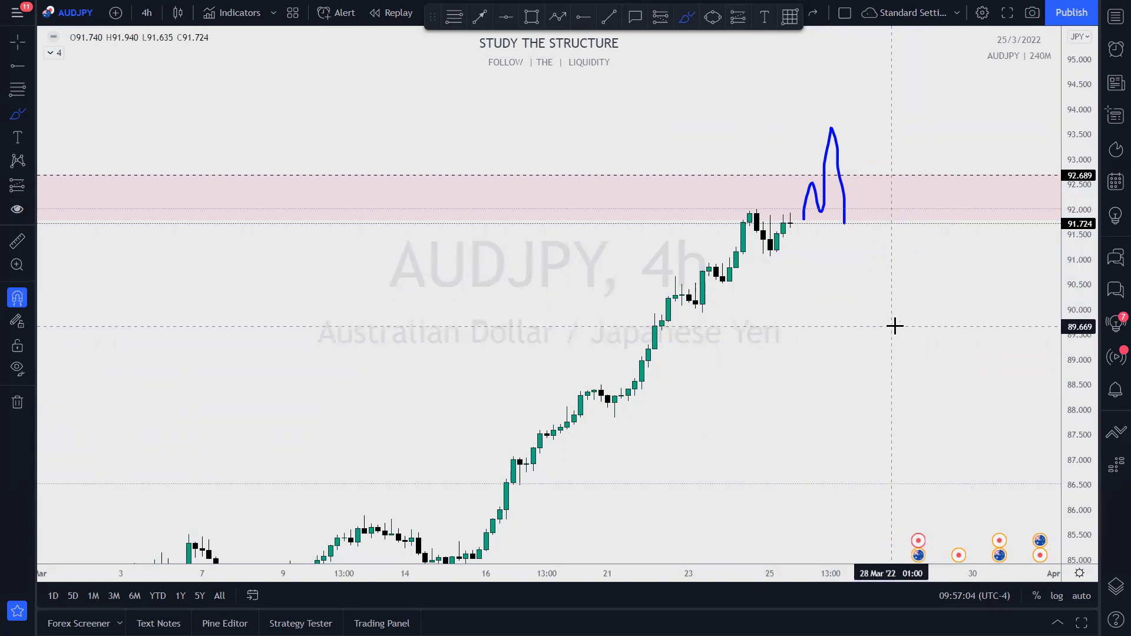
pyautogui.hotkey('ctrl', 'z')
# Switch the chart to the 15 minutes timeframe and frame the 24–25 March price action at the supply zone
pyautogui.click(146, 12)
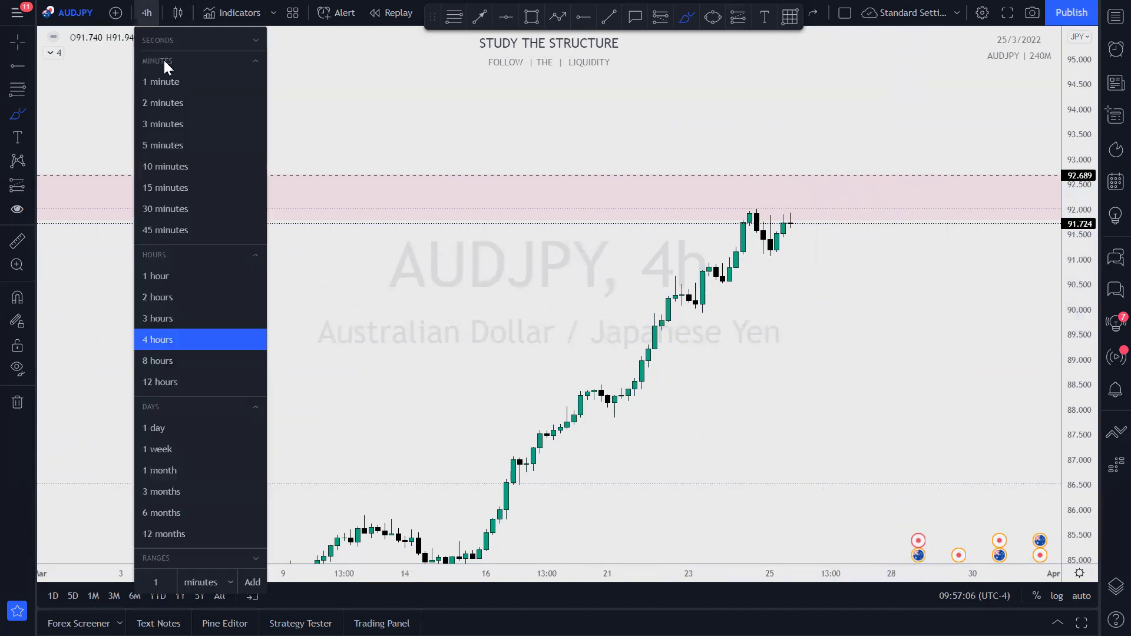
pyautogui.click(240, 193)
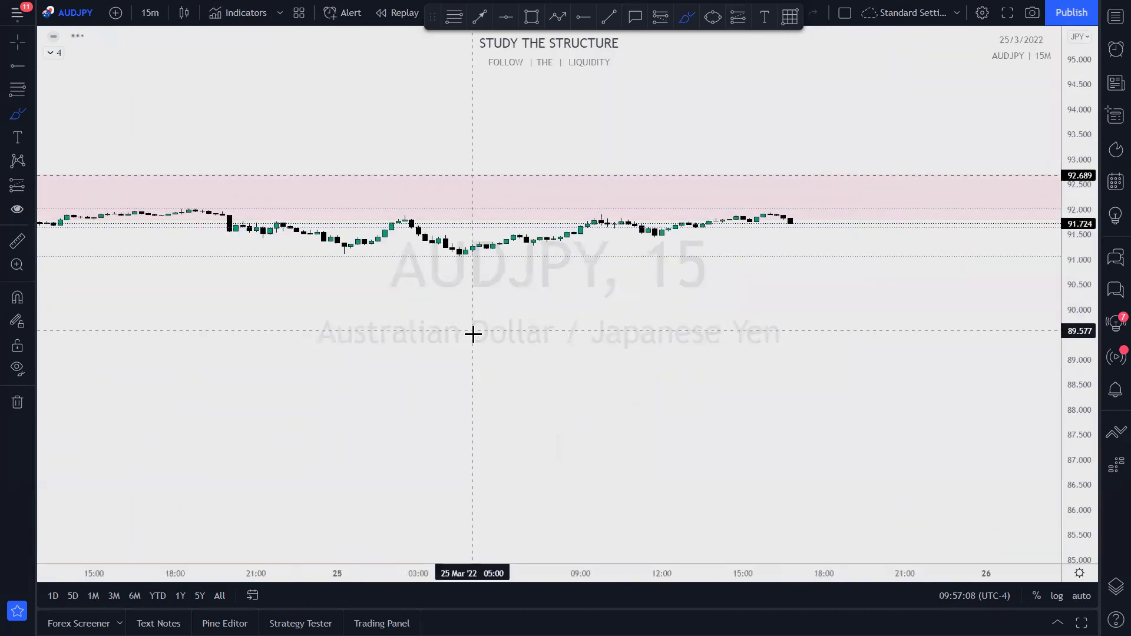
pyautogui.moveTo(1080, 412); pyautogui.dragTo(1075, 44)
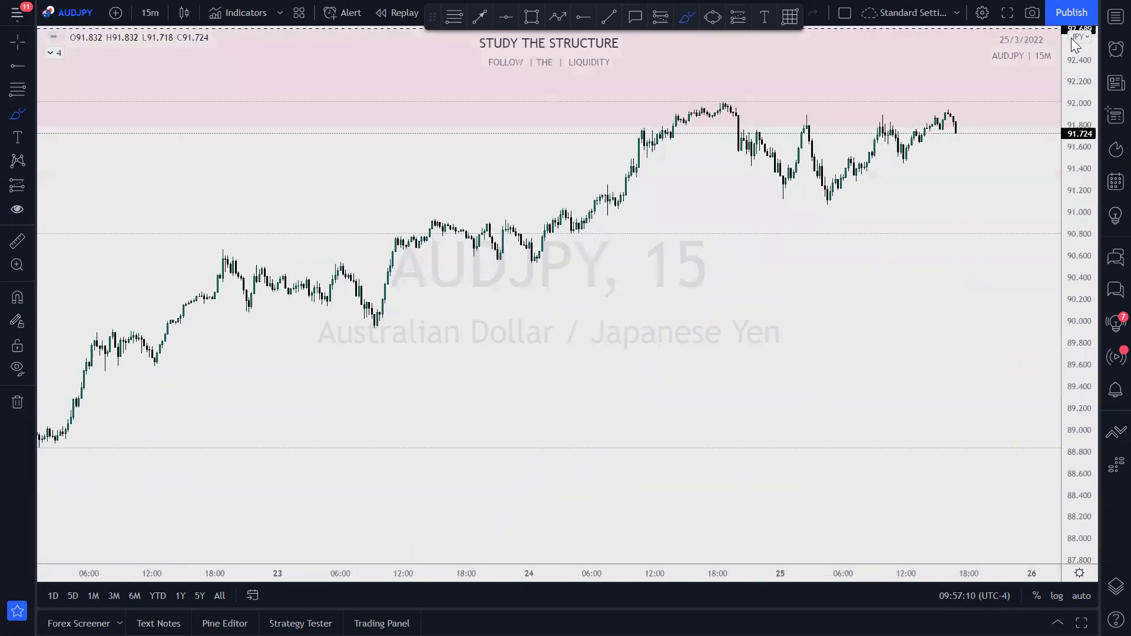
pyautogui.scroll(-3, 952, 235)
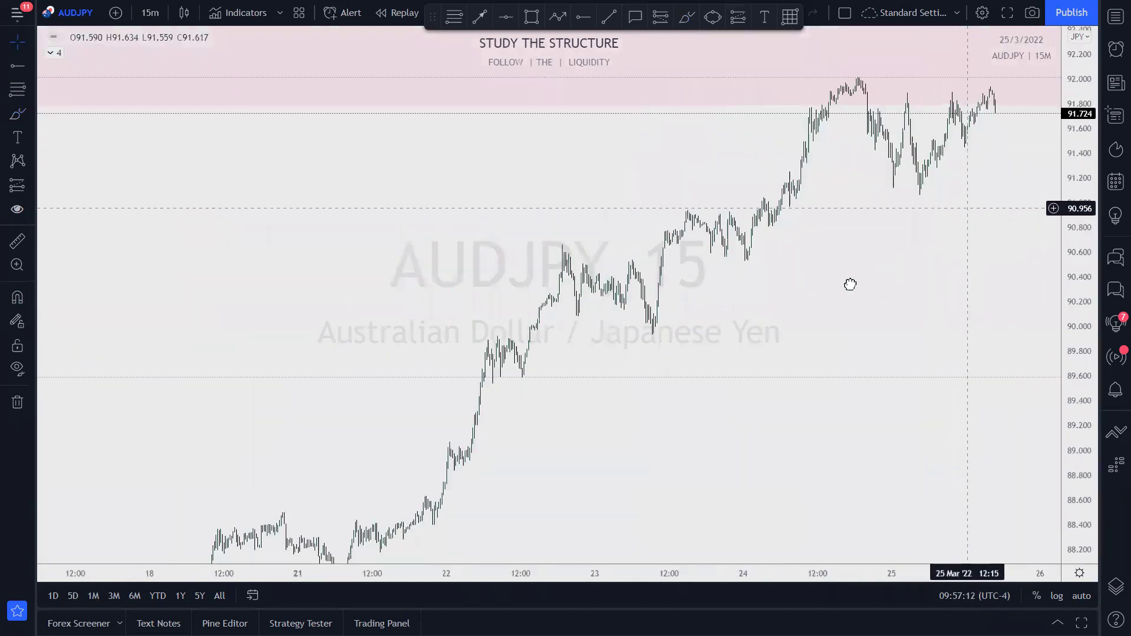
pyautogui.moveTo(850, 285); pyautogui.dragTo(545, 388)
pyautogui.moveTo(843, 350); pyautogui.dragTo(1040, 215)
pyautogui.scroll(5, 1025, 358)
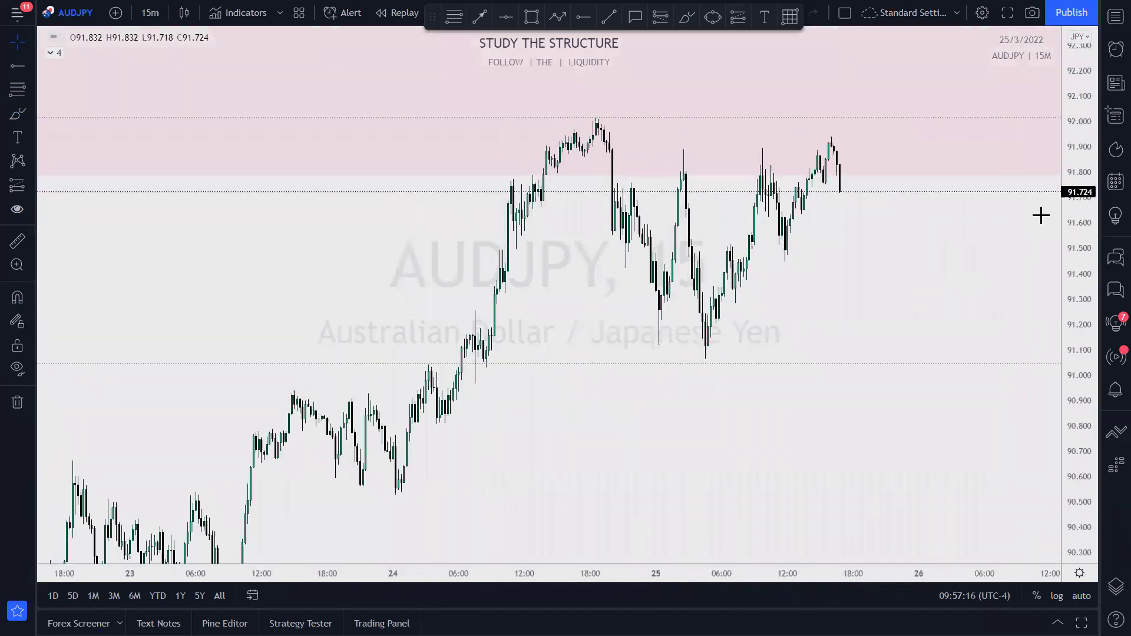
pyautogui.scroll(3, 835, 336)
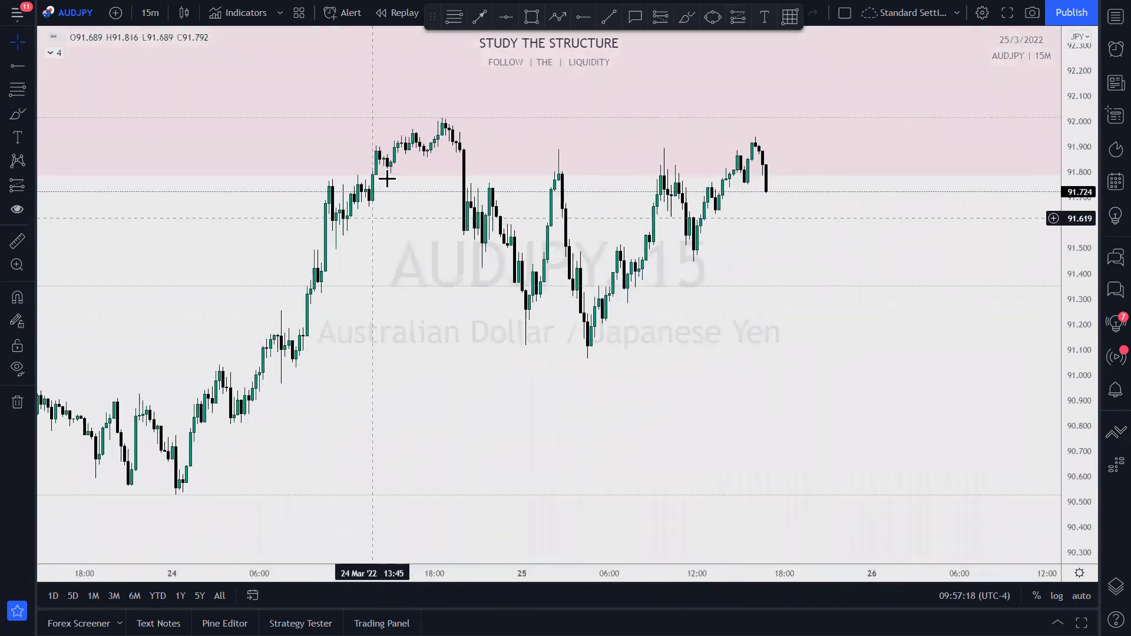
# Brush the last swing and its levels at the 24 March high near 92.0, circle the area beside it, and undo most of these marks
pyautogui.click(688, 19)
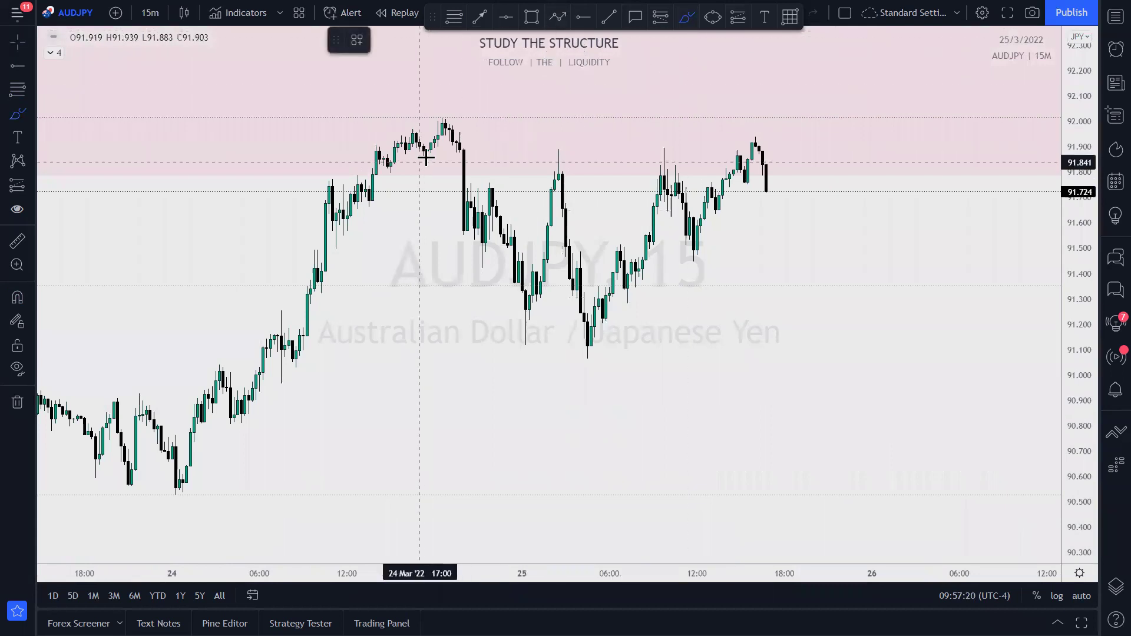
pyautogui.moveTo(426, 155)
pyautogui.mouseDown()
pyautogui.moveTo(445, 117)
pyautogui.moveTo(463, 170)
pyautogui.moveTo(461, 156)
pyautogui.mouseUp()
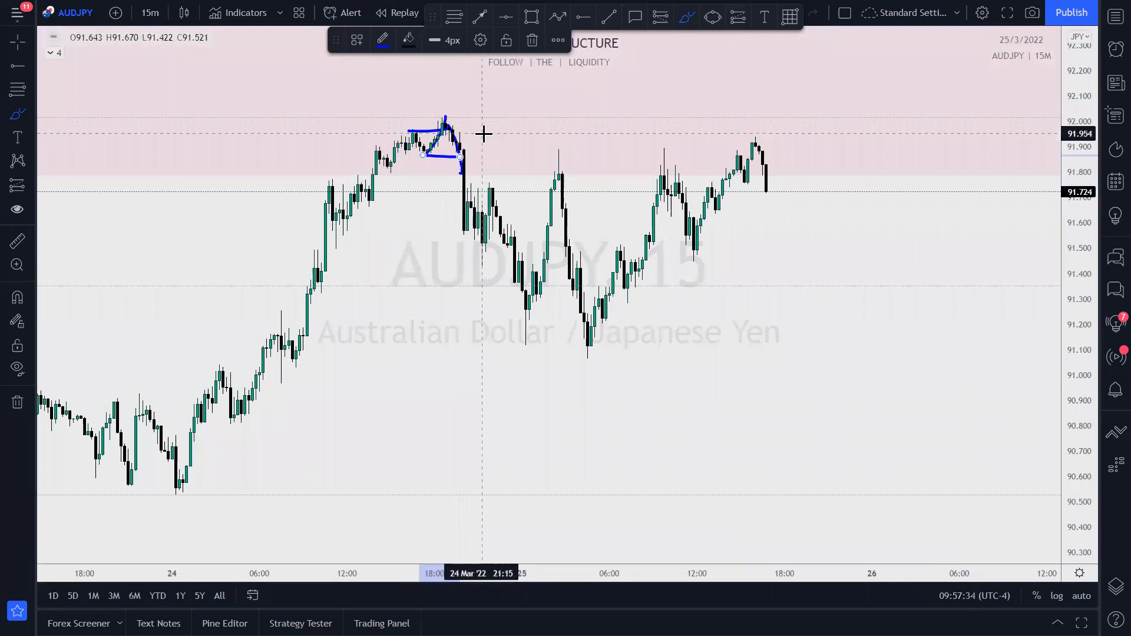
pyautogui.moveTo(479, 154); pyautogui.dragTo(479, 132)
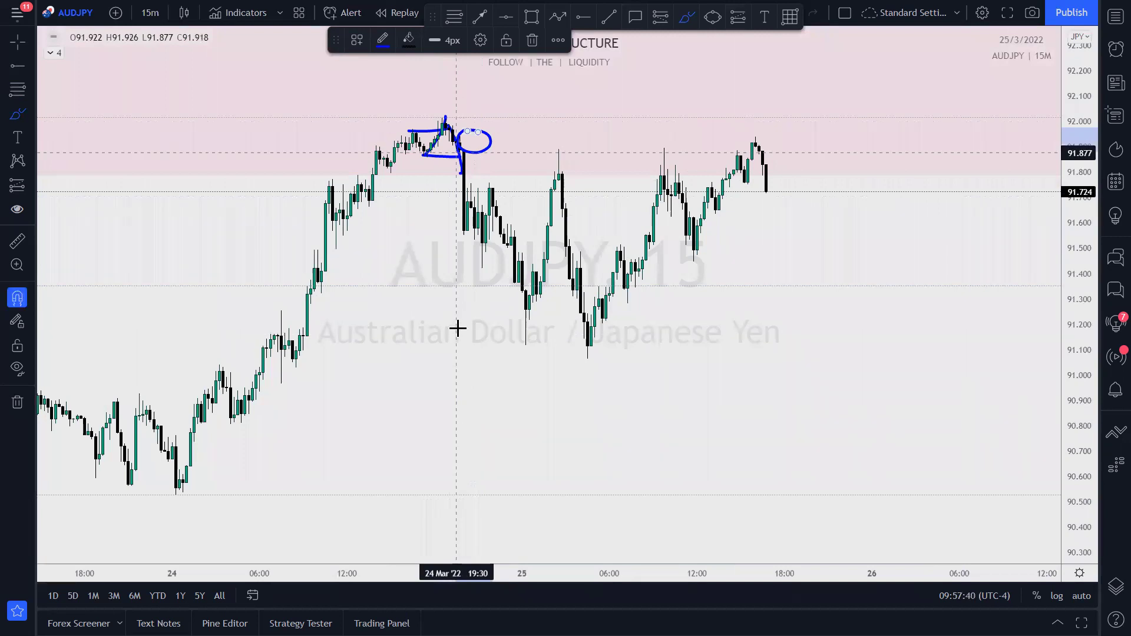
pyautogui.hotkey('ctrl', 'z')
pyautogui.hotkey('ctrl', 'z')
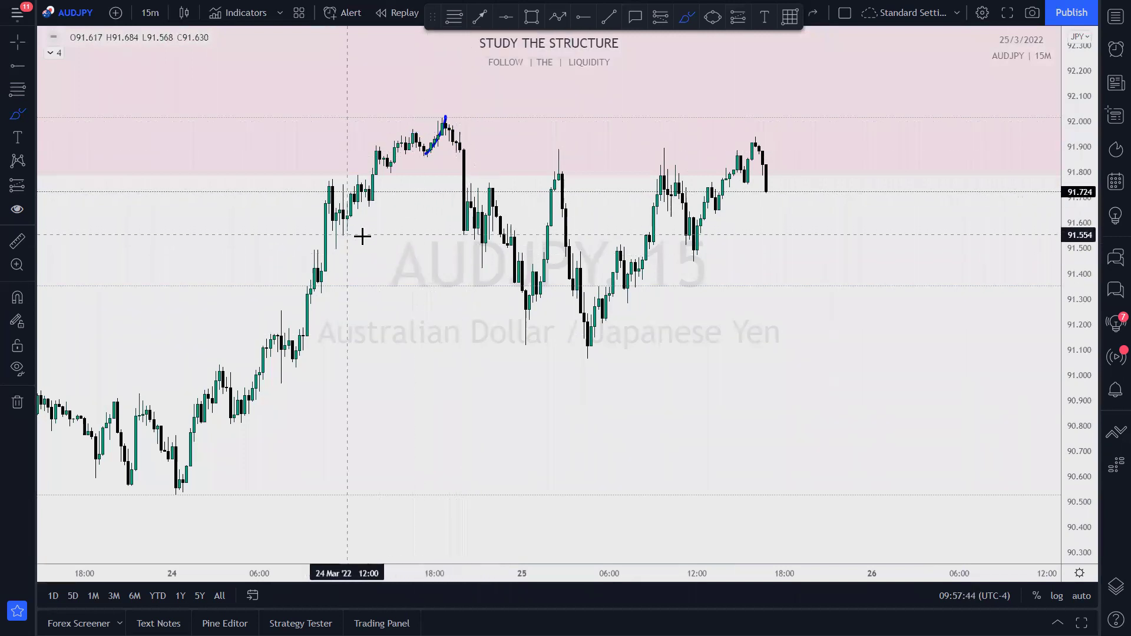
# Brush over the 24 March rising swings into the zone and mark their lows near 91.5, 91.7, 91.8 and 91.9
pyautogui.moveTo(323, 273)
pyautogui.mouseDown()
pyautogui.moveTo(331, 176)
pyautogui.moveTo(350, 215)
pyautogui.moveTo(370, 154)
pyautogui.moveTo(386, 168)
pyautogui.moveTo(412, 134)
pyautogui.moveTo(419, 148)
pyautogui.mouseUp()
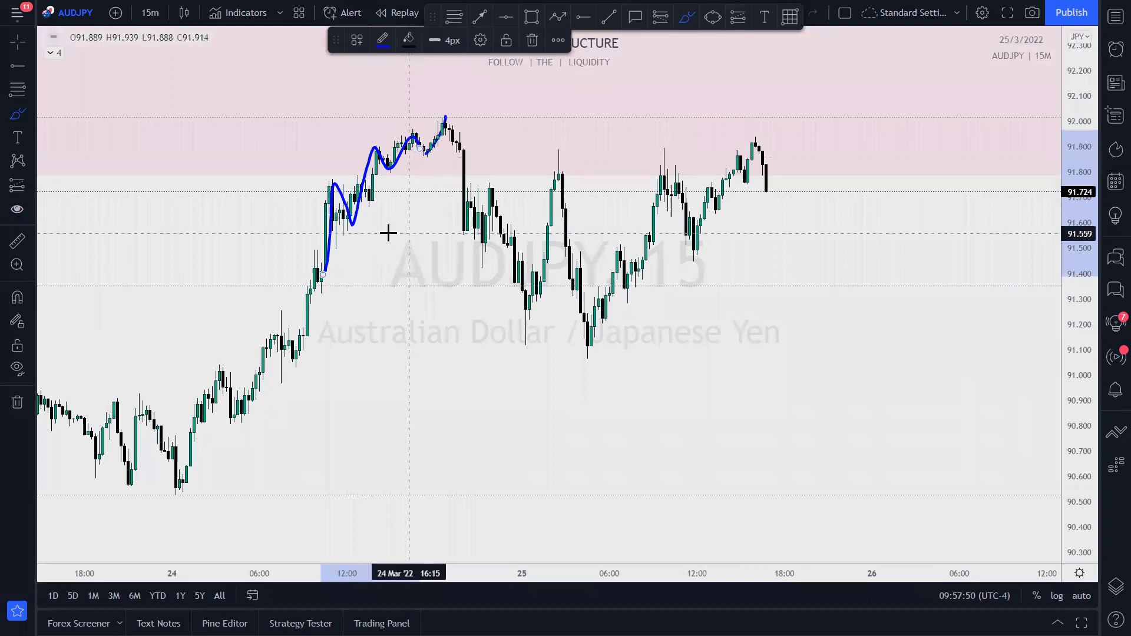
pyautogui.moveTo(324, 242)
pyautogui.mouseDown()
pyautogui.moveTo(530, 252)
pyautogui.moveTo(508, 236)
pyautogui.mouseUp()
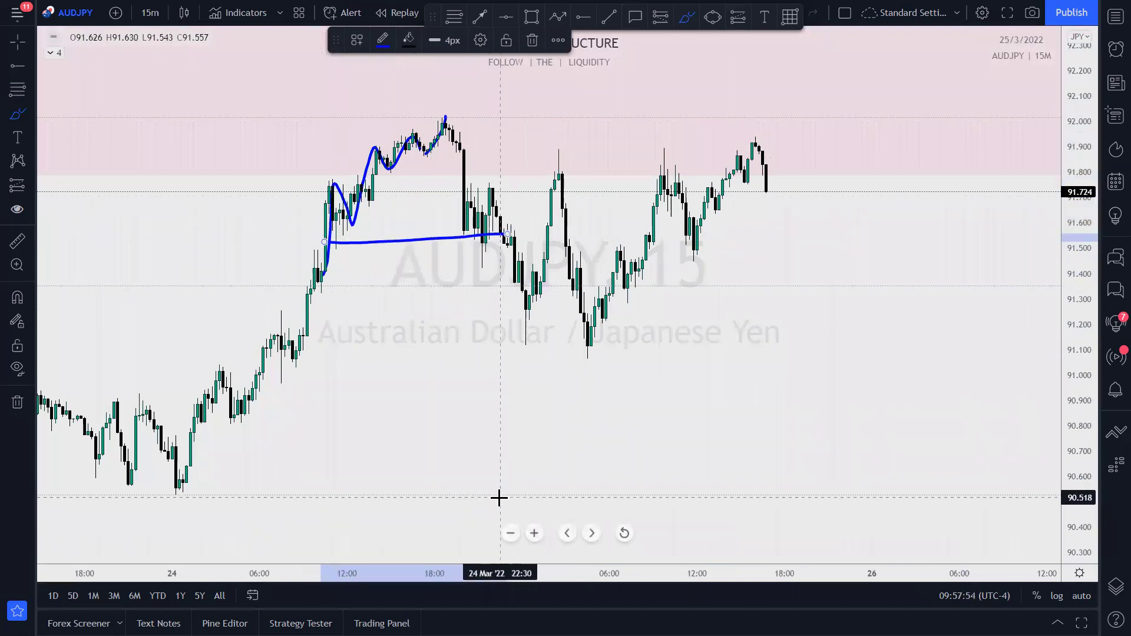
pyautogui.moveTo(419, 154); pyautogui.dragTo(486, 154)
pyautogui.moveTo(388, 167); pyautogui.dragTo(463, 165)
pyautogui.moveTo(360, 202); pyautogui.dragTo(446, 202)
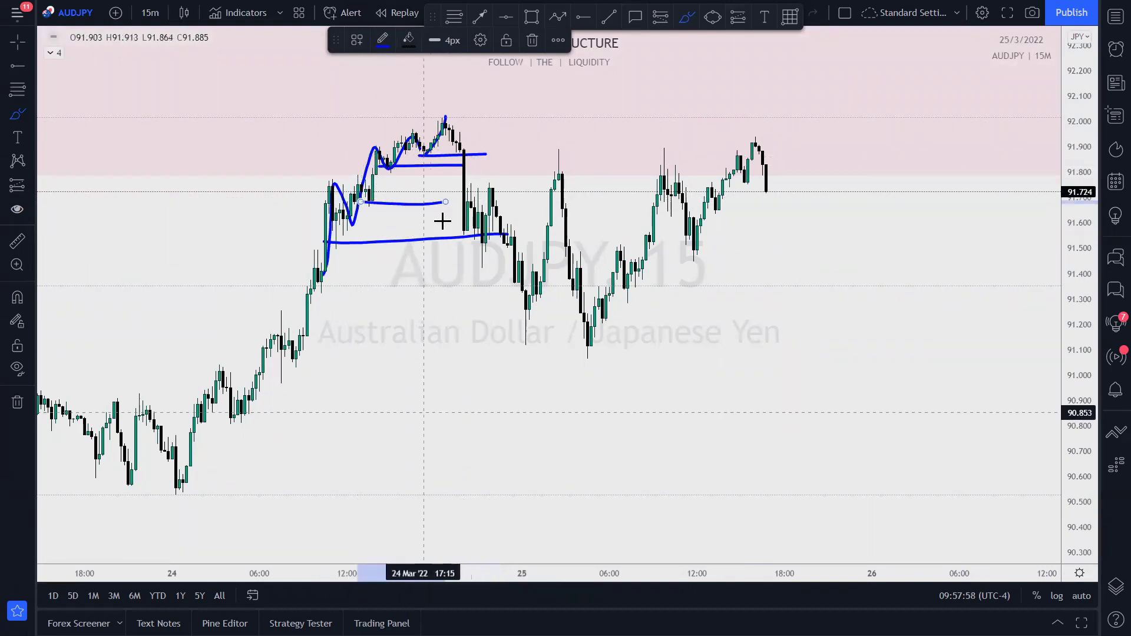
# Trace the drop from the 24 March high to about 91.4 and circle the pullback around 91.6 that preceded the high
pyautogui.moveTo(448, 125); pyautogui.dragTo(467, 225)
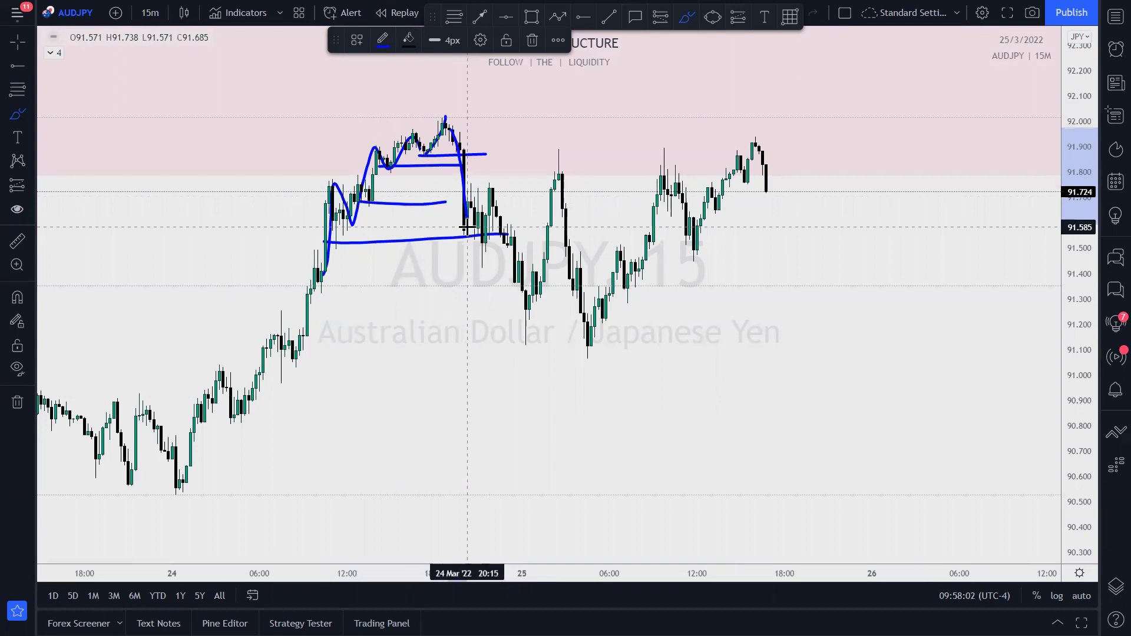
pyautogui.moveTo(480, 226); pyautogui.dragTo(485, 266)
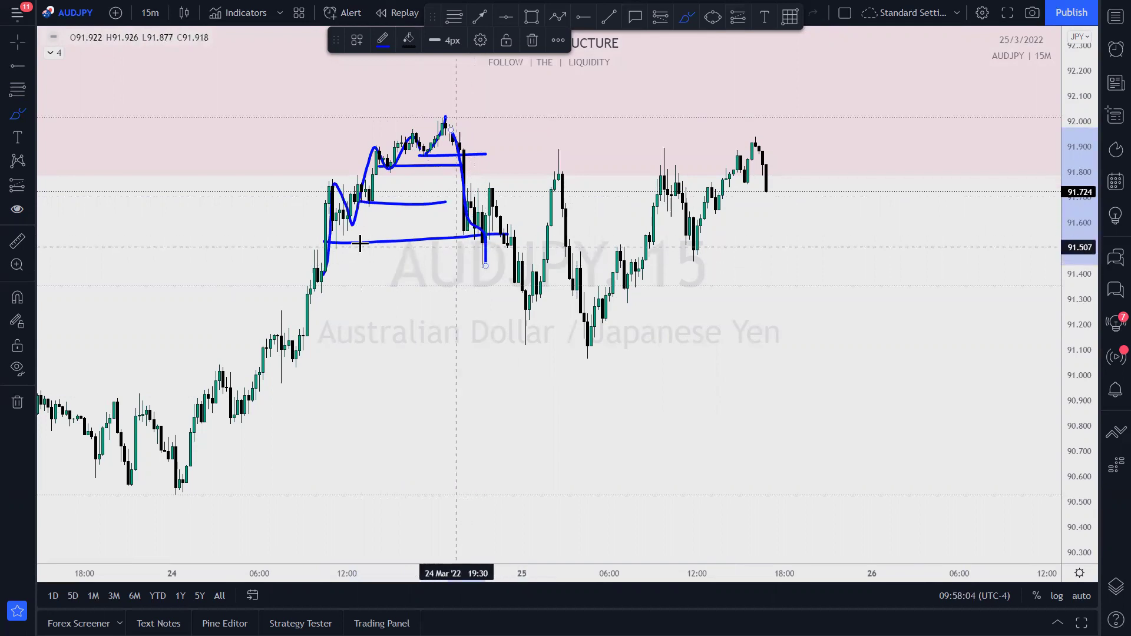
pyautogui.moveTo(304, 239)
pyautogui.mouseDown()
pyautogui.moveTo(298, 210)
pyautogui.moveTo(328, 222)
pyautogui.mouseUp()
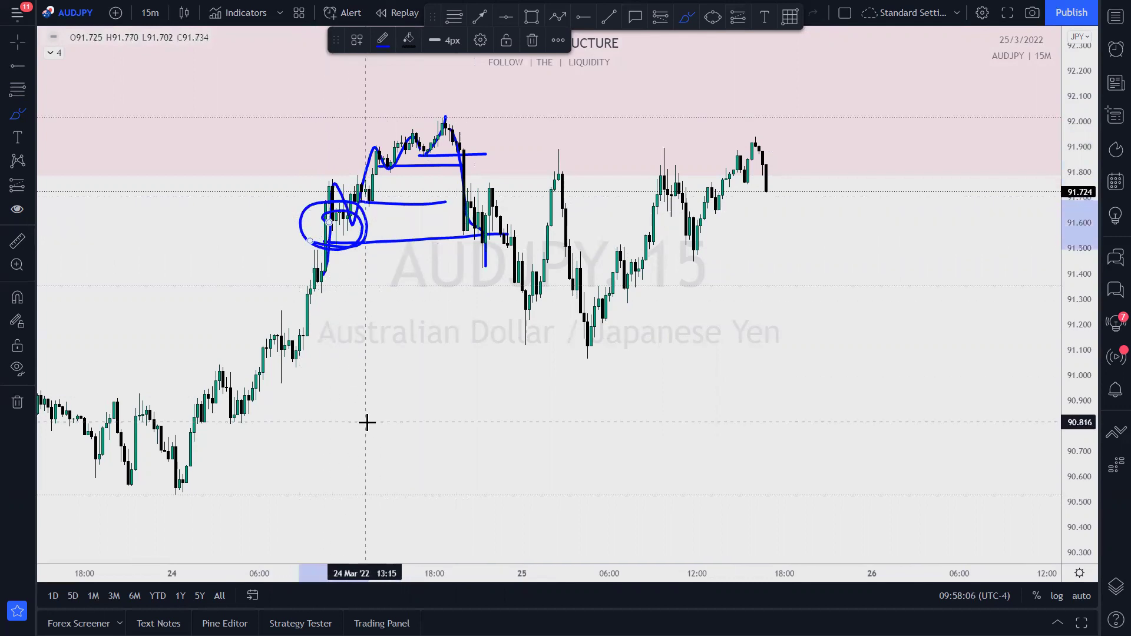
pyautogui.moveTo(322, 290)
pyautogui.mouseDown()
pyautogui.moveTo(331, 172)
pyautogui.moveTo(349, 242)
pyautogui.mouseUp()
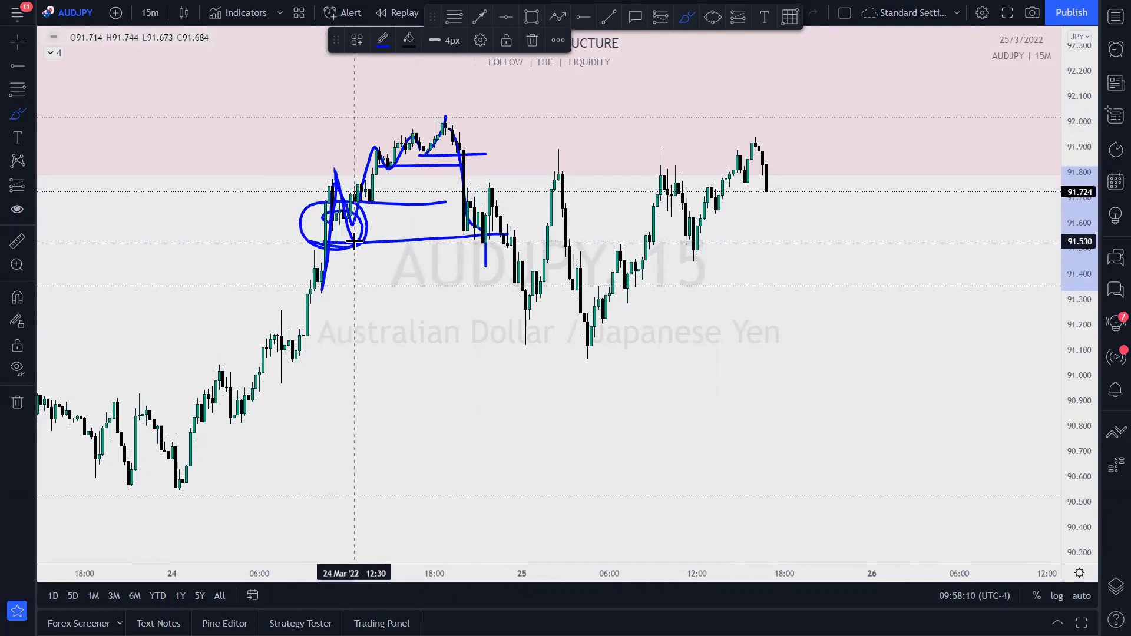
# Circle the 24 March low near 90.6, mark the broken 23 March high, trace the rally to about 92.0 and extend the low's level forward
pyautogui.scroll(-3, 413, 383)
pyautogui.moveTo(512, 484); pyautogui.dragTo(561, 466)
pyautogui.moveTo(411, 493); pyautogui.dragTo(446, 382)
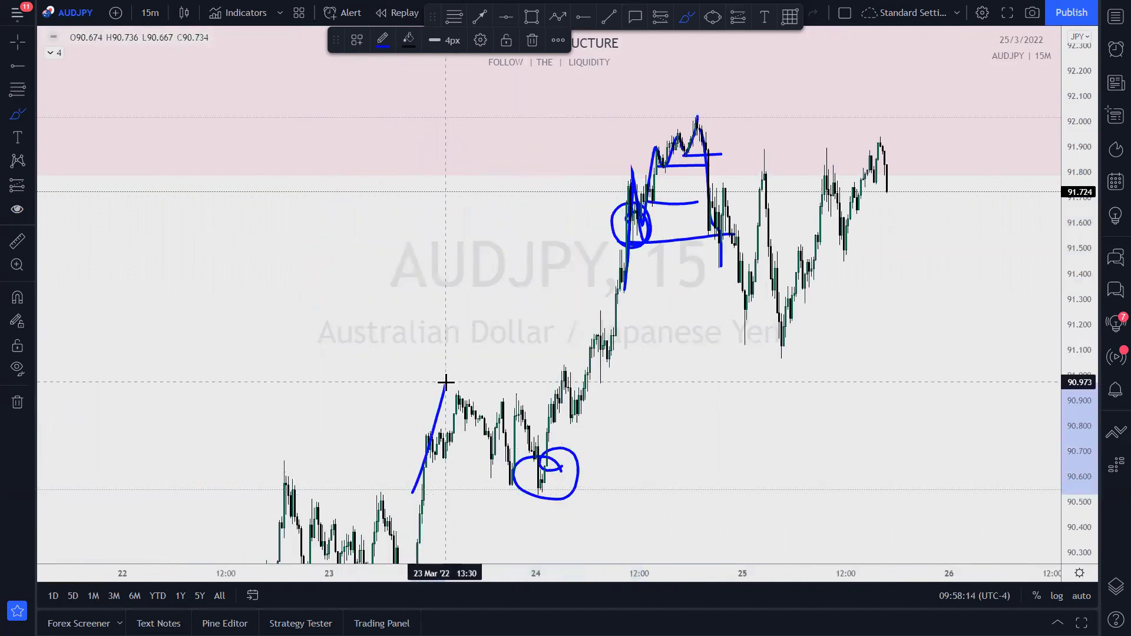
pyautogui.moveTo(274, 473); pyautogui.dragTo(439, 468)
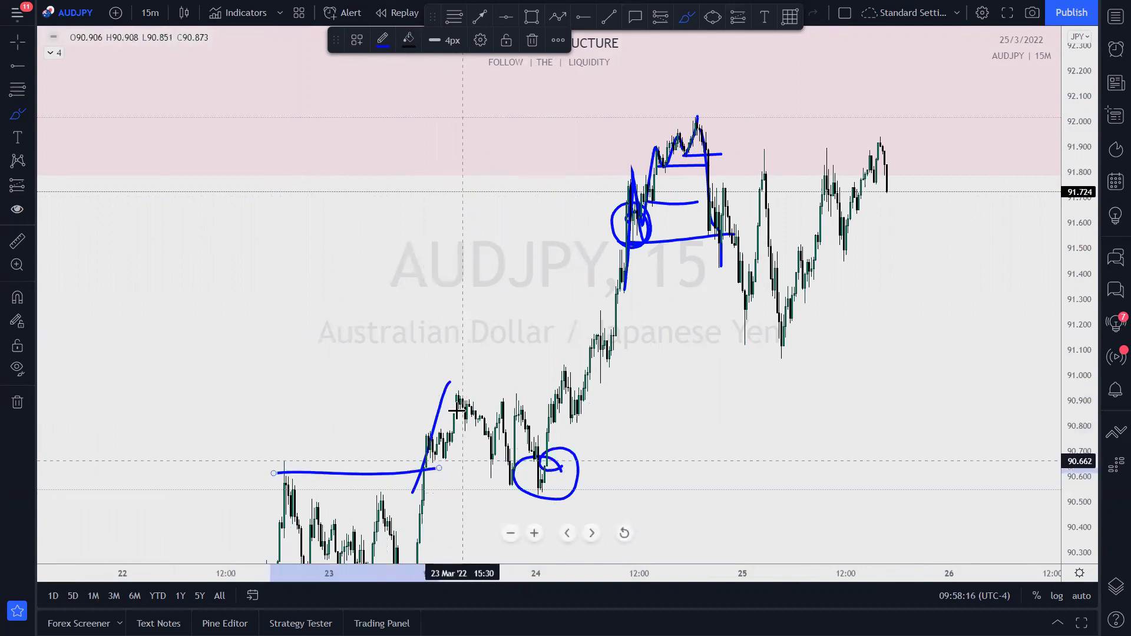
pyautogui.moveTo(450, 383)
pyautogui.mouseDown()
pyautogui.moveTo(540, 487)
pyautogui.moveTo(604, 350)
pyautogui.moveTo(677, 108)
pyautogui.mouseUp()
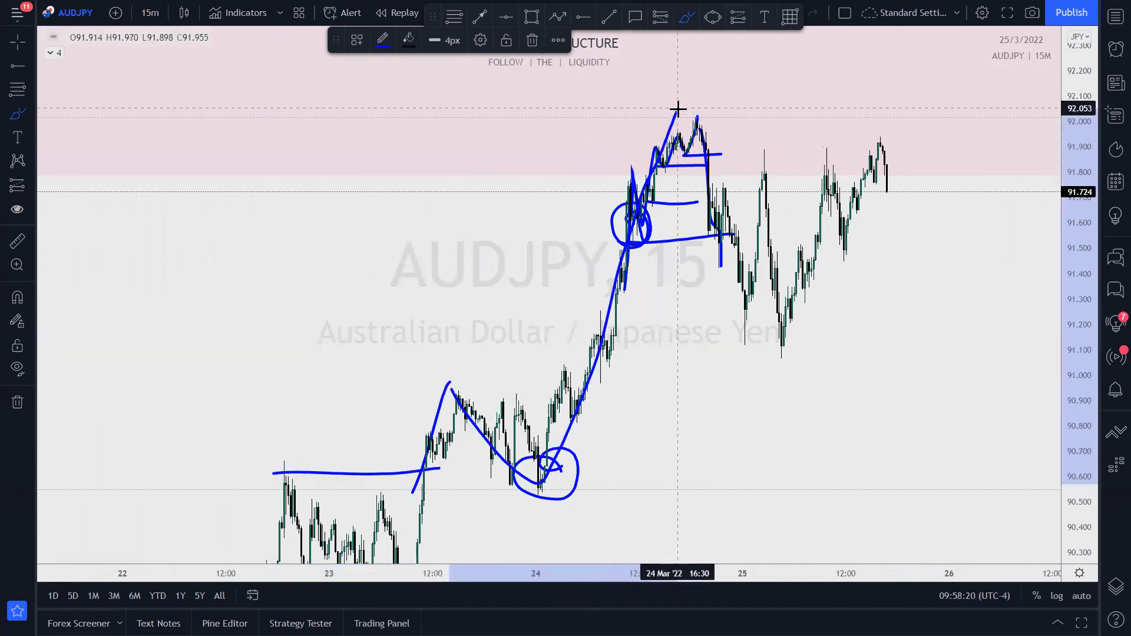
pyautogui.moveTo(541, 474); pyautogui.dragTo(676, 118)
pyautogui.moveTo(544, 476); pyautogui.dragTo(981, 465)
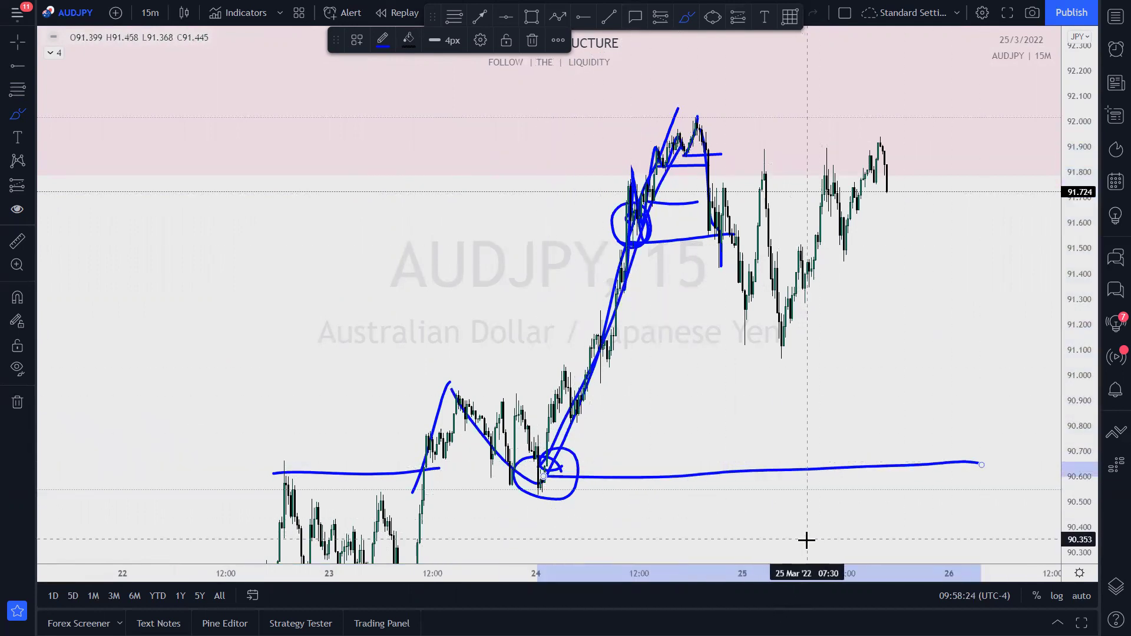
# Undo the brush marks on the 15-minute chart, leaving only the small trace at the 24 March high
pyautogui.hotkey('ctrl', 'z')
pyautogui.hotkey('ctrl', 'z')
pyautogui.hotkey('ctrl', 'z')
pyautogui.hotkey('ctrl', 'z')
pyautogui.hotkey('ctrl', 'z')
pyautogui.hotkey('ctrl', 'z')
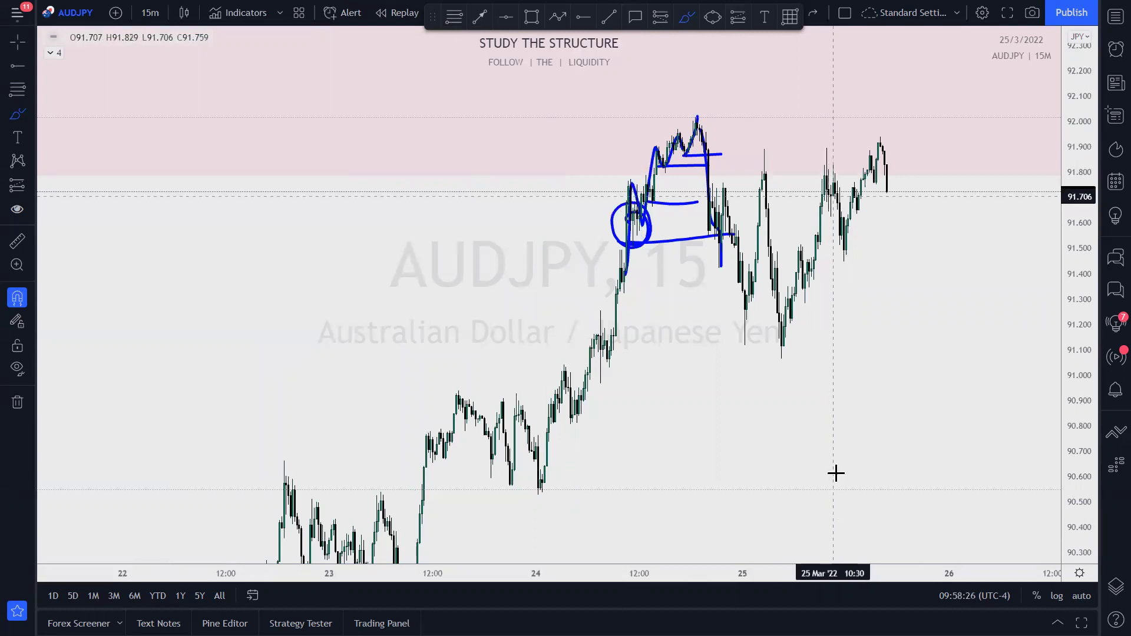
pyautogui.hotkey('ctrl', 'z')
pyautogui.hotkey('ctrl', 'z')
pyautogui.hotkey('ctrl', 'z')
pyautogui.hotkey('ctrl', 'z')
pyautogui.hotkey('ctrl', 'z')
pyautogui.hotkey('ctrl', 'z')
pyautogui.hotkey('ctrl', 'z')
pyautogui.hotkey('ctrl', 'z')
# Brush a thick level near 91.5, trace the drop into it and the rebound, and mark a short level near 91.8
pyautogui.scroll(1, 677, 350)
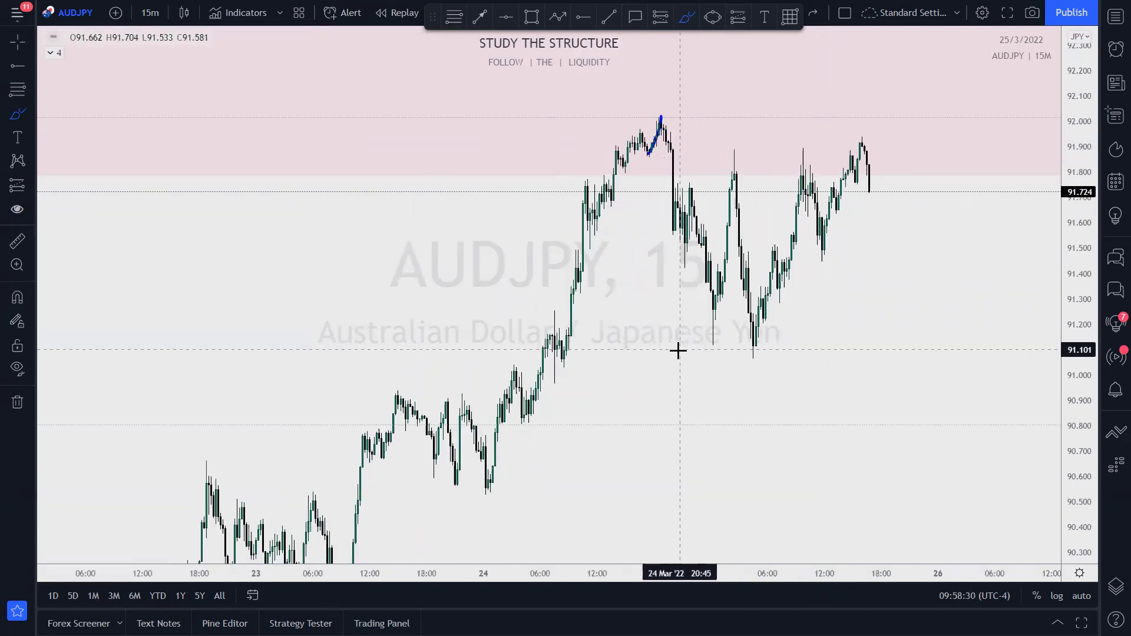
pyautogui.scroll(2, 677, 351)
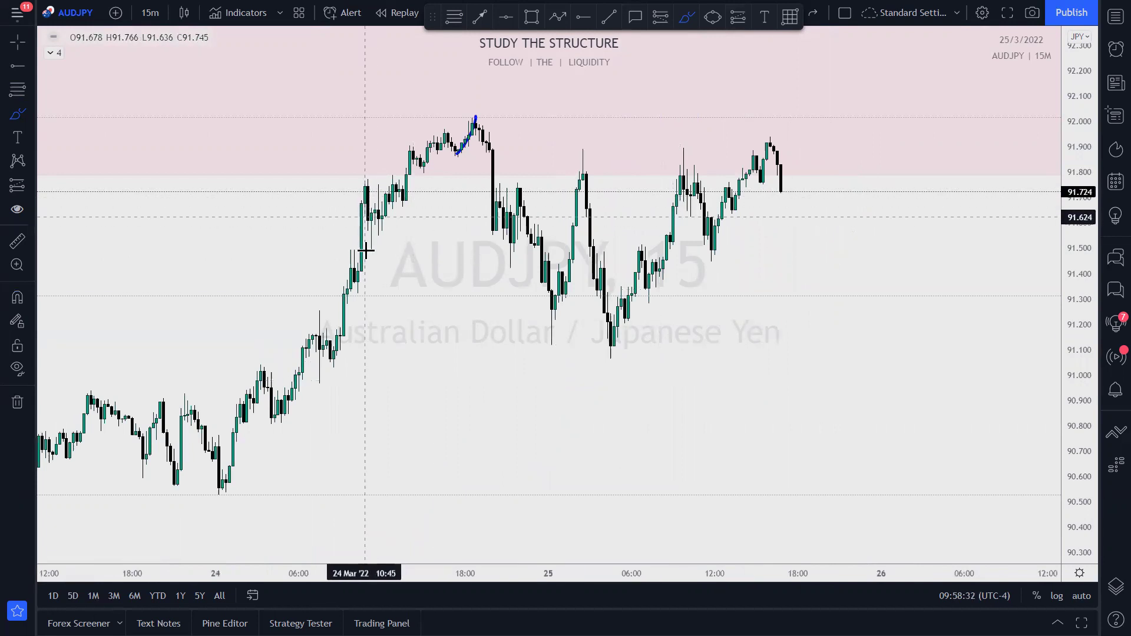
pyautogui.moveTo(358, 245)
pyautogui.mouseDown()
pyautogui.moveTo(560, 247)
pyautogui.moveTo(531, 248)
pyautogui.mouseUp()
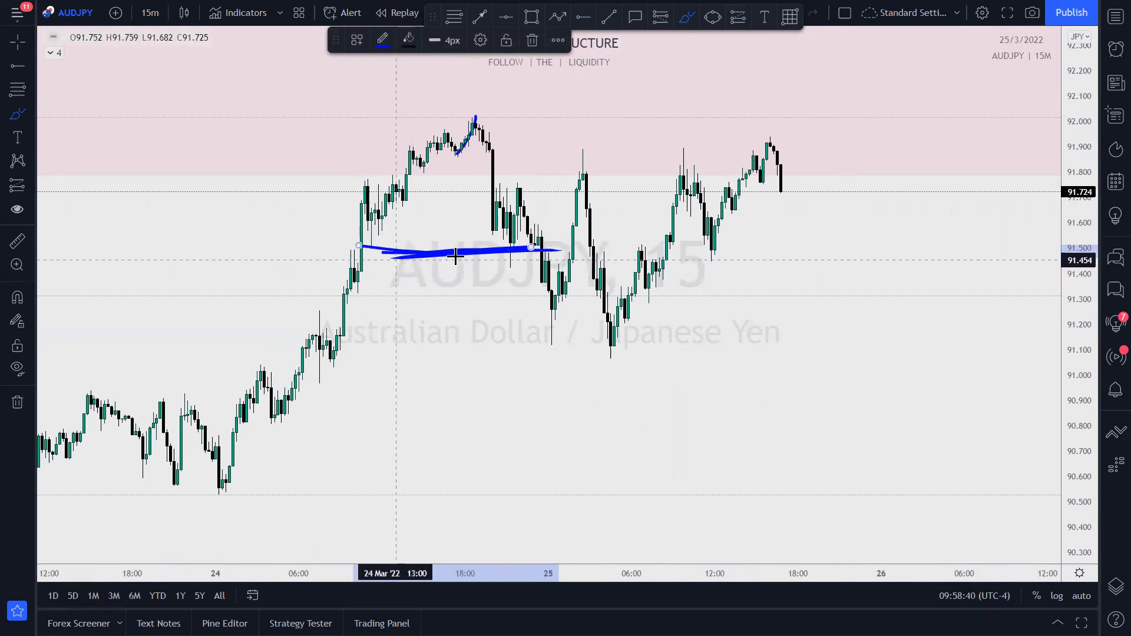
pyautogui.moveTo(507, 267); pyautogui.dragTo(517, 185)
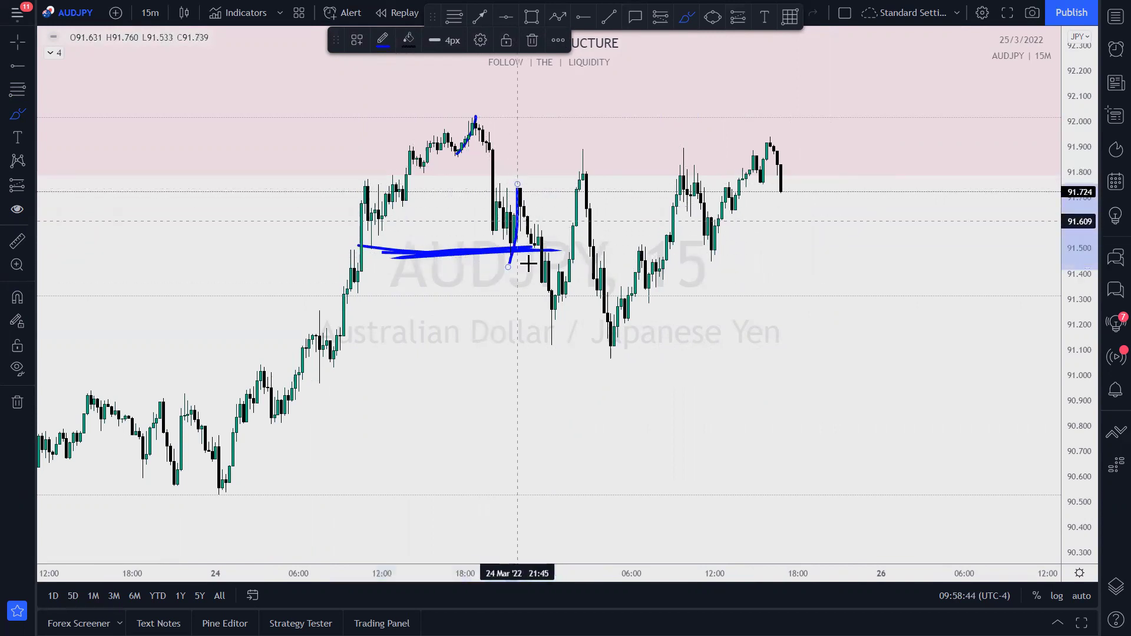
pyautogui.moveTo(474, 120); pyautogui.dragTo(513, 257)
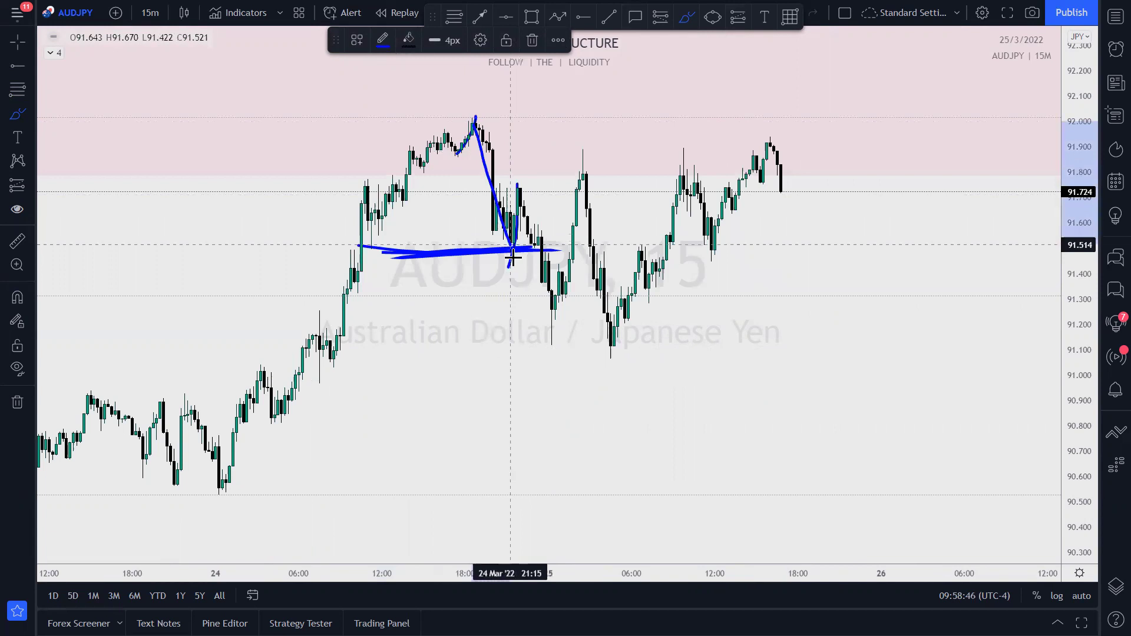
pyautogui.moveTo(502, 169); pyautogui.dragTo(562, 165)
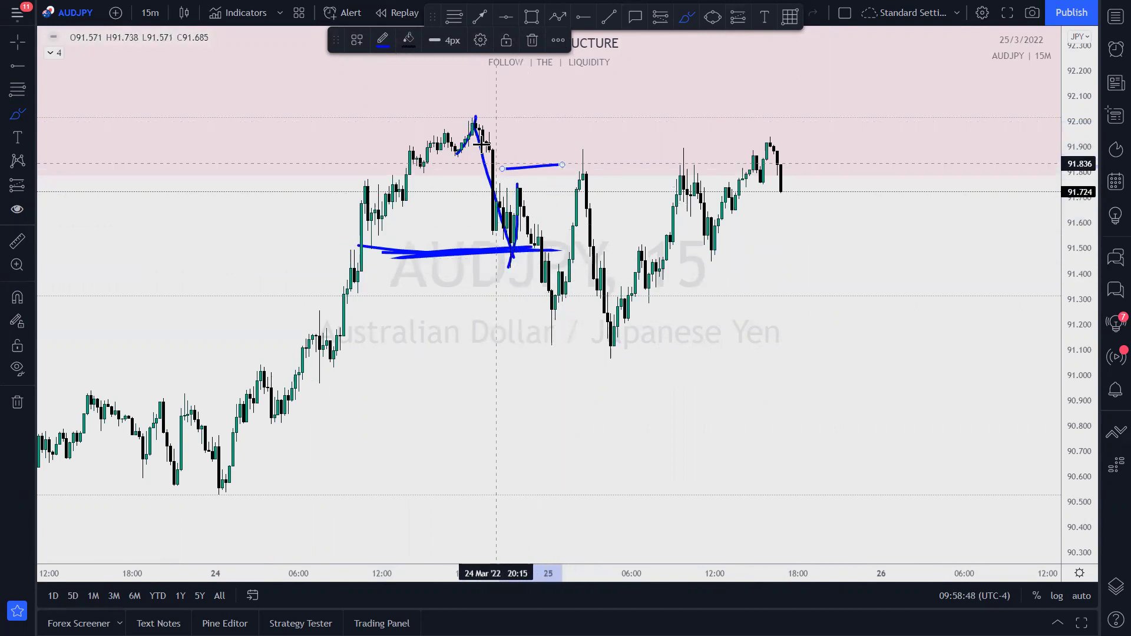
pyautogui.moveTo(474, 120)
pyautogui.mouseDown()
pyautogui.moveTo(507, 252)
pyautogui.moveTo(522, 181)
pyautogui.mouseUp()
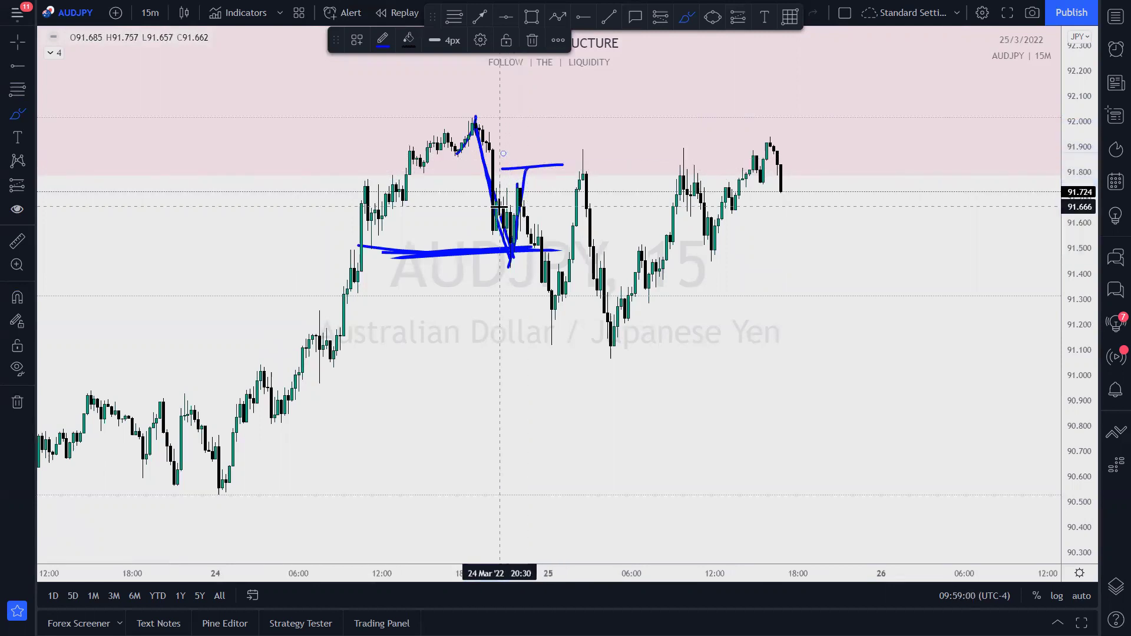
# Undo the marked levels and the drop and rebound traces
pyautogui.hotkey('ctrl', 'z')
pyautogui.hotkey('ctrl', 'z')
pyautogui.hotkey('ctrl', 'z')
pyautogui.hotkey('ctrl', 'z')
# Circle the start of the sharp drop near 91.8, and undo the circle and the small trace at the high
pyautogui.moveTo(485, 152)
pyautogui.mouseDown()
pyautogui.moveTo(474, 148)
pyautogui.moveTo(505, 159)
pyautogui.moveTo(509, 199)
pyautogui.mouseUp()
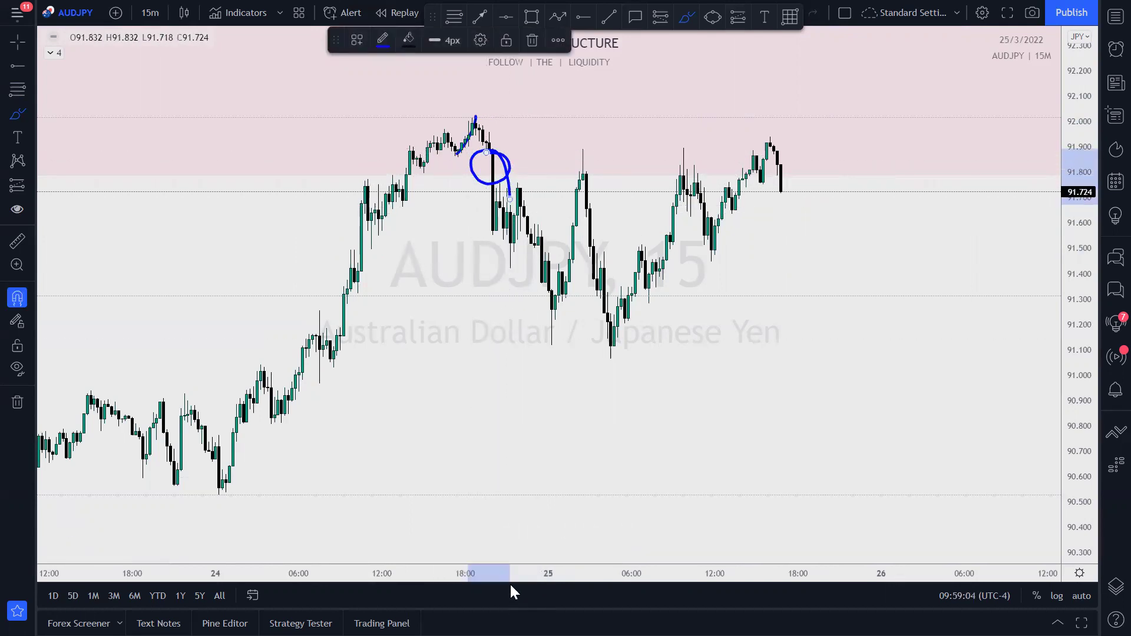
pyautogui.hotkey('ctrl', 'z')
pyautogui.hotkey('ctrl', 'z')
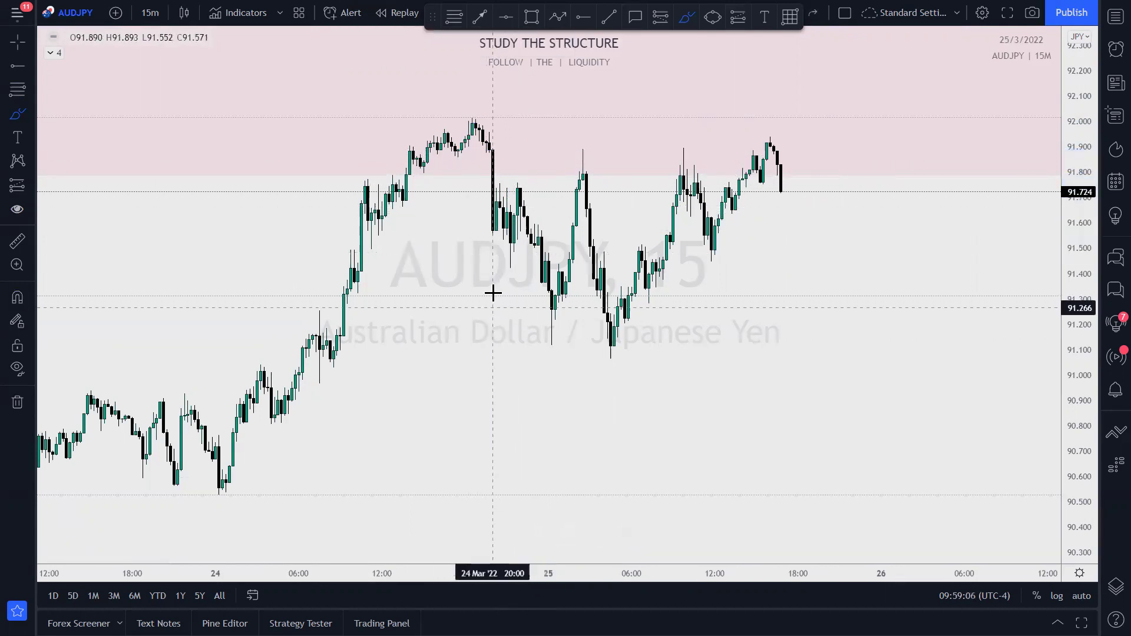
# Brush a short level near 91.8 beside the sharp drop and circle the consolidation around 91.7 below it
pyautogui.moveTo(523, 167)
pyautogui.mouseDown()
pyautogui.moveTo(497, 168)
pyautogui.moveTo(489, 207)
pyautogui.mouseUp()
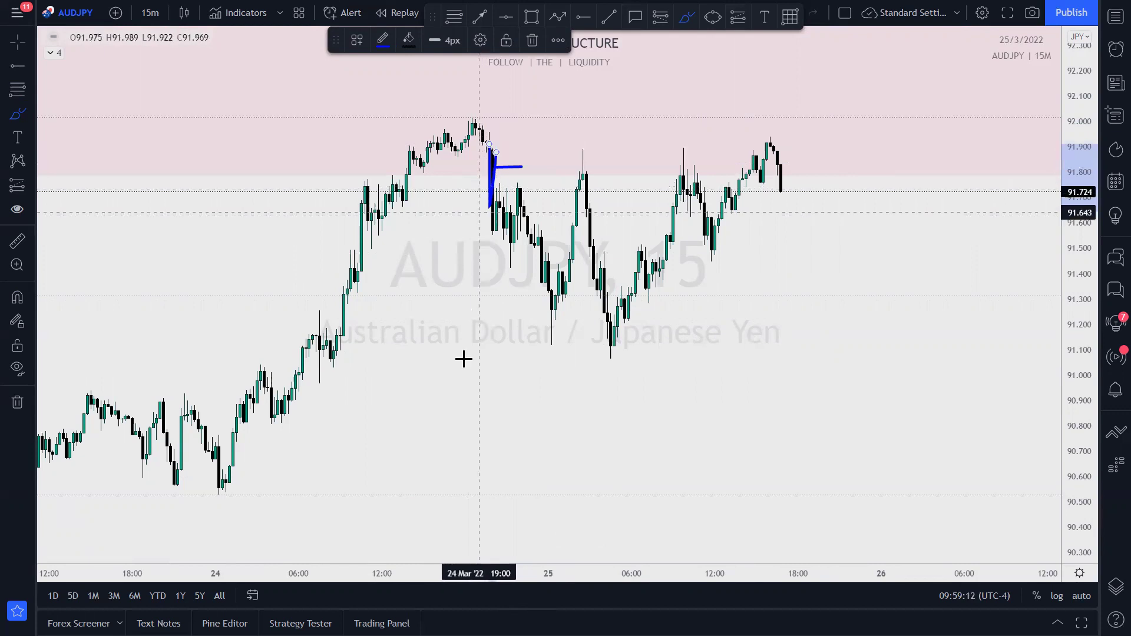
pyautogui.hotkey('ctrl', 'z')
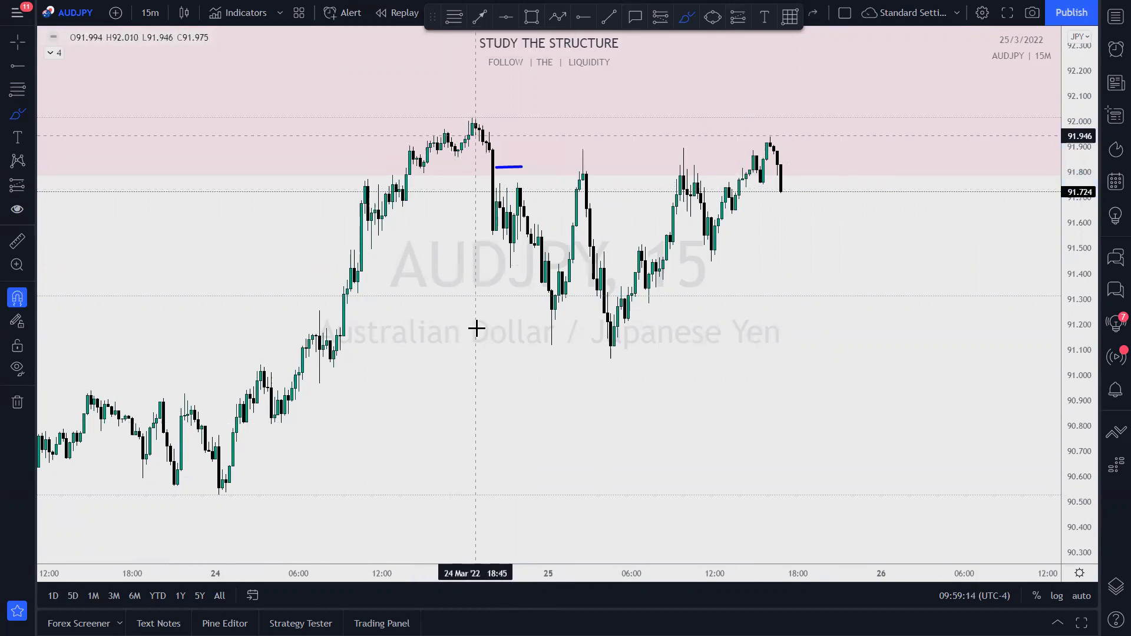
pyautogui.moveTo(522, 175)
pyautogui.mouseDown()
pyautogui.moveTo(470, 205)
pyautogui.moveTo(518, 171)
pyautogui.mouseUp()
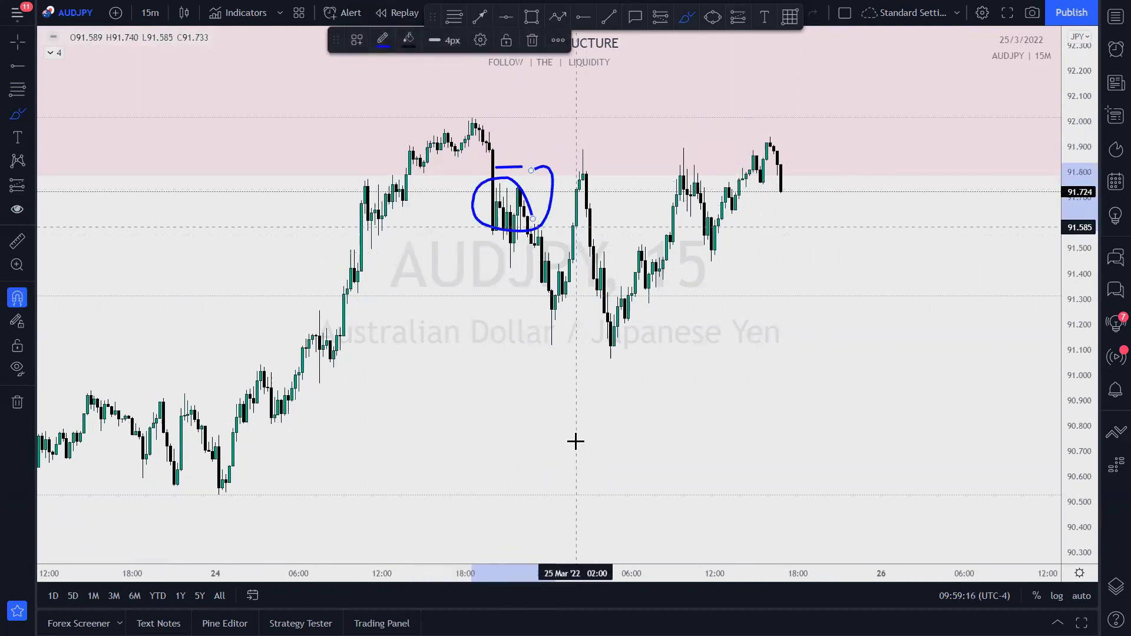
# Undo the circle and short level, and trace the rebound from the low near 91.2 up to about 91.84
pyautogui.hotkey('ctrl', 'z')
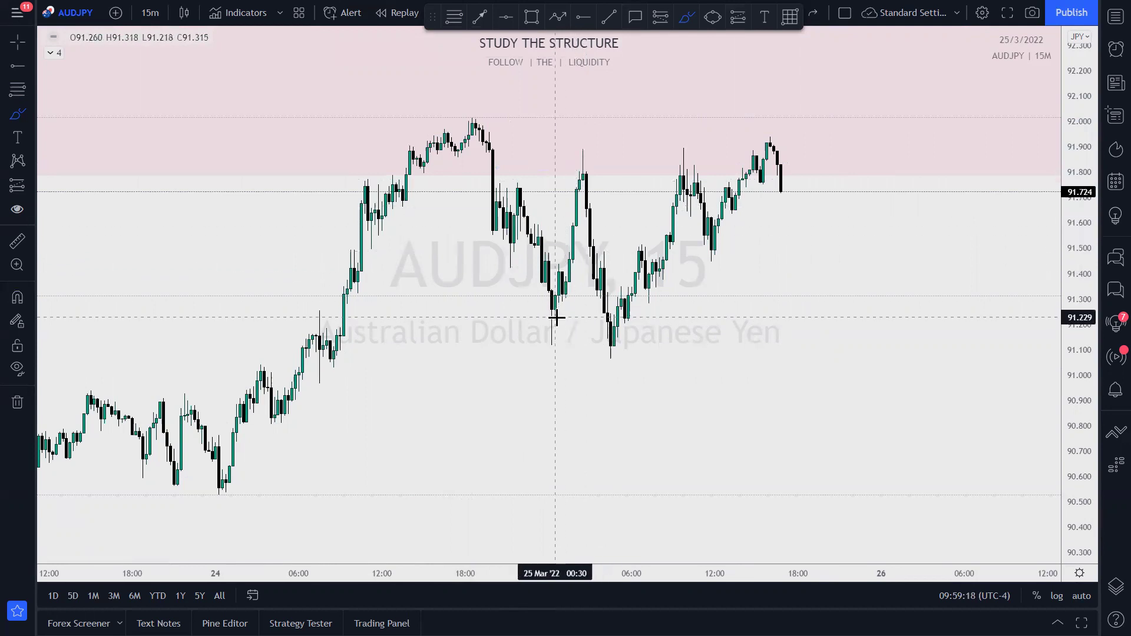
pyautogui.moveTo(549, 334); pyautogui.dragTo(586, 162)
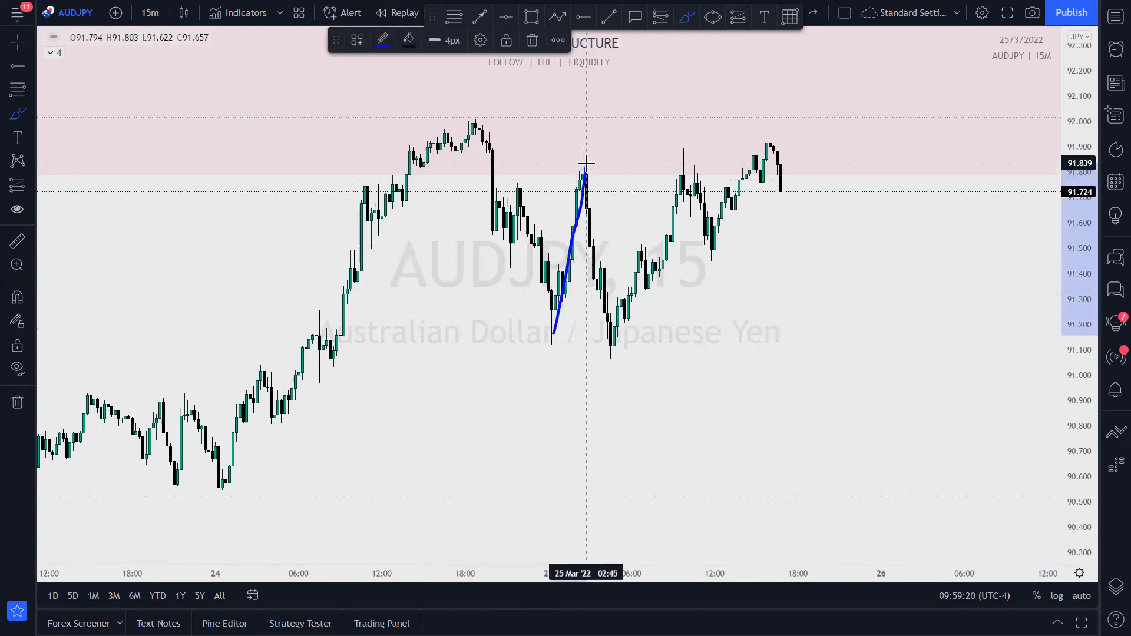
# Brush levels near 91.87 and 92.0 bounding the supply at the 24 Mar high, and undo both
pyautogui.moveTo(481, 152); pyautogui.dragTo(635, 156)
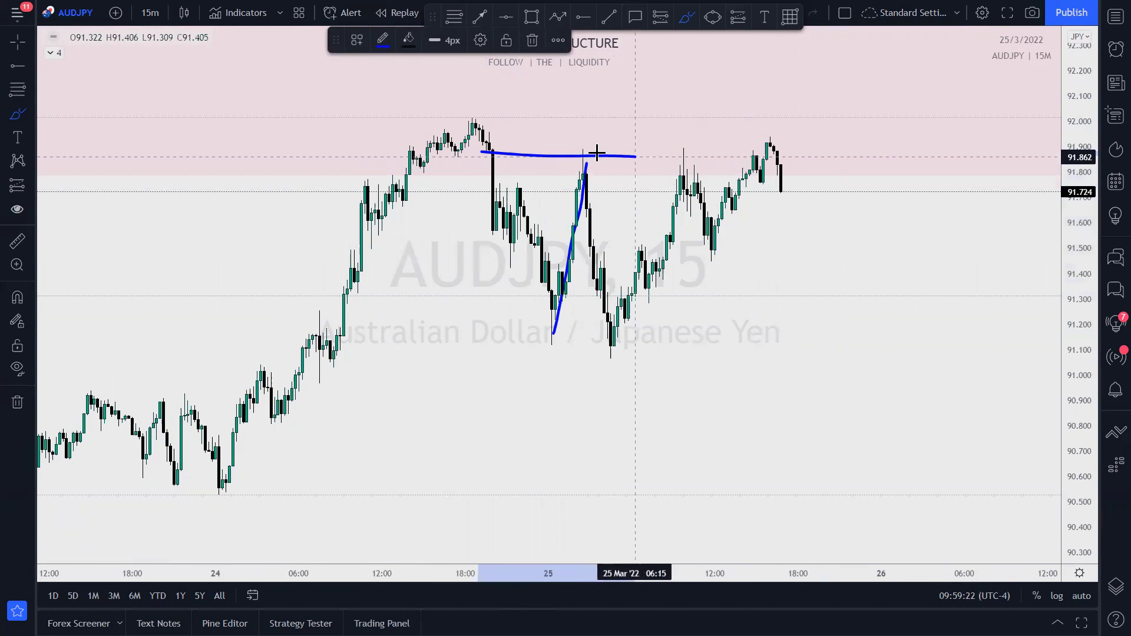
pyautogui.moveTo(457, 127); pyautogui.dragTo(644, 117)
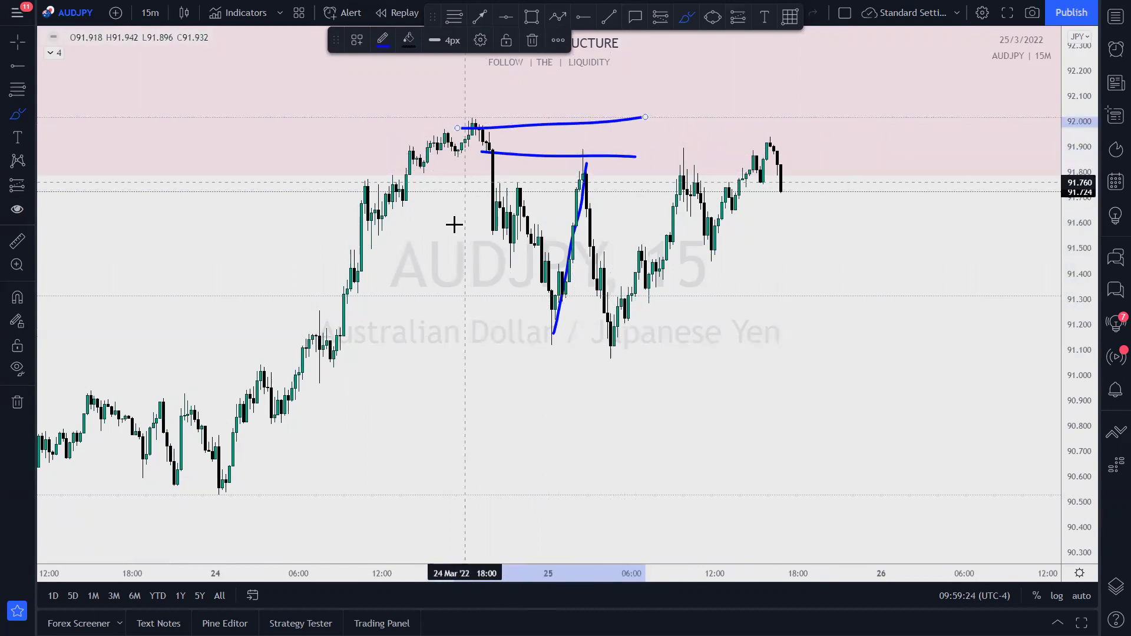
pyautogui.hotkey('ctrl', 'z')
pyautogui.hotkey('ctrl', 'z')
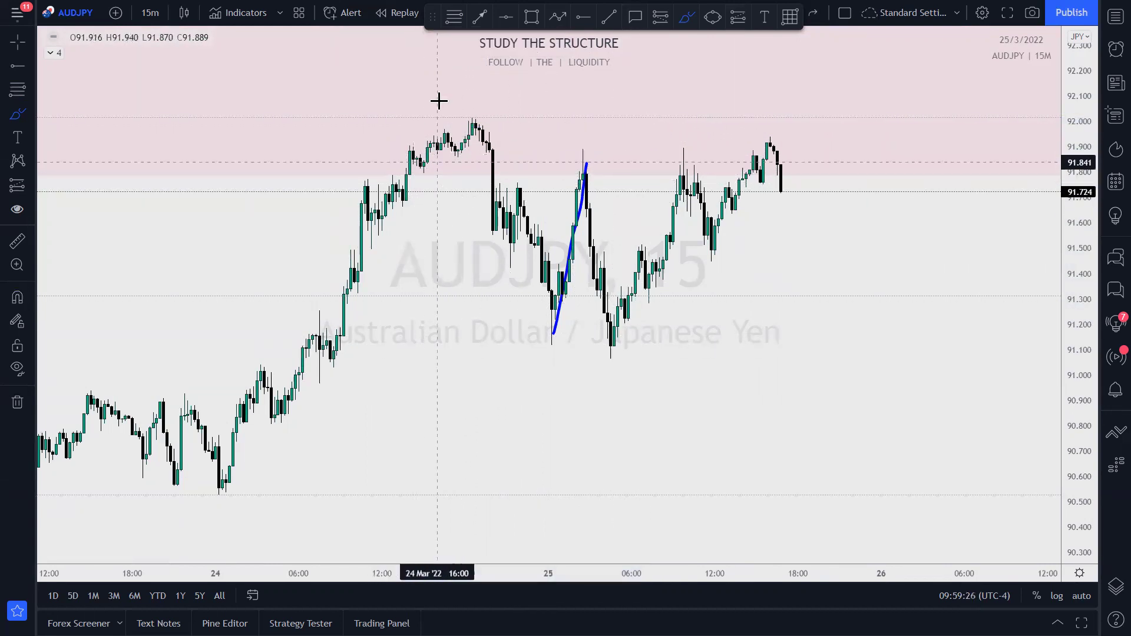
# Draw a supply rectangle from 92.030 to 91.862, spanning 24 Mar 18:30 to 25 Mar 05:45
pyautogui.click(530, 17)
pyautogui.moveTo(471, 114)
pyautogui.mouseDown()
pyautogui.moveTo(601, 118)
pyautogui.moveTo(627, 157)
pyautogui.mouseUp()
pyautogui.scroll(2, 368, 126)
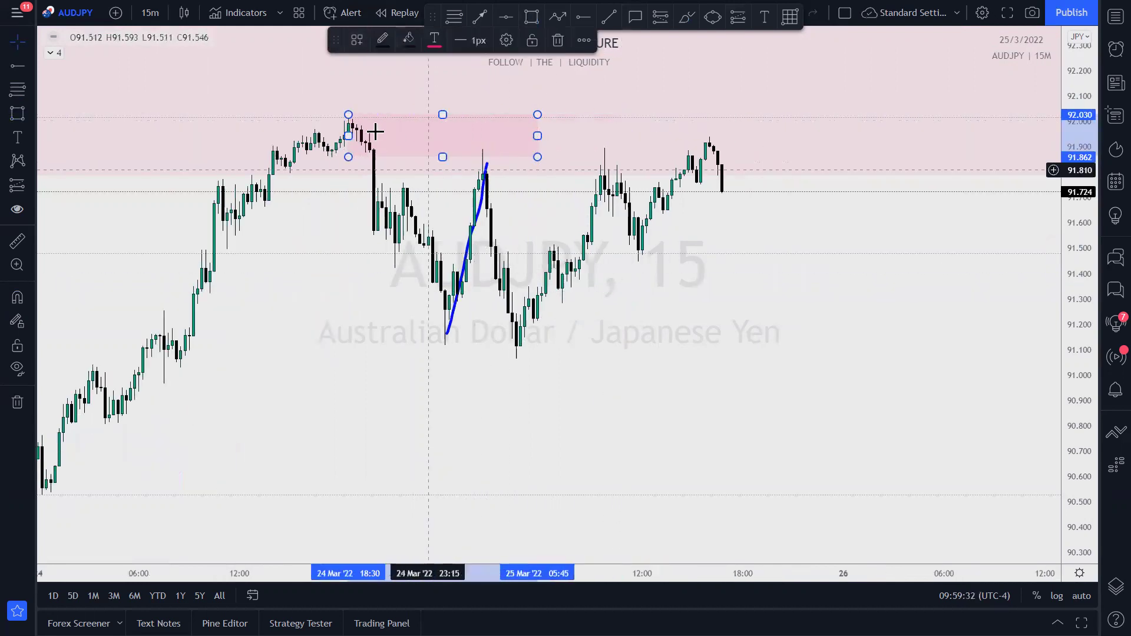
# Try extending the supply rectangle's start back to 24 Mar 17:30, and undo the change
pyautogui.moveTo(347, 136); pyautogui.dragTo(331, 136)
pyautogui.scroll(-2, 393, 295)
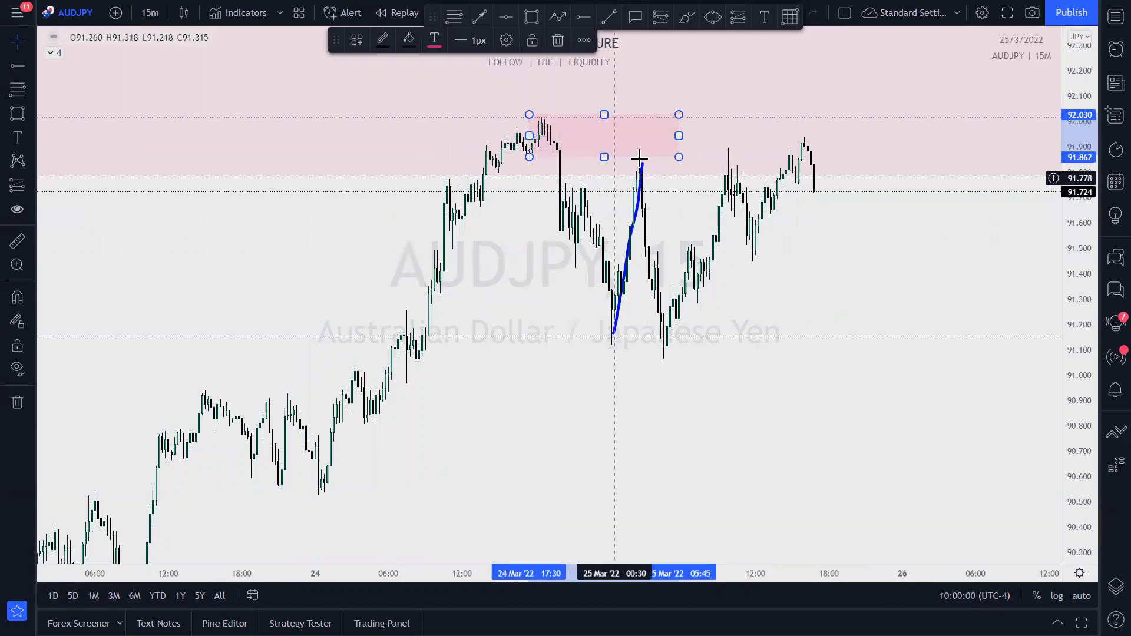
pyautogui.hotkey('ctrl', 'z')
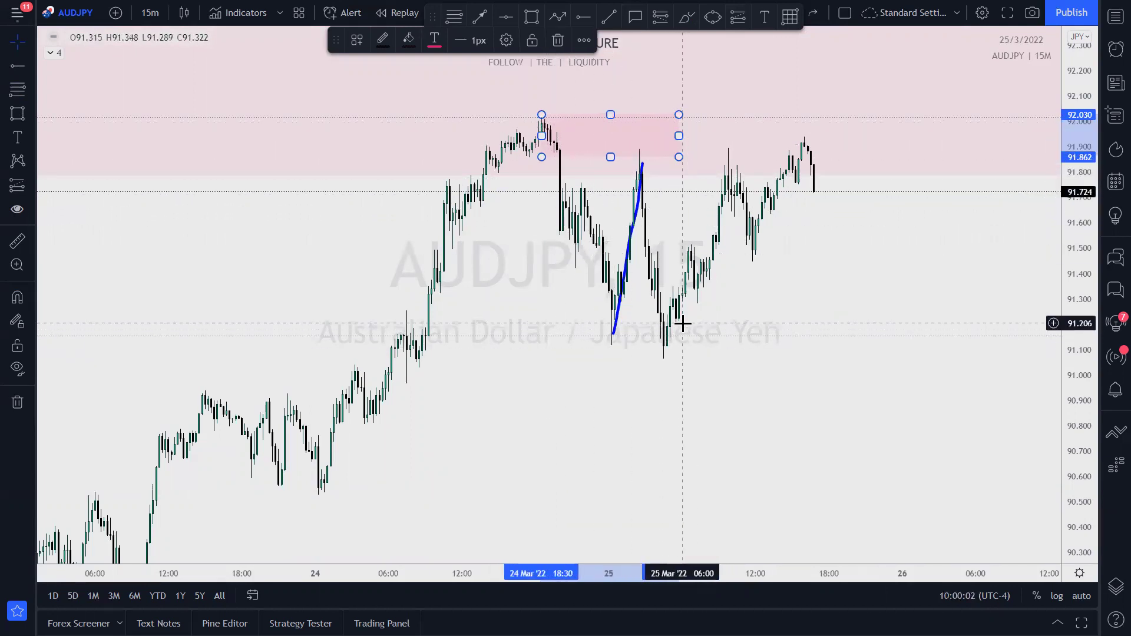
# Delete the brushed rebound trace and extend the supply rectangle's end to 25 Mar 21:30
pyautogui.rightClick(657, 214)
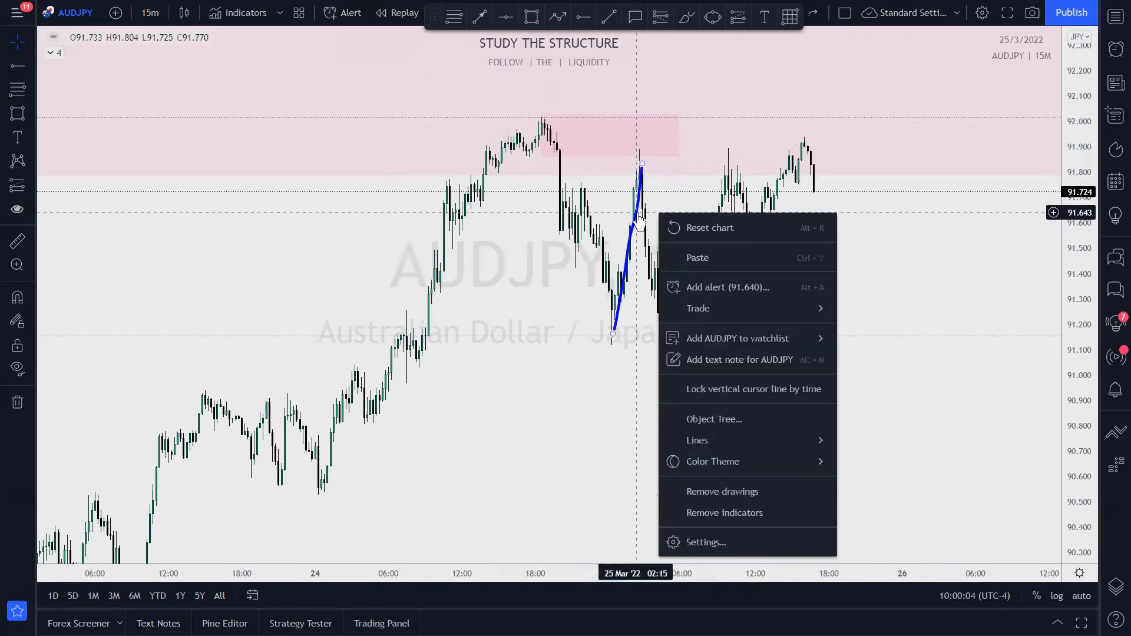
pyautogui.click(636, 222)
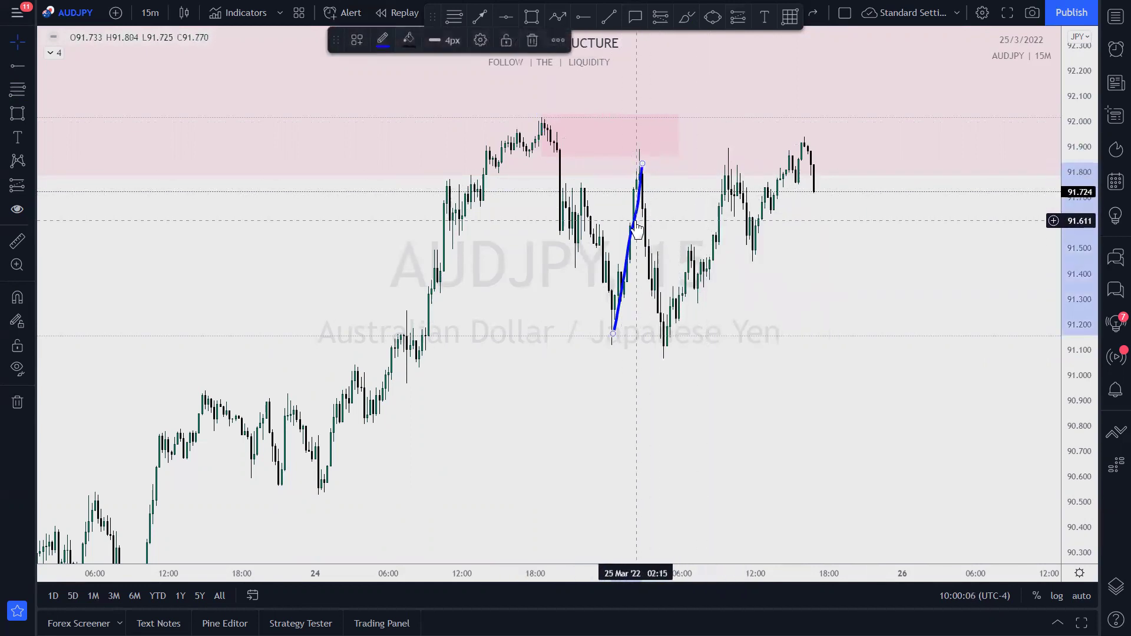
pyautogui.press('Delete')
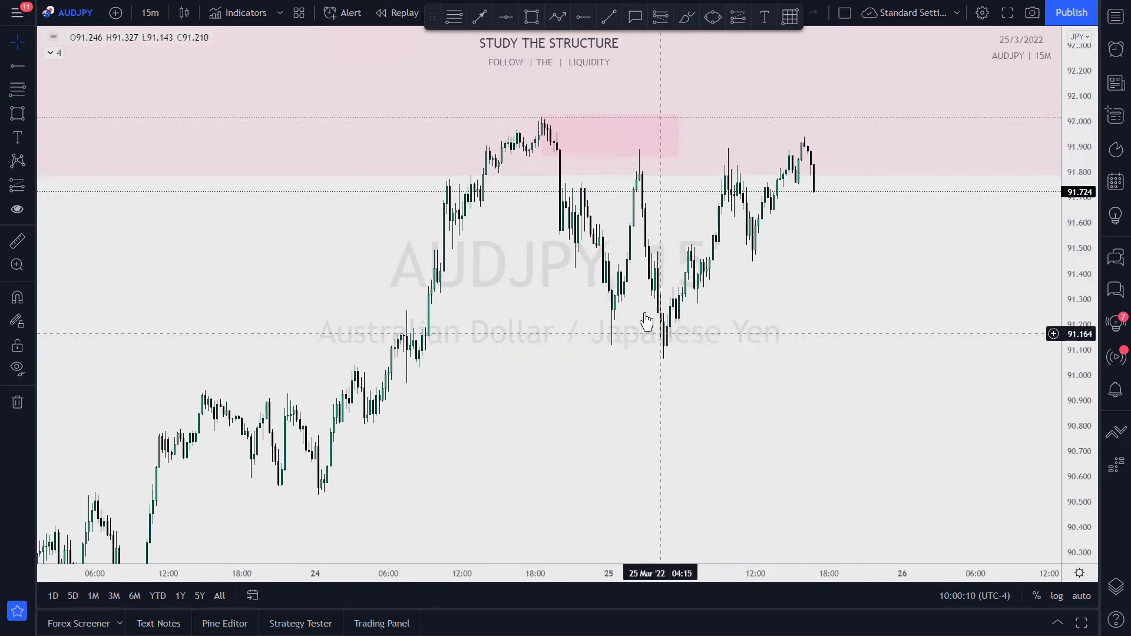
pyautogui.moveTo(677, 137); pyautogui.dragTo(872, 120)
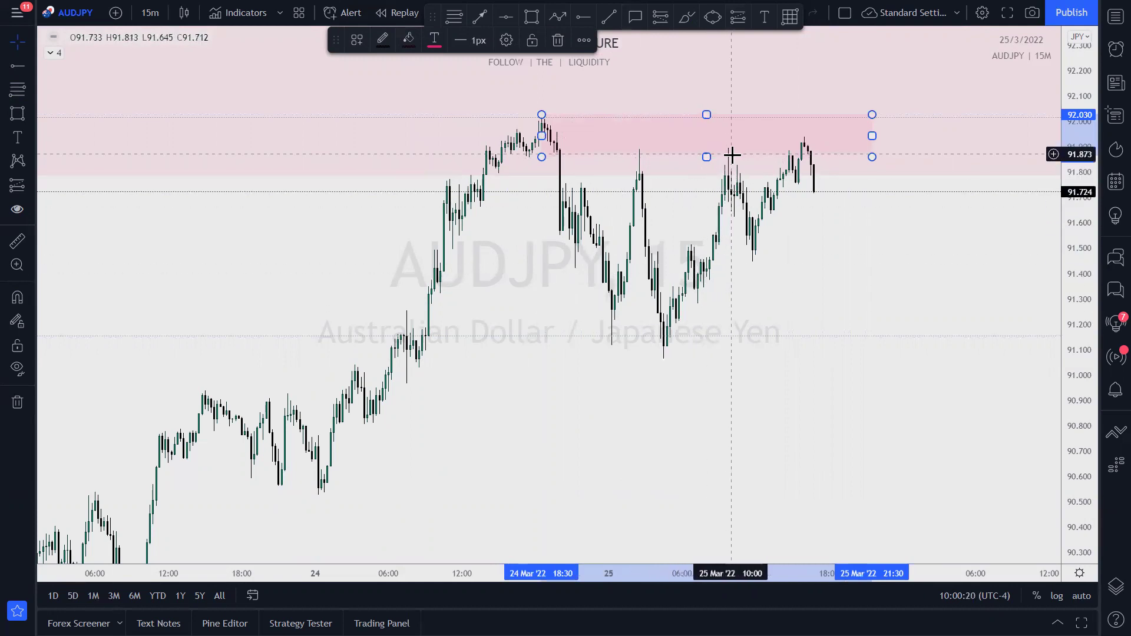
# Draw a horizontal trend line at 91.892 between the 25 Mar 02:30 and 09:45 highs, and apply the template that labels it "x"
pyautogui.click(609, 18)
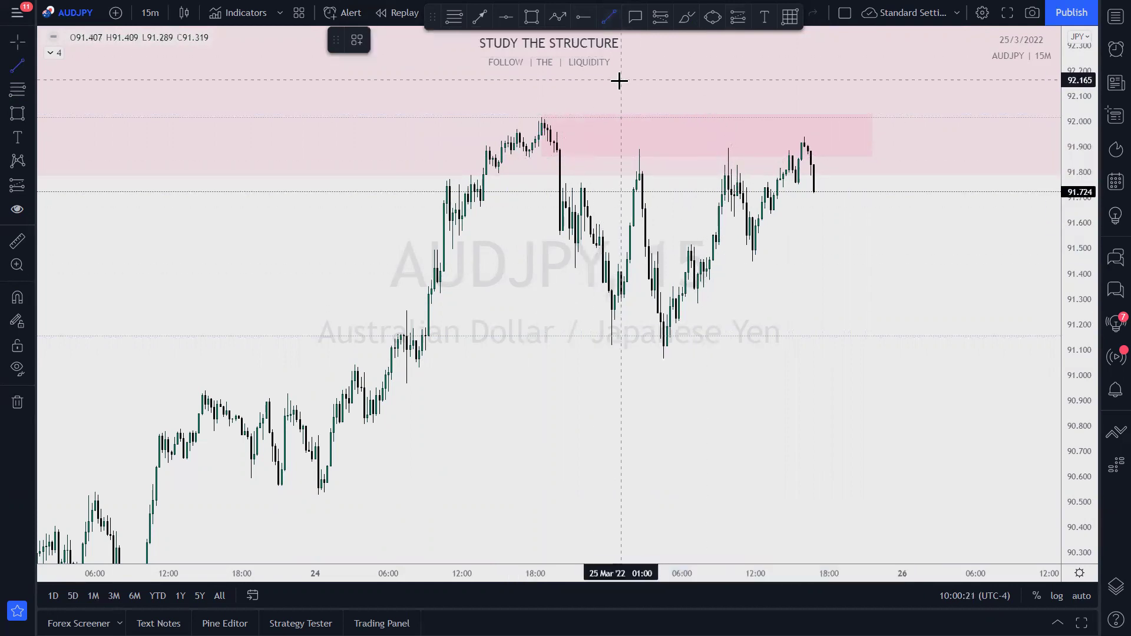
pyautogui.click(639, 140)
pyautogui.click(729, 145)
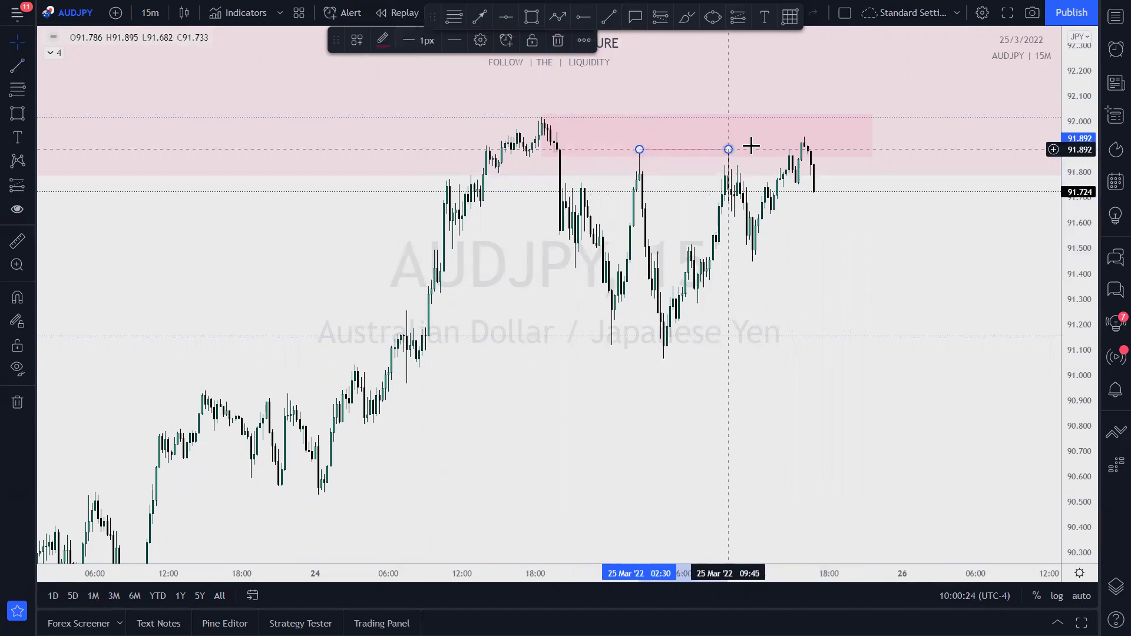
pyautogui.click(794, 314)
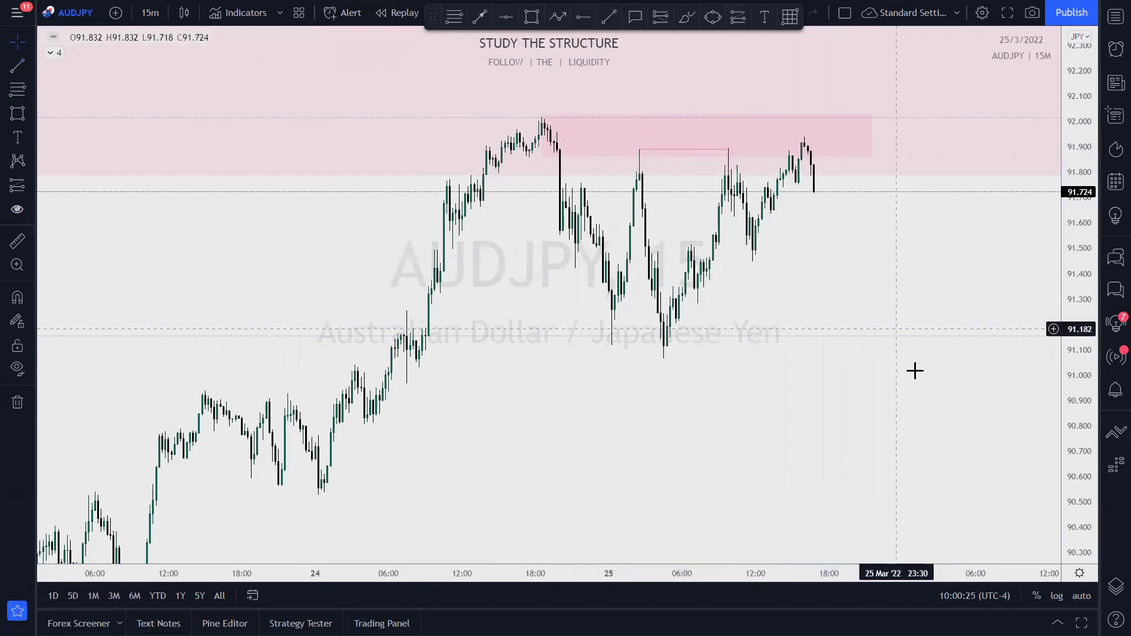
pyautogui.click(697, 151)
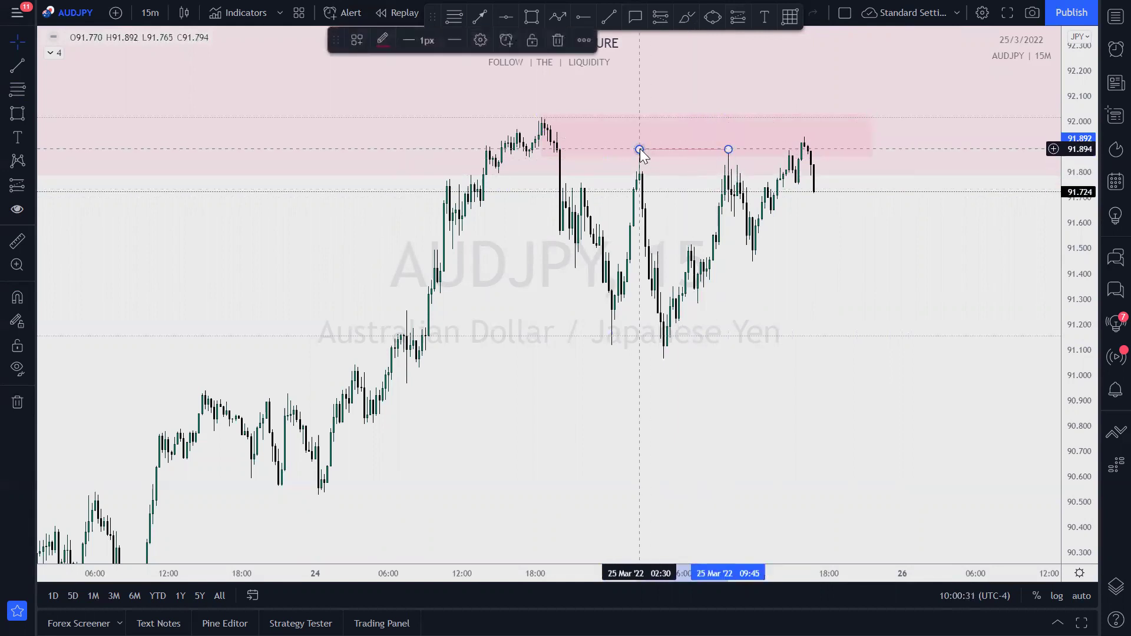
pyautogui.click(357, 40)
pyautogui.click(738, 203)
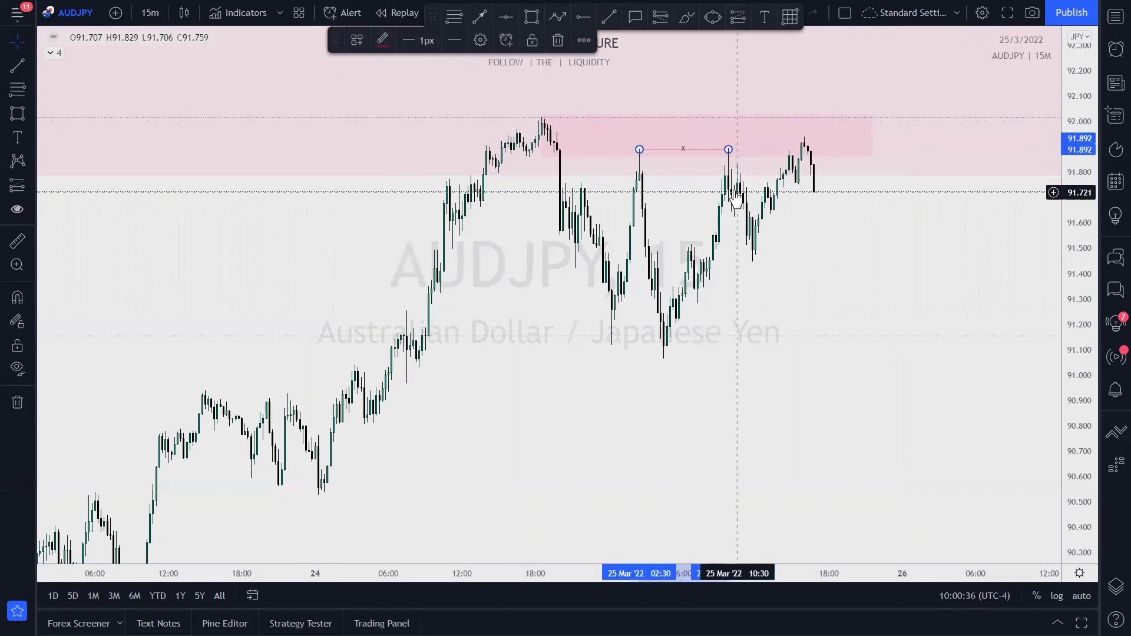
# Move the "x" line to 91.900 so it runs from the 25 Mar 09:45 high to the latest swing high
pyautogui.moveTo(700, 159); pyautogui.dragTo(775, 150)
pyautogui.click(786, 147)
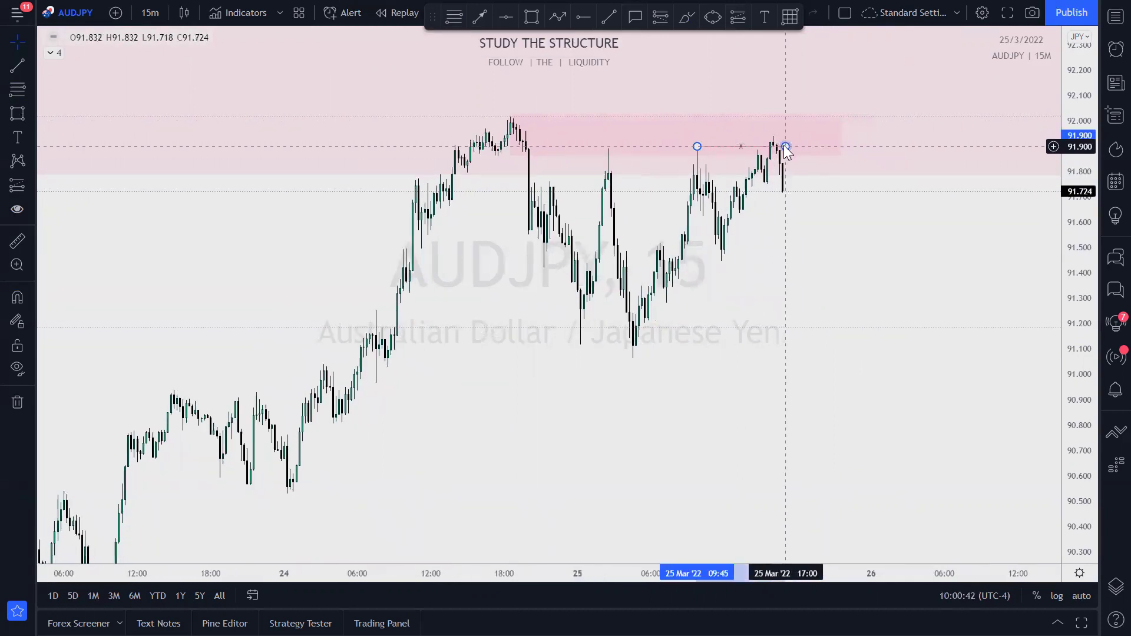
pyautogui.moveTo(771, 151); pyautogui.dragTo(771, 147)
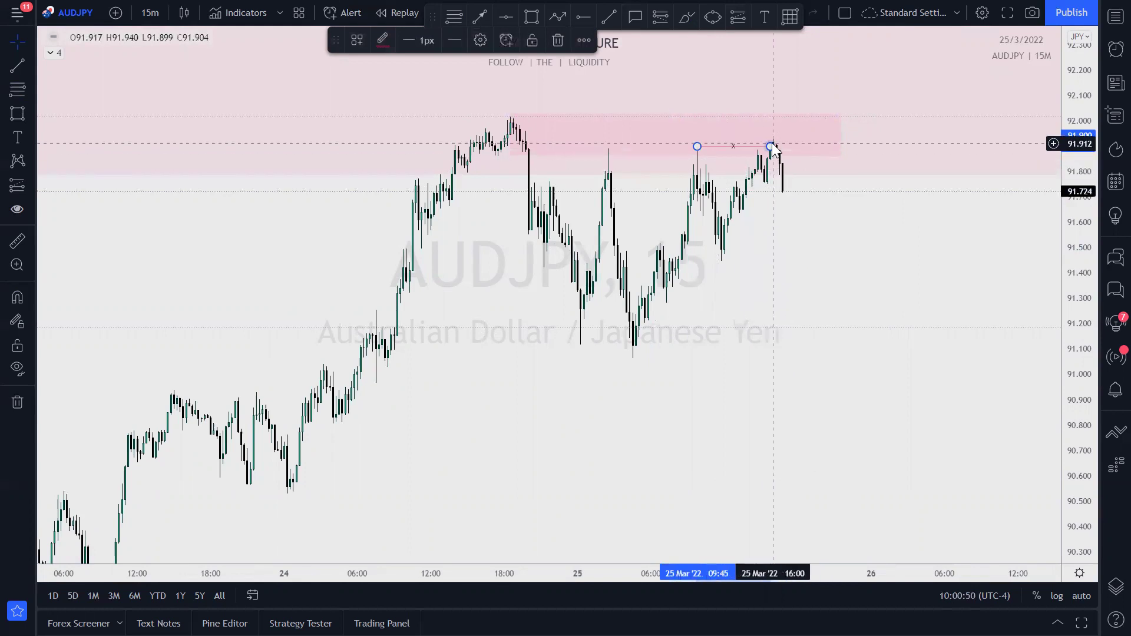
pyautogui.moveTo(1001, 257); pyautogui.dragTo(954, 260)
pyautogui.scroll(2, 752, 274)
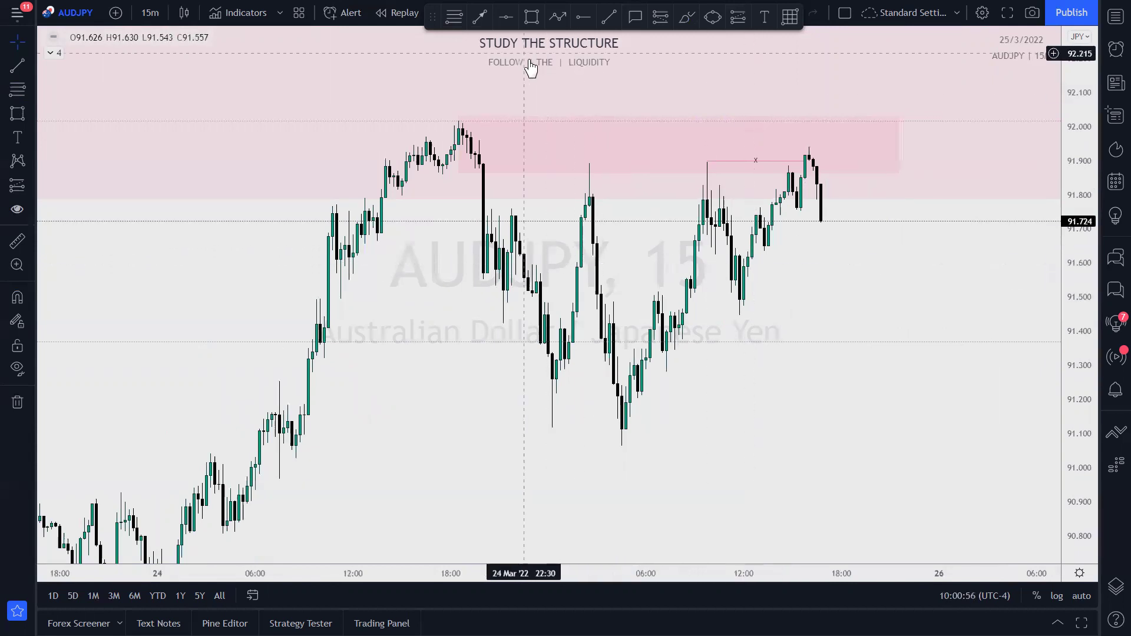
# Brush levels near 91.85, 91.82 and 91.58 under the earlier lows, and trace the drop and pullback down to about 91.3
pyautogui.click(684, 19)
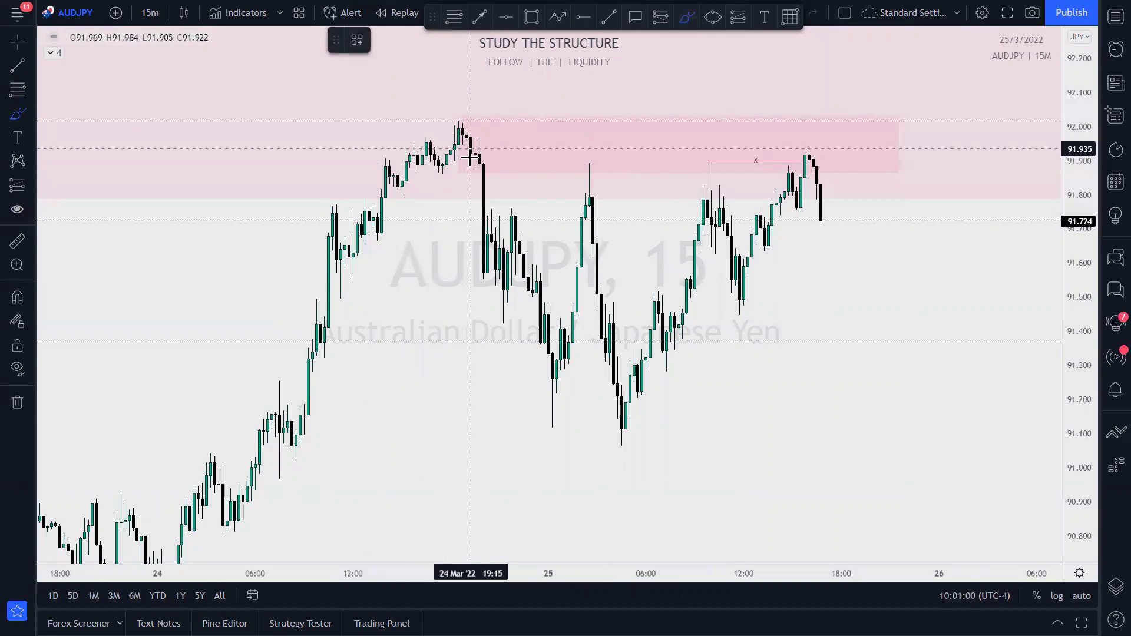
pyautogui.moveTo(492, 178)
pyautogui.mouseDown()
pyautogui.moveTo(435, 174)
pyautogui.moveTo(438, 189)
pyautogui.mouseUp()
pyautogui.moveTo(375, 272); pyautogui.dragTo(464, 270)
pyautogui.moveTo(483, 178)
pyautogui.mouseDown()
pyautogui.moveTo(480, 298)
pyautogui.moveTo(519, 208)
pyautogui.moveTo(559, 369)
pyautogui.mouseUp()
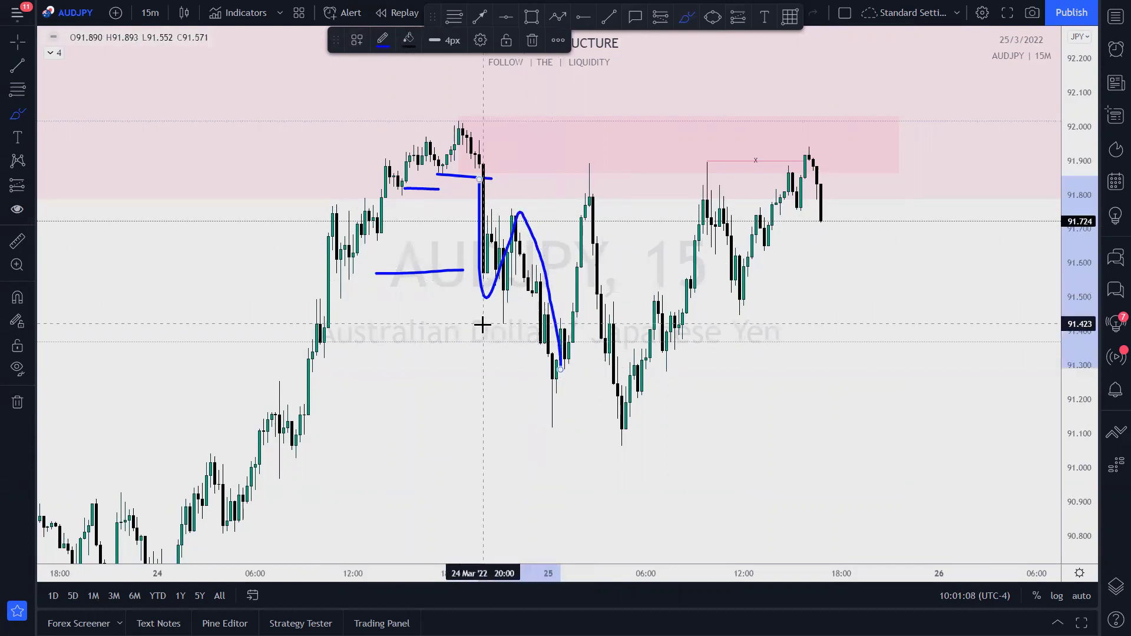
# Brush levels at the lows near 91.42 and 91.12 with traces of the swings between them, and undo all the brush strokes
pyautogui.moveTo(485, 323); pyautogui.dragTo(544, 324)
pyautogui.moveTo(560, 371)
pyautogui.mouseDown()
pyautogui.moveTo(560, 424)
pyautogui.moveTo(601, 161)
pyautogui.moveTo(633, 436)
pyautogui.mouseUp()
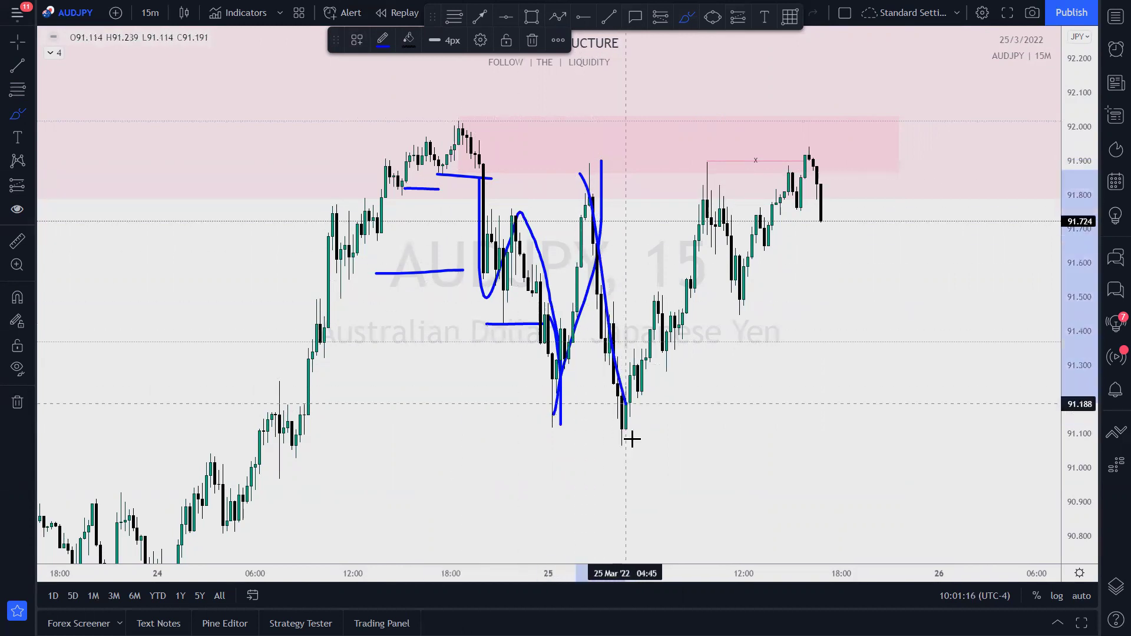
pyautogui.moveTo(555, 420); pyautogui.dragTo(629, 427)
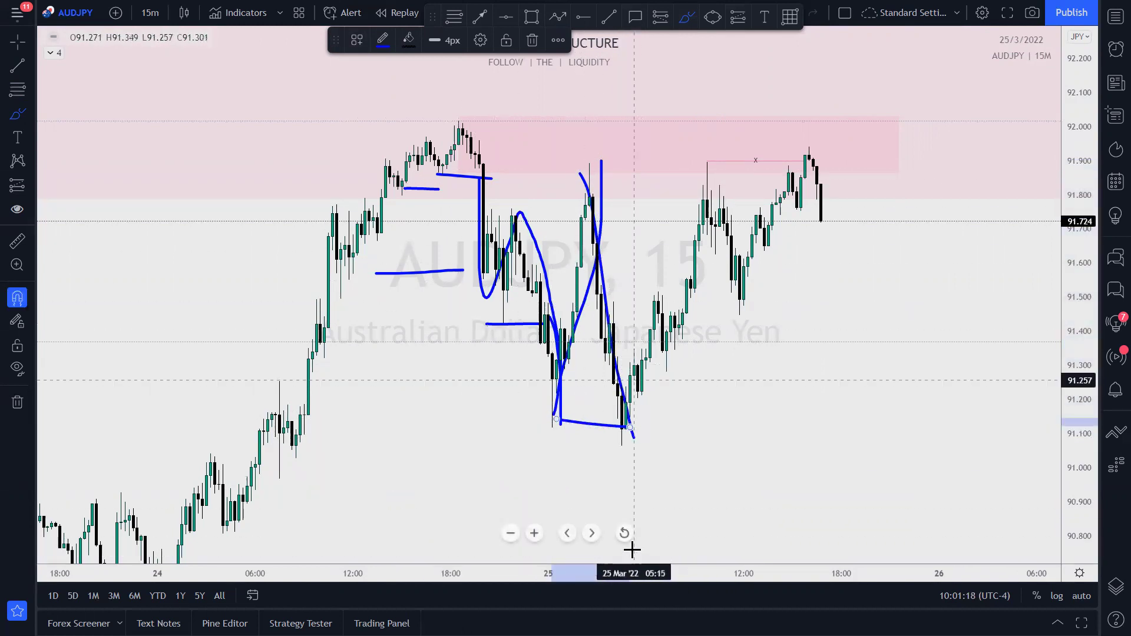
pyautogui.hotkey('ctrl', 'z')
pyautogui.hotkey('ctrl', 'z')
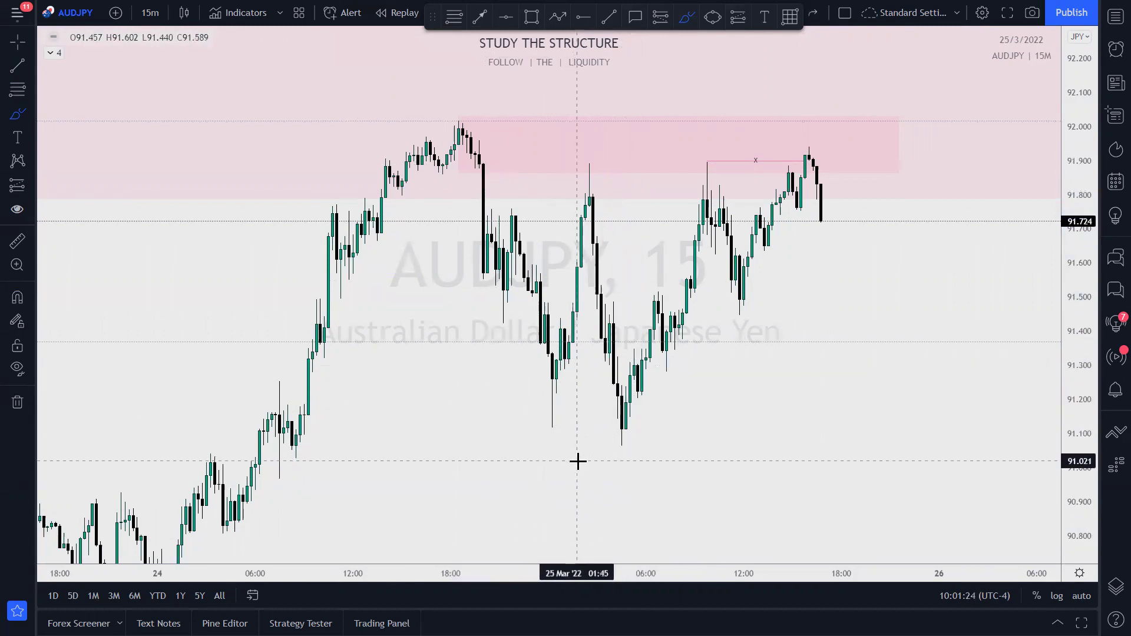
# Trace the rally from the low near 91.1 to about 91.9, brush the prior high's level near 91.89, and trace the pullback to 91.5
pyautogui.moveTo(622, 441)
pyautogui.mouseDown()
pyautogui.moveTo(654, 365)
pyautogui.moveTo(707, 155)
pyautogui.mouseUp()
pyautogui.moveTo(586, 163)
pyautogui.mouseDown()
pyautogui.moveTo(692, 167)
pyautogui.moveTo(737, 298)
pyautogui.mouseUp()
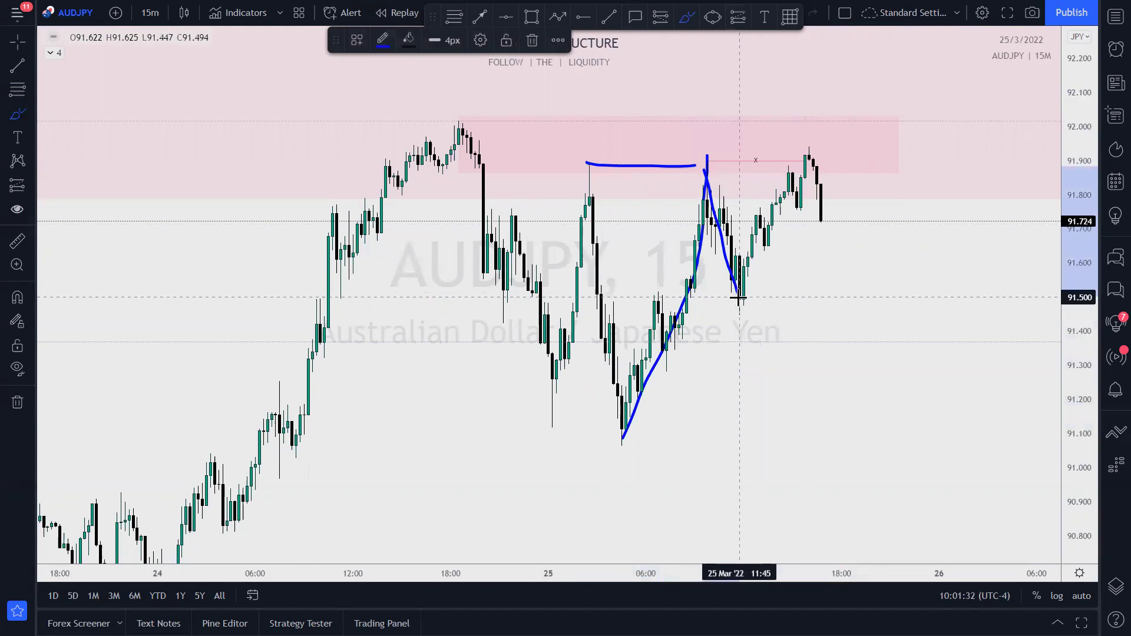
pyautogui.moveTo(738, 297); pyautogui.dragTo(739, 297)
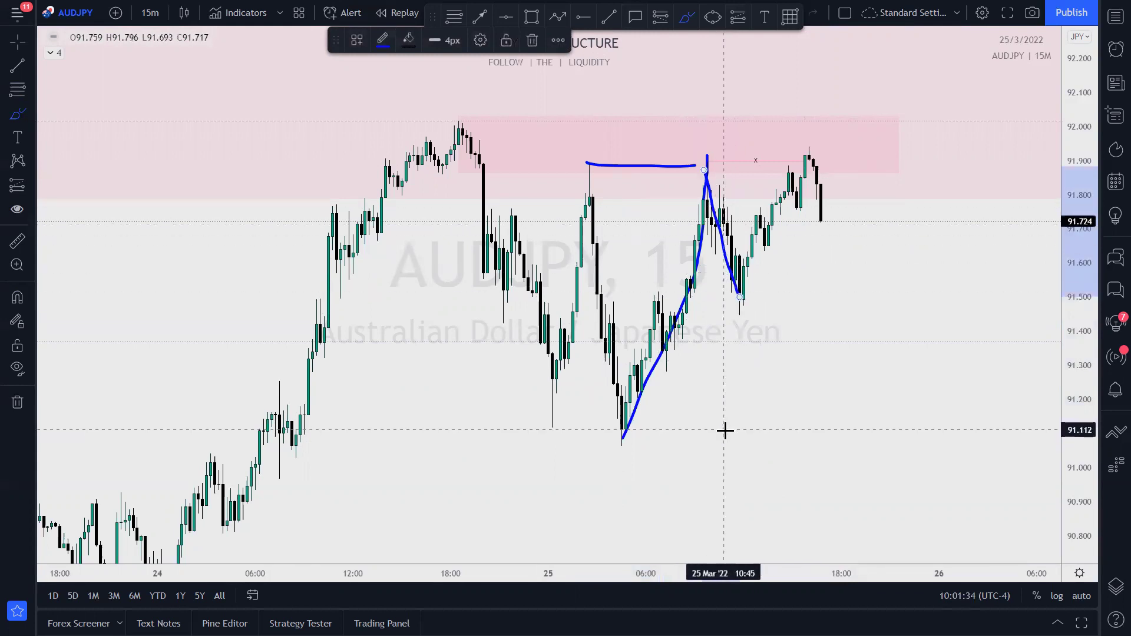
# Brush levels near 91.09 and 91.12 at the two lows, circle the 25 Mar 02:30 high, and trace the drop from it
pyautogui.moveTo(602, 437); pyautogui.dragTo(768, 435)
pyautogui.moveTo(593, 156)
pyautogui.mouseDown()
pyautogui.moveTo(560, 190)
pyautogui.moveTo(638, 451)
pyautogui.mouseUp()
pyautogui.moveTo(538, 420); pyautogui.dragTo(625, 427)
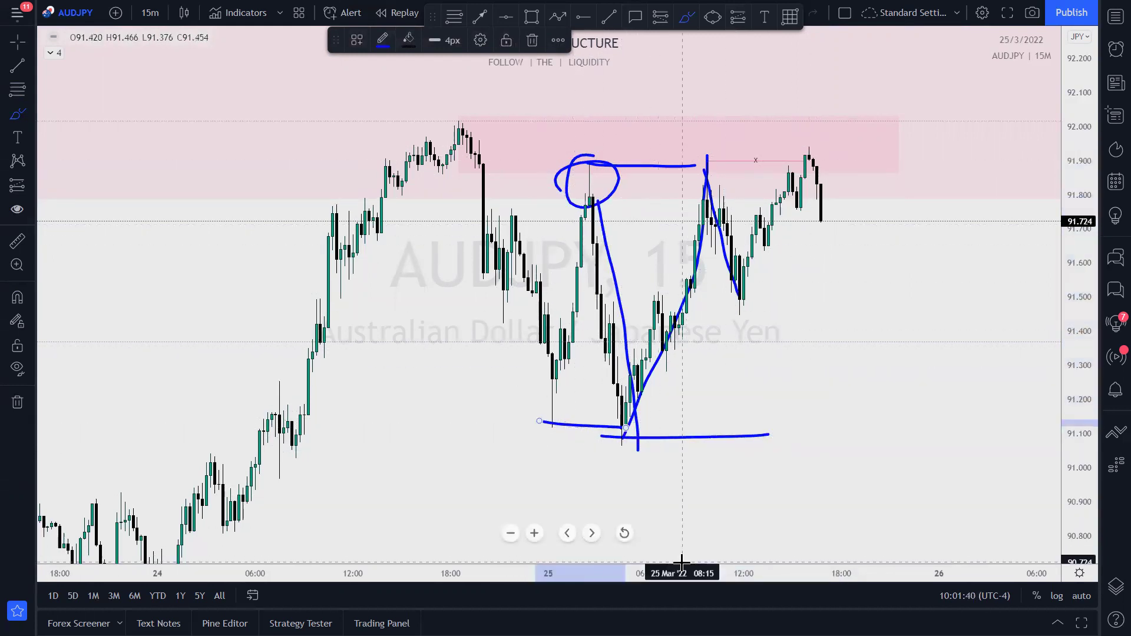
# Undo the brushed levels, the circle and the rally and drop traces
pyautogui.hotkey('ctrl', 'z')
pyautogui.hotkey('ctrl', 'z')
pyautogui.hotkey('ctrl', 'z')
pyautogui.hotkey('ctrl', 'z')
pyautogui.hotkey('ctrl', 'z')
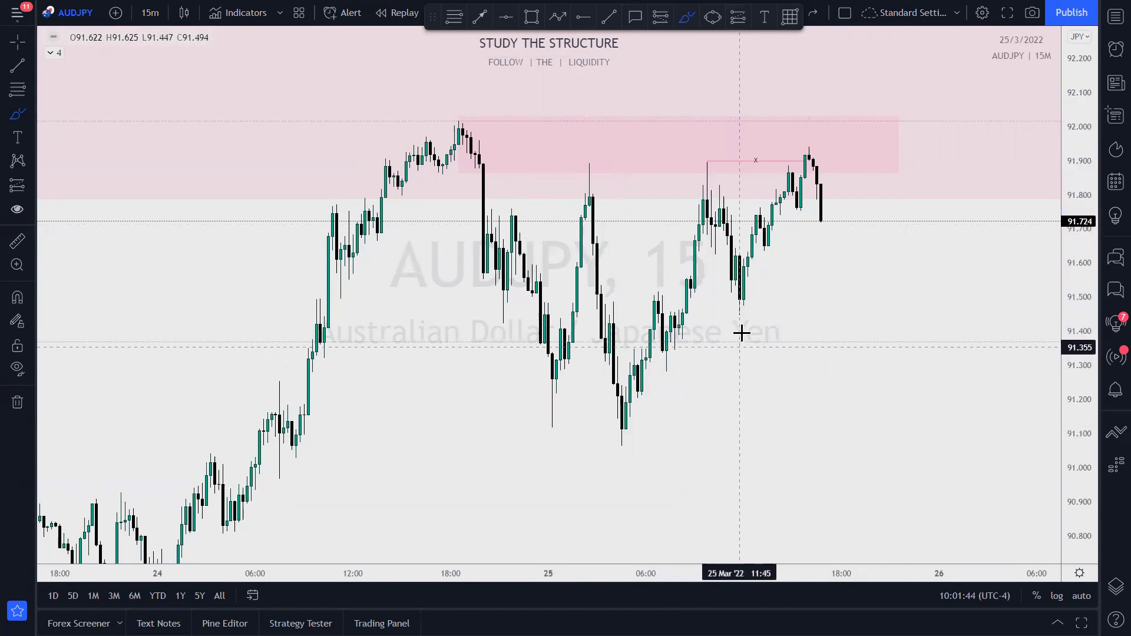
# Trace the drop from the circled 25 Mar 09:45 high, curve under its low near 91.4, and brush a level near 91.9
pyautogui.moveTo(711, 167); pyautogui.dragTo(739, 312)
pyautogui.moveTo(713, 149)
pyautogui.mouseDown()
pyautogui.moveTo(695, 194)
pyautogui.moveTo(691, 154)
pyautogui.mouseUp()
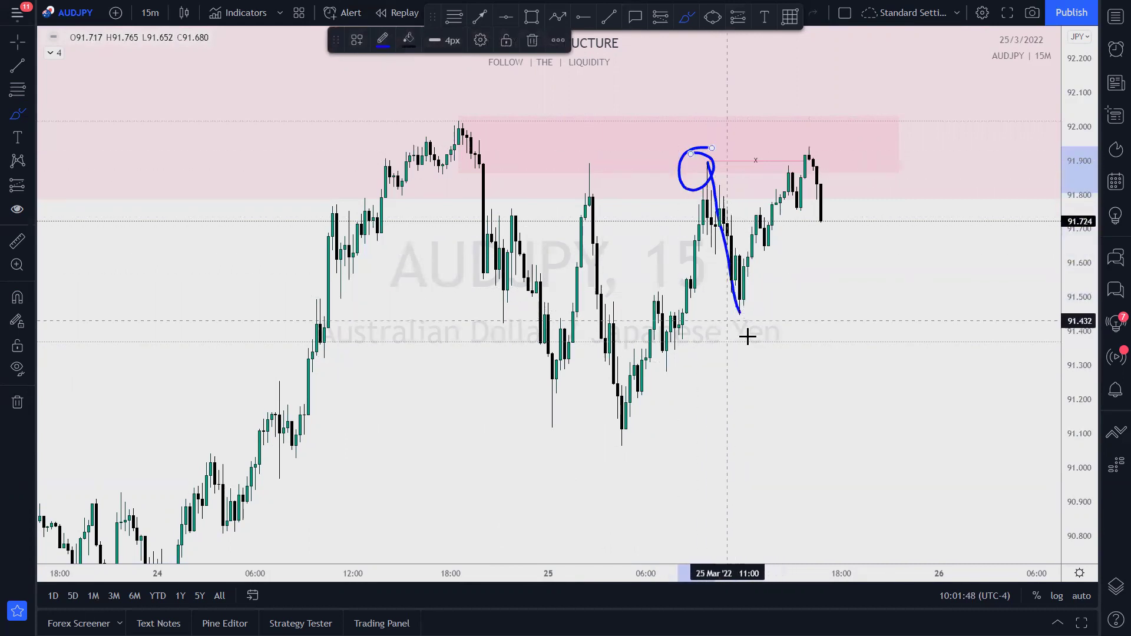
pyautogui.moveTo(733, 324); pyautogui.dragTo(776, 314)
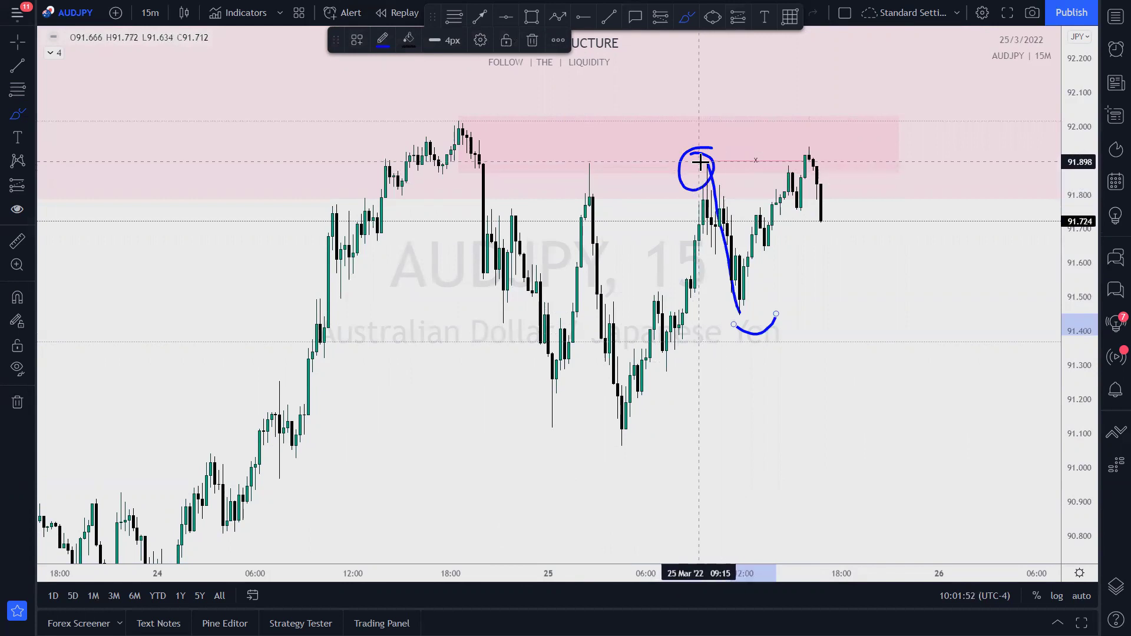
pyautogui.moveTo(700, 161); pyautogui.dragTo(813, 163)
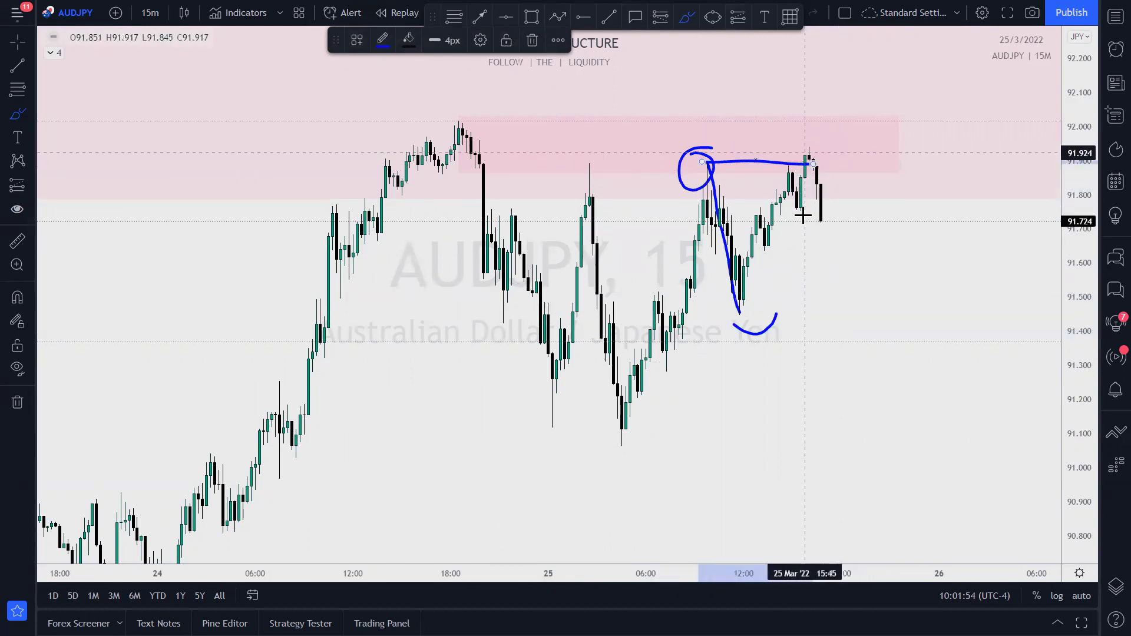
# Undo the level near 91.9, the curve under the low, the circle and the drop trace
pyautogui.hotkey('ctrl', 'z')
pyautogui.hotkey('ctrl', 'z')
pyautogui.hotkey('ctrl', 'z')
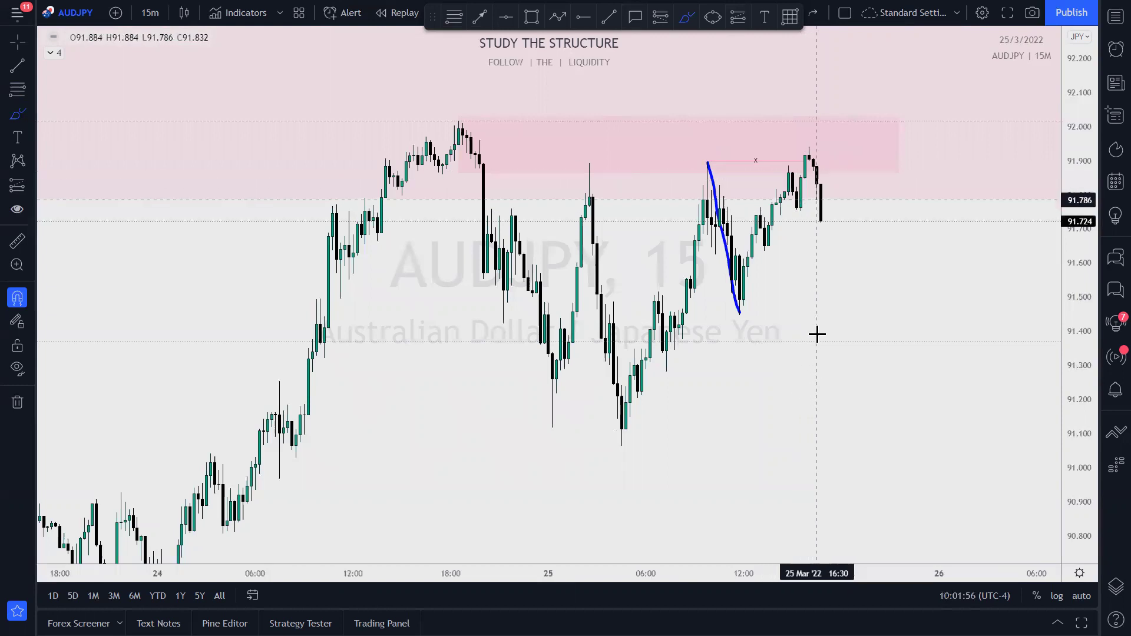
# Brush a short level near 91.76 from the last swing low to the latest bearish candle
pyautogui.scroll(3, 816, 328)
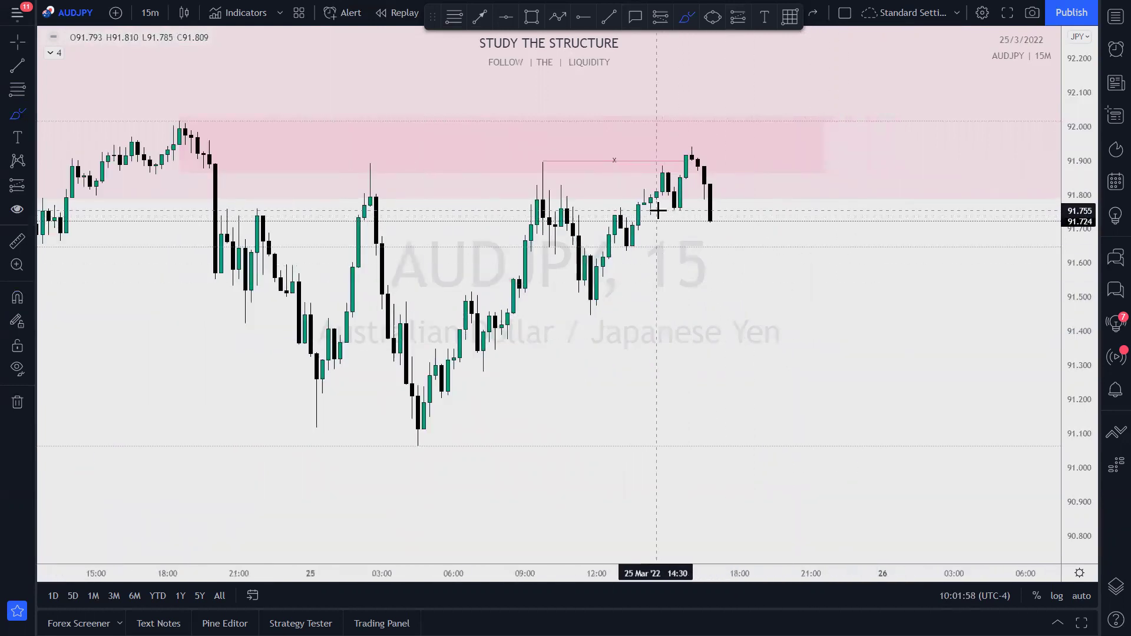
pyautogui.moveTo(678, 212); pyautogui.dragTo(710, 210)
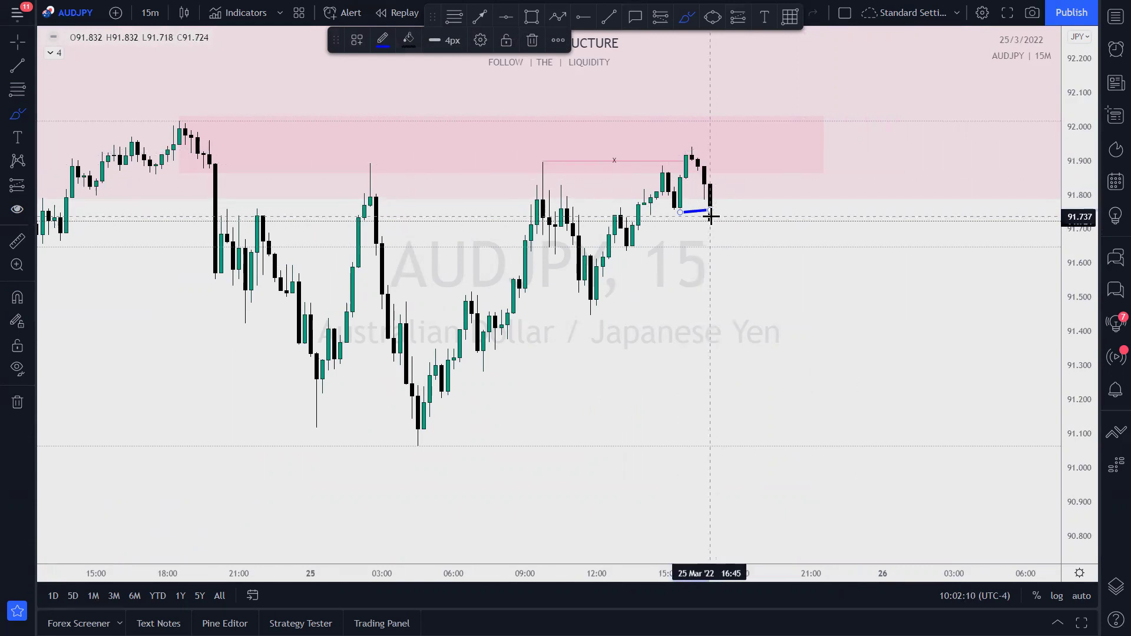
# Brush levels near 91.45 and 91.9, trace the drop from the 25 Mar 09:45 high and the following rally, and circle the low between them
pyautogui.moveTo(592, 310); pyautogui.dragTo(810, 314)
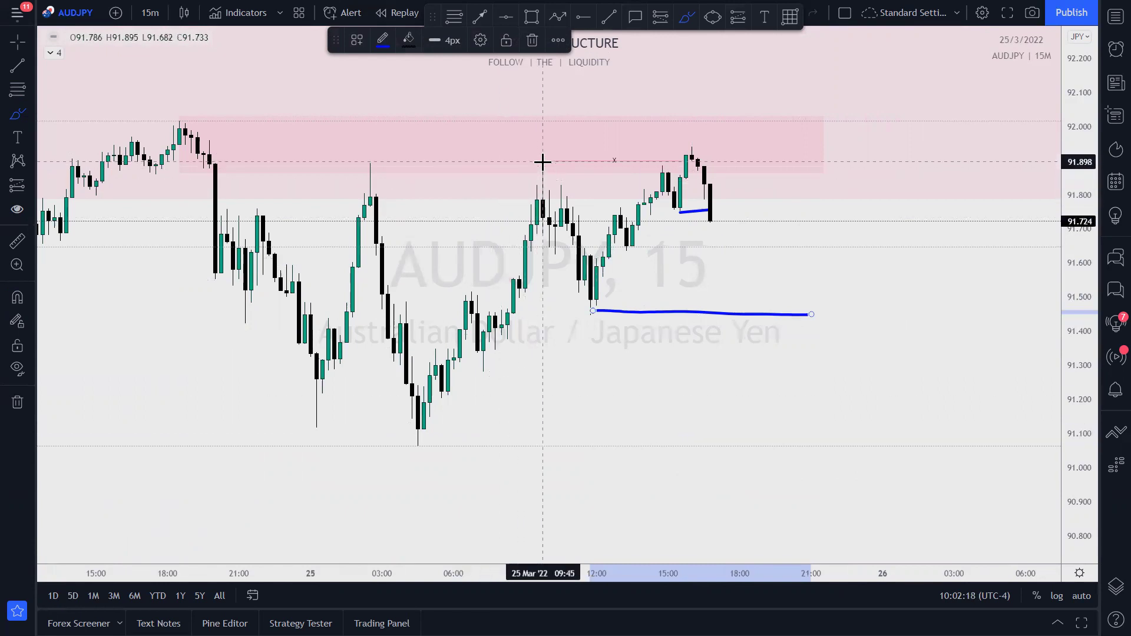
pyautogui.moveTo(371, 160)
pyautogui.mouseDown()
pyautogui.moveTo(361, 158)
pyautogui.moveTo(557, 161)
pyautogui.moveTo(596, 307)
pyautogui.moveTo(644, 202)
pyautogui.moveTo(692, 143)
pyautogui.mouseUp()
pyautogui.moveTo(623, 301)
pyautogui.mouseDown()
pyautogui.moveTo(609, 282)
pyautogui.moveTo(613, 296)
pyautogui.moveTo(601, 299)
pyautogui.moveTo(697, 134)
pyautogui.mouseUp()
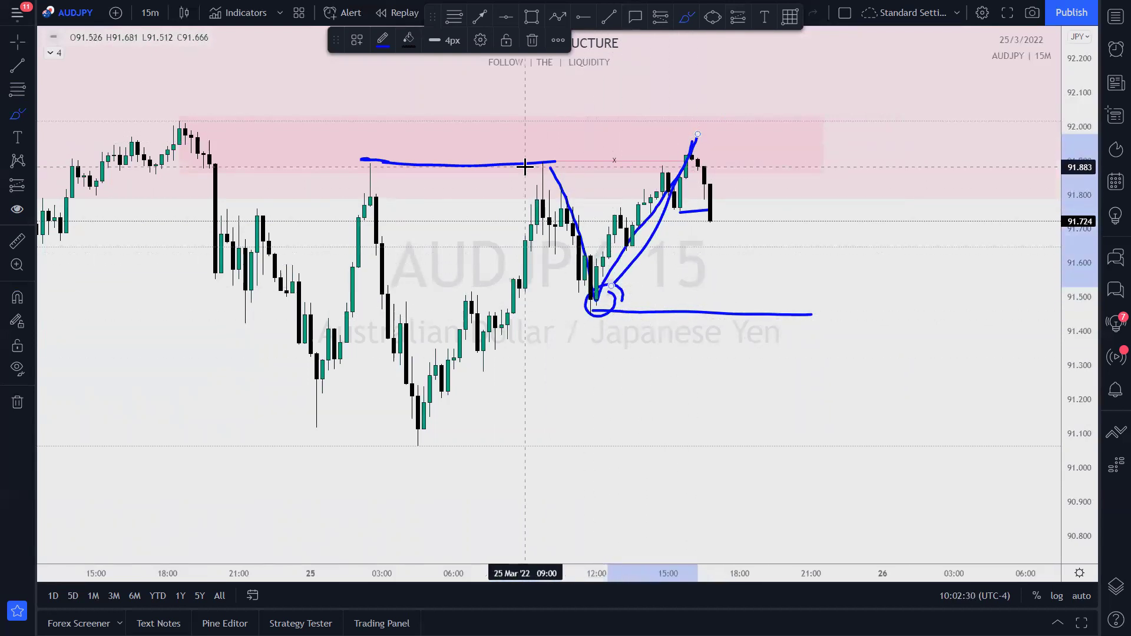
# Undo the level near 91.9, the drop and rally traces, and the circle around the low
pyautogui.press('Escape')
pyautogui.hotkey('ctrl', 'z')
pyautogui.hotkey('ctrl', 'z')
pyautogui.hotkey('ctrl', 'z')
pyautogui.hotkey('ctrl', 'z')
pyautogui.hotkey('ctrl', 'z')
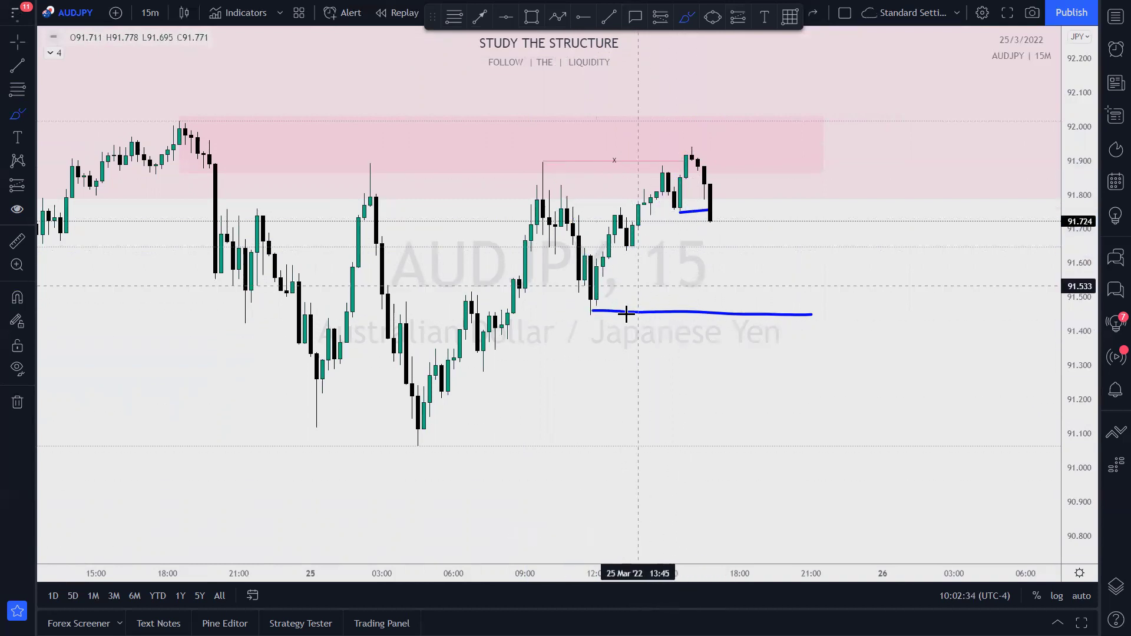
# Brush a rising level from the 24 Mar high near 92.0 and another from the 24 Mar low near 90.6
pyautogui.scroll(-4, 627, 383)
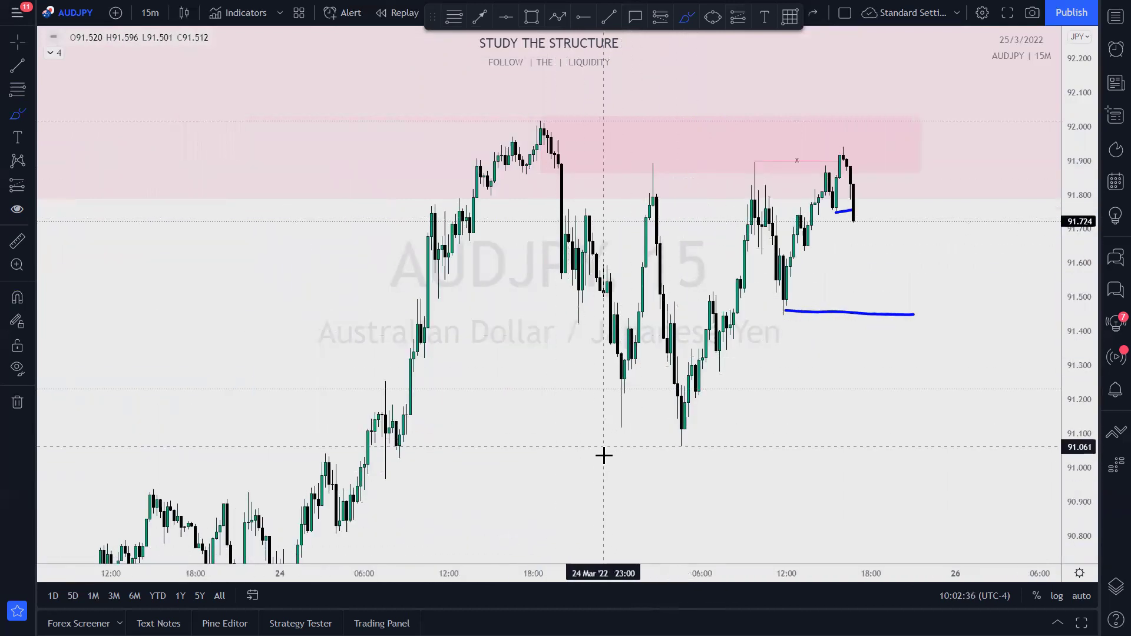
pyautogui.moveTo(503, 122); pyautogui.dragTo(1011, 81)
pyautogui.scroll(-3, 625, 360)
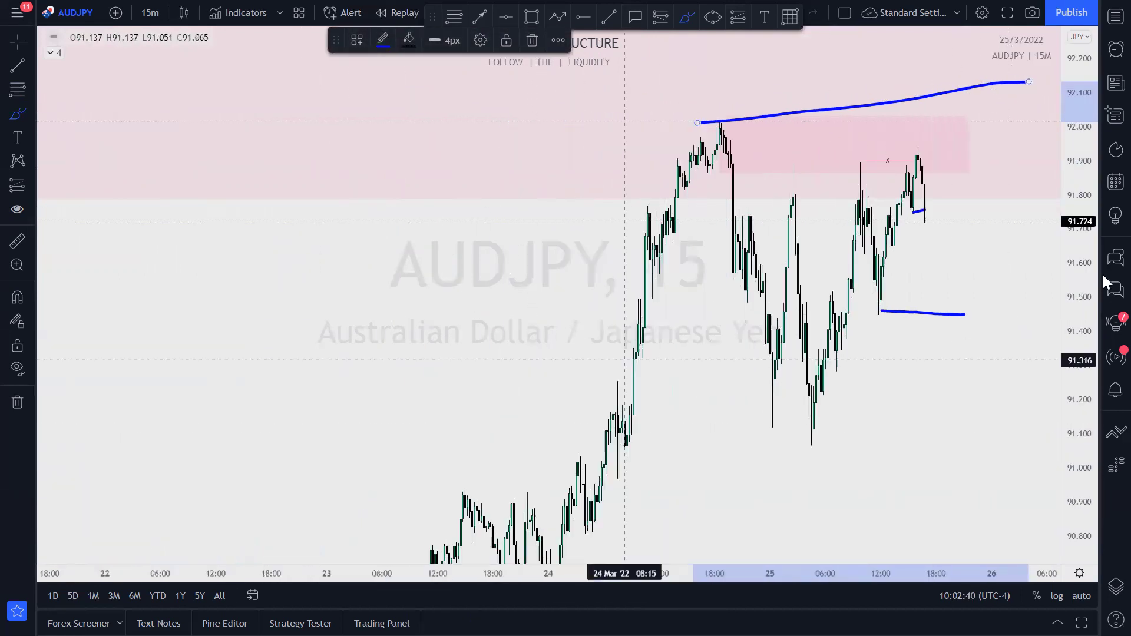
pyautogui.moveTo(1076, 256); pyautogui.dragTo(1076, 283)
pyautogui.moveTo(533, 492); pyautogui.dragTo(933, 483)
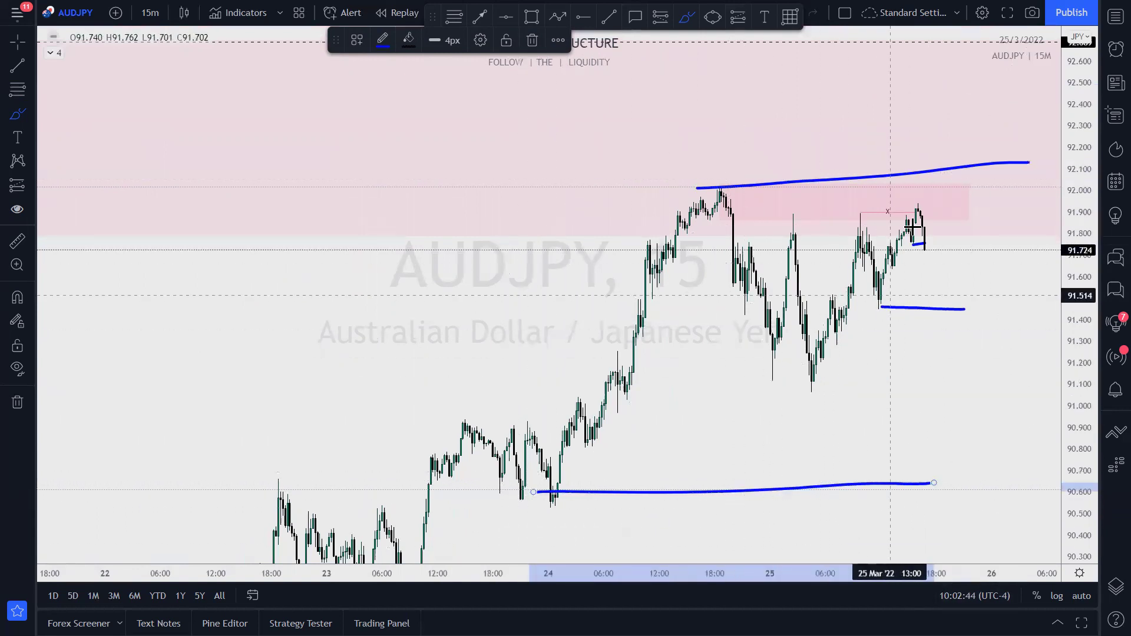
# Undo the two levels from the 24 Mar high and low and the remaining brushed levels near 91.45 and 91.76
pyautogui.hotkey('ctrl', 'z')
pyautogui.hotkey('ctrl', 'z')
pyautogui.hotkey('ctrl', 'z')
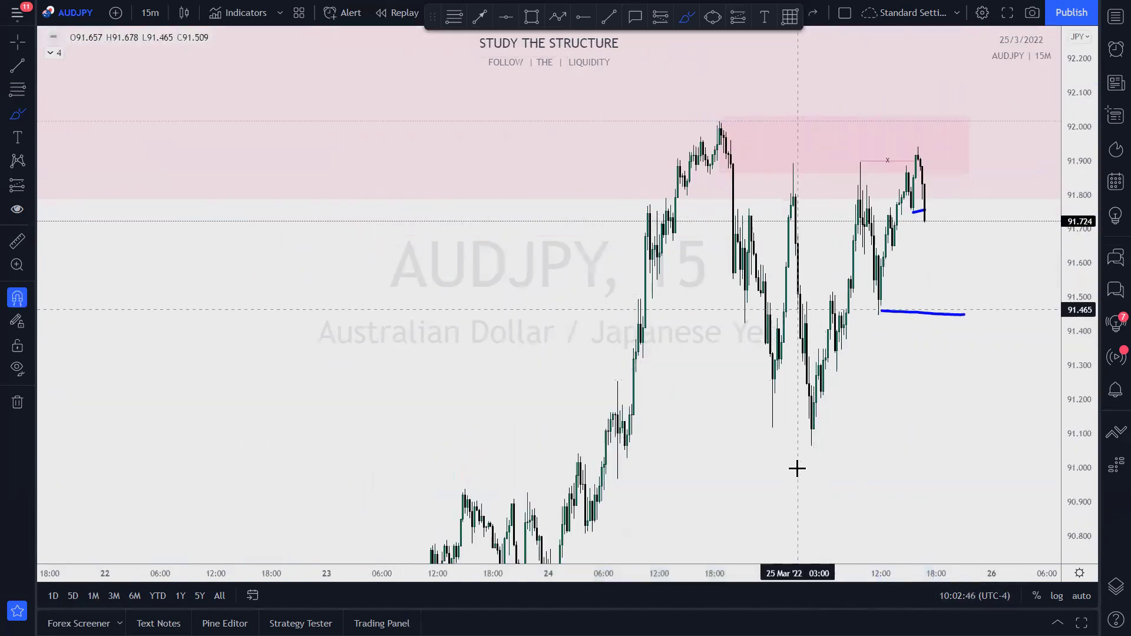
pyautogui.scroll(5, 748, 439)
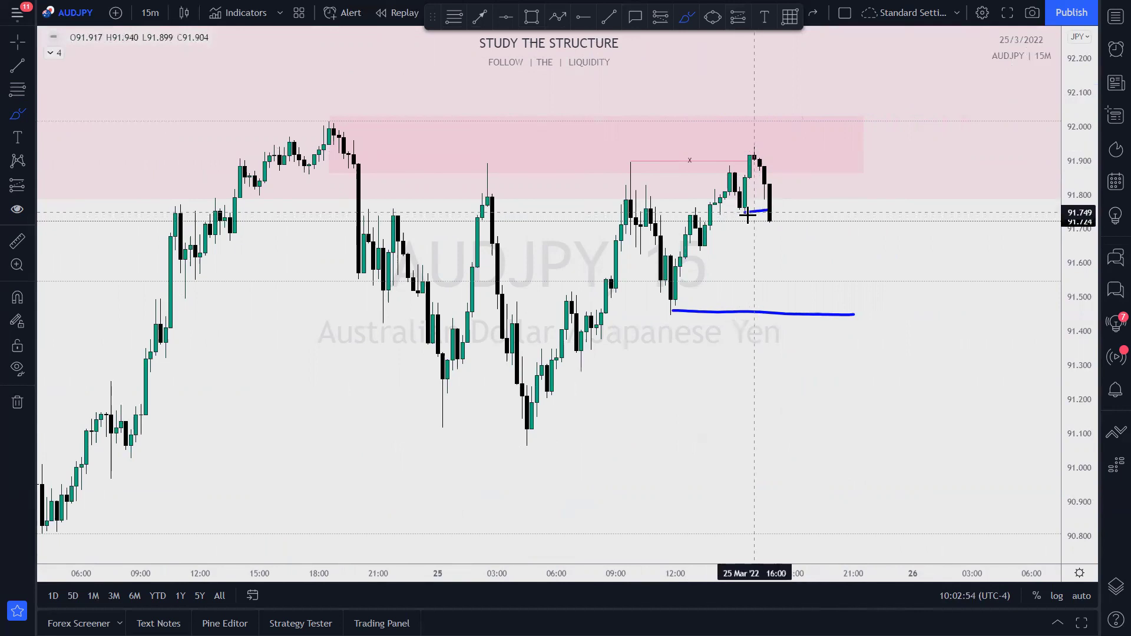
pyautogui.scroll(2, 773, 429)
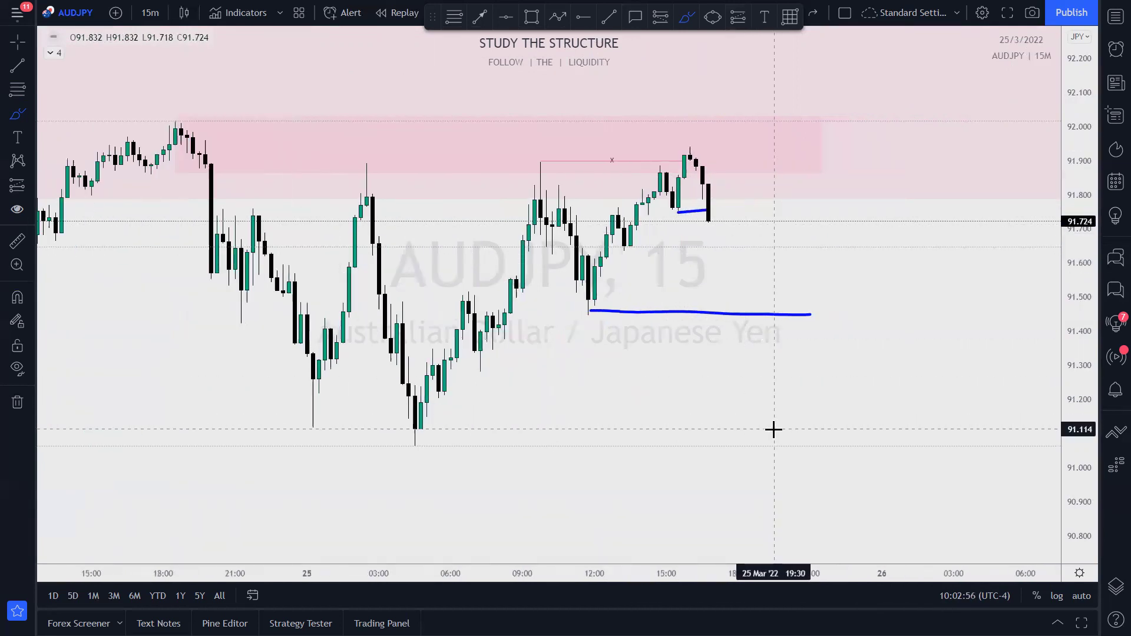
pyautogui.press('ctrl')
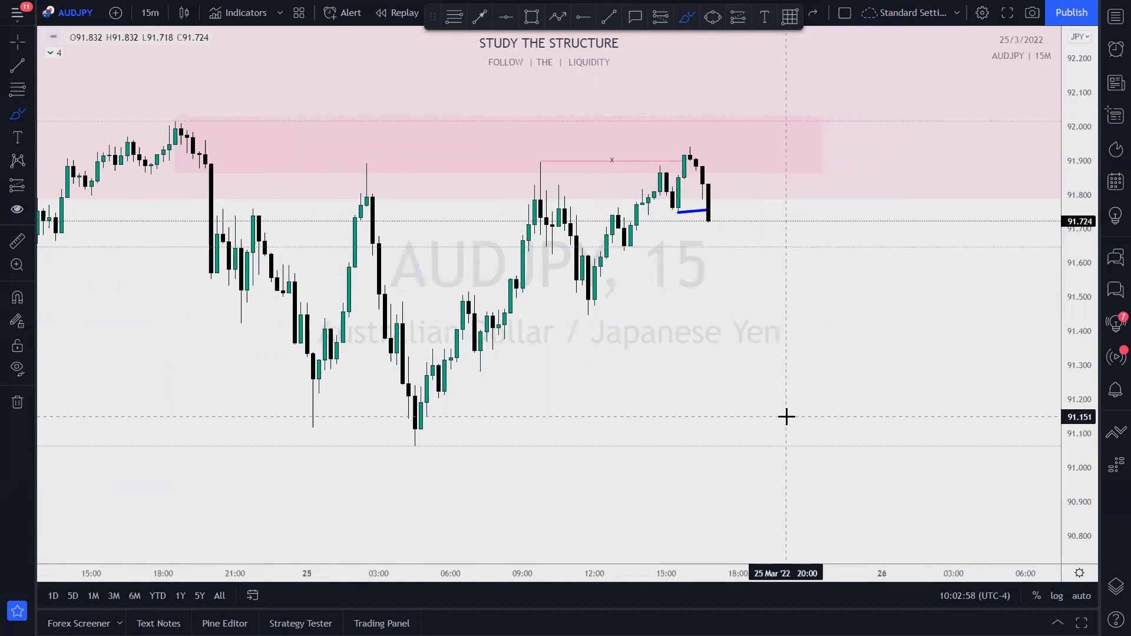
pyautogui.press('Escape')
pyautogui.scroll(1, 772, 363)
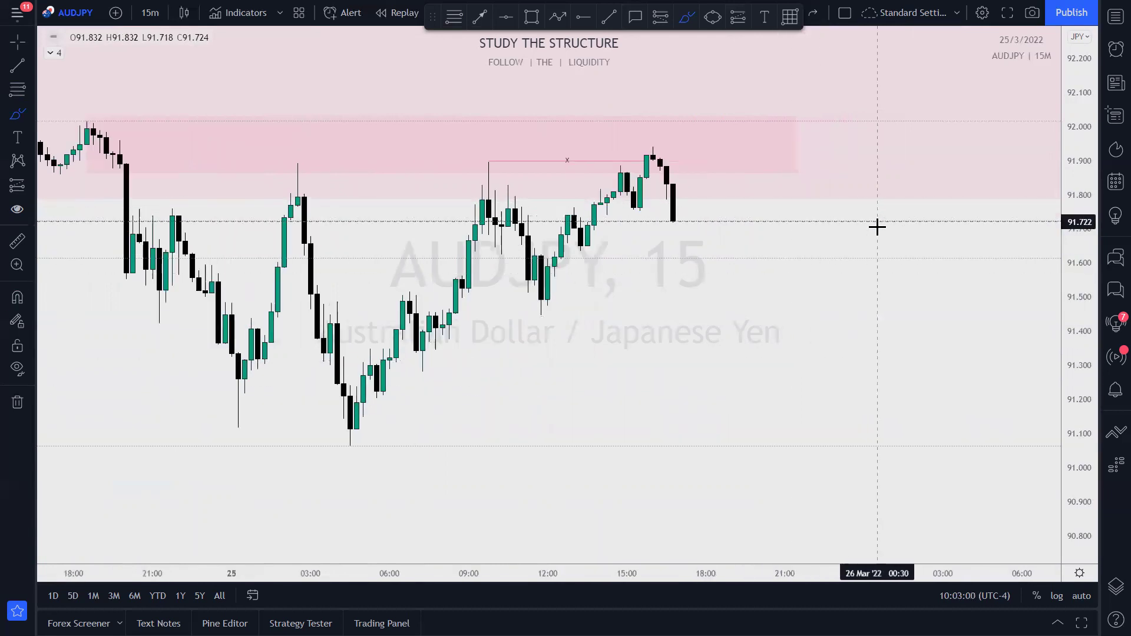
# Brush a short level near 91.75 from the 25 Mar 15:15 swing low to the latest bearish candle
pyautogui.moveTo(838, 292); pyautogui.dragTo(960, 341)
pyautogui.scroll(1, 790, 300)
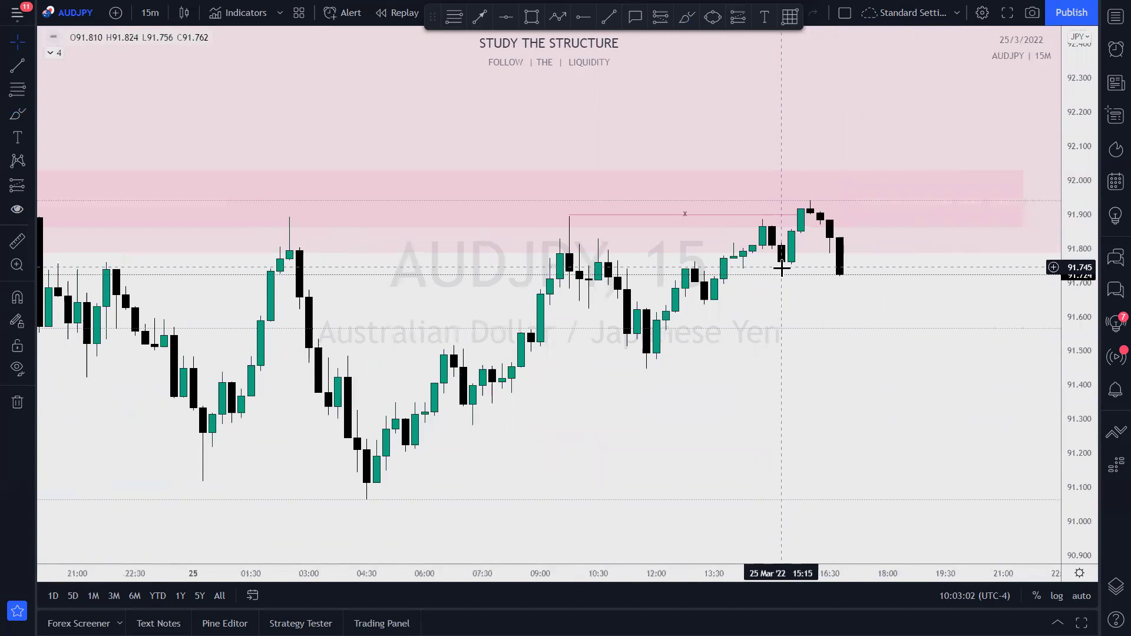
pyautogui.click(685, 19)
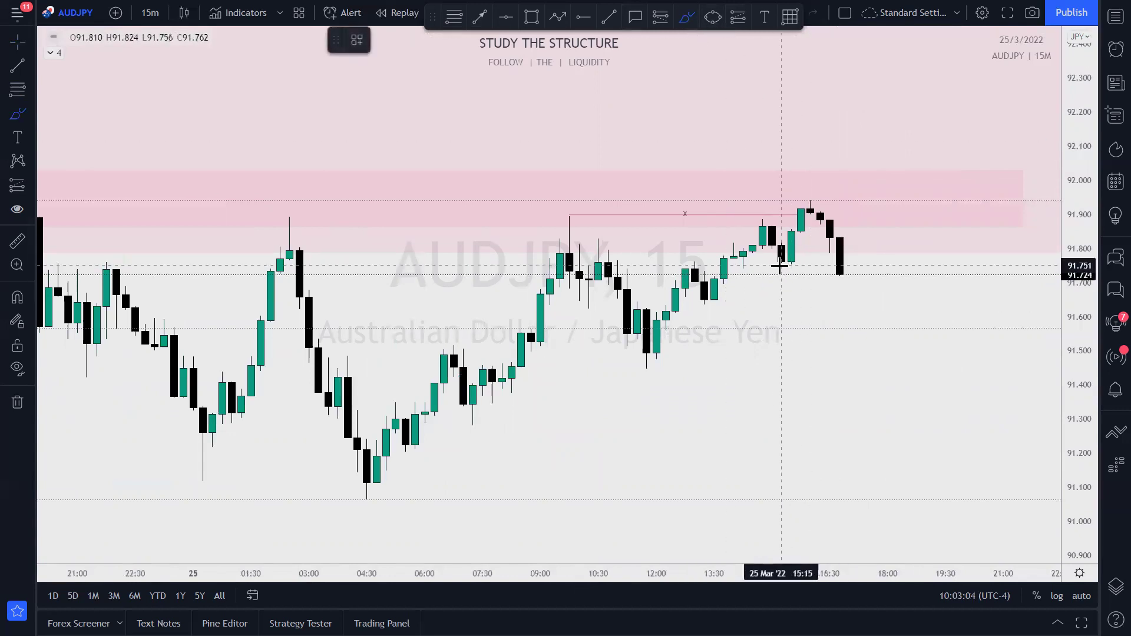
pyautogui.moveTo(784, 265); pyautogui.dragTo(811, 266)
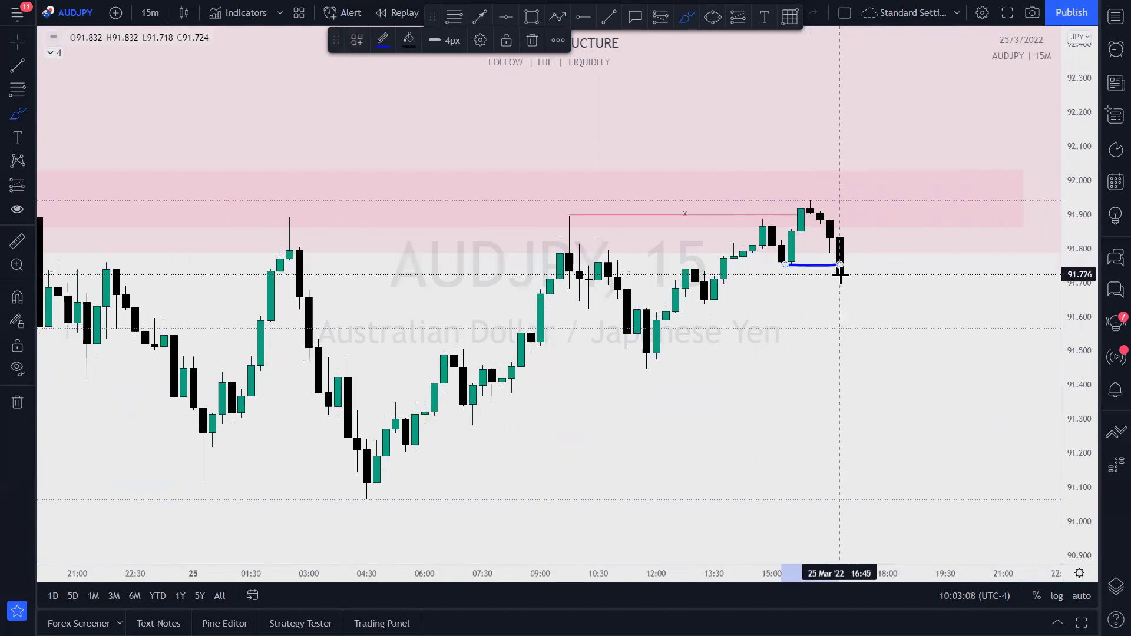
# Sketch a projected pullback near 91.9 and drop to about 91.35, arc the three tops, and circle the peak and pullback high
pyautogui.moveTo(849, 281); pyautogui.dragTo(868, 231)
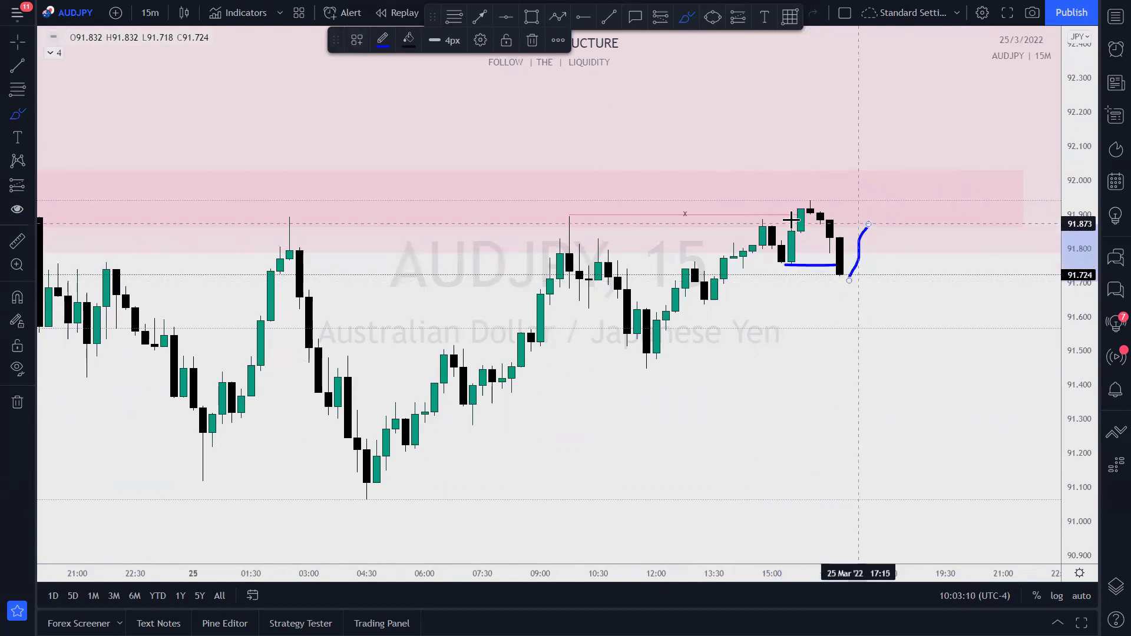
pyautogui.moveTo(735, 223)
pyautogui.mouseDown()
pyautogui.moveTo(772, 221)
pyautogui.moveTo(807, 187)
pyautogui.moveTo(907, 222)
pyautogui.moveTo(901, 401)
pyautogui.mouseUp()
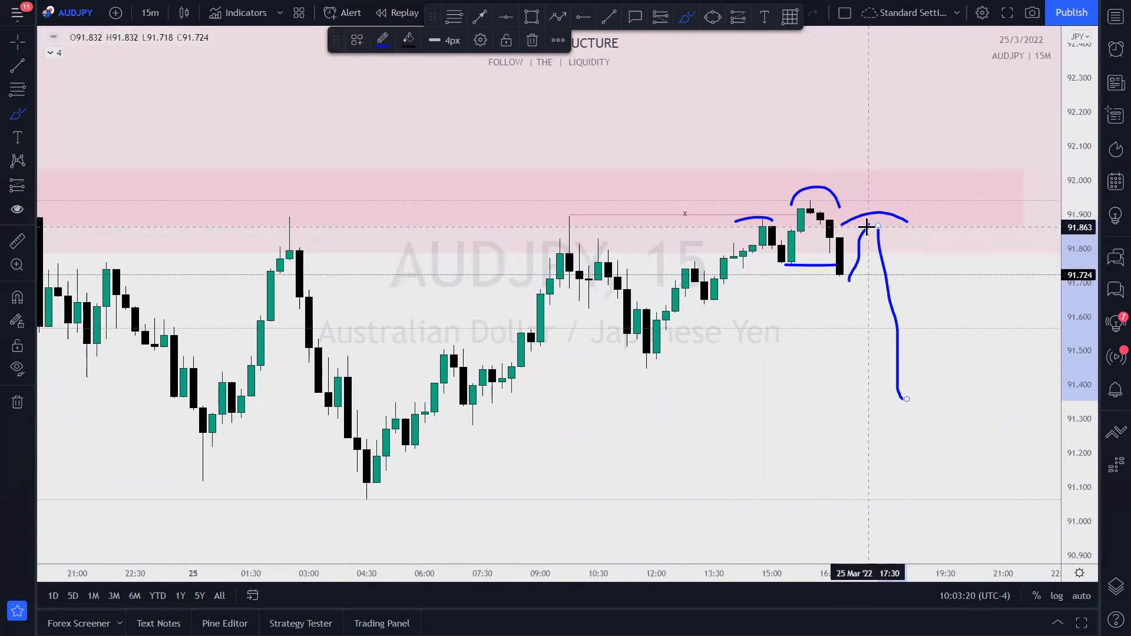
pyautogui.click(827, 265)
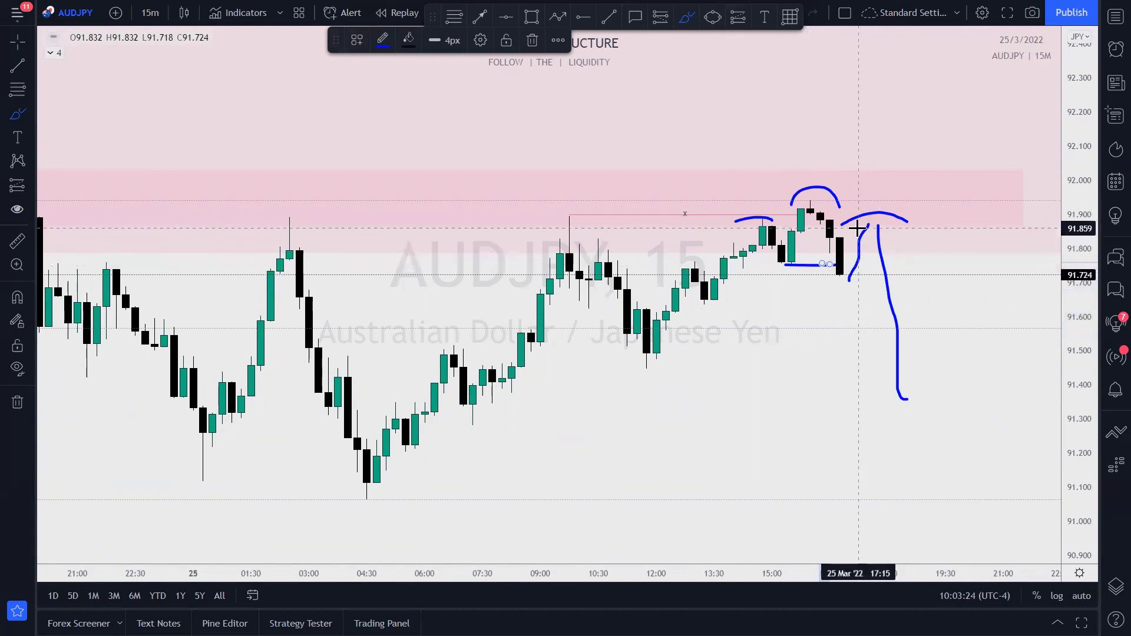
pyautogui.moveTo(837, 205)
pyautogui.mouseDown()
pyautogui.moveTo(803, 219)
pyautogui.moveTo(839, 214)
pyautogui.moveTo(820, 223)
pyautogui.mouseUp()
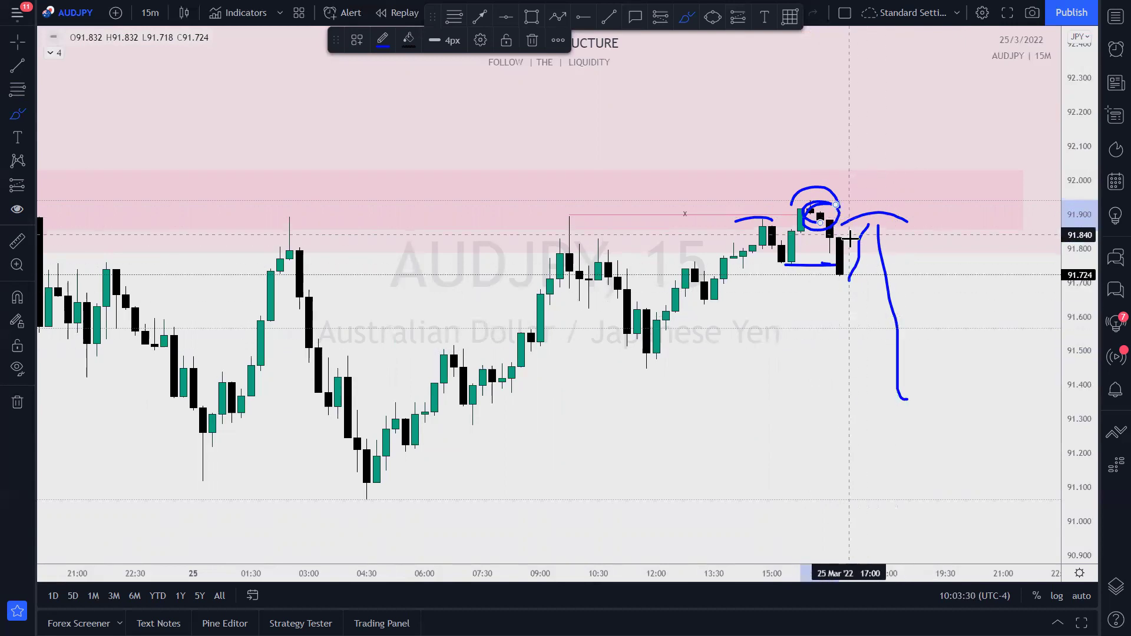
pyautogui.click(874, 218)
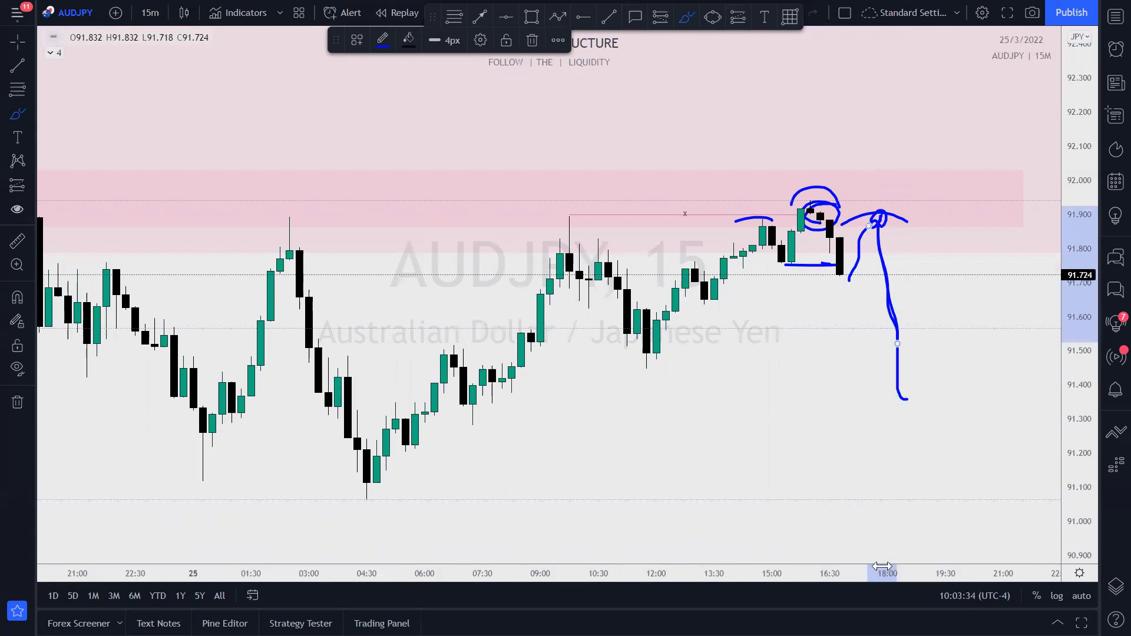
# Brush a level near 91.48 from the 25 Mar 11:45 swing low across the projected drop and circle that low
pyautogui.scroll(-3, 876, 391)
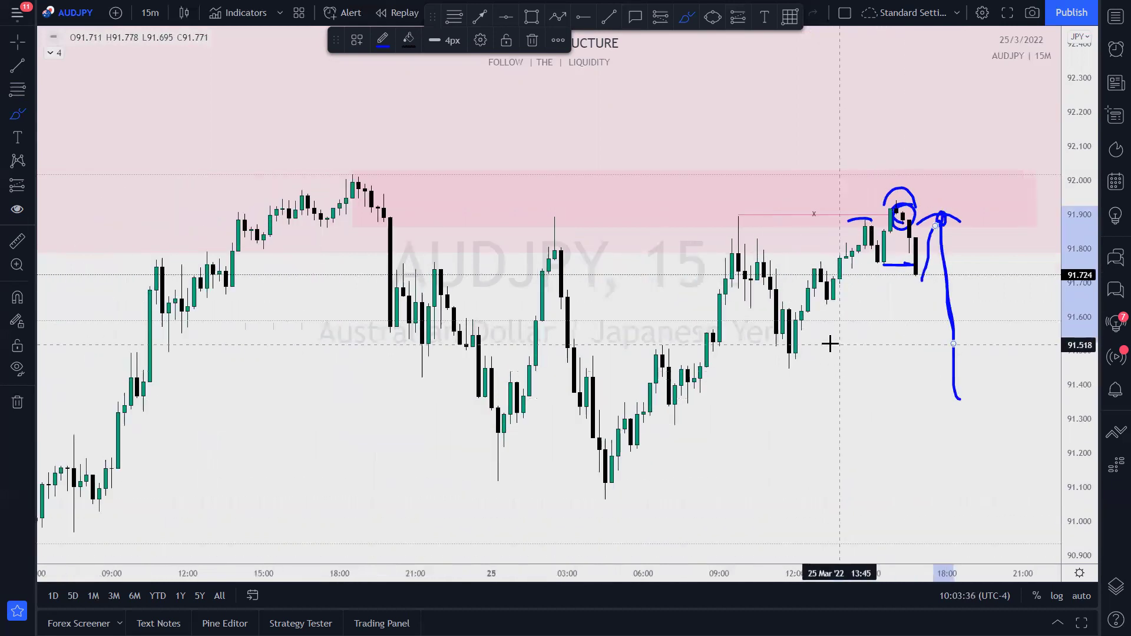
pyautogui.moveTo(781, 358); pyautogui.dragTo(955, 360)
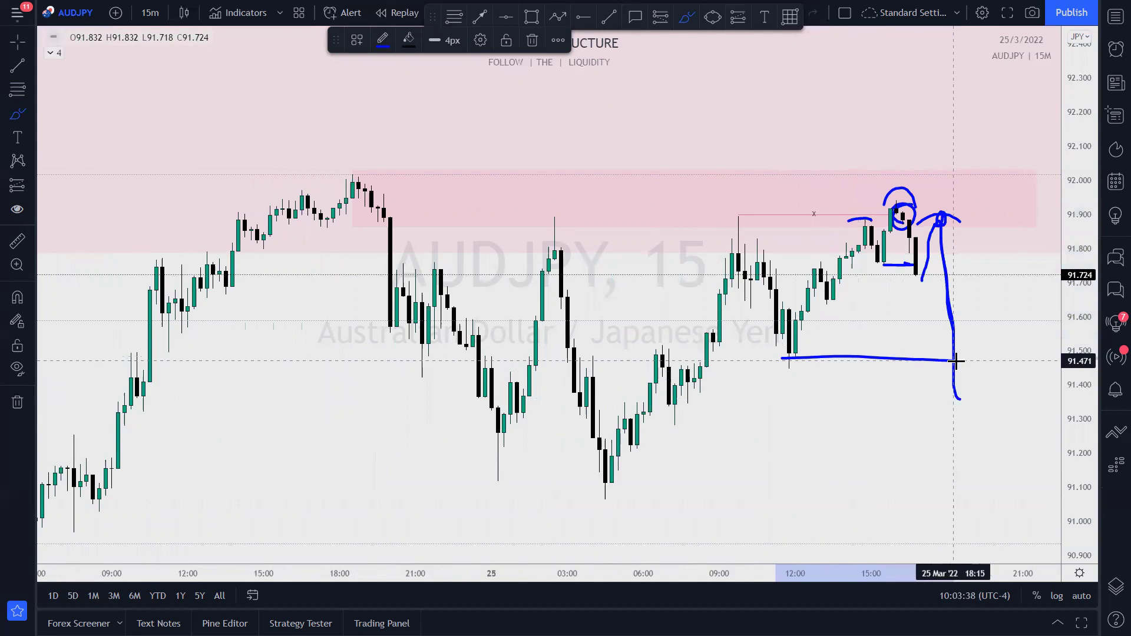
pyautogui.scroll(5, 883, 457)
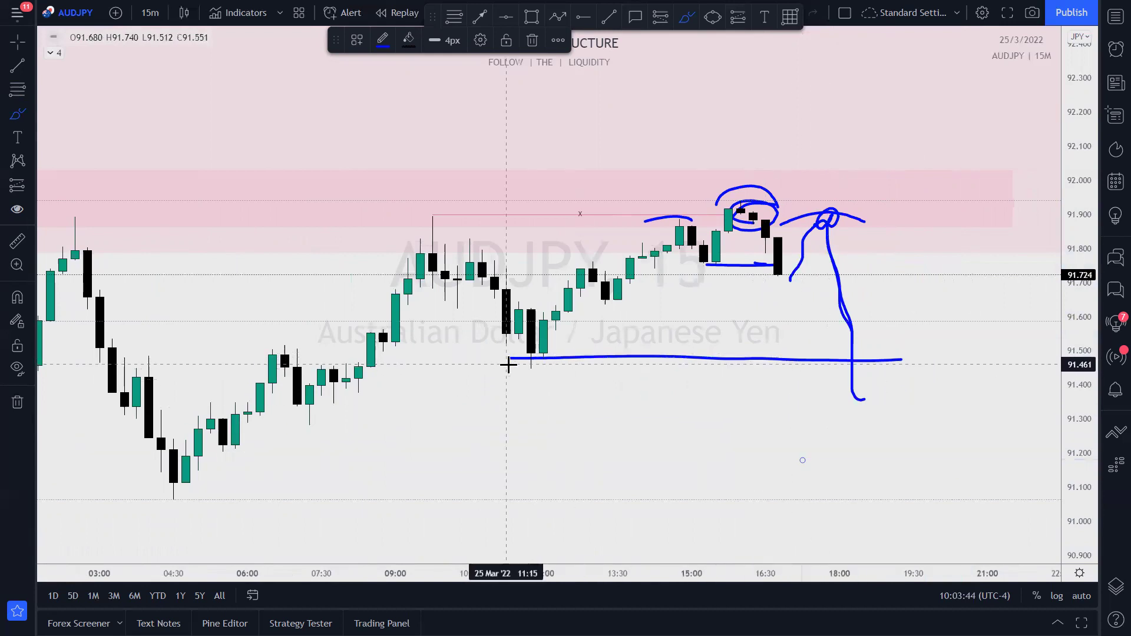
pyautogui.moveTo(541, 373)
pyautogui.mouseDown()
pyautogui.moveTo(555, 356)
pyautogui.moveTo(523, 356)
pyautogui.moveTo(550, 343)
pyautogui.mouseUp()
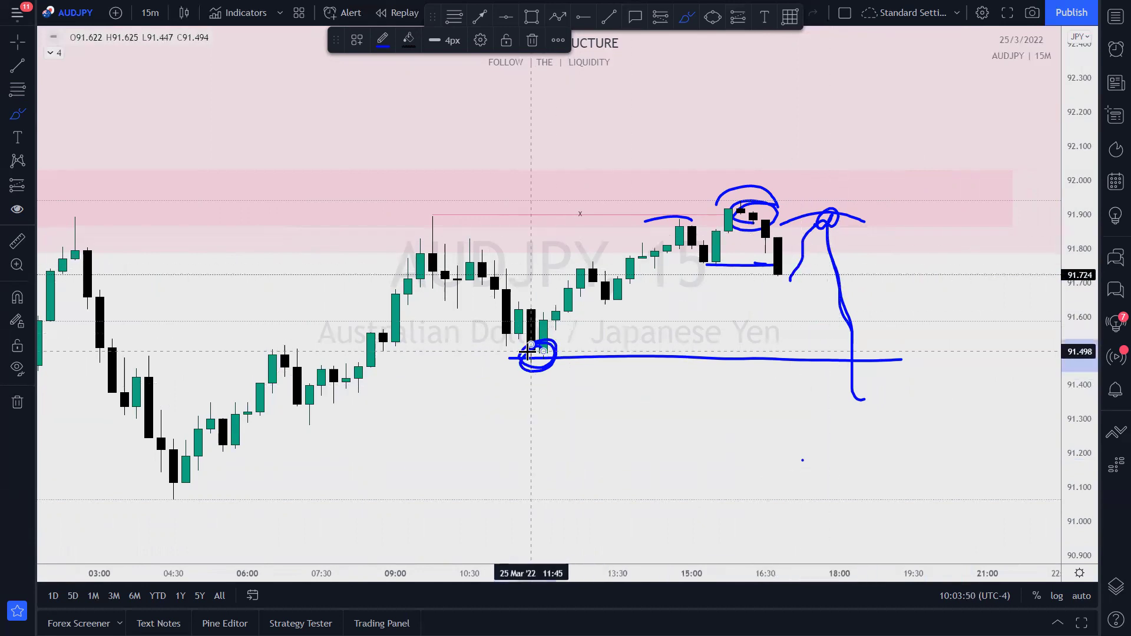
# Trace an alternative path: a stepped decline below the 91.48 level, a rally to a circled high near 91.8, and a drop to about 91.17
pyautogui.moveTo(854, 415); pyautogui.dragTo(889, 269)
pyautogui.moveTo(800, 293); pyautogui.dragTo(808, 302)
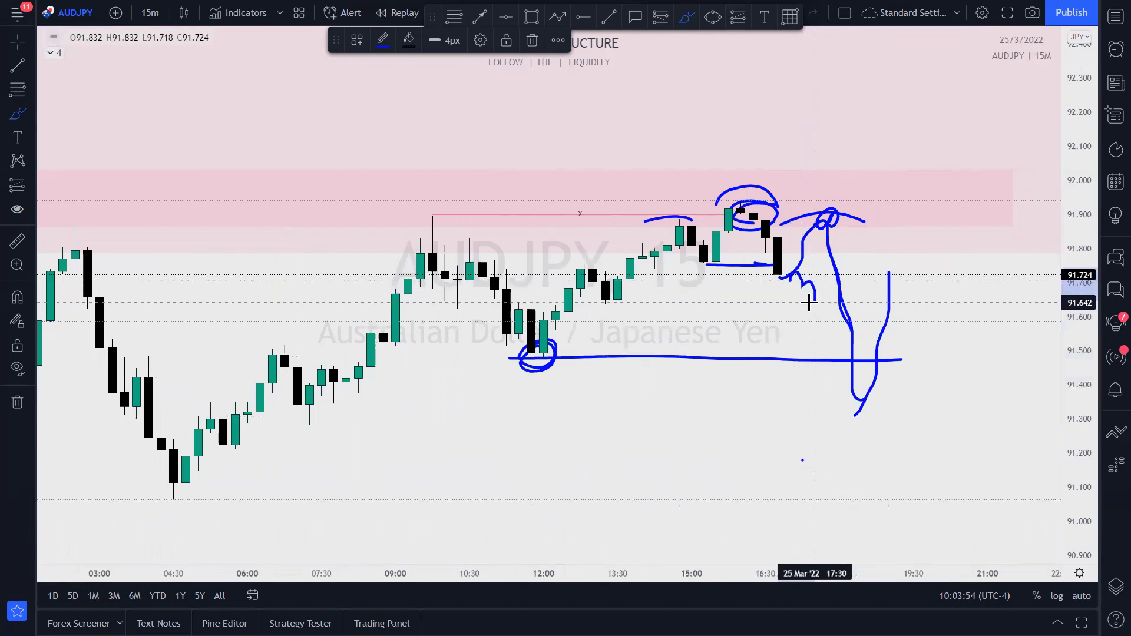
pyautogui.moveTo(828, 358); pyautogui.dragTo(854, 362)
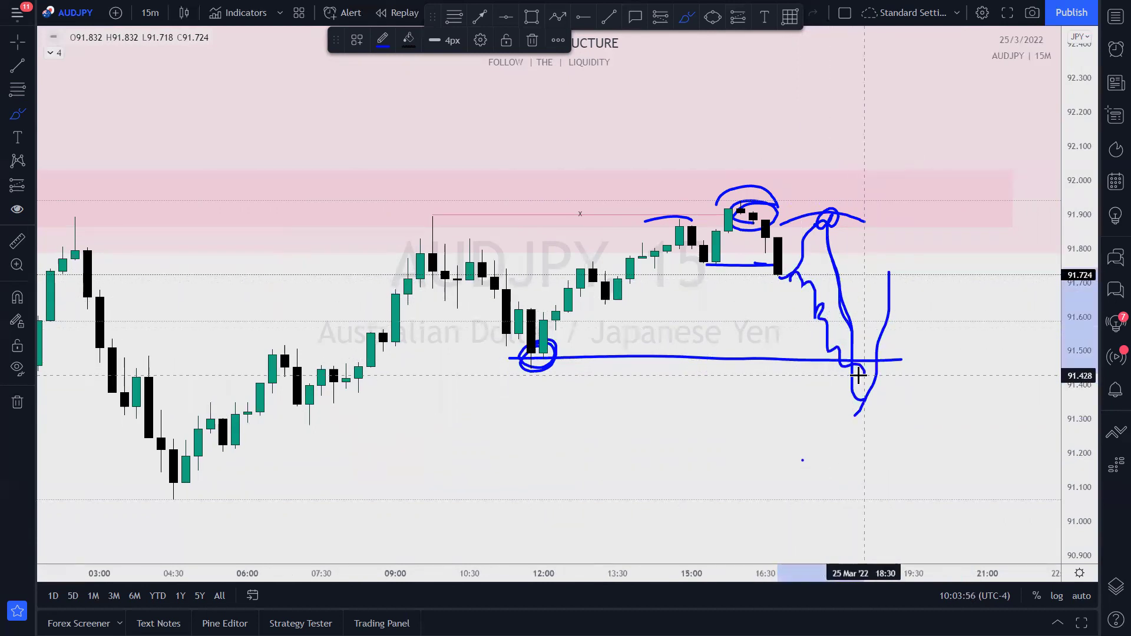
pyautogui.moveTo(861, 408); pyautogui.dragTo(899, 254)
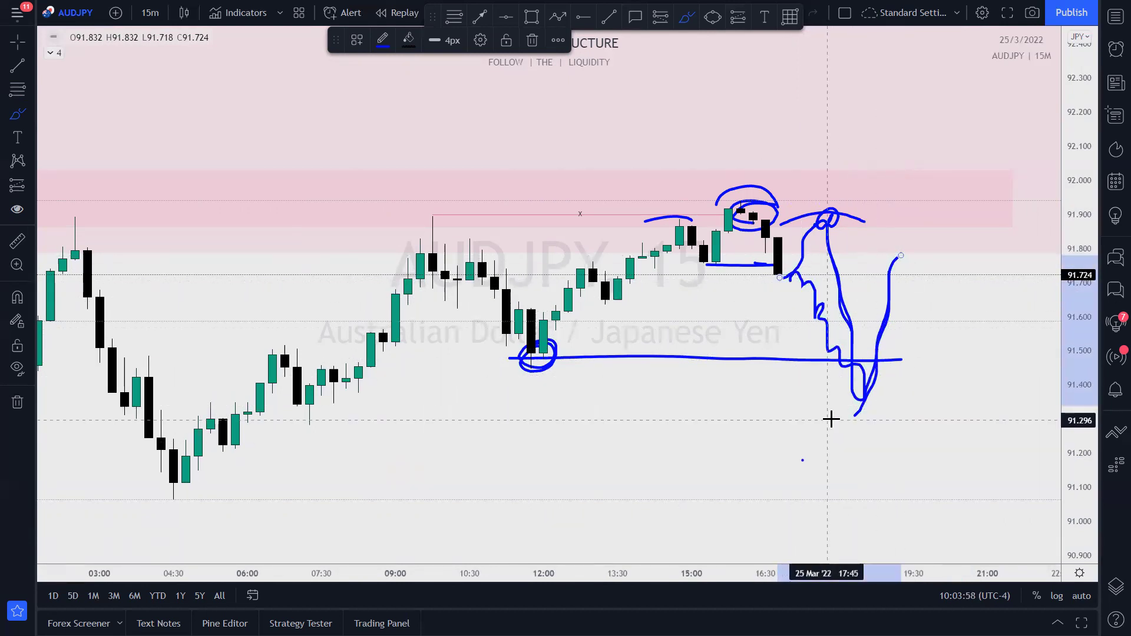
pyautogui.moveTo(913, 239)
pyautogui.mouseDown()
pyautogui.moveTo(881, 252)
pyautogui.moveTo(907, 260)
pyautogui.moveTo(888, 277)
pyautogui.moveTo(900, 241)
pyautogui.moveTo(950, 465)
pyautogui.mouseUp()
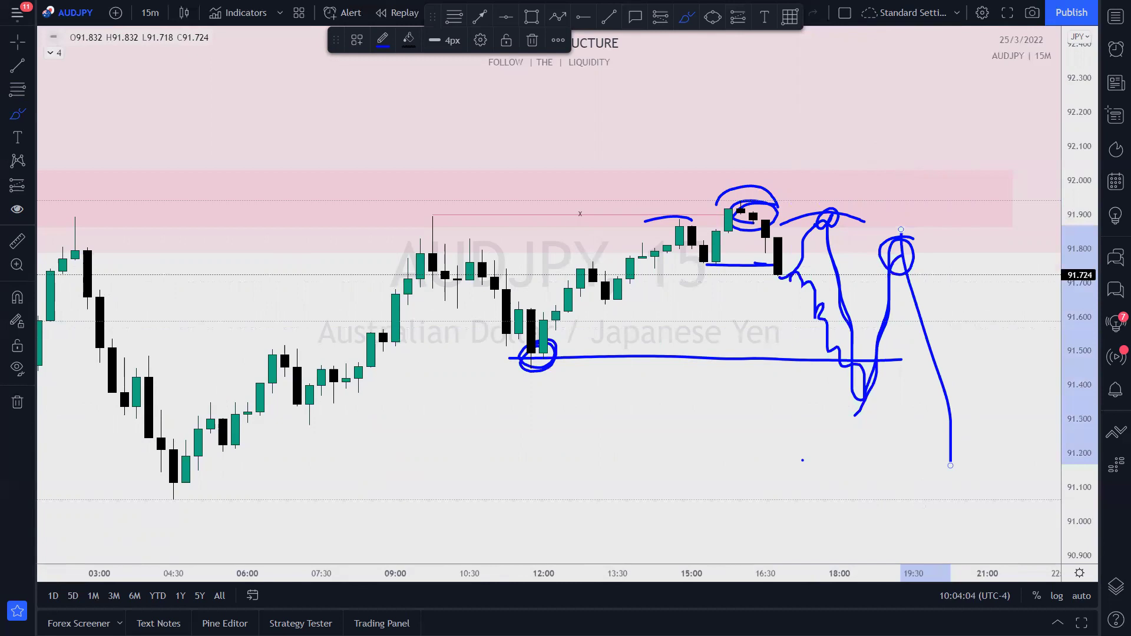
# Brush curves under the three rising 25 Mar swing lows near 91.45, 91.3 and 91.07
pyautogui.moveTo(583, 343); pyautogui.dragTo(519, 377)
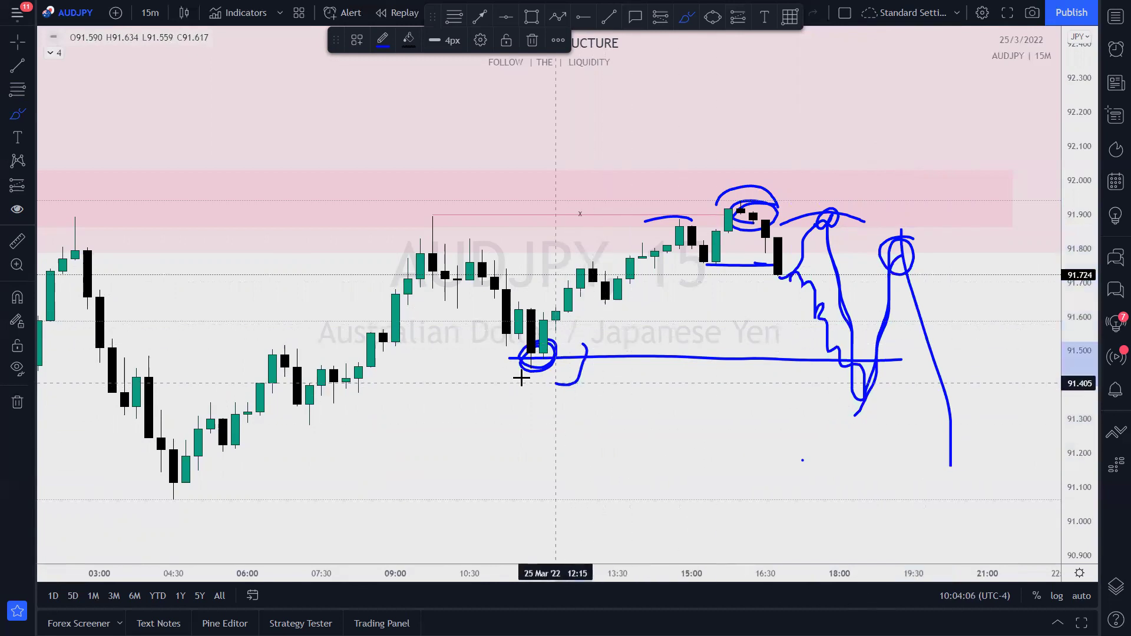
pyautogui.moveTo(394, 390); pyautogui.dragTo(285, 426)
pyautogui.moveTo(234, 481); pyautogui.dragTo(173, 510)
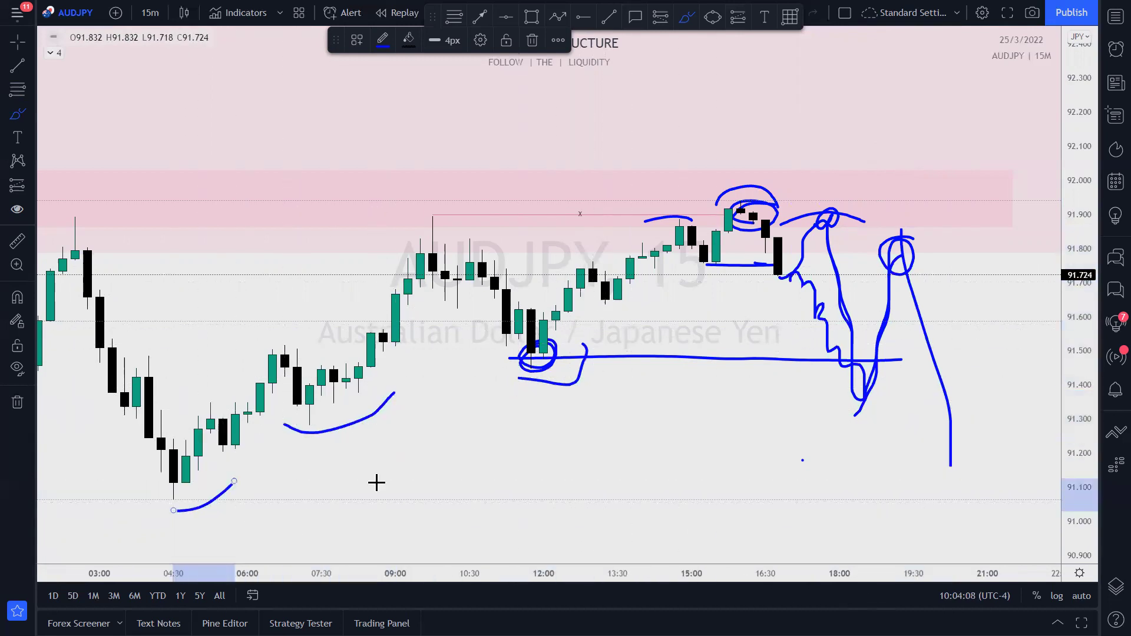
# Brush horizontal levels from the 24 Mar swing low near 90.55 and the 23 Mar swing low near 89.93
pyautogui.scroll(-2, 425, 421)
pyautogui.scroll(-2, 425, 422)
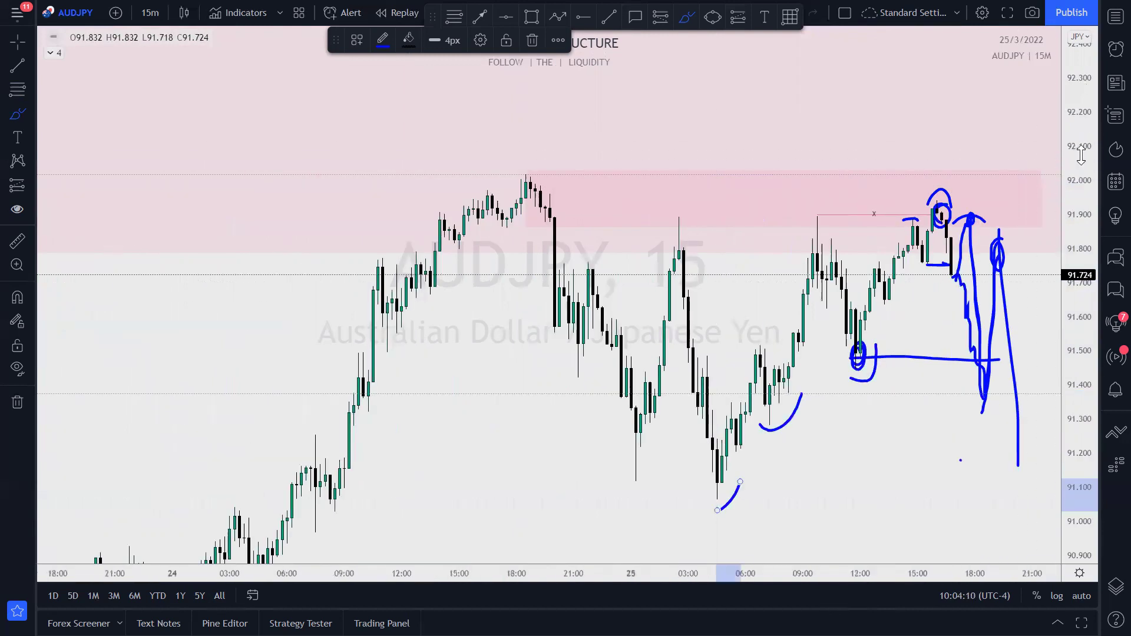
pyautogui.moveTo(1081, 156); pyautogui.dragTo(769, 446)
pyautogui.scroll(-2, 789, 436)
pyautogui.moveTo(936, 429); pyautogui.dragTo(778, 275)
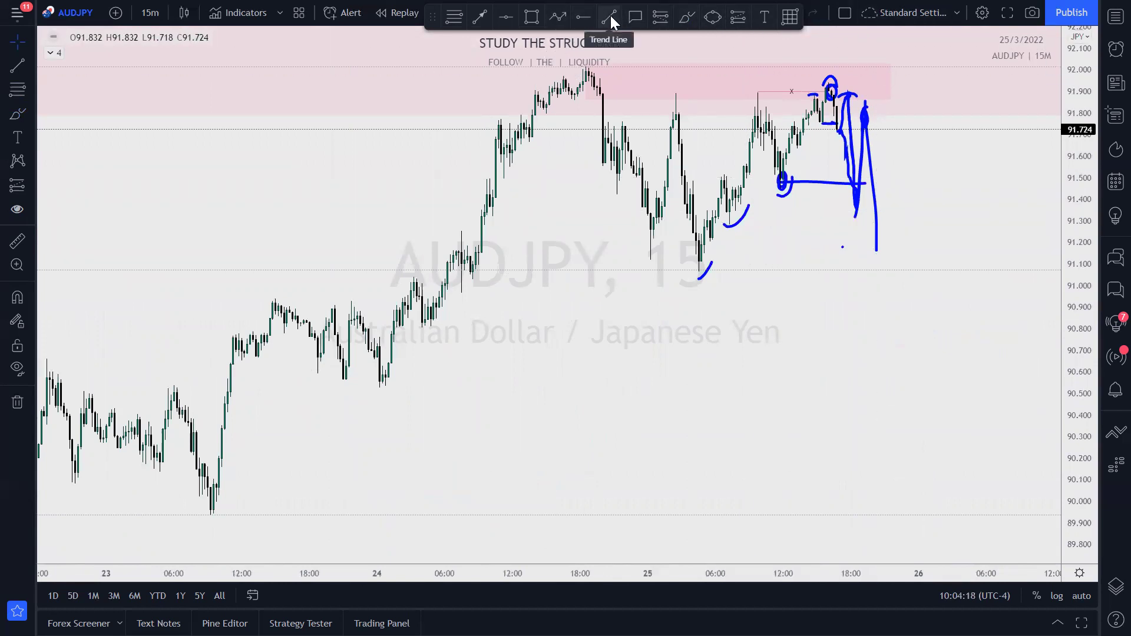
pyautogui.click(687, 17)
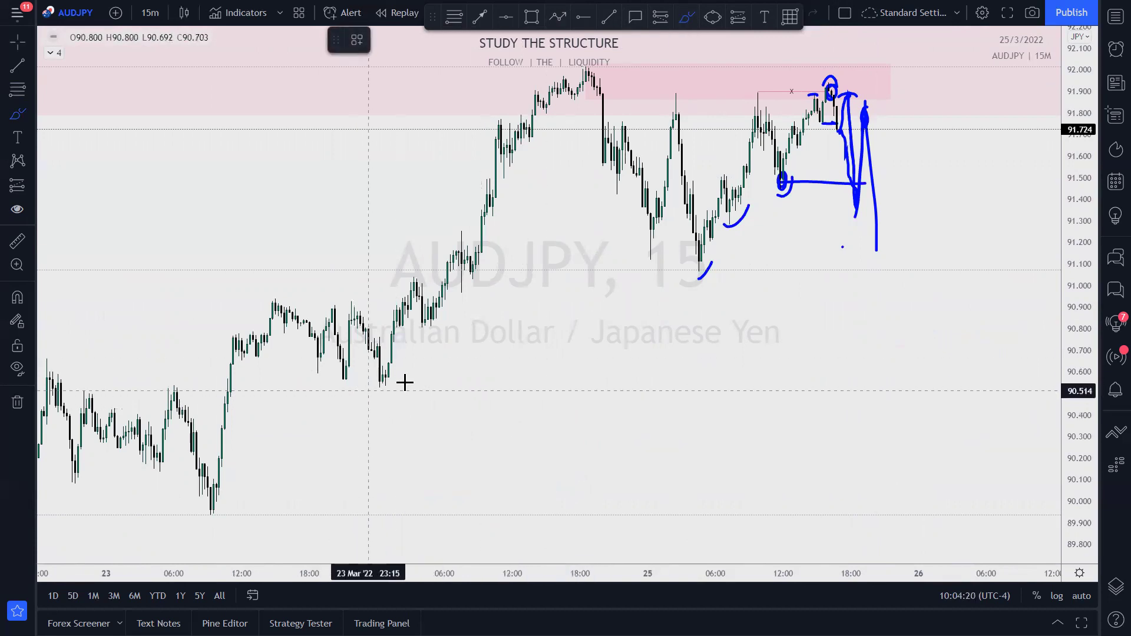
pyautogui.moveTo(377, 381); pyautogui.dragTo(666, 363)
pyautogui.moveTo(204, 516); pyautogui.dragTo(509, 520)
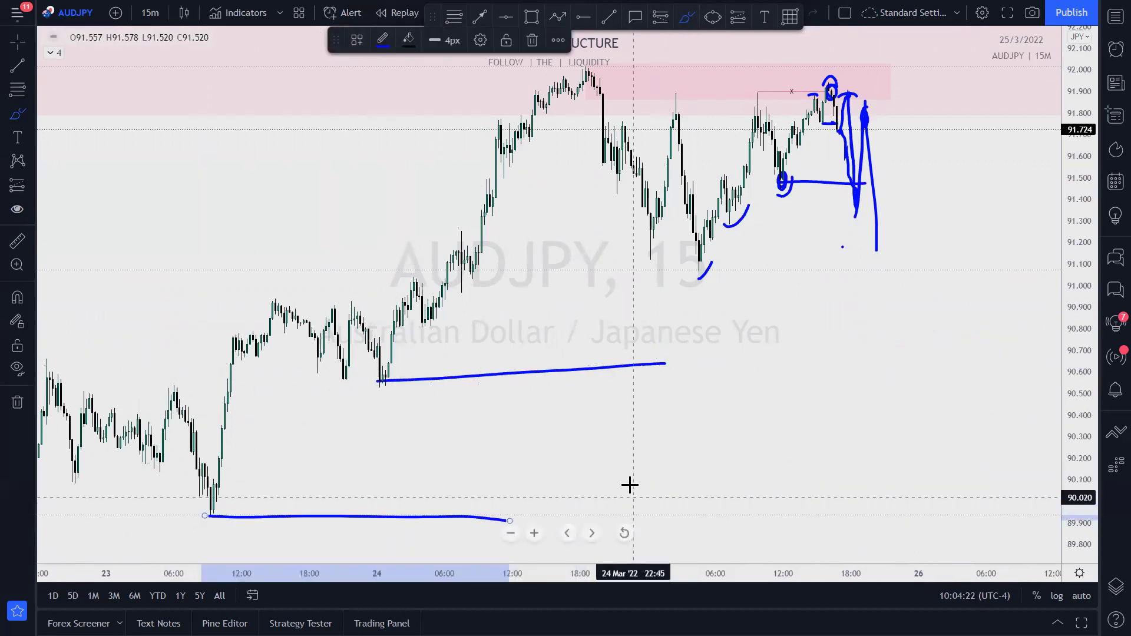
# Examine AUDJPY's wider advance into the supply zone on the 15-minute, 30-minute and 4-hour charts
pyautogui.scroll(-5, 656, 530)
pyautogui.moveTo(1075, 230); pyautogui.dragTo(1010, 545)
pyautogui.scroll(-5, 732, 234)
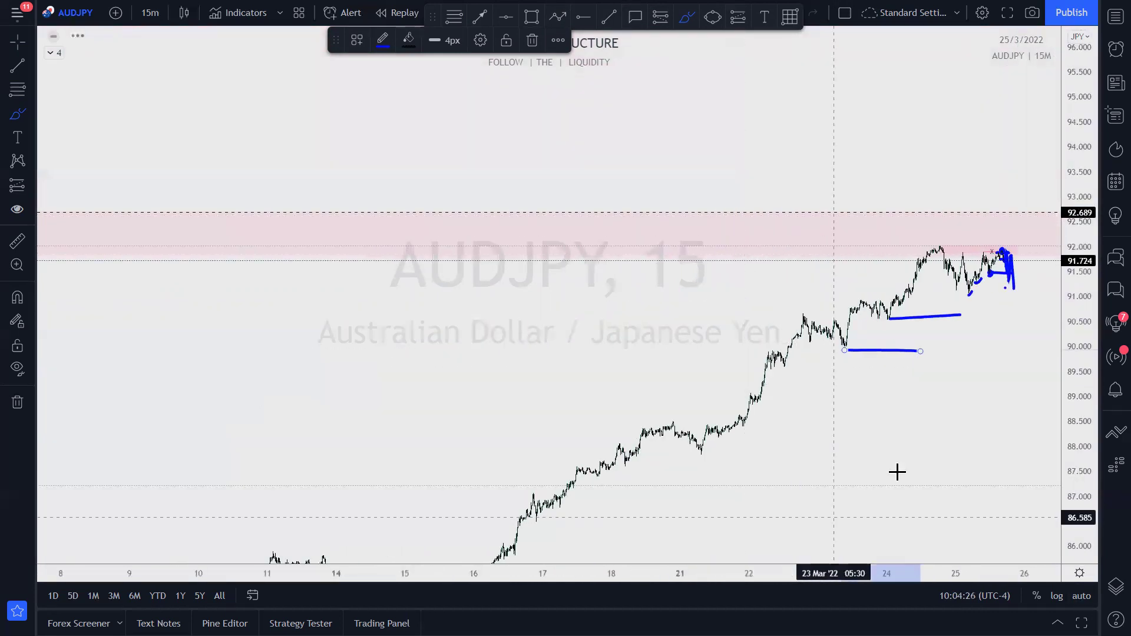
pyautogui.click(149, 13)
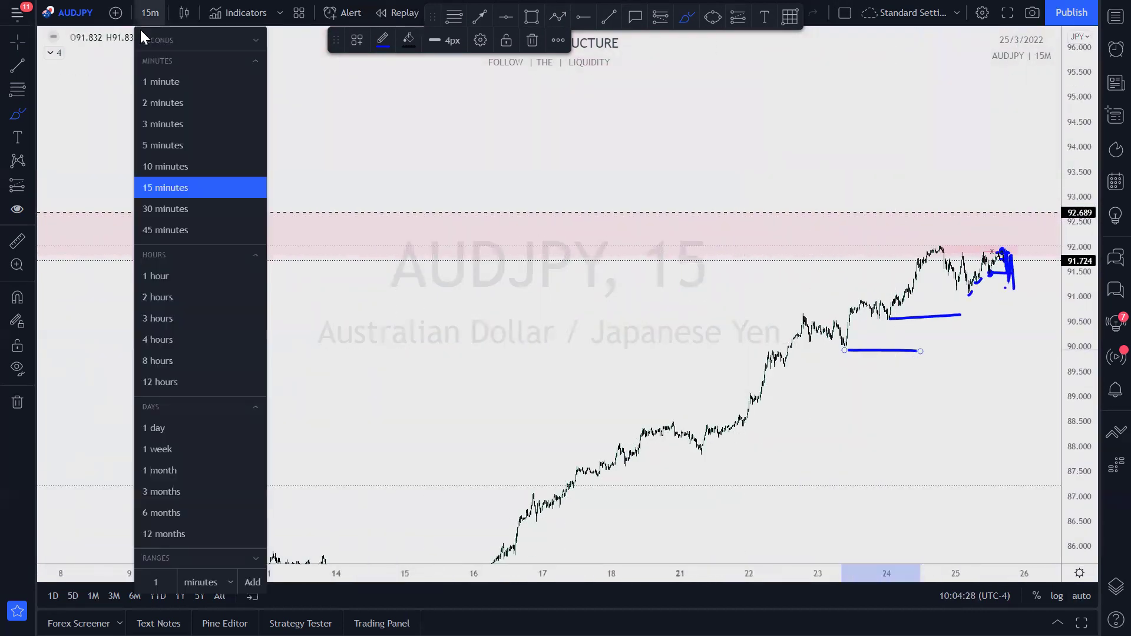
pyautogui.click(177, 212)
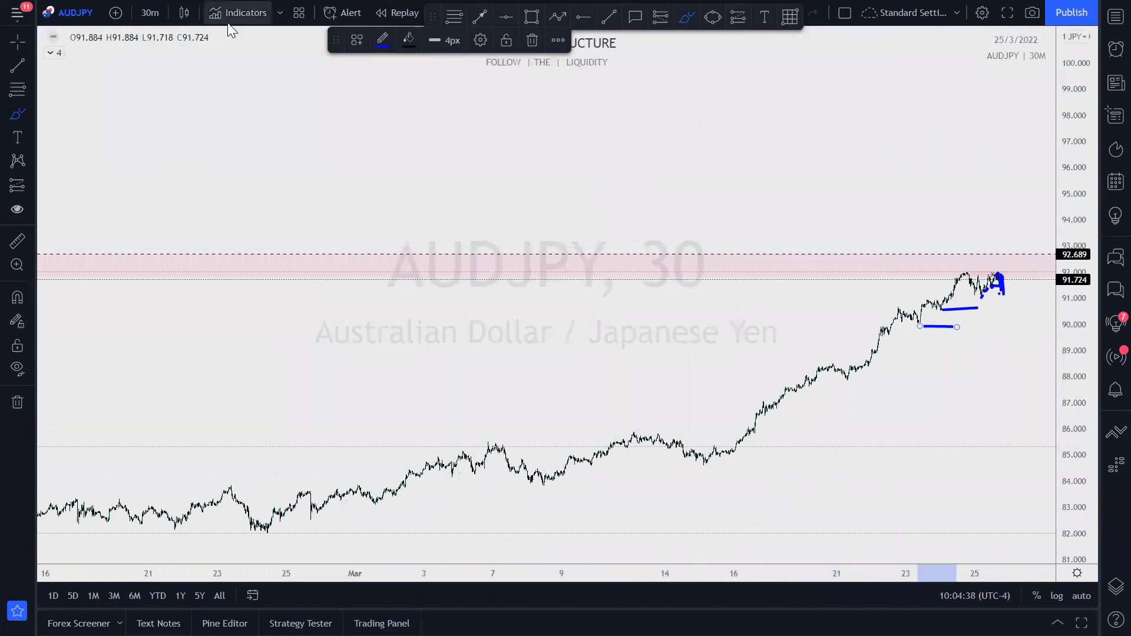
pyautogui.click(154, 14)
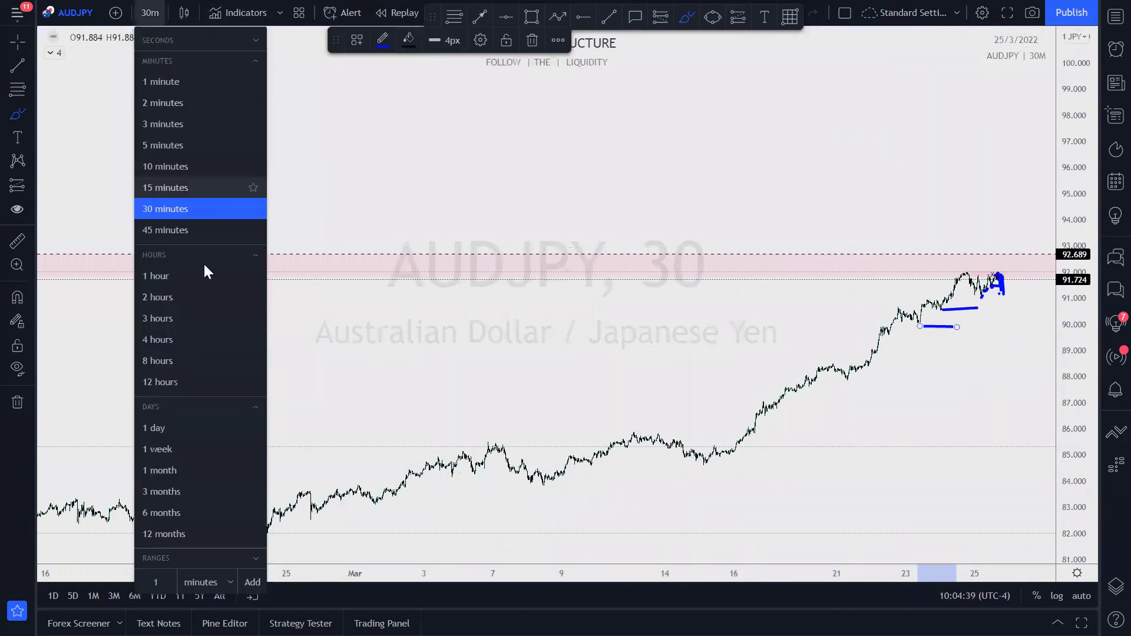
pyautogui.click(188, 339)
pyautogui.moveTo(1077, 59); pyautogui.dragTo(825, 171)
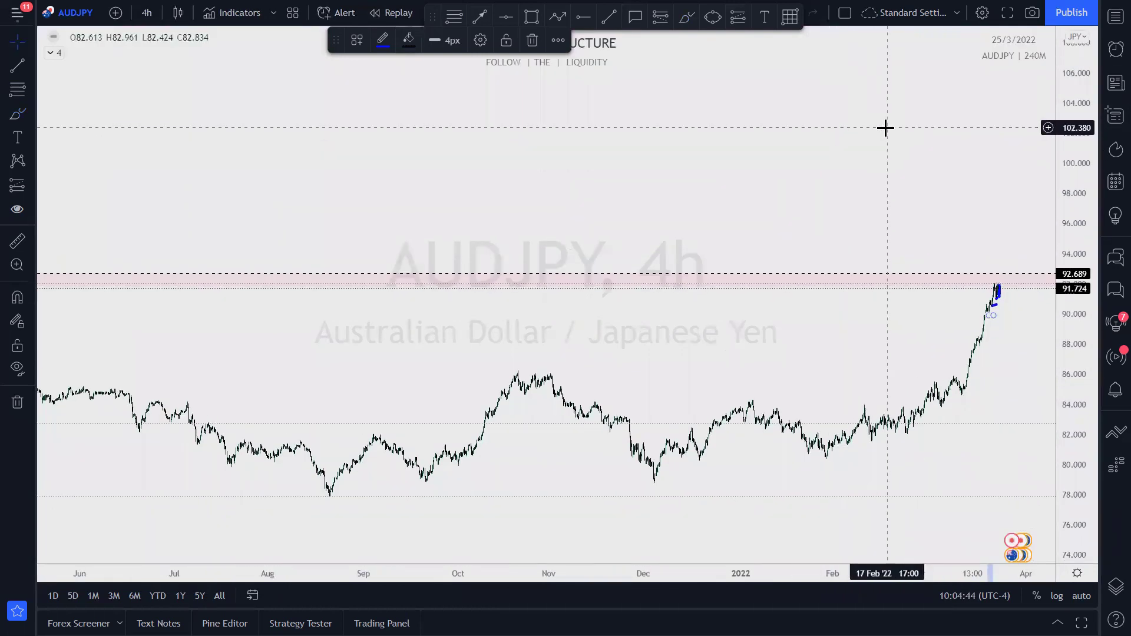
pyautogui.hscroll(5, 885, 128)
pyautogui.moveTo(1077, 325); pyautogui.dragTo(1035, 104)
pyautogui.moveTo(808, 240); pyautogui.dragTo(755, 178)
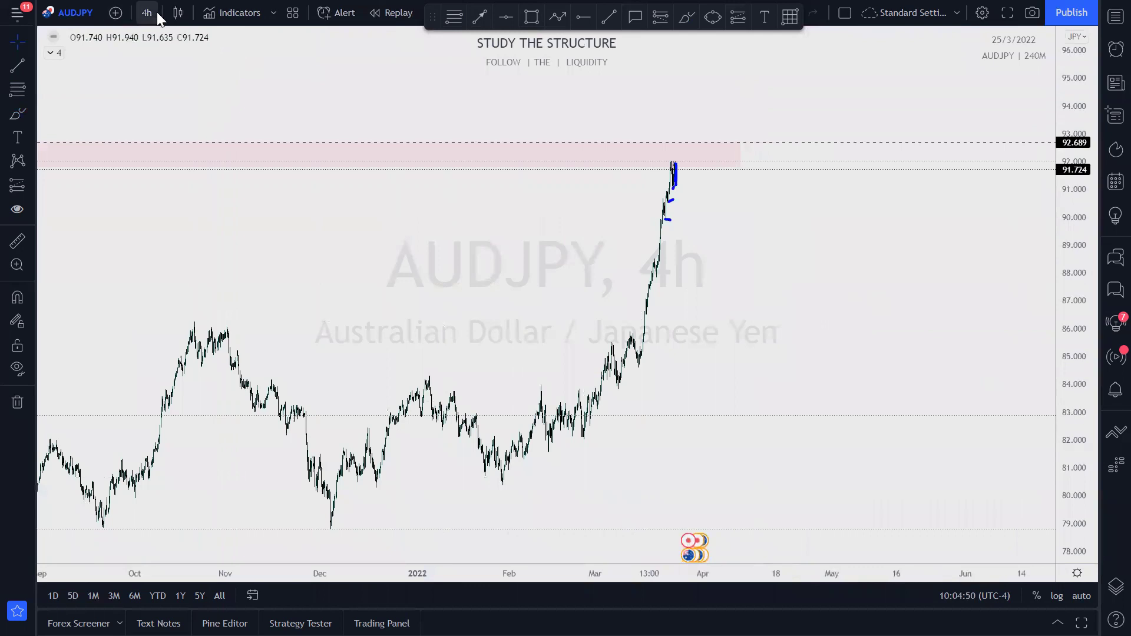
# On the daily chart, draw a Fibonacci retracement from the 02 Dec 2021 low at 78.873 to the high at 92.012
pyautogui.click(151, 13)
pyautogui.click(175, 425)
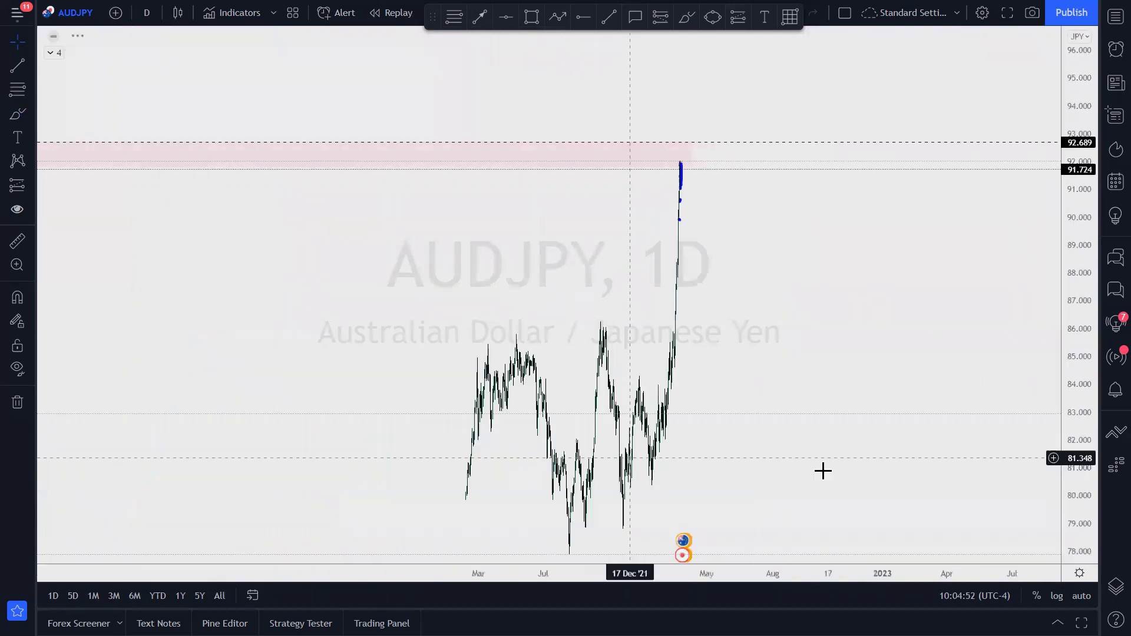
pyautogui.moveTo(899, 354); pyautogui.dragTo(1025, 318)
pyautogui.scroll(5, 1001, 353)
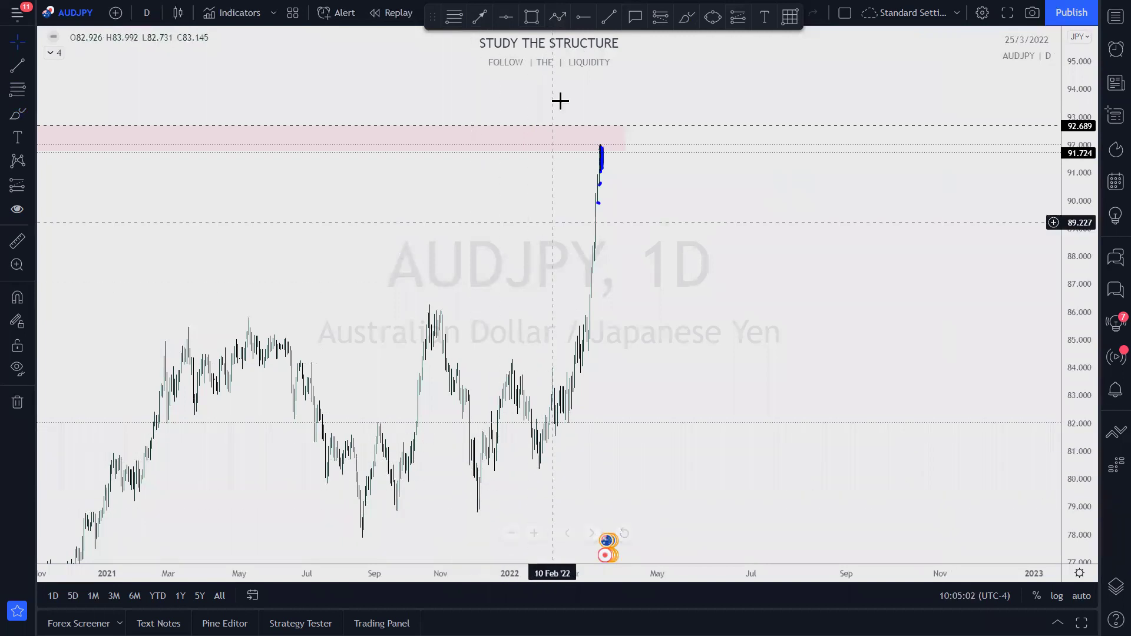
pyautogui.click(454, 18)
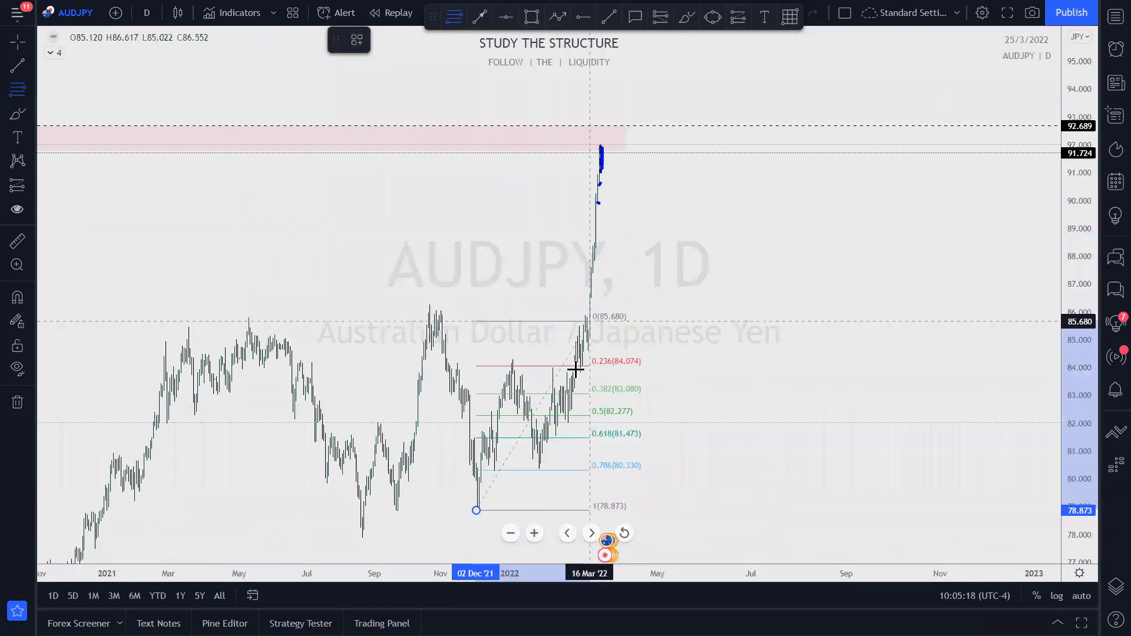
pyautogui.click(791, 144)
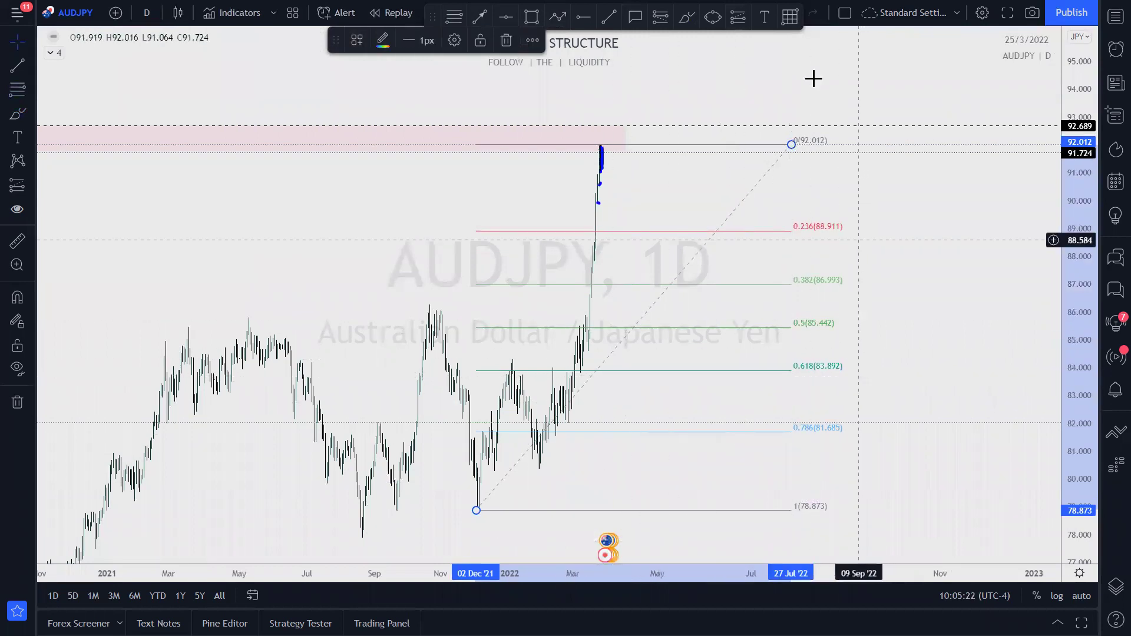
# Circle the 0.618 level, brush lines along the 0.5 level, swing low and high, and trace a drop to a circled target below 0.5
pyautogui.click(680, 18)
pyautogui.moveTo(860, 359)
pyautogui.mouseDown()
pyautogui.moveTo(860, 381)
pyautogui.moveTo(840, 345)
pyautogui.mouseUp()
pyautogui.moveTo(382, 331); pyautogui.dragTo(923, 314)
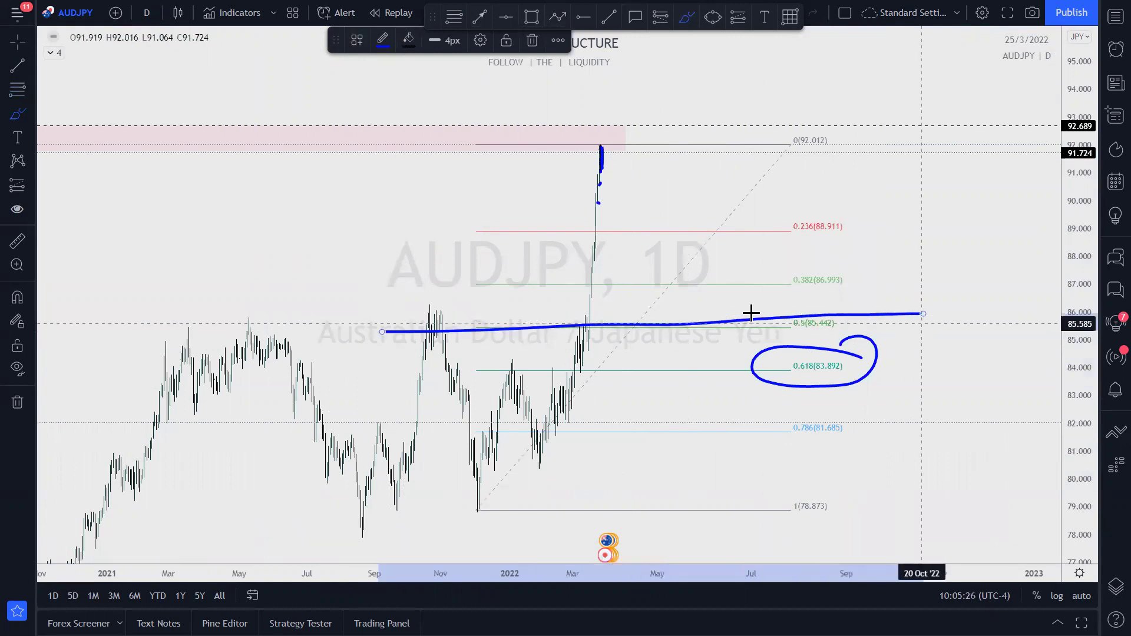
pyautogui.moveTo(476, 516); pyautogui.dragTo(653, 514)
pyautogui.moveTo(573, 143); pyautogui.dragTo(818, 146)
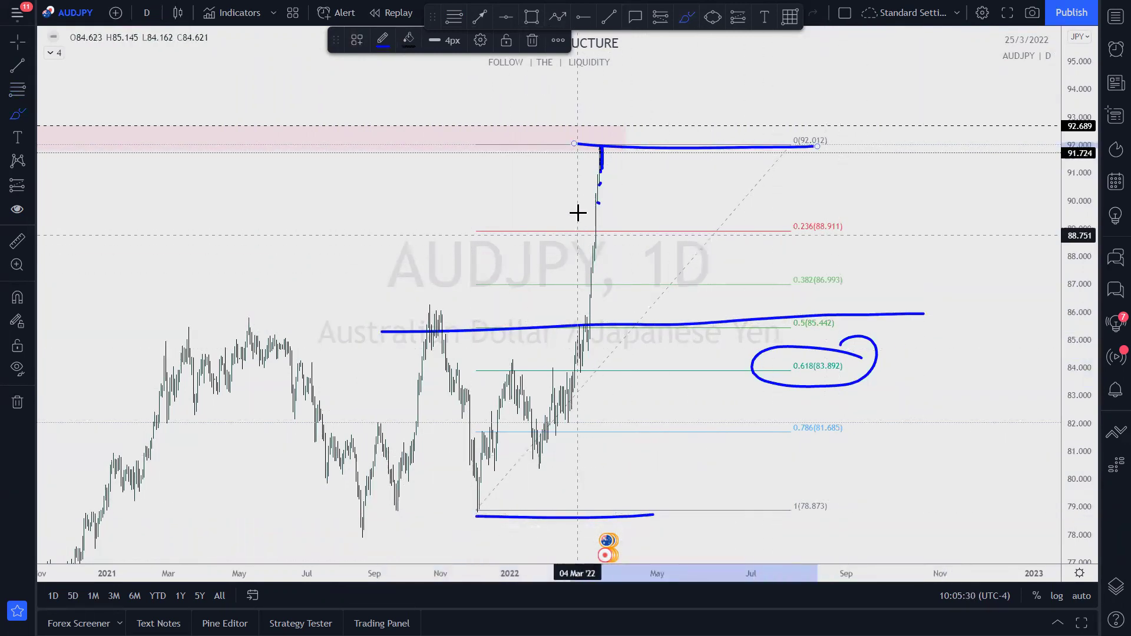
pyautogui.moveTo(601, 148)
pyautogui.mouseDown()
pyautogui.moveTo(668, 348)
pyautogui.moveTo(689, 329)
pyautogui.moveTo(663, 328)
pyautogui.mouseUp()
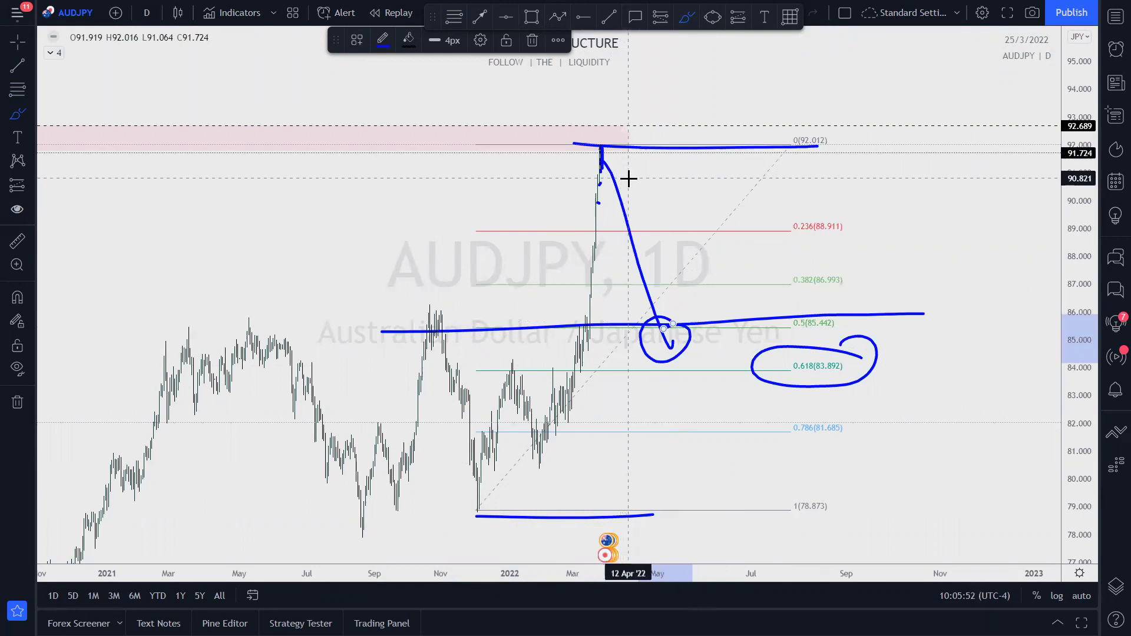
# Undo the brush marks on the daily chart and delete the Fibonacci retracement
pyautogui.hotkey('ctrl', 'z')
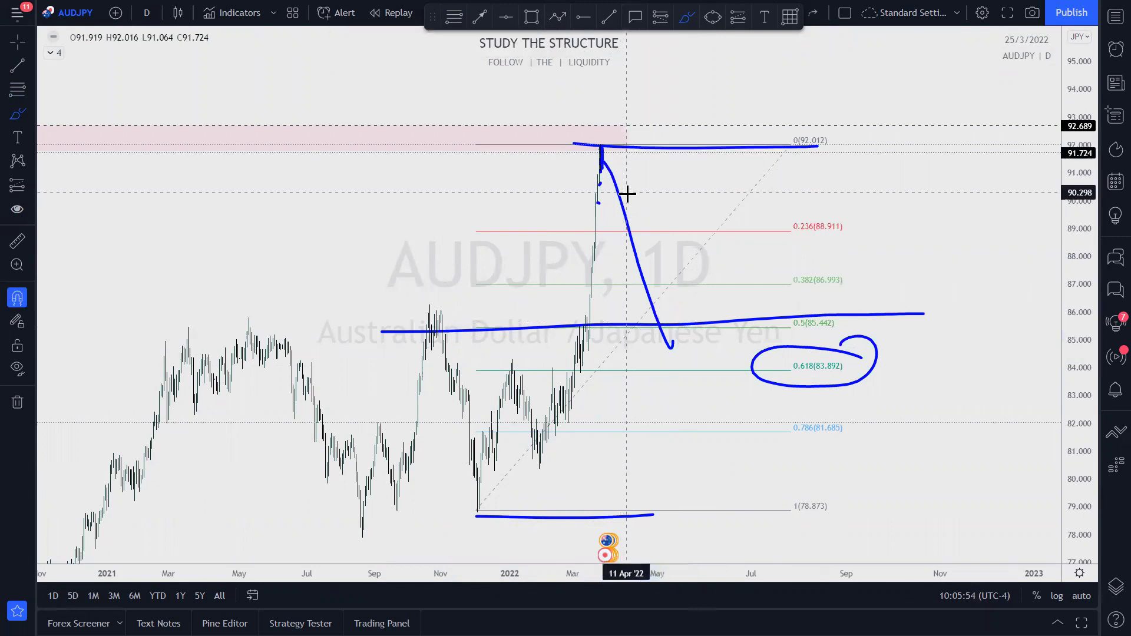
pyautogui.hotkey('ctrl', 'z')
pyautogui.hotkey('ctrl', 'z')
pyautogui.hotkey('ctrl', 'z')
pyautogui.hotkey('ctrl', 'z')
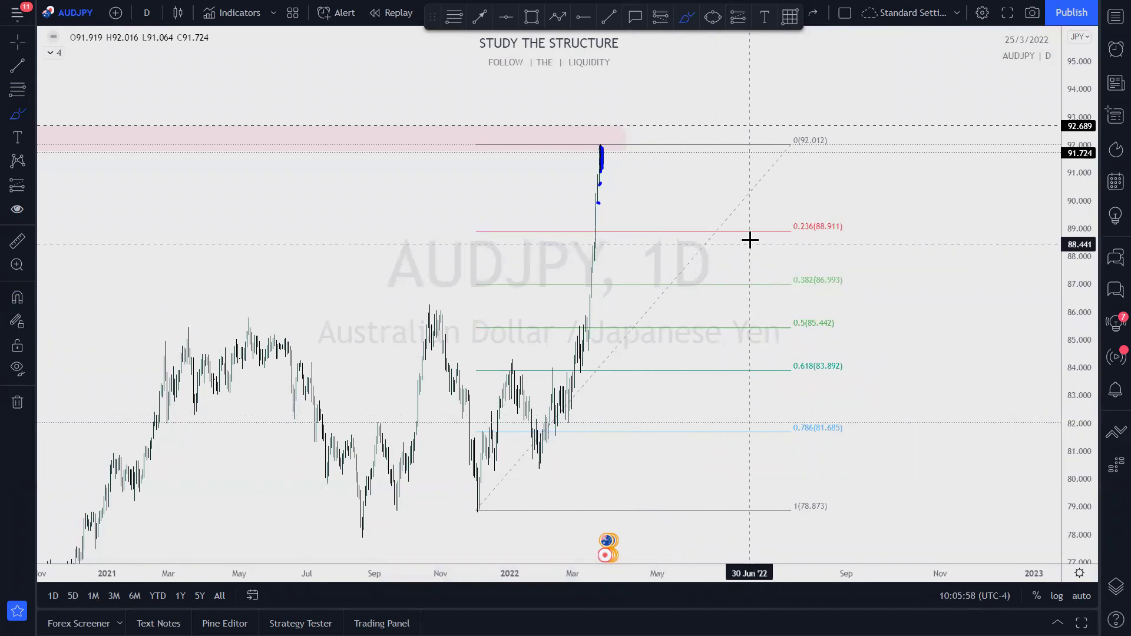
pyautogui.click(724, 231)
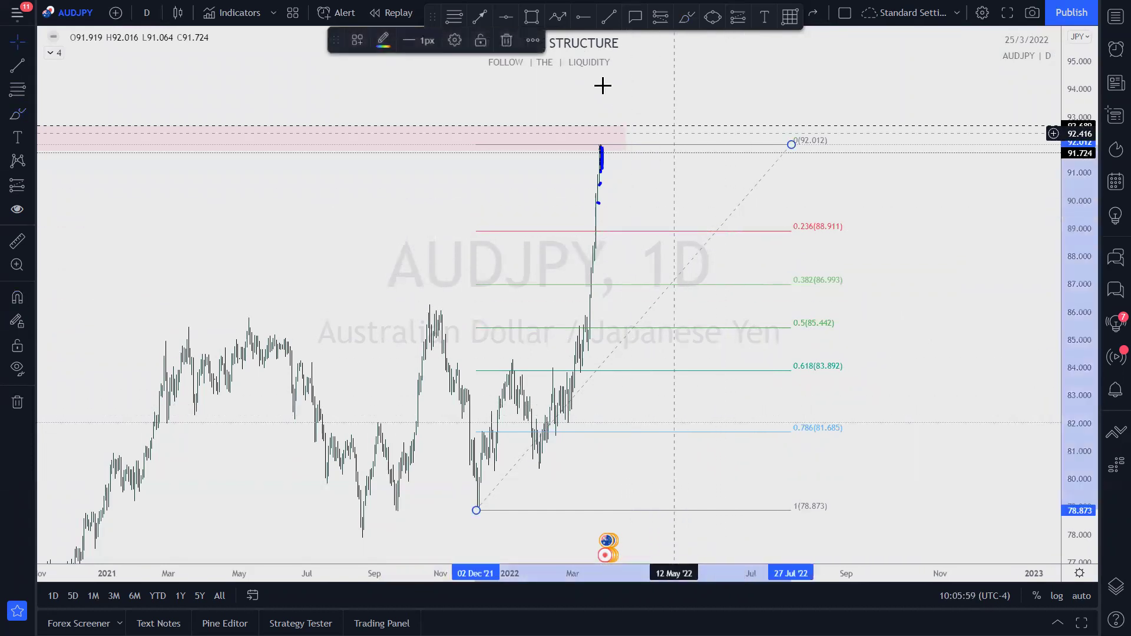
pyautogui.click(502, 41)
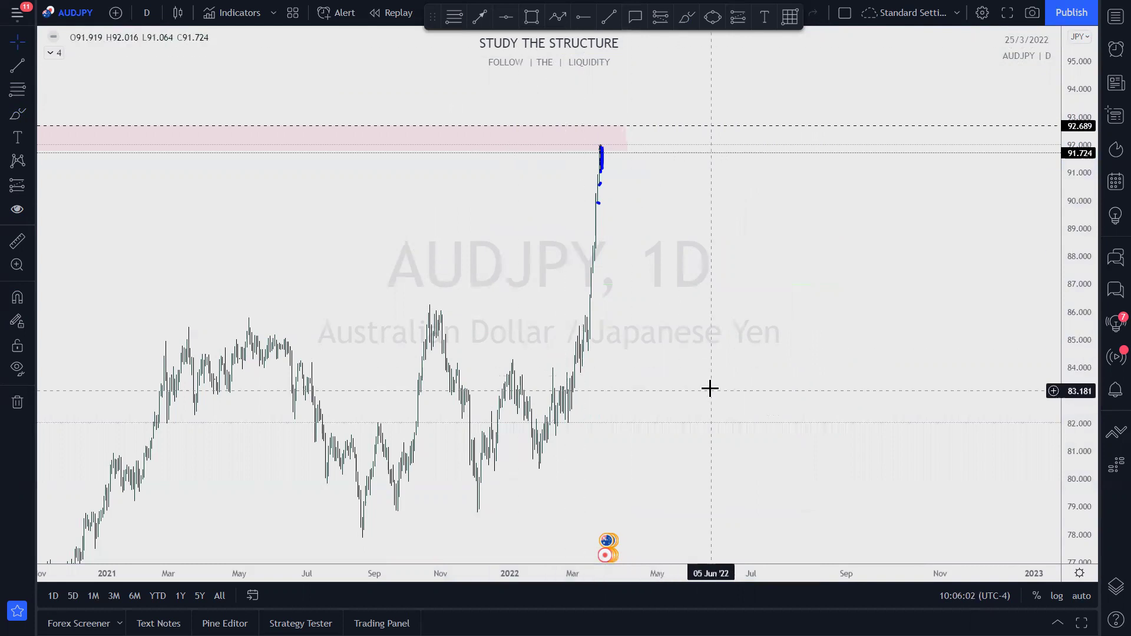
# Review the daily price swings and return the chart to the 15-minute interval around the 25 Mar price action
pyautogui.scroll(3, 987, 239)
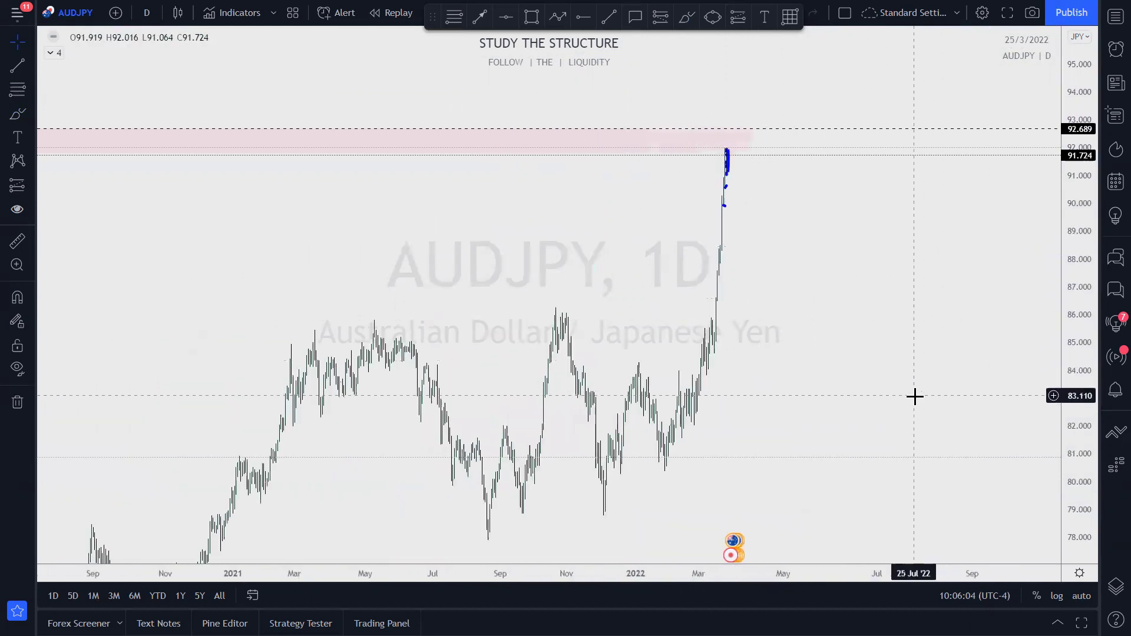
pyautogui.moveTo(857, 285); pyautogui.dragTo(1072, 271)
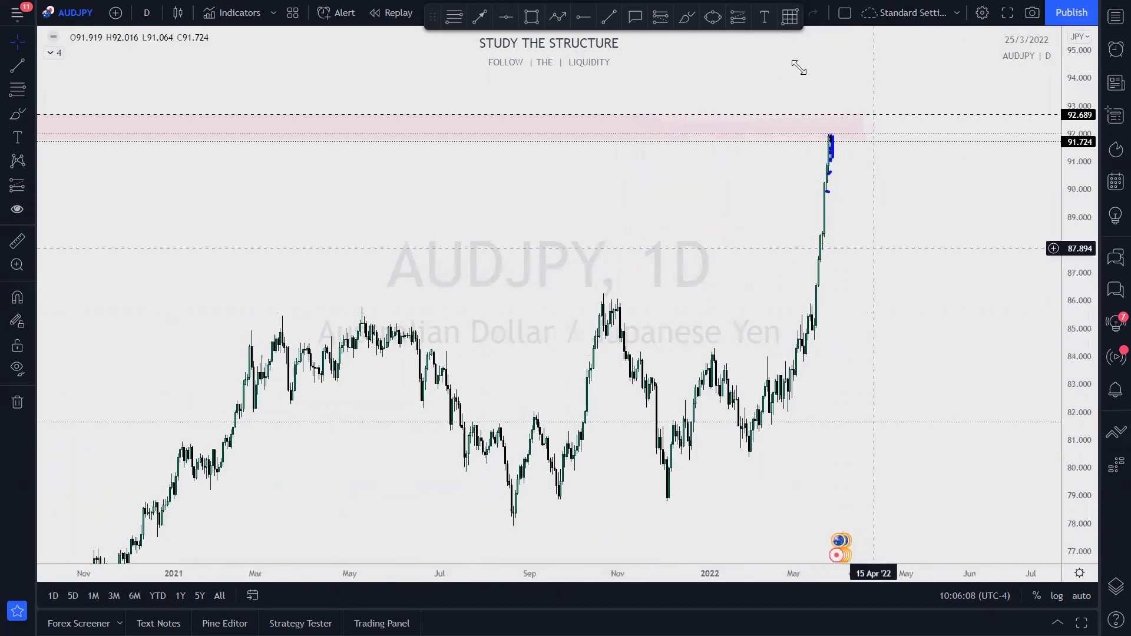
pyautogui.click(148, 12)
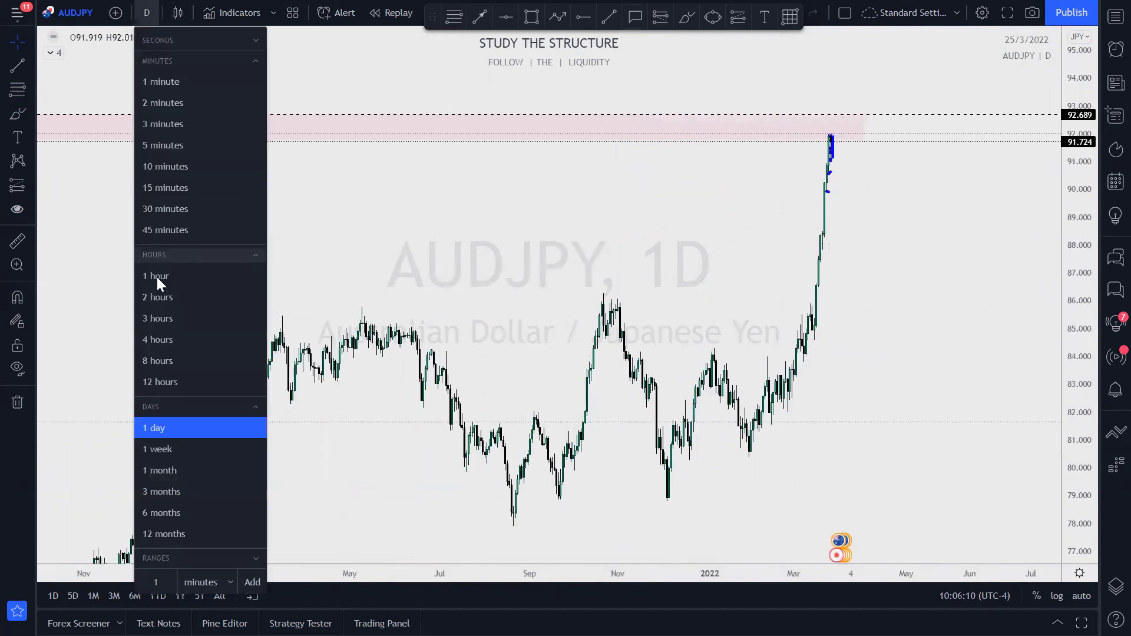
pyautogui.click(166, 188)
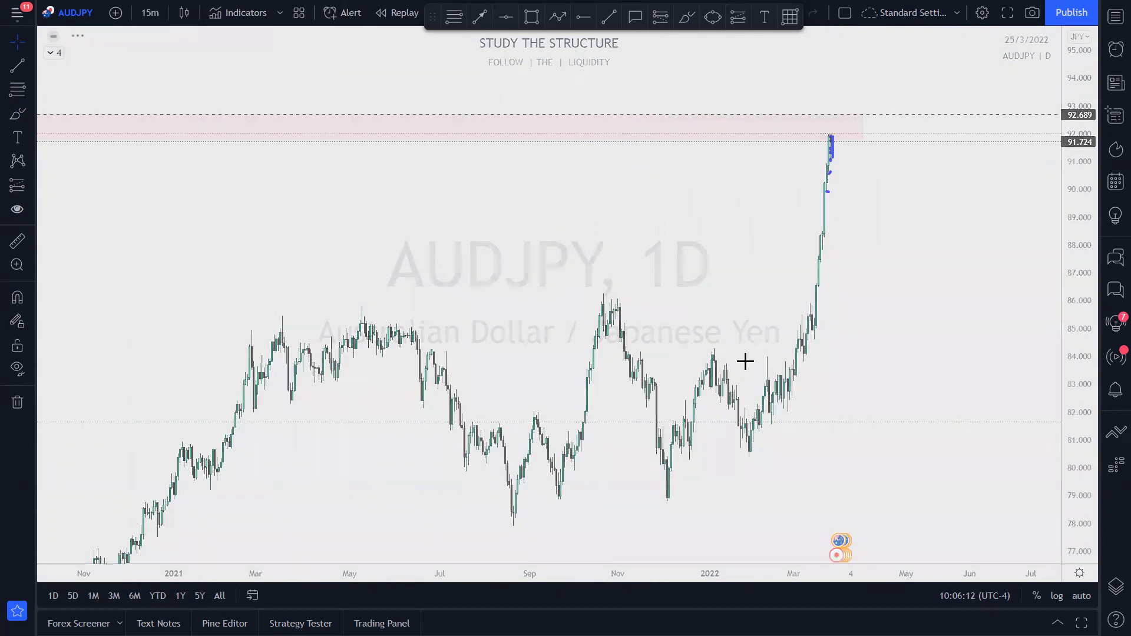
pyautogui.moveTo(1081, 442); pyautogui.dragTo(855, 495)
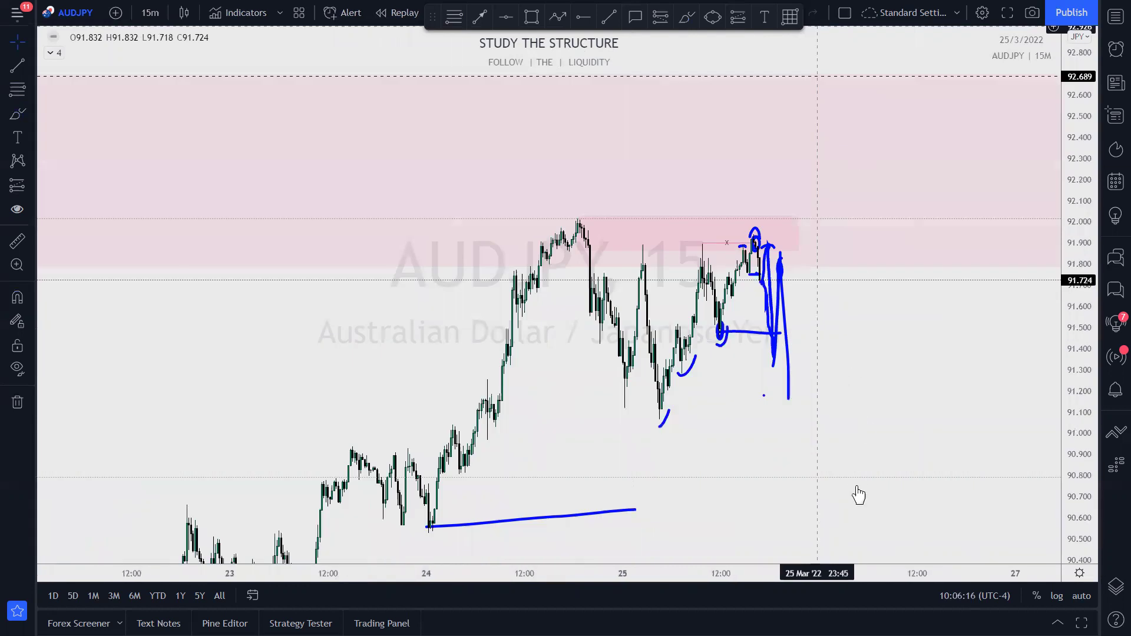
# Delete the brush level at the 24 Mar swing low, the curves under the 25 Mar lows, and the projected drop and rally strokes
pyautogui.click(493, 523)
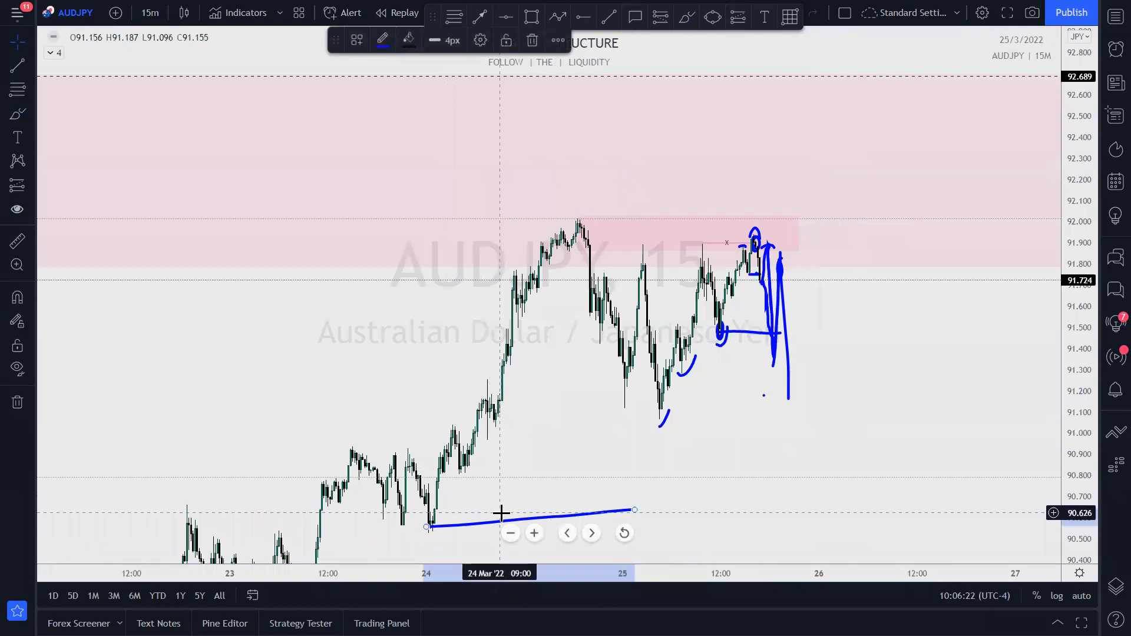
pyautogui.press('Delete')
pyautogui.moveTo(633, 451)
pyautogui.mouseDown()
pyautogui.moveTo(881, 311)
pyautogui.moveTo(896, 284)
pyautogui.mouseUp()
pyautogui.press('Delete')
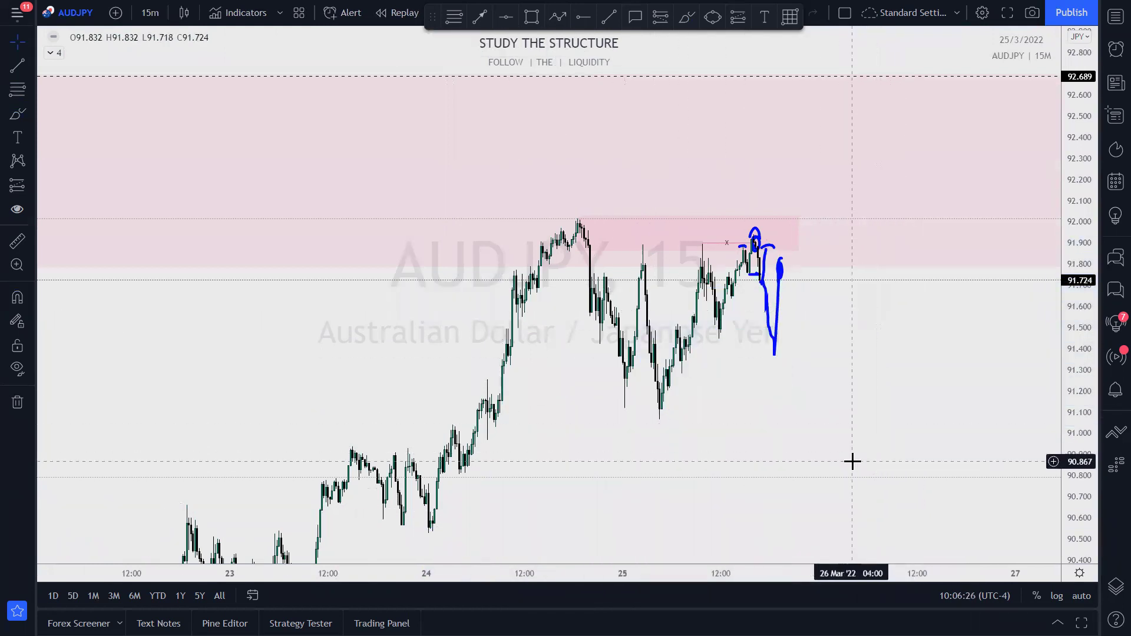
pyautogui.scroll(2, 800, 386)
pyautogui.click(682, 351)
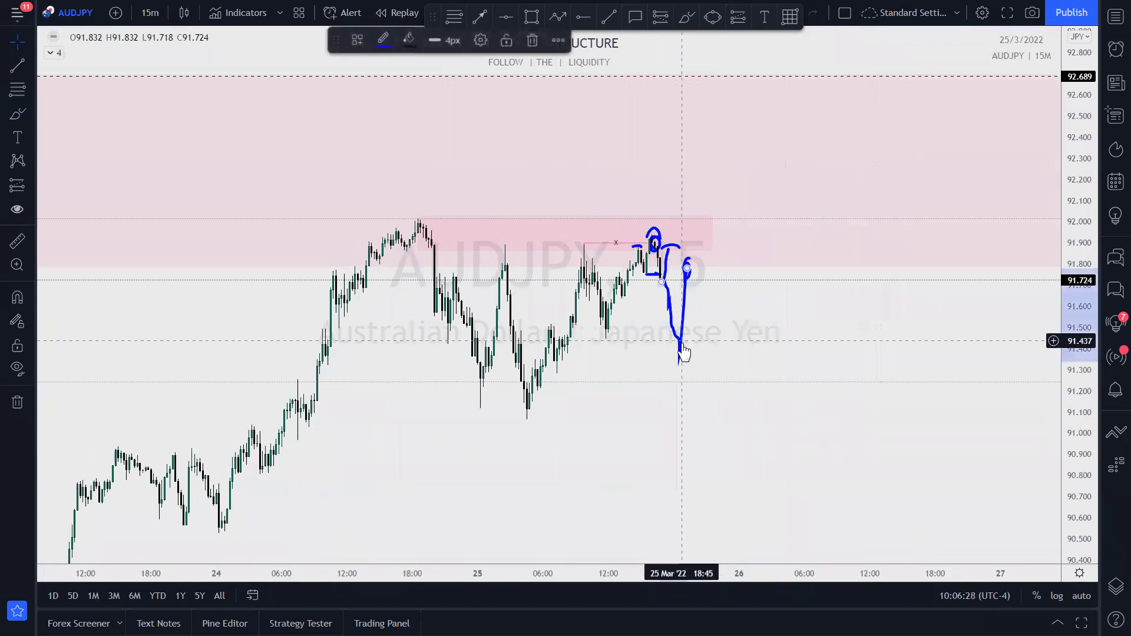
pyautogui.press('Delete')
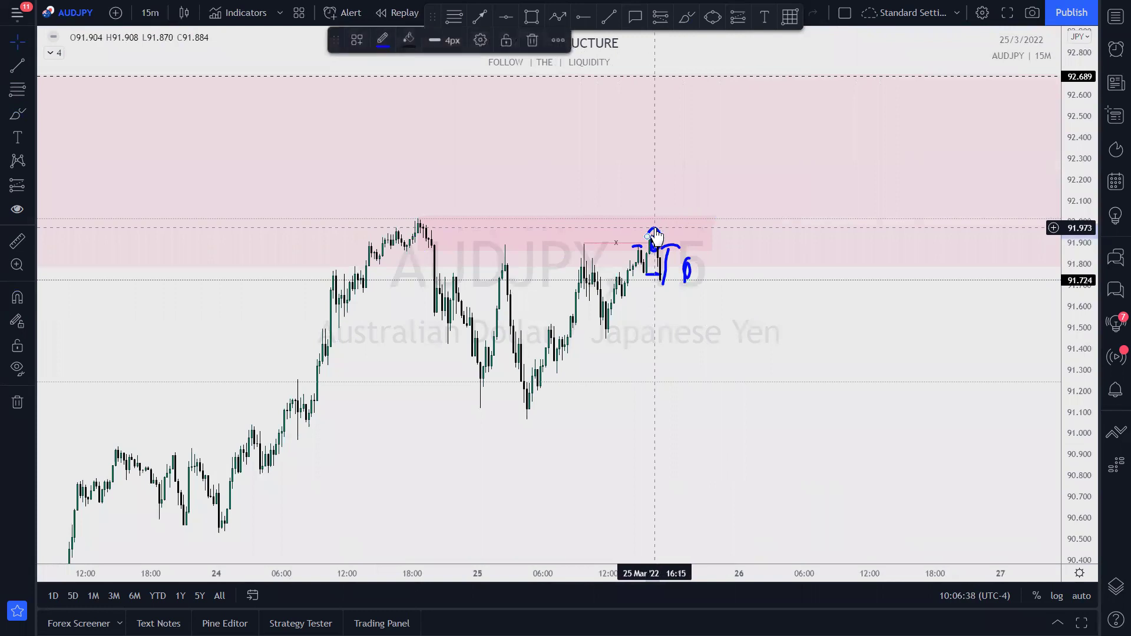
# Delete the remaining brush marks and the x-marked level around the 25 Mar swing high near 91.9, keeping the supply zones
pyautogui.moveTo(654, 235); pyautogui.dragTo(655, 246)
pyautogui.click(687, 275)
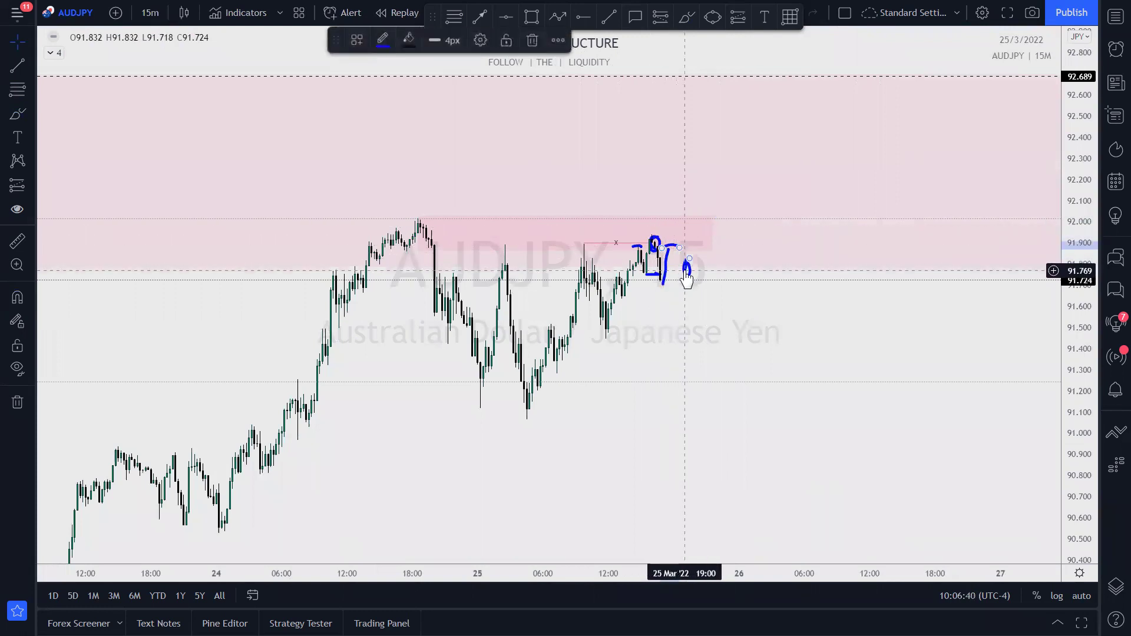
pyautogui.press('Delete')
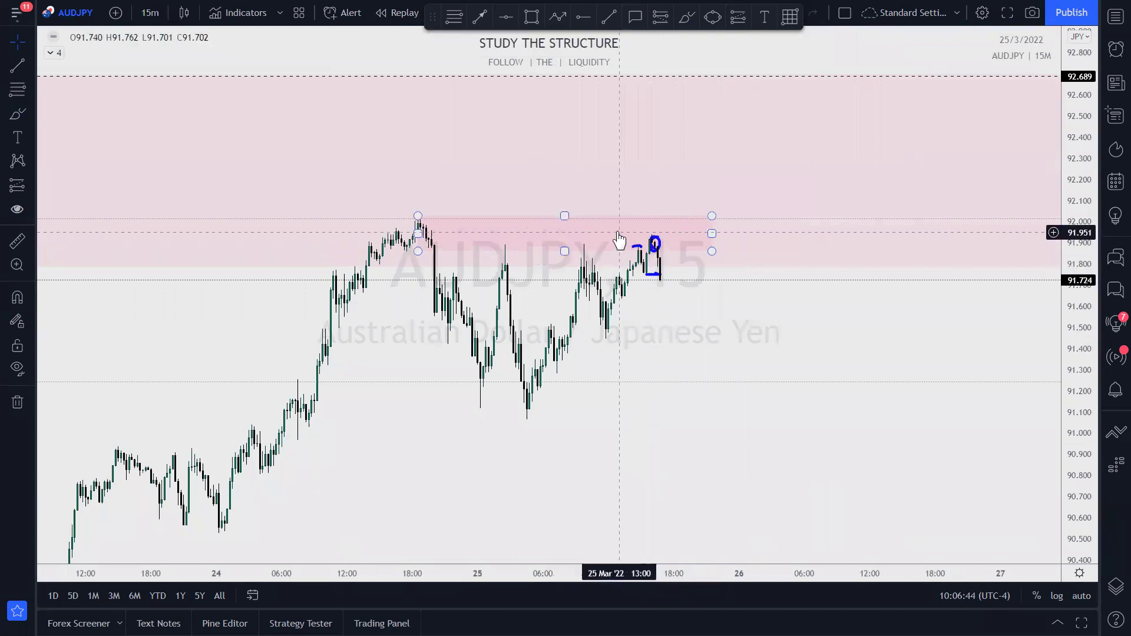
pyautogui.click(653, 275)
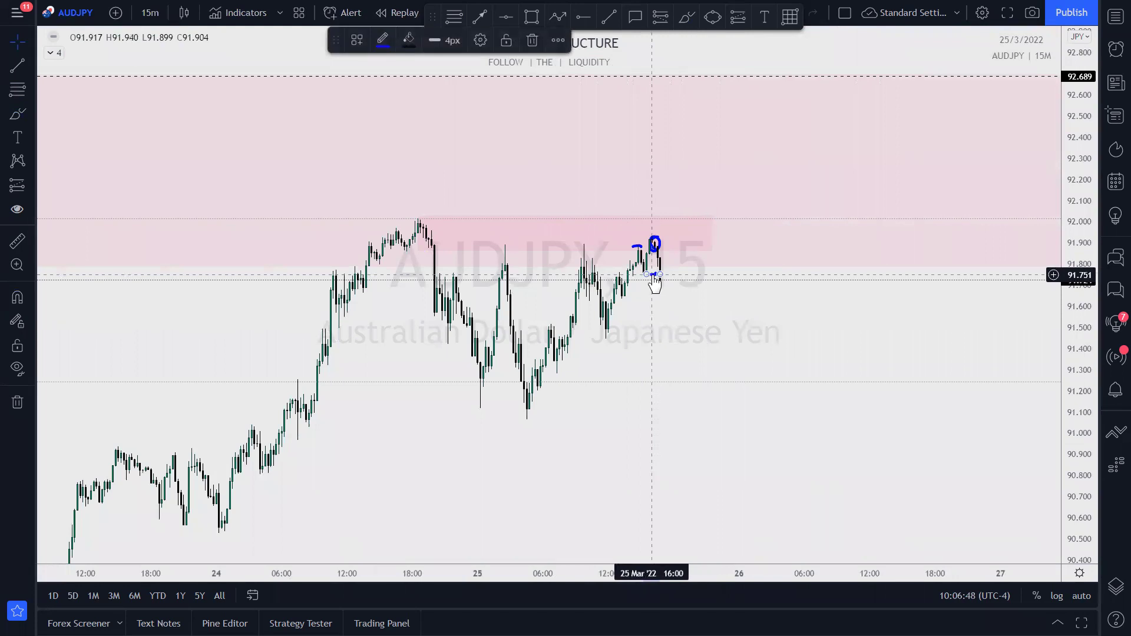
pyautogui.click(660, 274)
pyautogui.click(638, 251)
pyautogui.moveTo(638, 253); pyautogui.dragTo(650, 269)
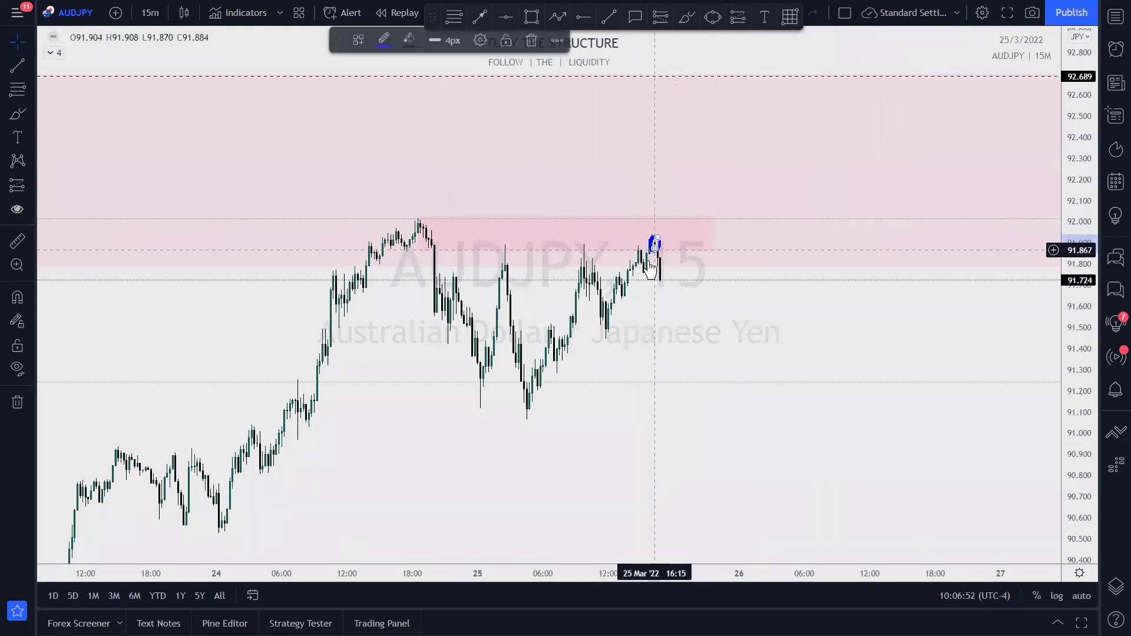
pyautogui.press('Delete')
# Brush a scribble above the large supply zone near 92.8 and undo it
pyautogui.scroll(3, 894, 346)
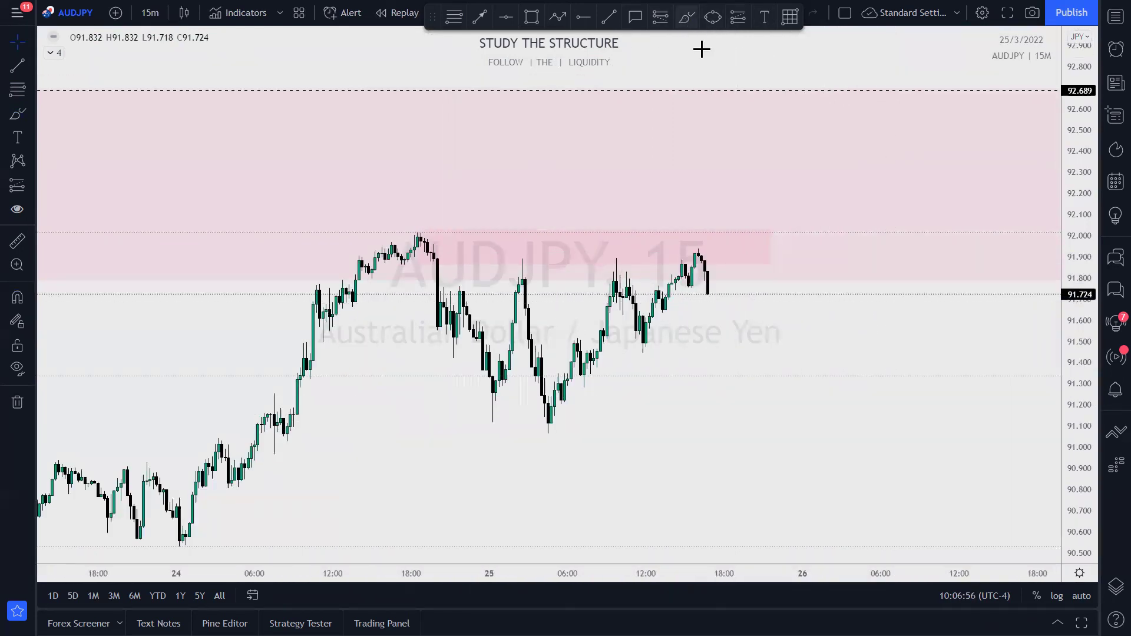
pyautogui.click(686, 17)
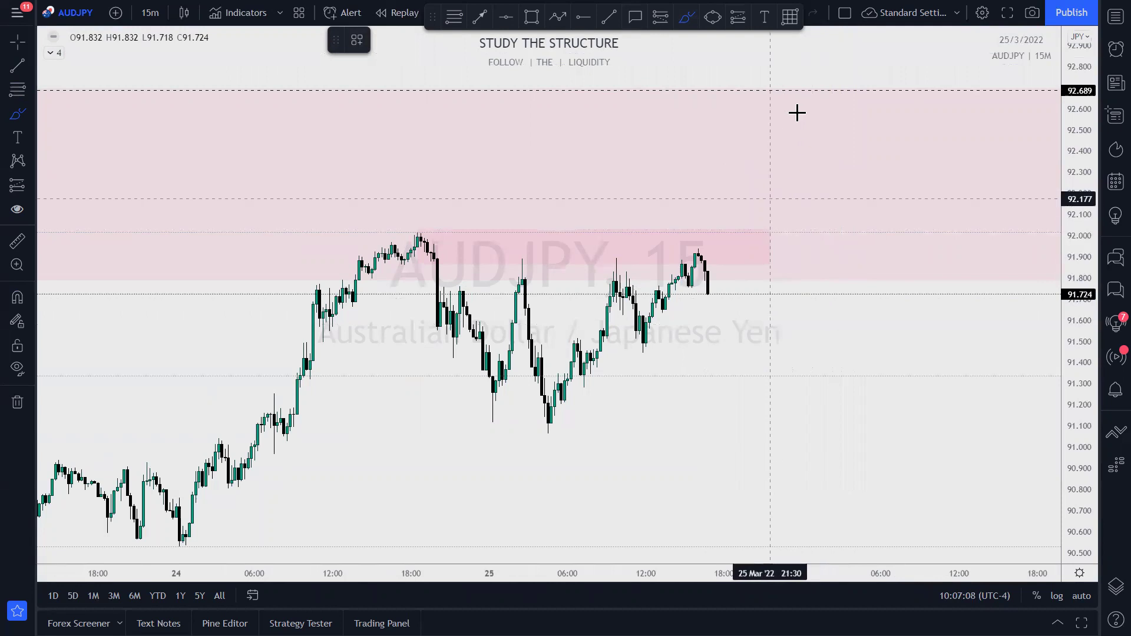
pyautogui.moveTo(865, 55); pyautogui.dragTo(756, 61)
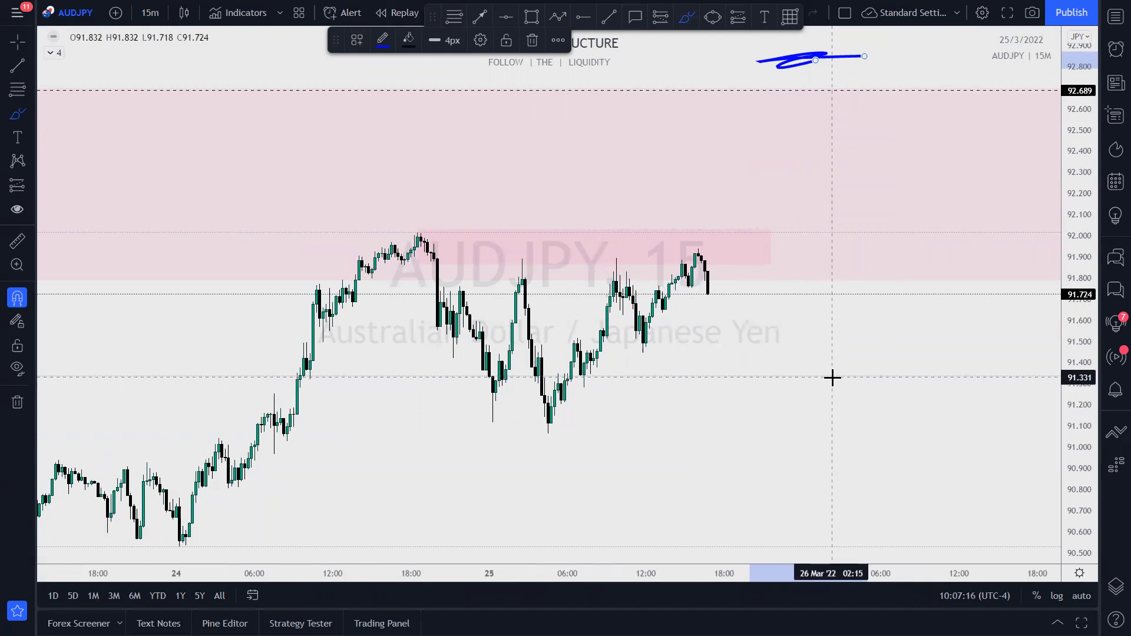
pyautogui.hotkey('ctrl', 'z')
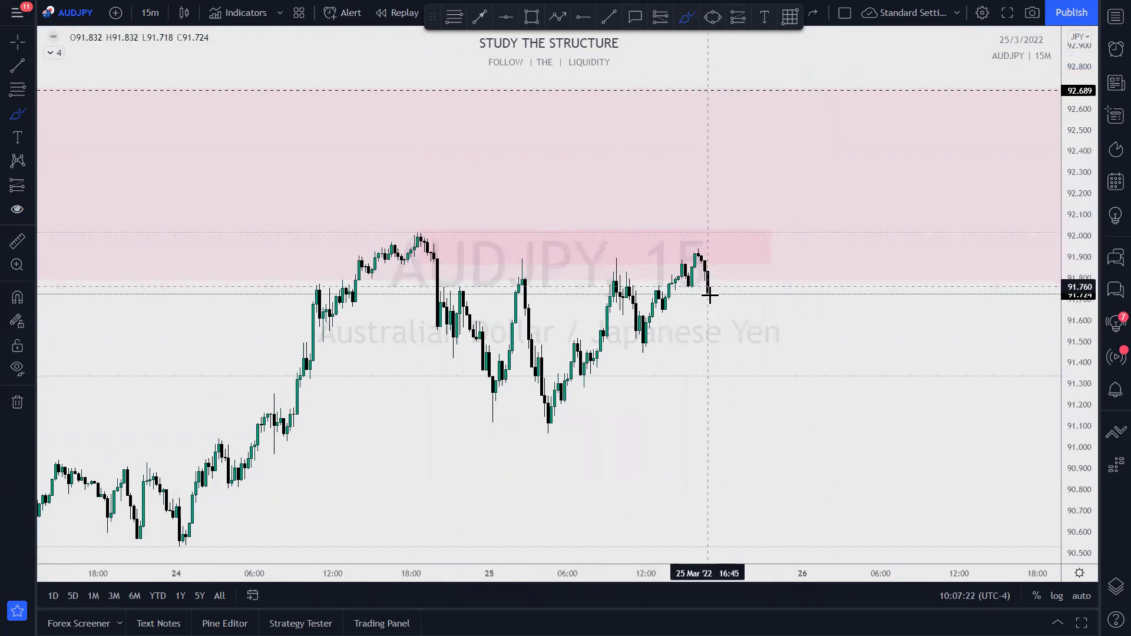
# Brush a projected decline from the 25 Mar swing high near 91.9 to about 91.1, and undo the strokes
pyautogui.moveTo(695, 258)
pyautogui.mouseDown()
pyautogui.moveTo(676, 257)
pyautogui.moveTo(704, 250)
pyautogui.moveTo(741, 262)
pyautogui.moveTo(732, 272)
pyautogui.moveTo(770, 428)
pyautogui.mouseUp()
pyautogui.hotkey('ctrl', 'z')
pyautogui.hotkey('ctrl', 'z')
pyautogui.hotkey('ctrl', 'z')
pyautogui.hotkey('ctrl', 'z')
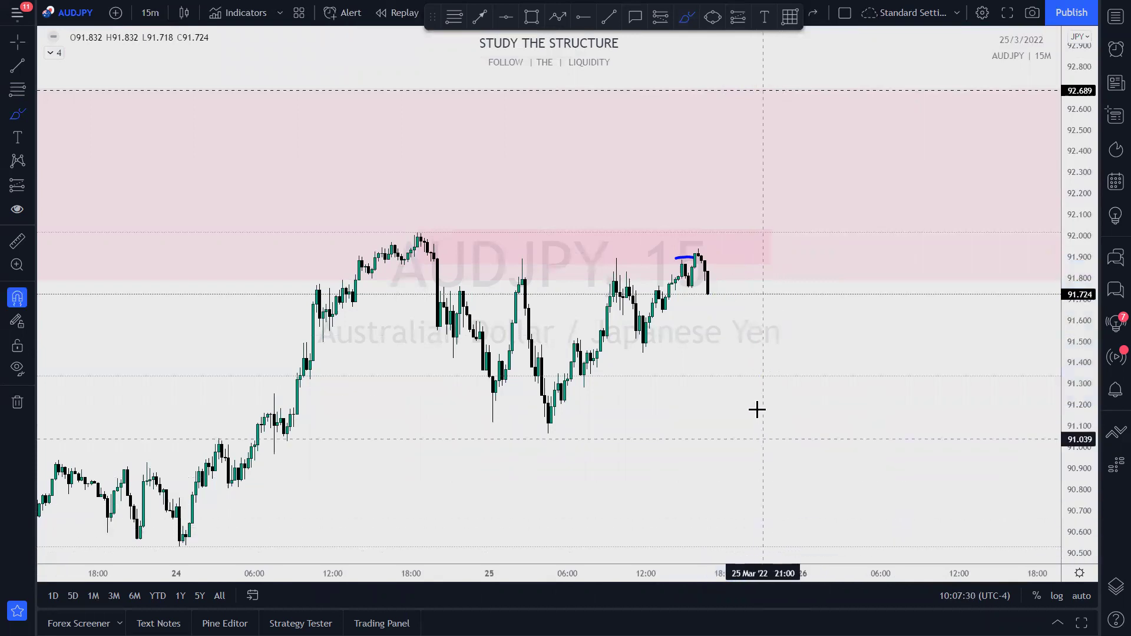
# Brush a short level at the 25 Mar swing high near 91.9 and remove it
pyautogui.moveTo(693, 250); pyautogui.dragTo(750, 246)
pyautogui.click(939, 425)
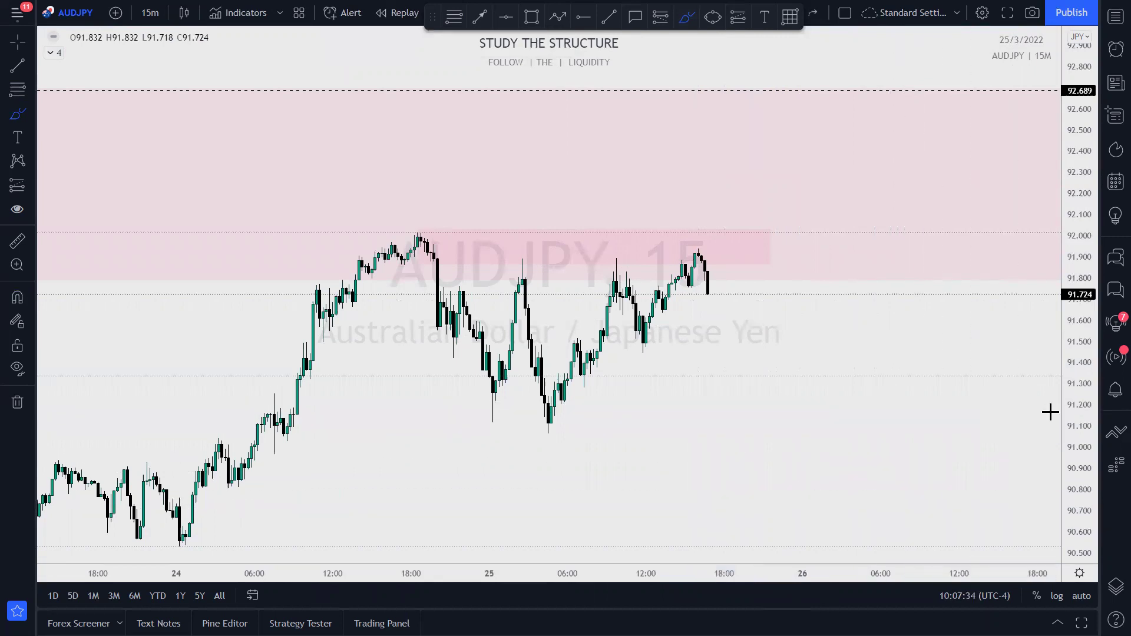
# Place a horizontal ray from the 25 Mar 16:00 swing high at 91.940
pyautogui.moveTo(1078, 417); pyautogui.dragTo(412, 92)
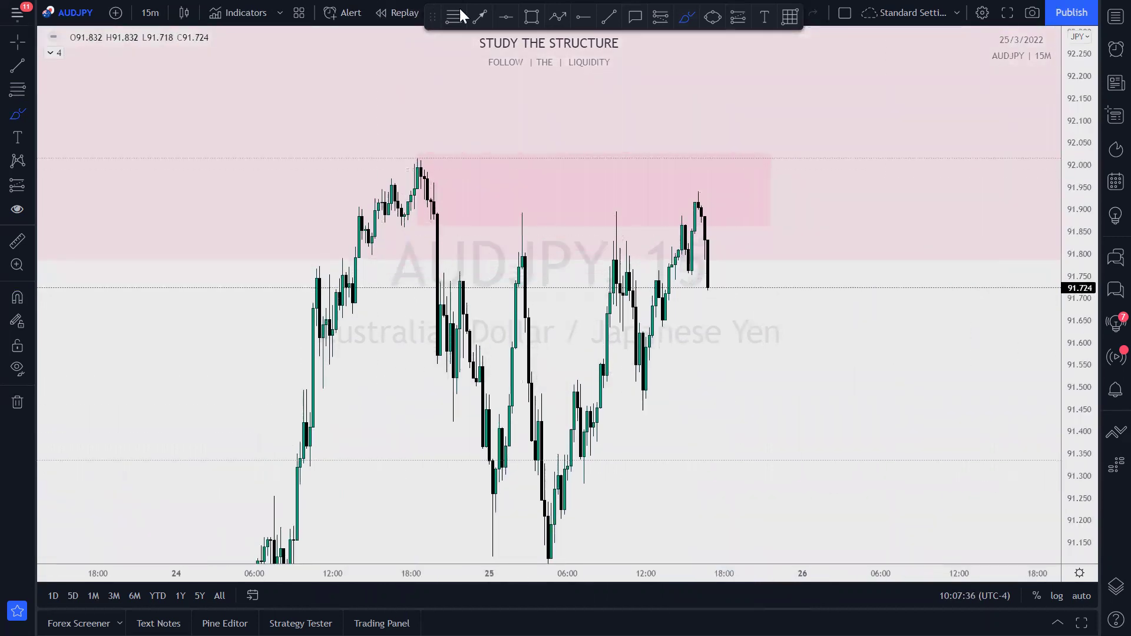
pyautogui.press('ctrl')
pyautogui.click(697, 181)
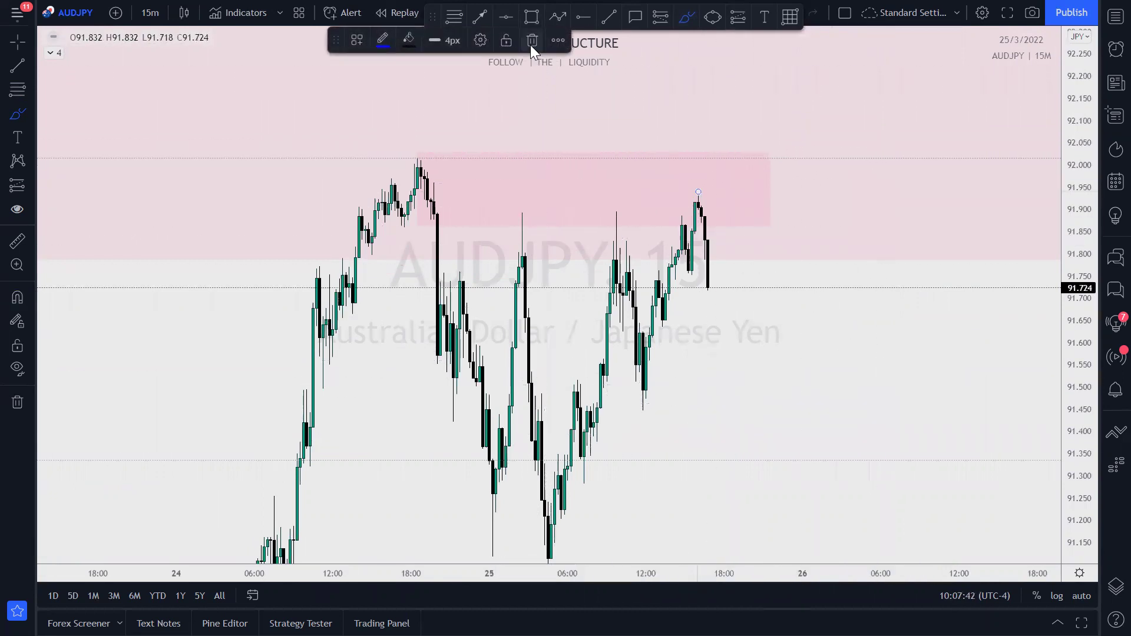
pyautogui.click(583, 16)
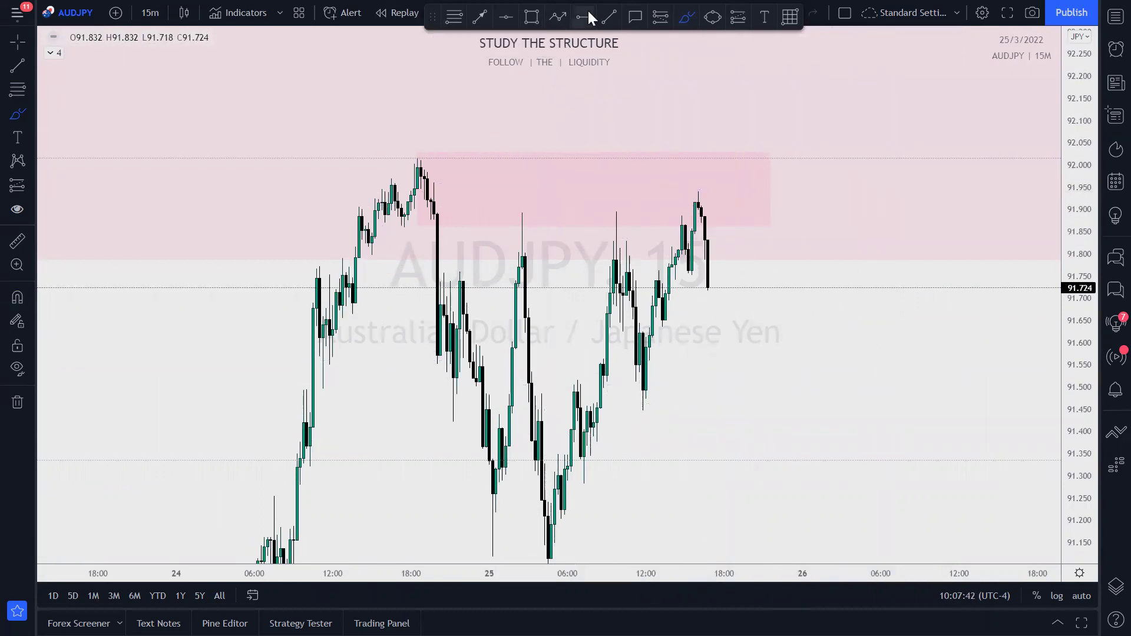
pyautogui.click(696, 167)
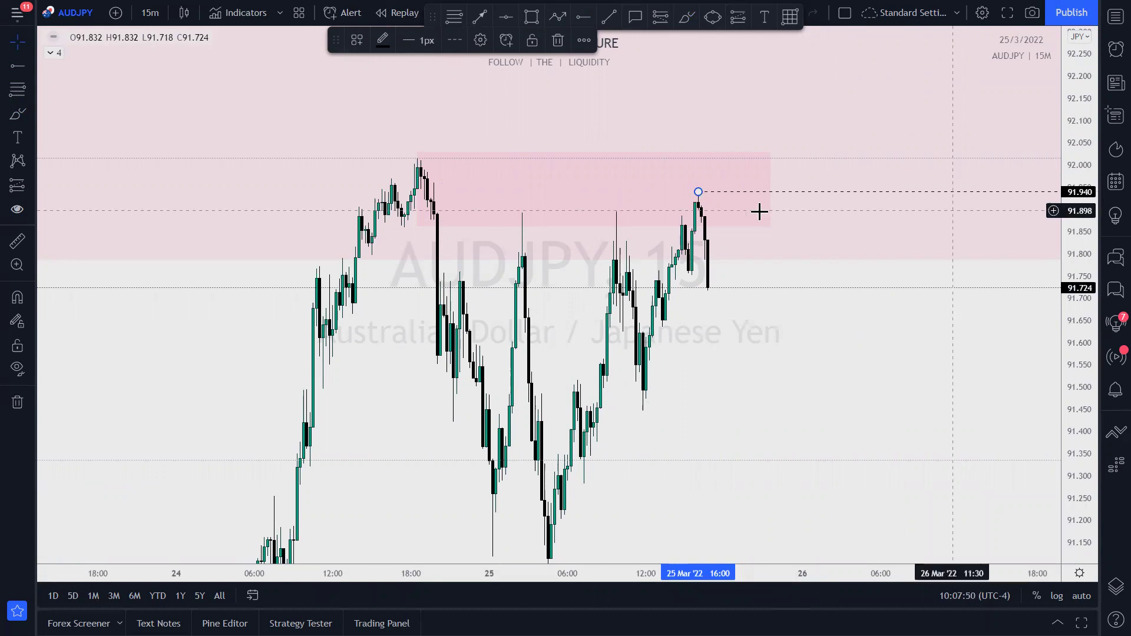
# Brush support levels between about 91.7 and 91.5 with a projected pullback and drop, and undo the projection and the lowest level
pyautogui.click(689, 18)
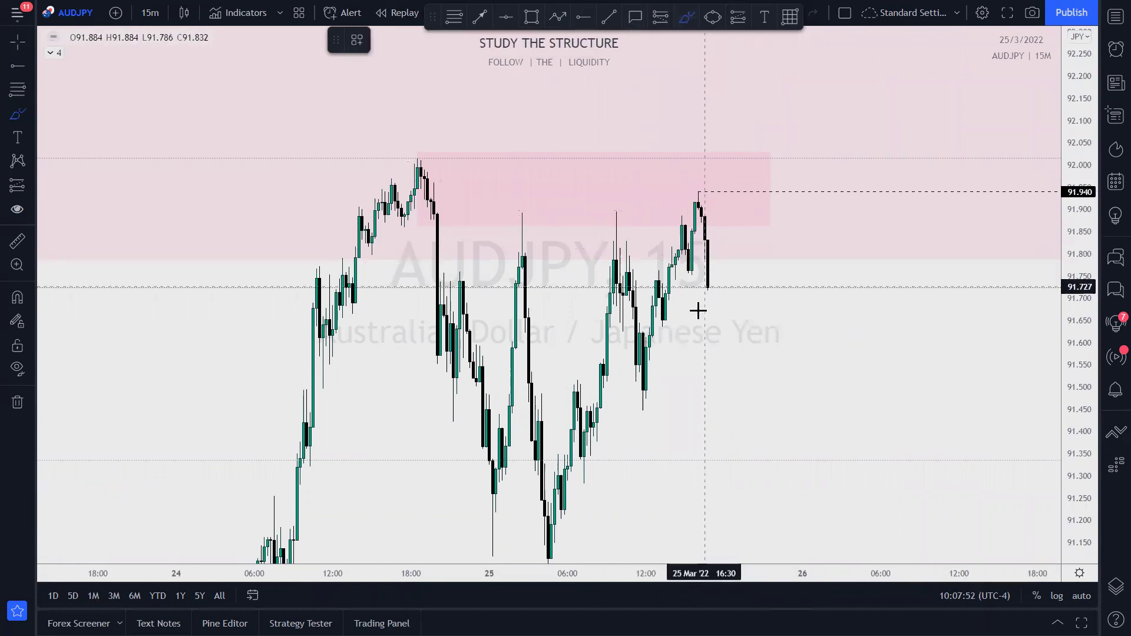
pyautogui.moveTo(707, 297); pyautogui.dragTo(728, 209)
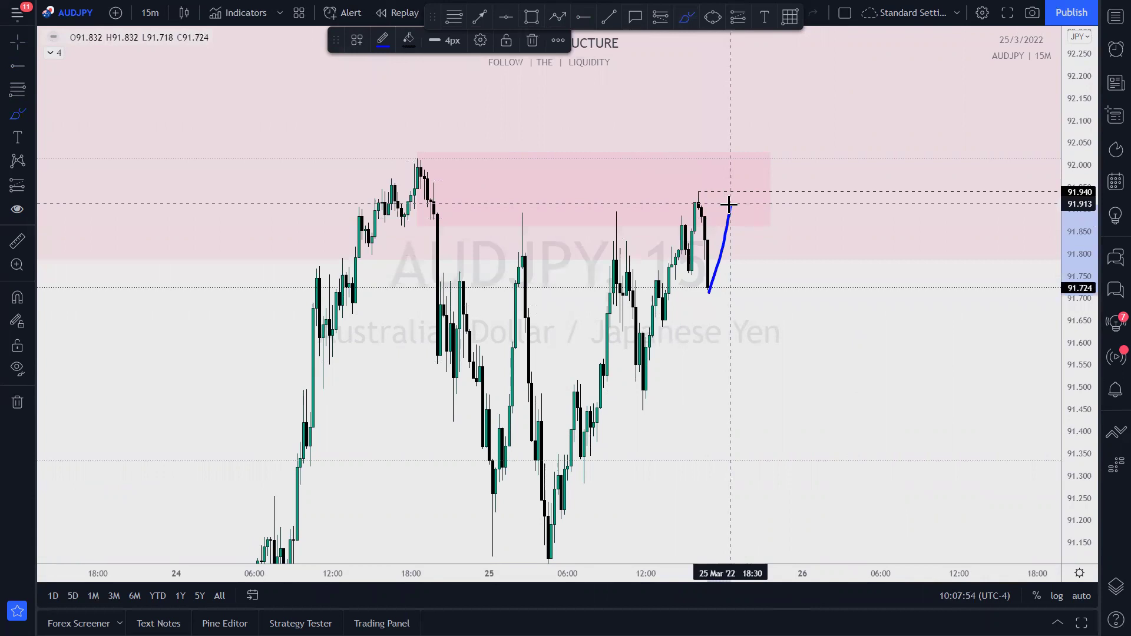
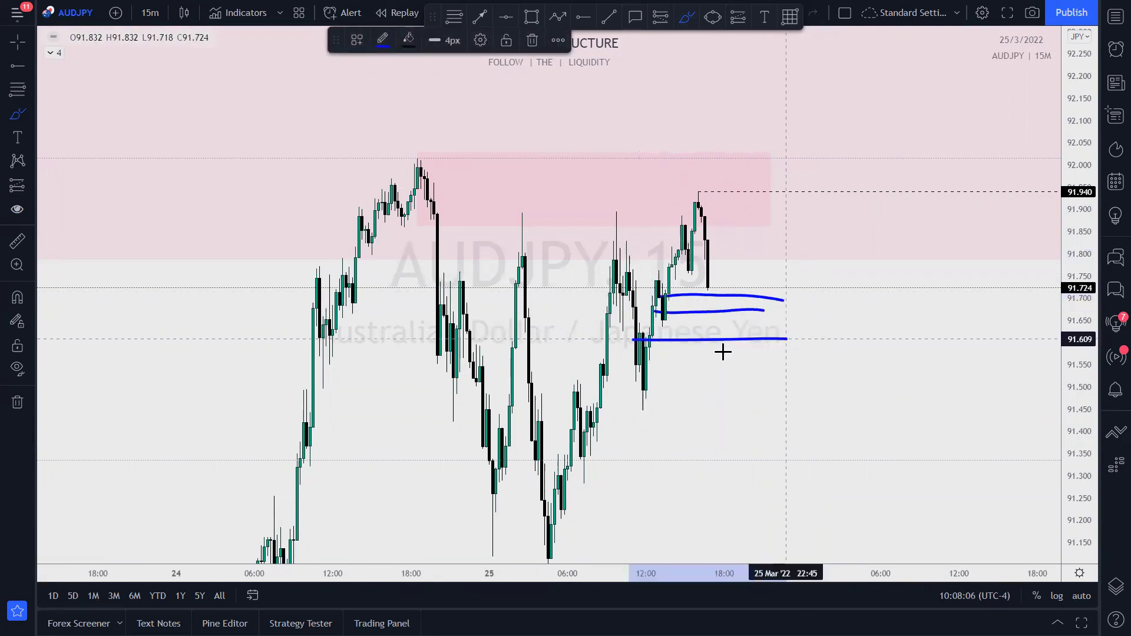
pyautogui.moveTo(648, 385); pyautogui.dragTo(818, 383)
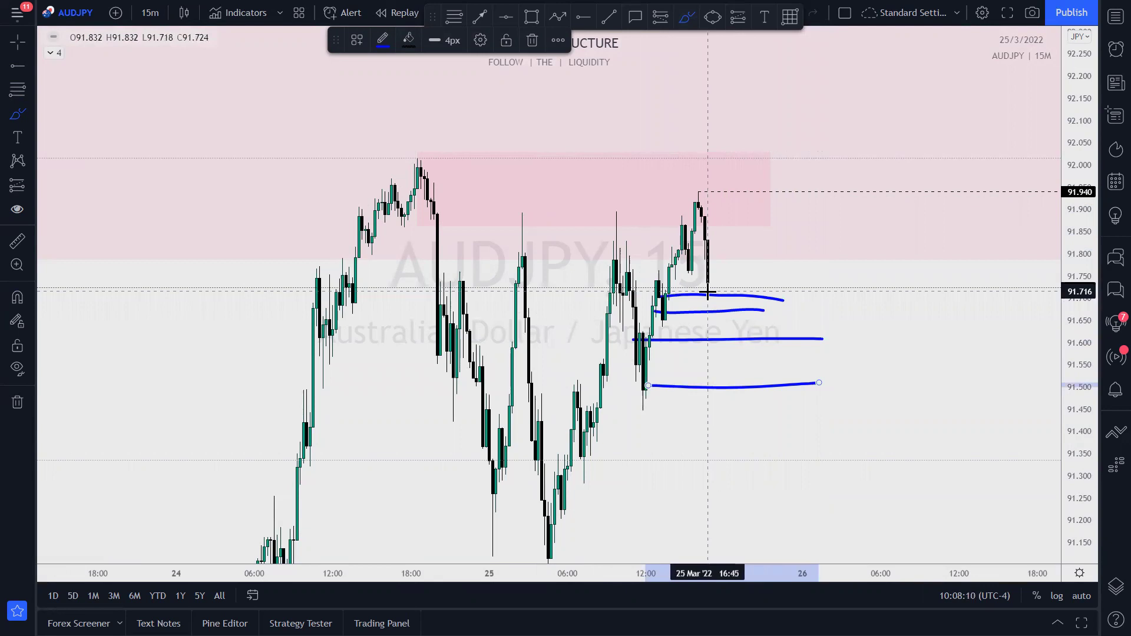
pyautogui.moveTo(693, 270)
pyautogui.mouseDown()
pyautogui.moveTo(742, 214)
pyautogui.moveTo(733, 229)
pyautogui.moveTo(776, 370)
pyautogui.mouseUp()
pyautogui.click(712, 285)
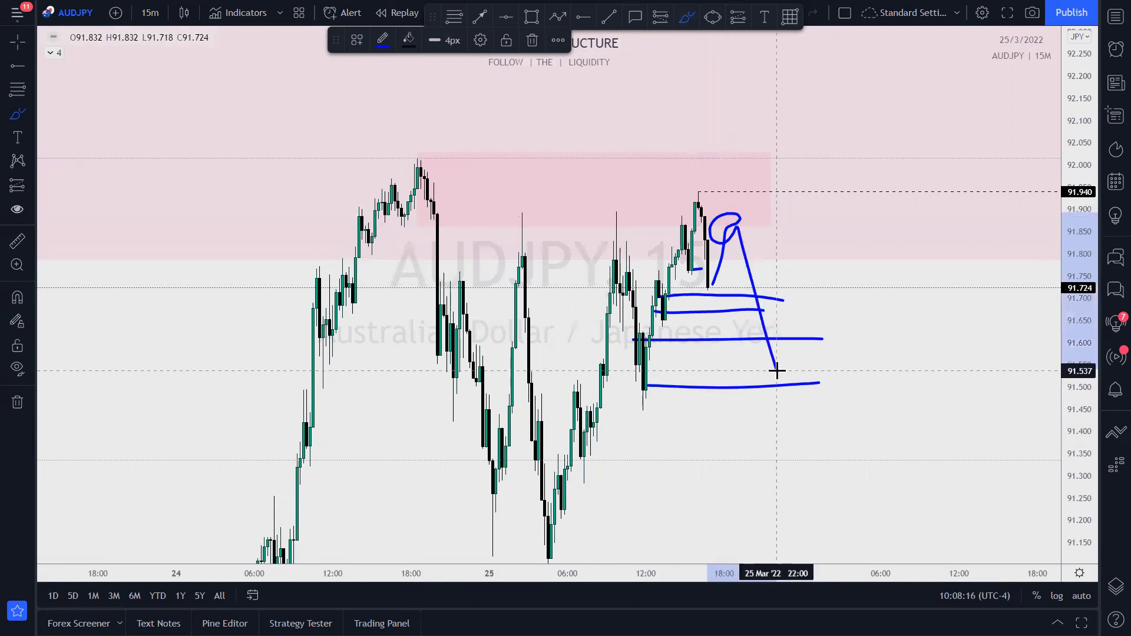
pyautogui.hotkey('ctrl', 'z')
pyautogui.hotkey('ctrl', 'z')
pyautogui.hotkey('ctrl', 'z')
pyautogui.hotkey('ctrl', 'z')
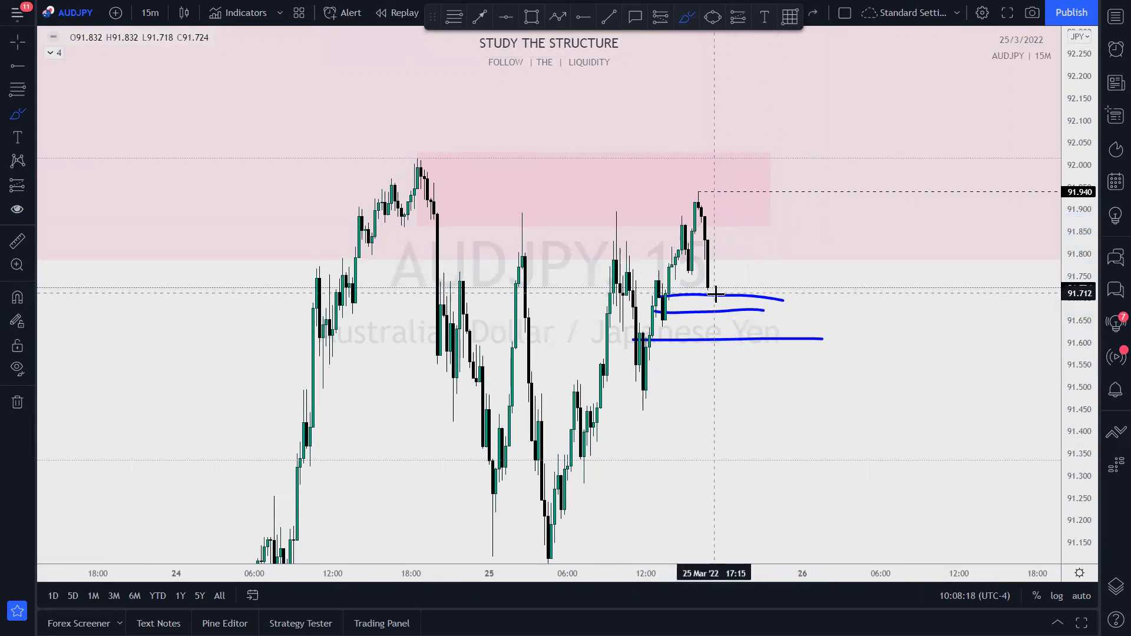
# Brush a projected rally to about 92.1 and an outline around the small supply zone, and undo all the brush marks
pyautogui.moveTo(721, 284); pyautogui.dragTo(739, 119)
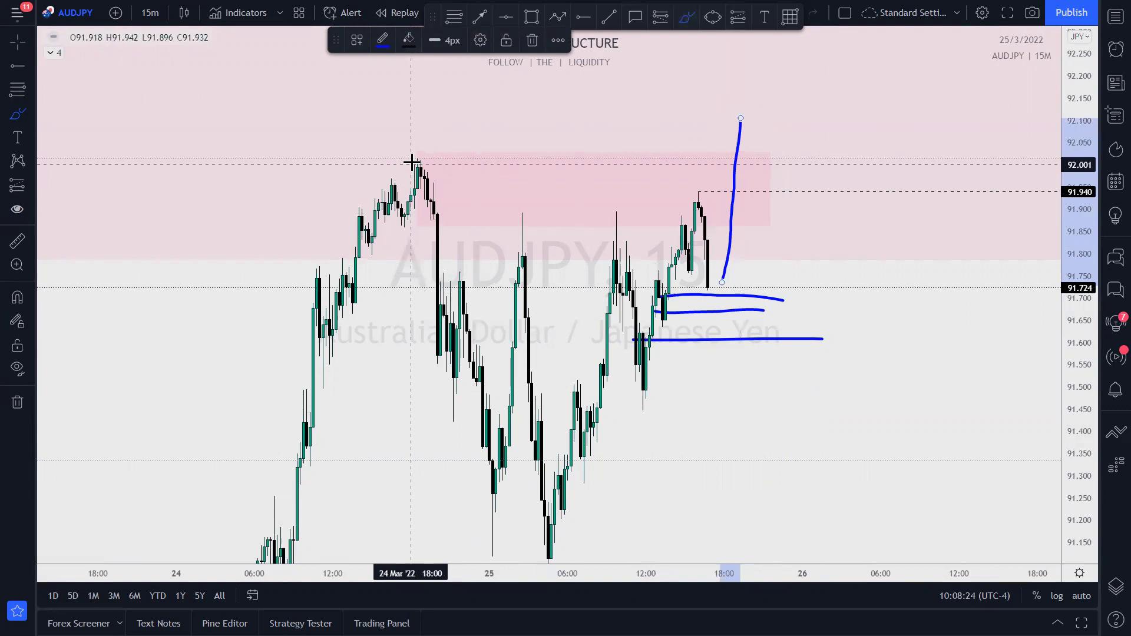
pyautogui.moveTo(414, 158)
pyautogui.mouseDown()
pyautogui.moveTo(733, 153)
pyautogui.moveTo(770, 199)
pyautogui.moveTo(606, 235)
pyautogui.moveTo(422, 227)
pyautogui.moveTo(414, 152)
pyautogui.mouseUp()
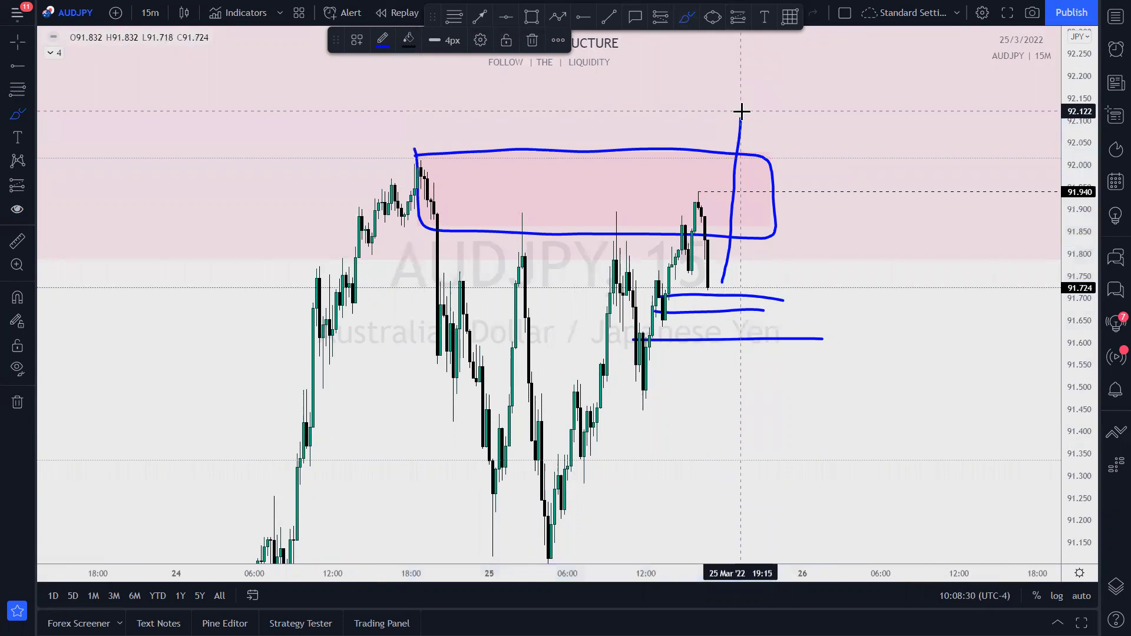
pyautogui.hotkey('ctrl', 'z')
pyautogui.hotkey('ctrl', 'z')
pyautogui.hotkey('ctrl', 'z')
pyautogui.hotkey('ctrl', 'z')
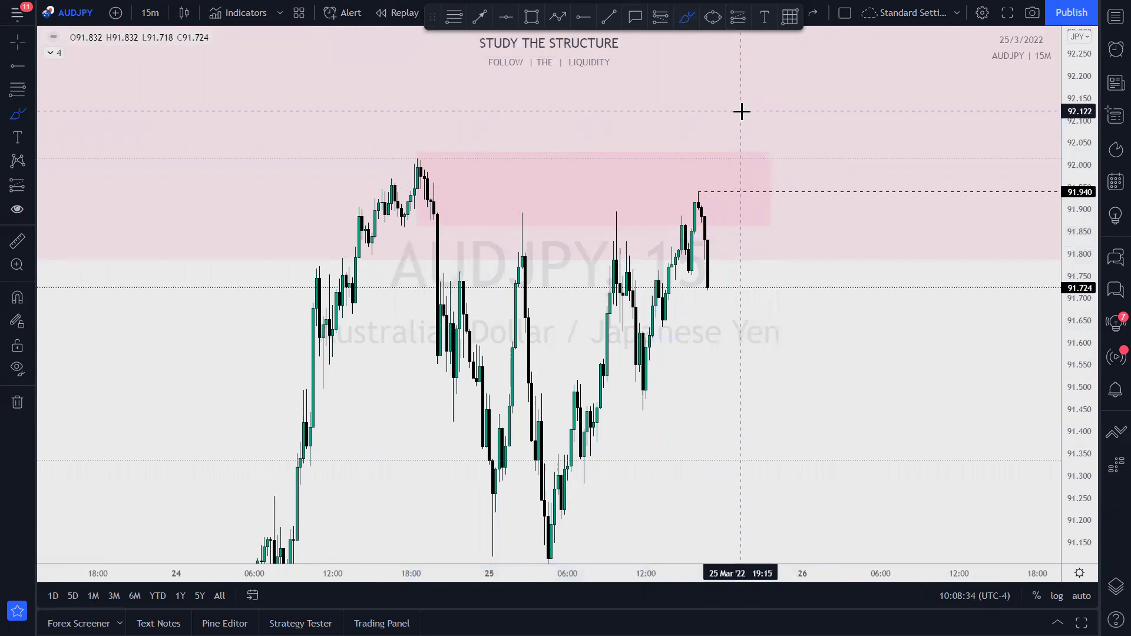
pyautogui.hotkey('ctrl', 'z')
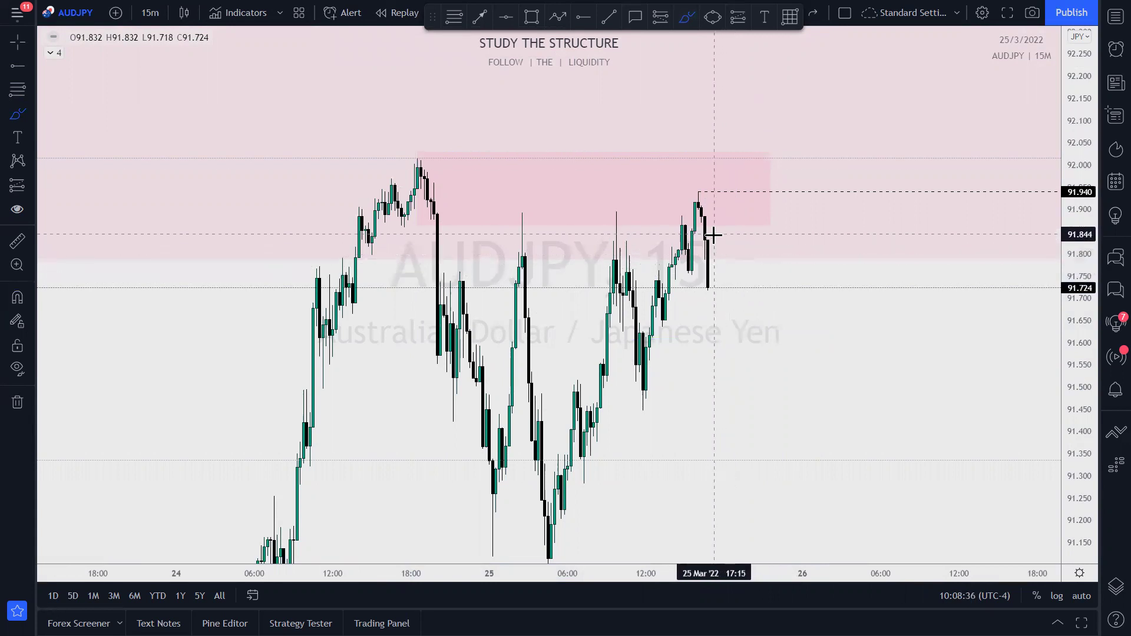
# Brush a breakout to about 92.18 with a circled retest of the 91.94 level and a further rally, and undo the strokes
pyautogui.moveTo(715, 256)
pyautogui.mouseDown()
pyautogui.moveTo(744, 104)
pyautogui.moveTo(773, 180)
pyautogui.mouseUp()
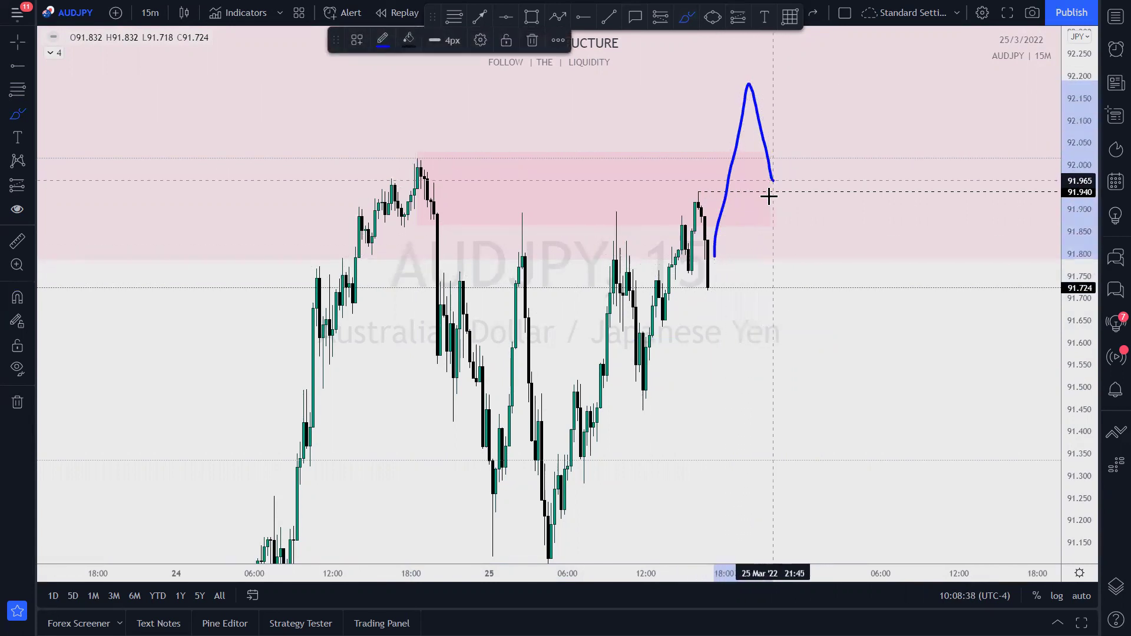
pyautogui.moveTo(685, 197); pyautogui.dragTo(864, 191)
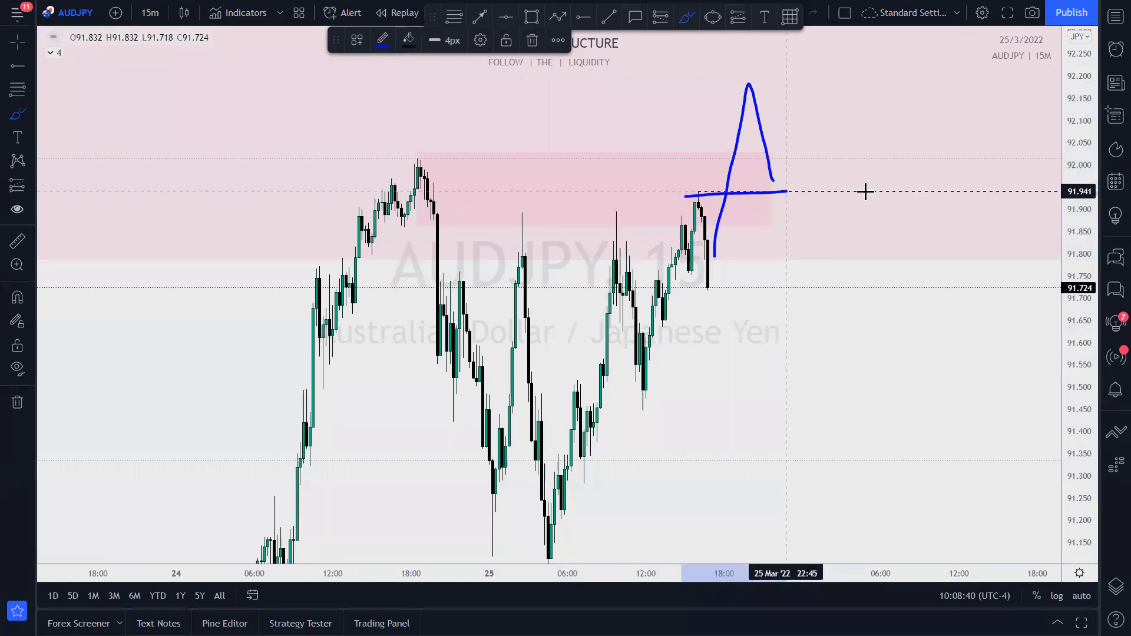
pyautogui.moveTo(694, 222); pyautogui.dragTo(901, 216)
pyautogui.moveTo(773, 171)
pyautogui.mouseDown()
pyautogui.moveTo(782, 188)
pyautogui.moveTo(807, 144)
pyautogui.moveTo(833, 38)
pyautogui.moveTo(819, 61)
pyautogui.moveTo(844, 86)
pyautogui.mouseUp()
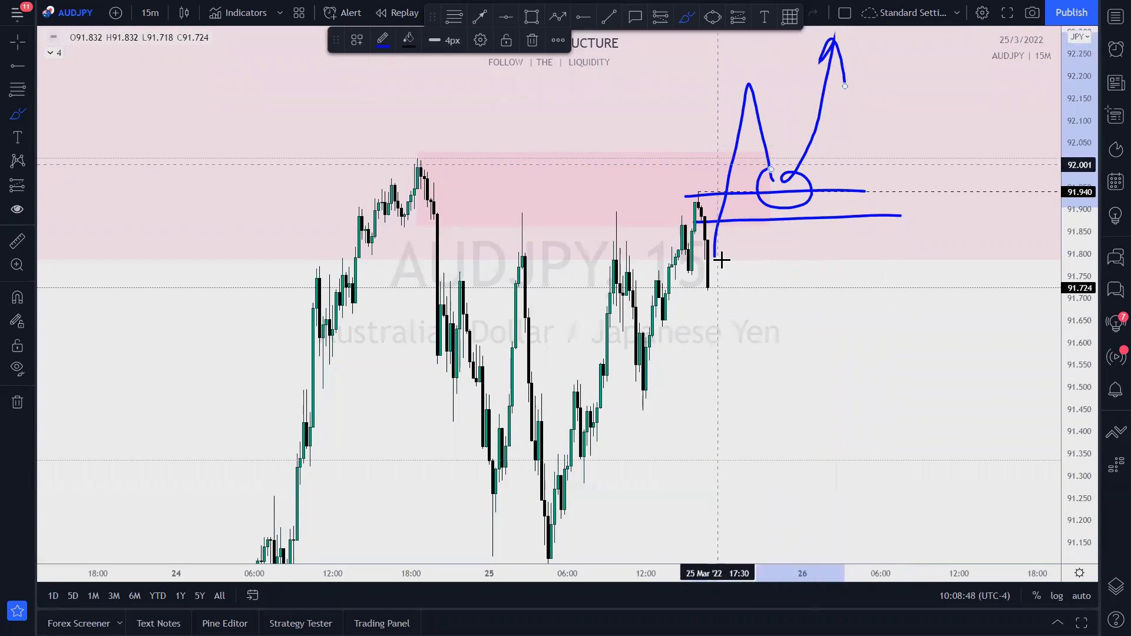
pyautogui.press('ctrl')
pyautogui.click(705, 216)
pyautogui.hotkey('ctrl', 'z')
pyautogui.hotkey('ctrl', 'z')
pyautogui.hotkey('ctrl', 'z')
pyautogui.hotkey('ctrl', 'z')
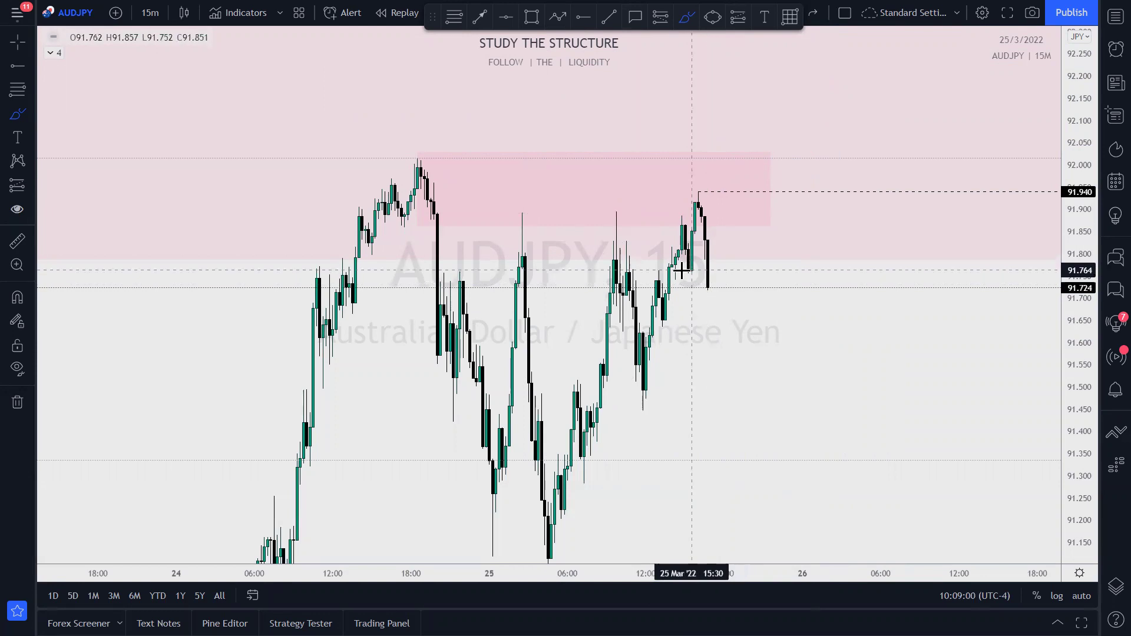
# Brush a base near 91.73 breaking out to about 92.13, with levels at about 91.80 and 91.73 and a retest rallying above 92.25
pyautogui.moveTo(713, 275)
pyautogui.mouseDown()
pyautogui.moveTo(747, 305)
pyautogui.moveTo(761, 105)
pyautogui.mouseUp()
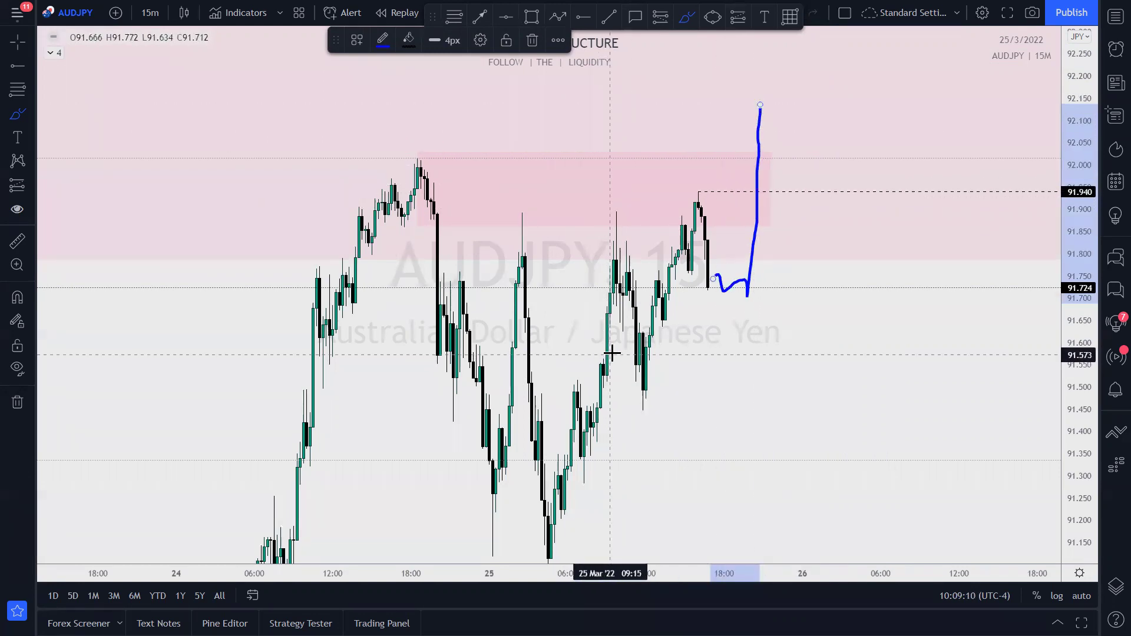
pyautogui.moveTo(695, 253); pyautogui.dragTo(911, 259)
pyautogui.moveTo(729, 287); pyautogui.dragTo(868, 276)
pyautogui.moveTo(770, 105)
pyautogui.mouseDown()
pyautogui.moveTo(795, 212)
pyautogui.moveTo(831, 164)
pyautogui.moveTo(864, 25)
pyautogui.moveTo(874, 57)
pyautogui.mouseUp()
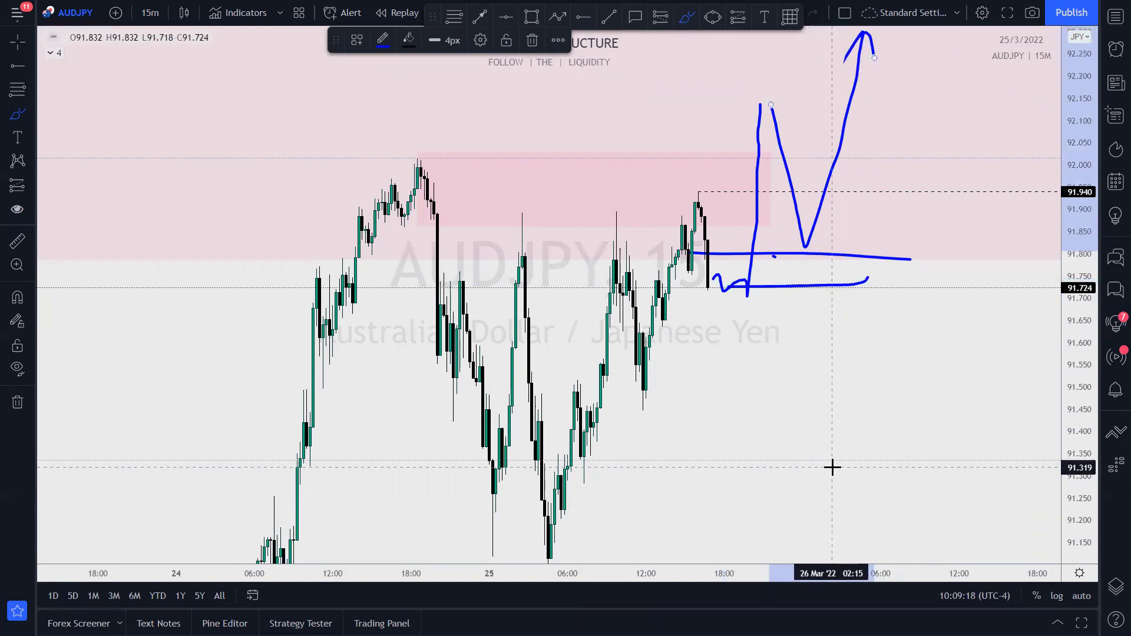
# Retrace the projected breakout and retest, circle the break, and brush a level along the small supply zone's upper edge near 92.02
pyautogui.moveTo(704, 205)
pyautogui.mouseDown()
pyautogui.moveTo(699, 293)
pyautogui.moveTo(754, 268)
pyautogui.moveTo(792, 73)
pyautogui.mouseUp()
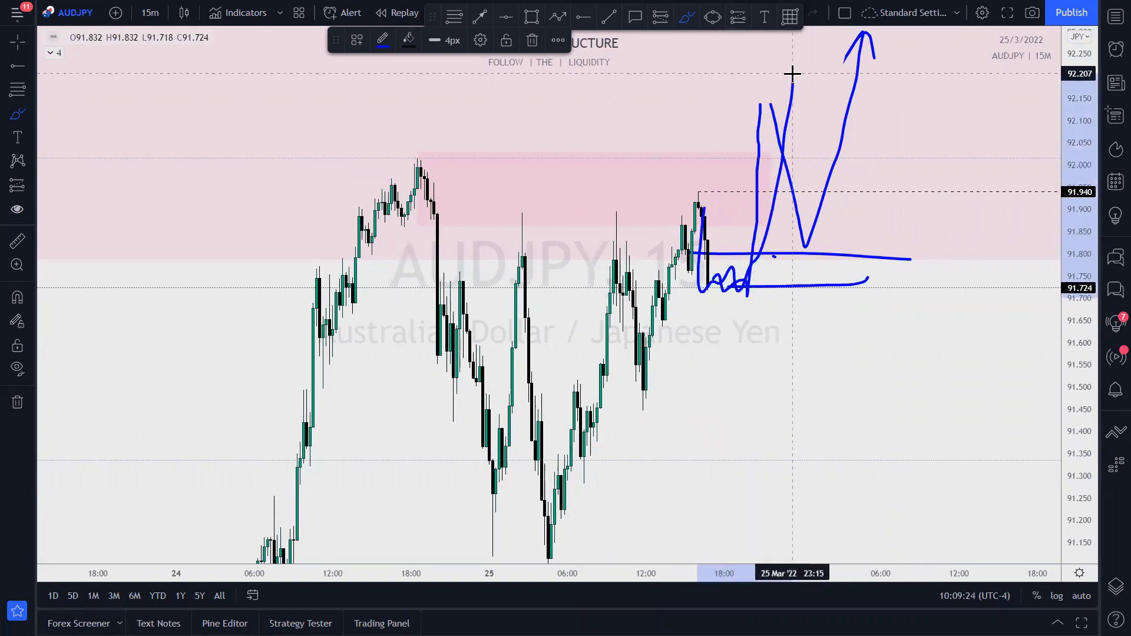
pyautogui.moveTo(788, 97)
pyautogui.mouseDown()
pyautogui.moveTo(802, 256)
pyautogui.moveTo(816, 235)
pyautogui.moveTo(822, 250)
pyautogui.moveTo(828, 230)
pyautogui.moveTo(857, 53)
pyautogui.mouseUp()
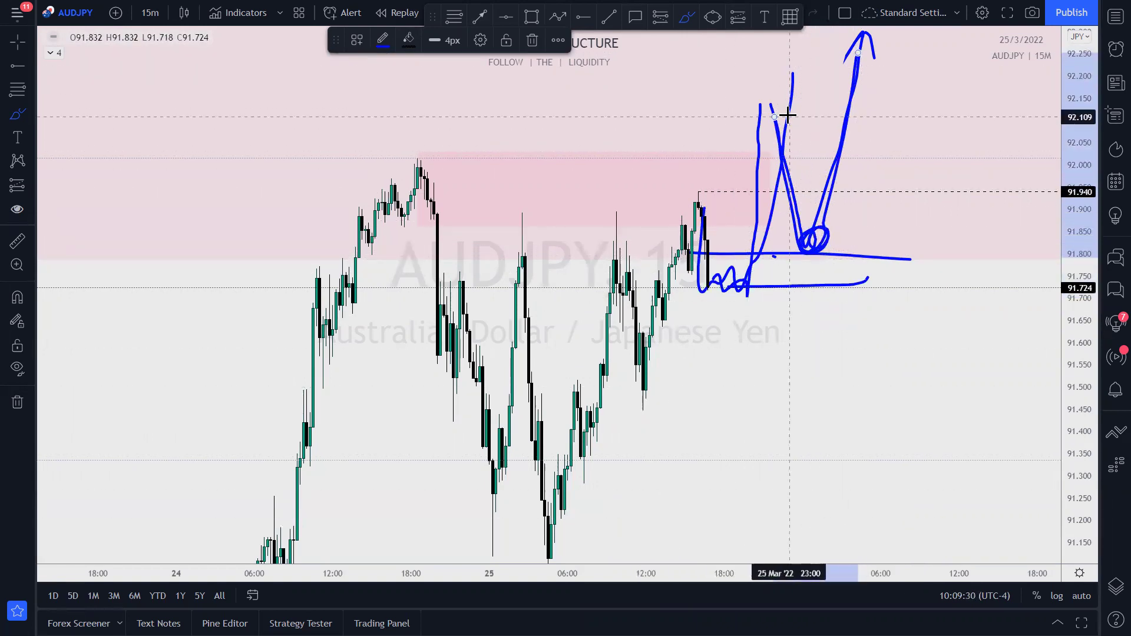
pyautogui.moveTo(781, 115)
pyautogui.mouseDown()
pyautogui.moveTo(762, 159)
pyautogui.moveTo(753, 124)
pyautogui.mouseUp()
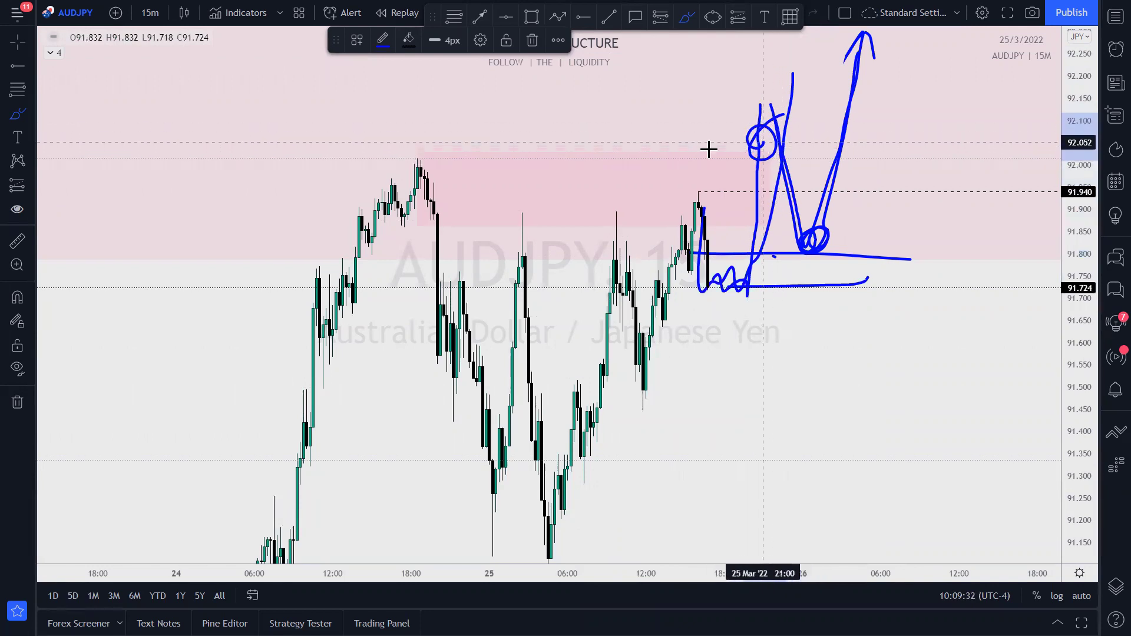
pyautogui.moveTo(465, 154); pyautogui.dragTo(812, 159)
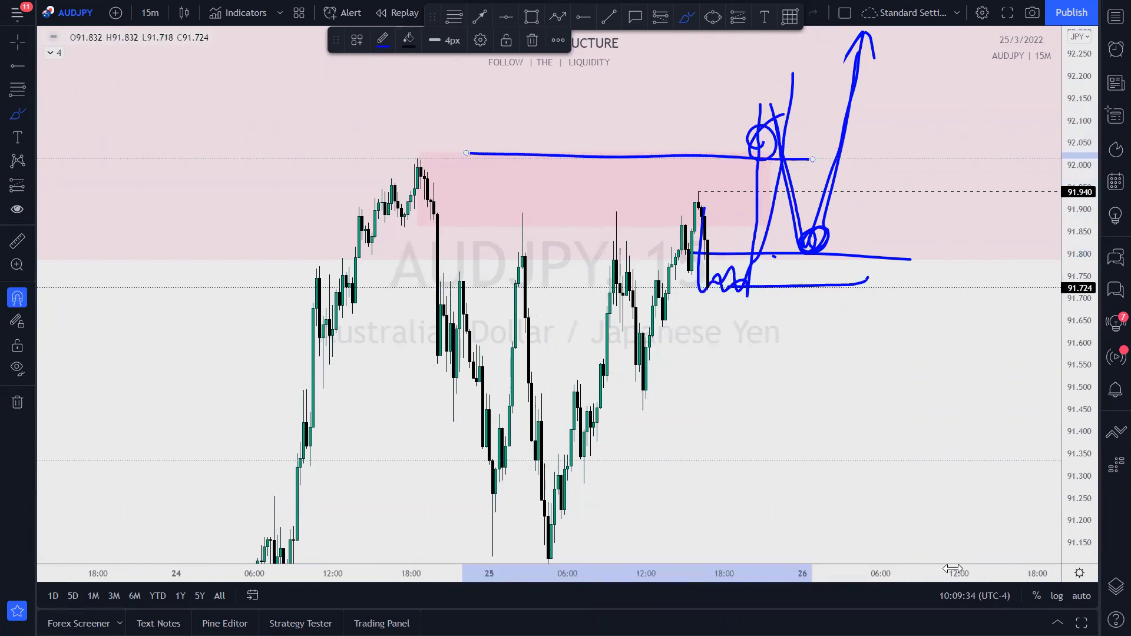
# Undo all brush strokes of the projected breakout and retest, keeping the supply zones and the 91.940 ray
pyautogui.hotkey('ctrl', 'z')
pyautogui.hotkey('ctrl', 'z')
pyautogui.hotkey('ctrl', 'z')
pyautogui.hotkey('ctrl', 'z')
pyautogui.hotkey('ctrl', 'z')
pyautogui.hotkey('ctrl', 'z')
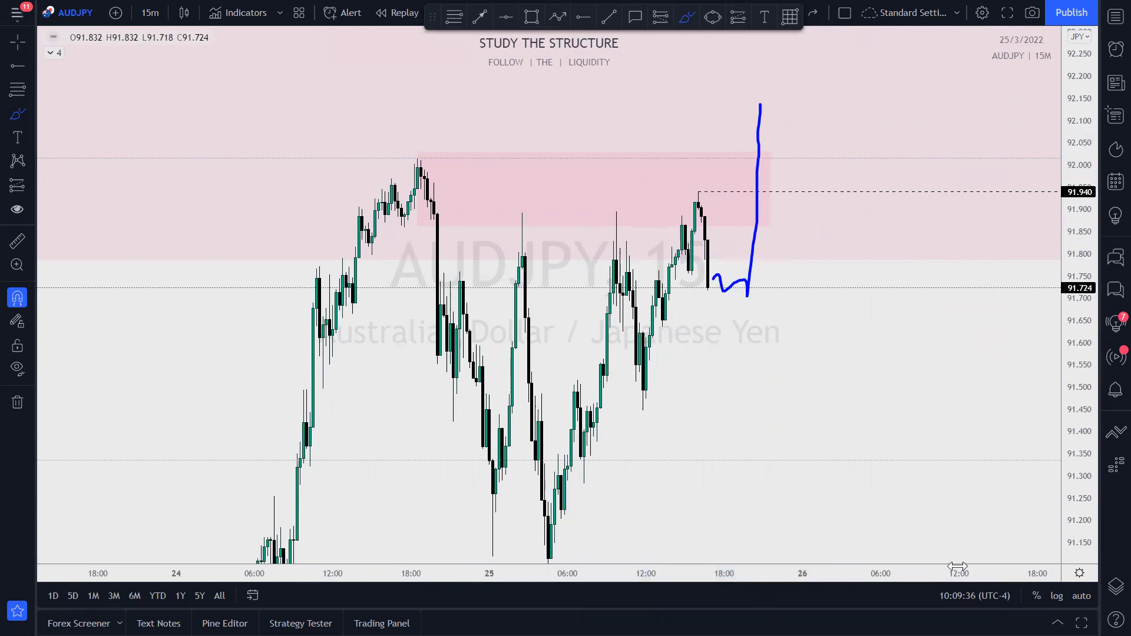
pyautogui.hotkey('ctrl', 'z')
pyautogui.scroll(-1, 825, 454)
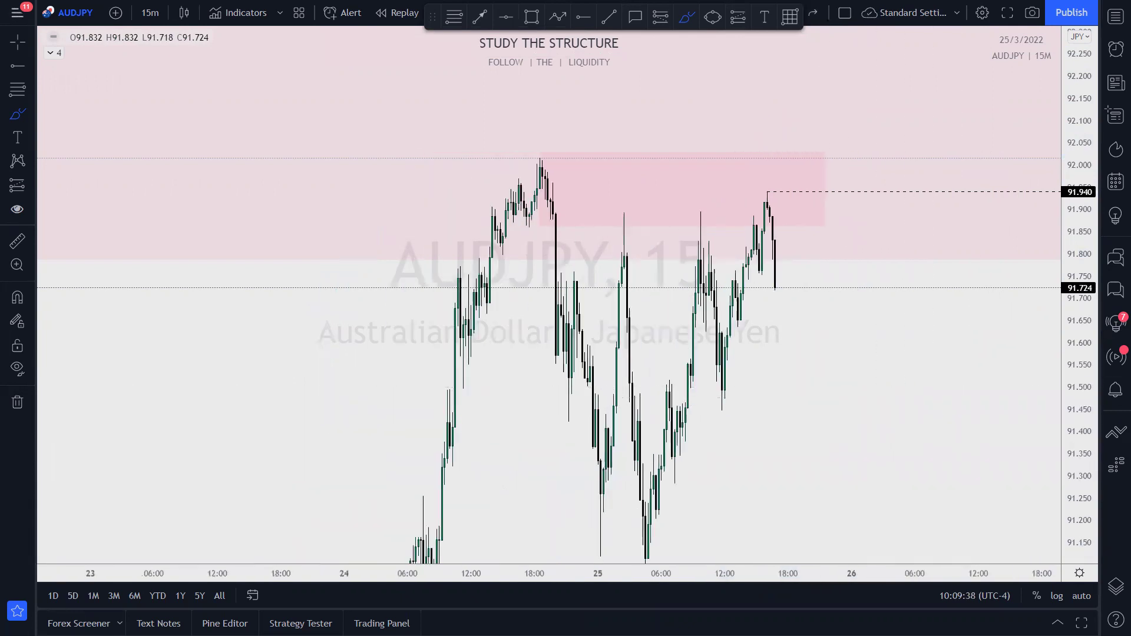
pyautogui.moveTo(1086, 164); pyautogui.dragTo(1084, 353)
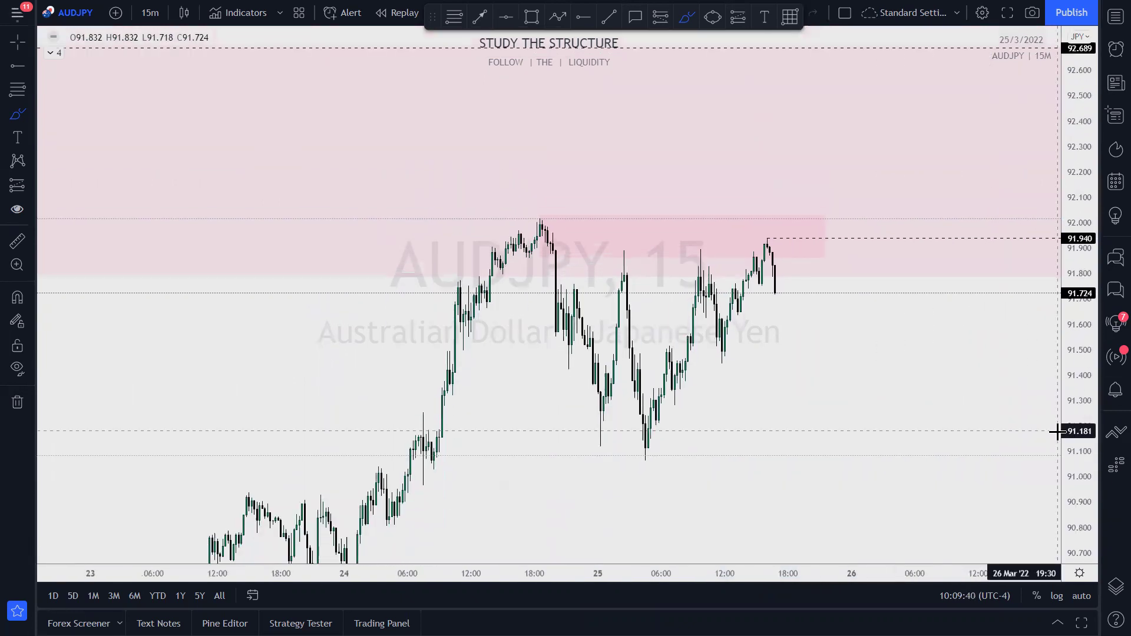